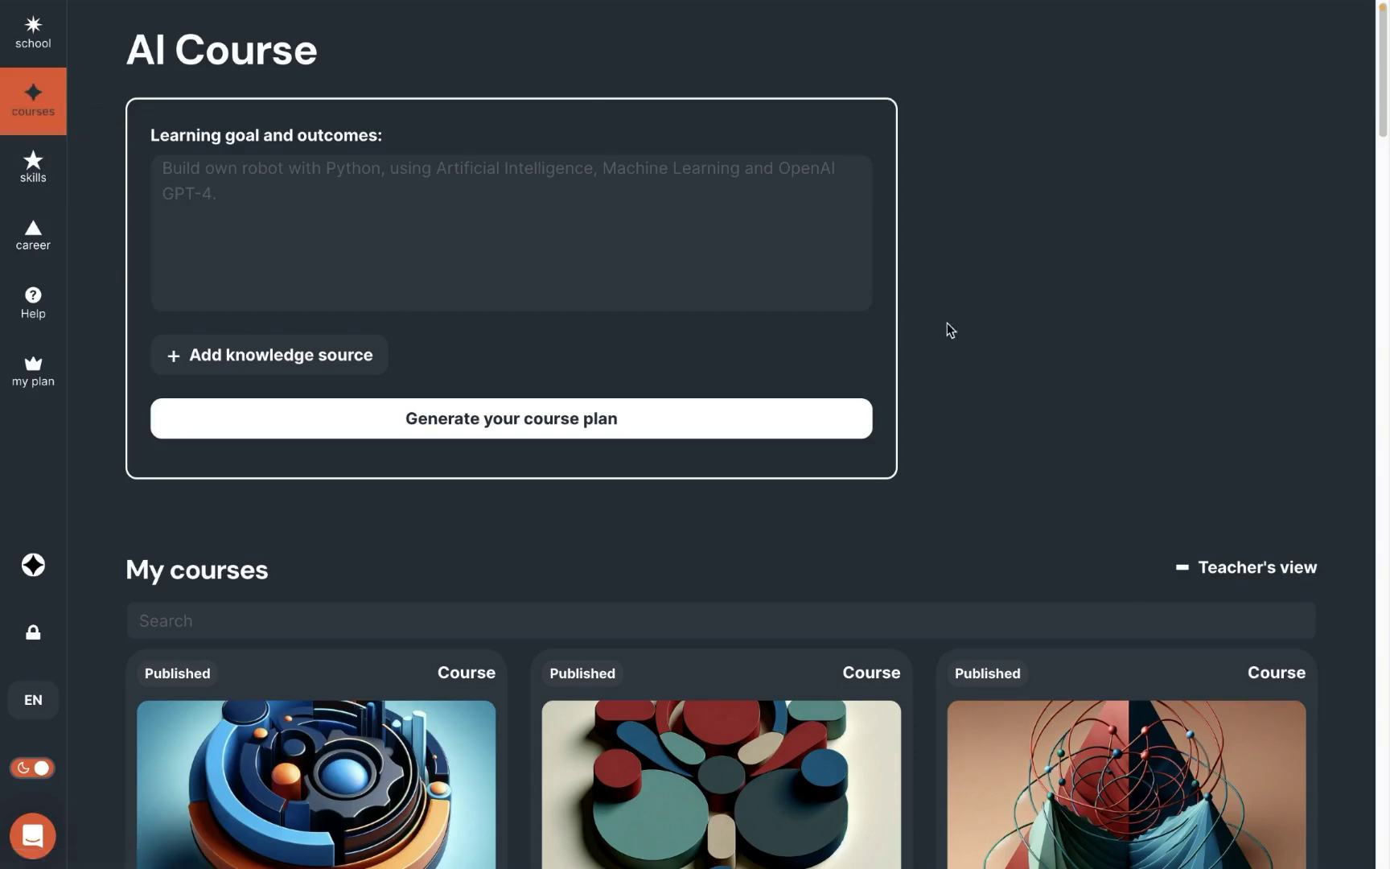
Scroll through the My courses list to review each course's student count
scroll(956, 324, "down", 8)
scroll(957, 324, "down", 10)
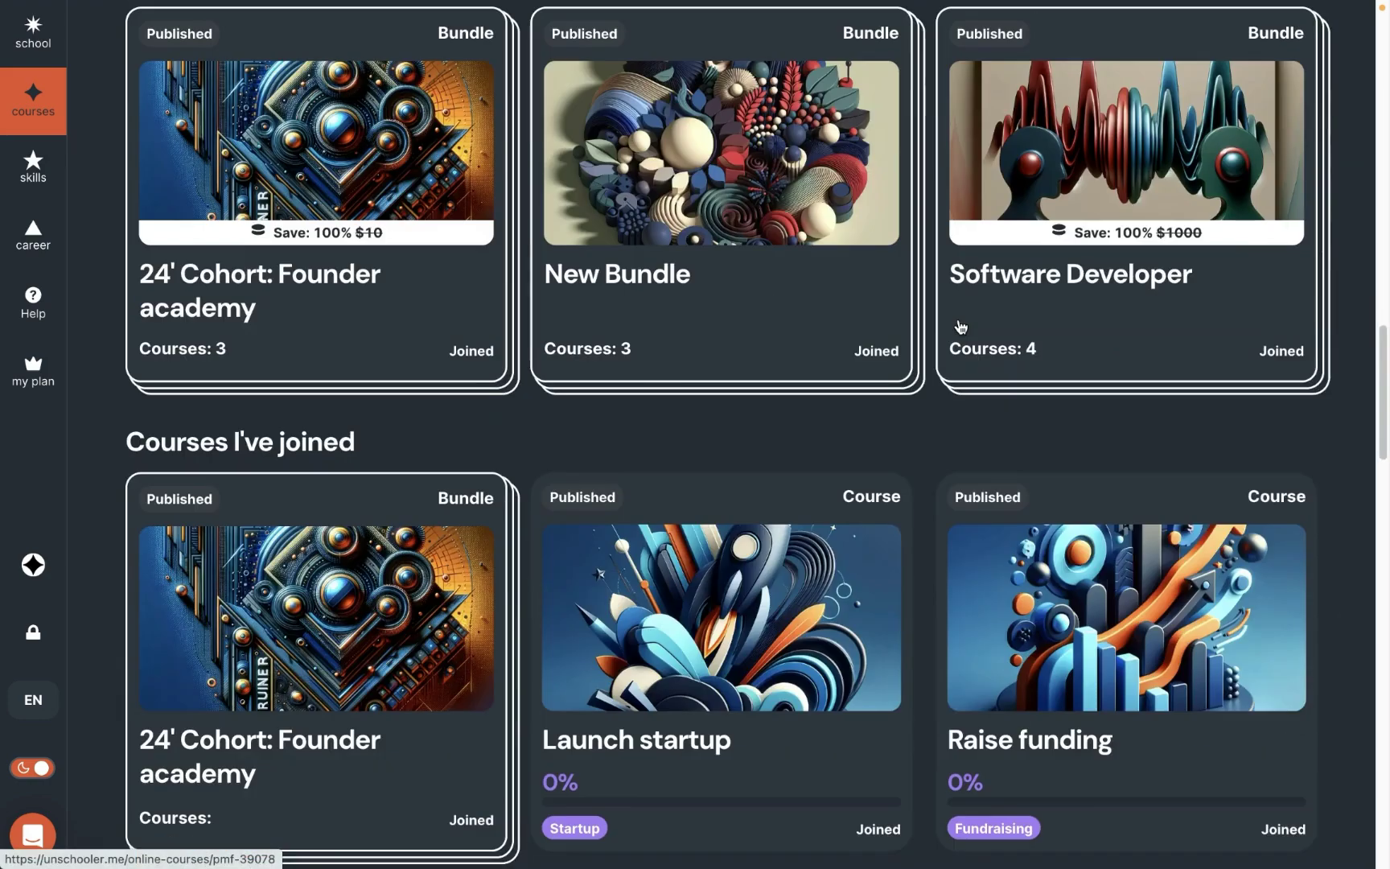
scroll(960, 326, "down", 1)
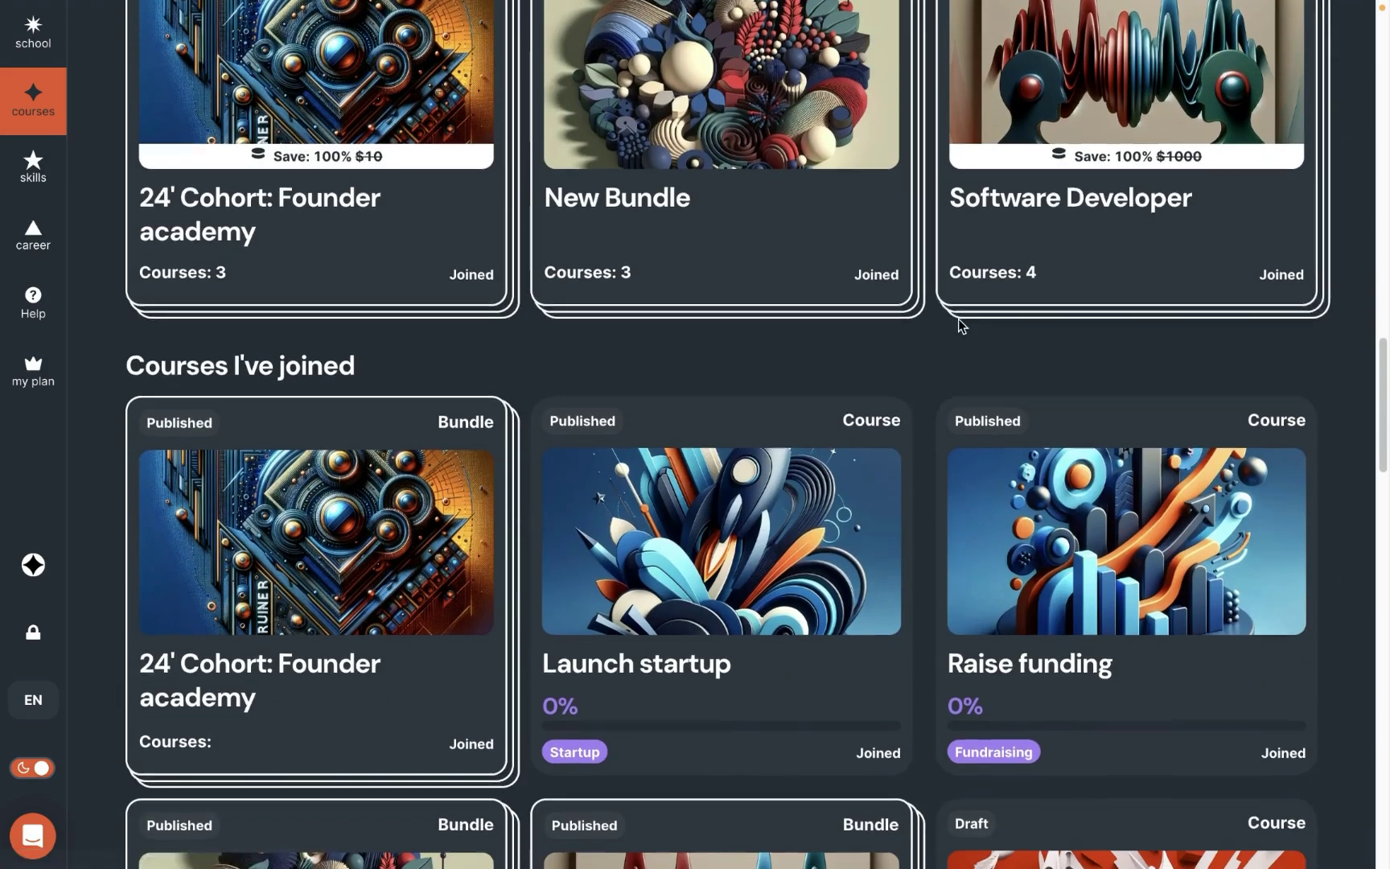
scroll(959, 319, "down", 2)
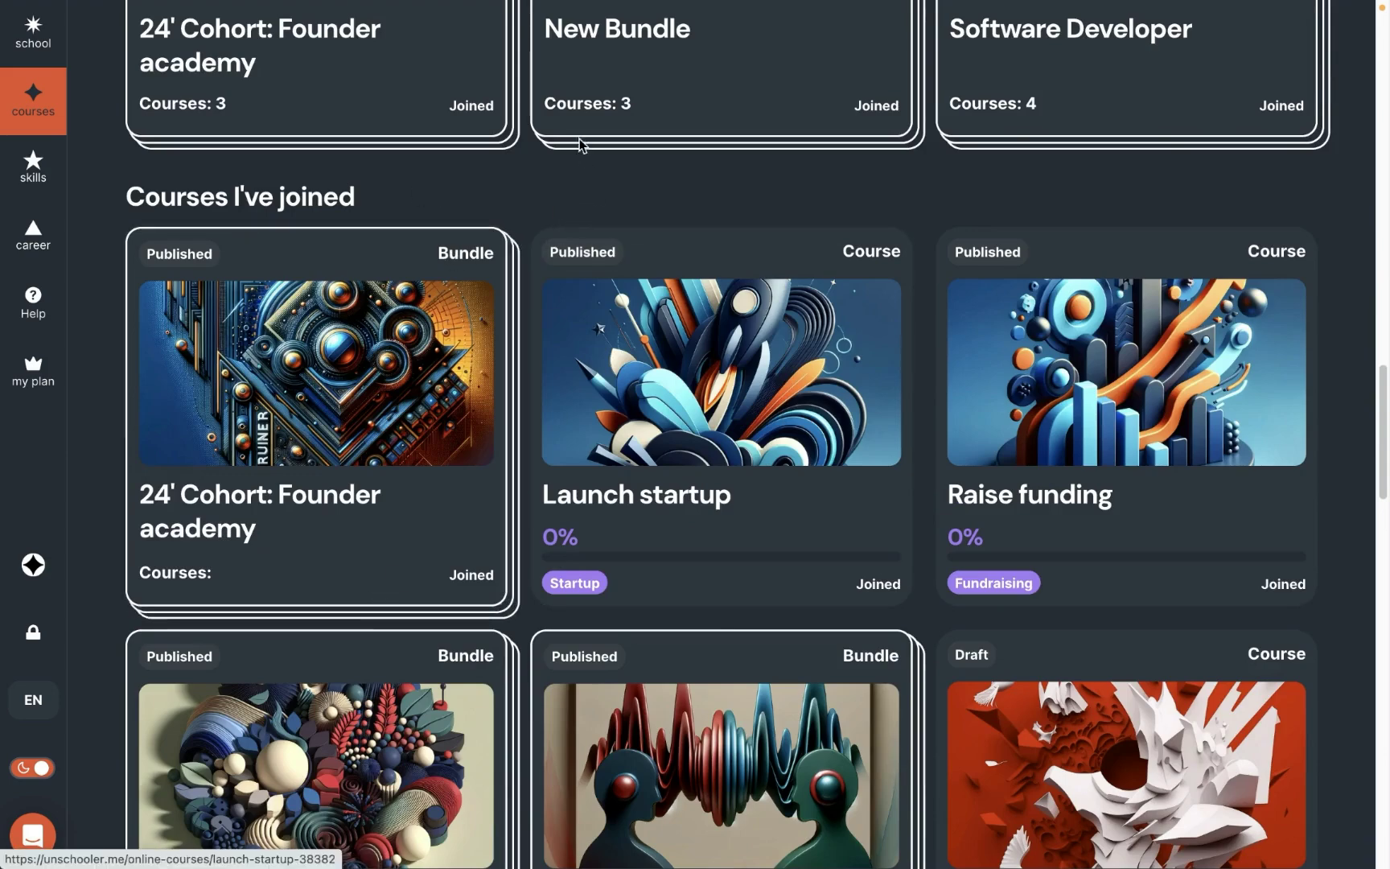
scroll(579, 145, "up", 2)
scroll(708, 315, "up", 6)
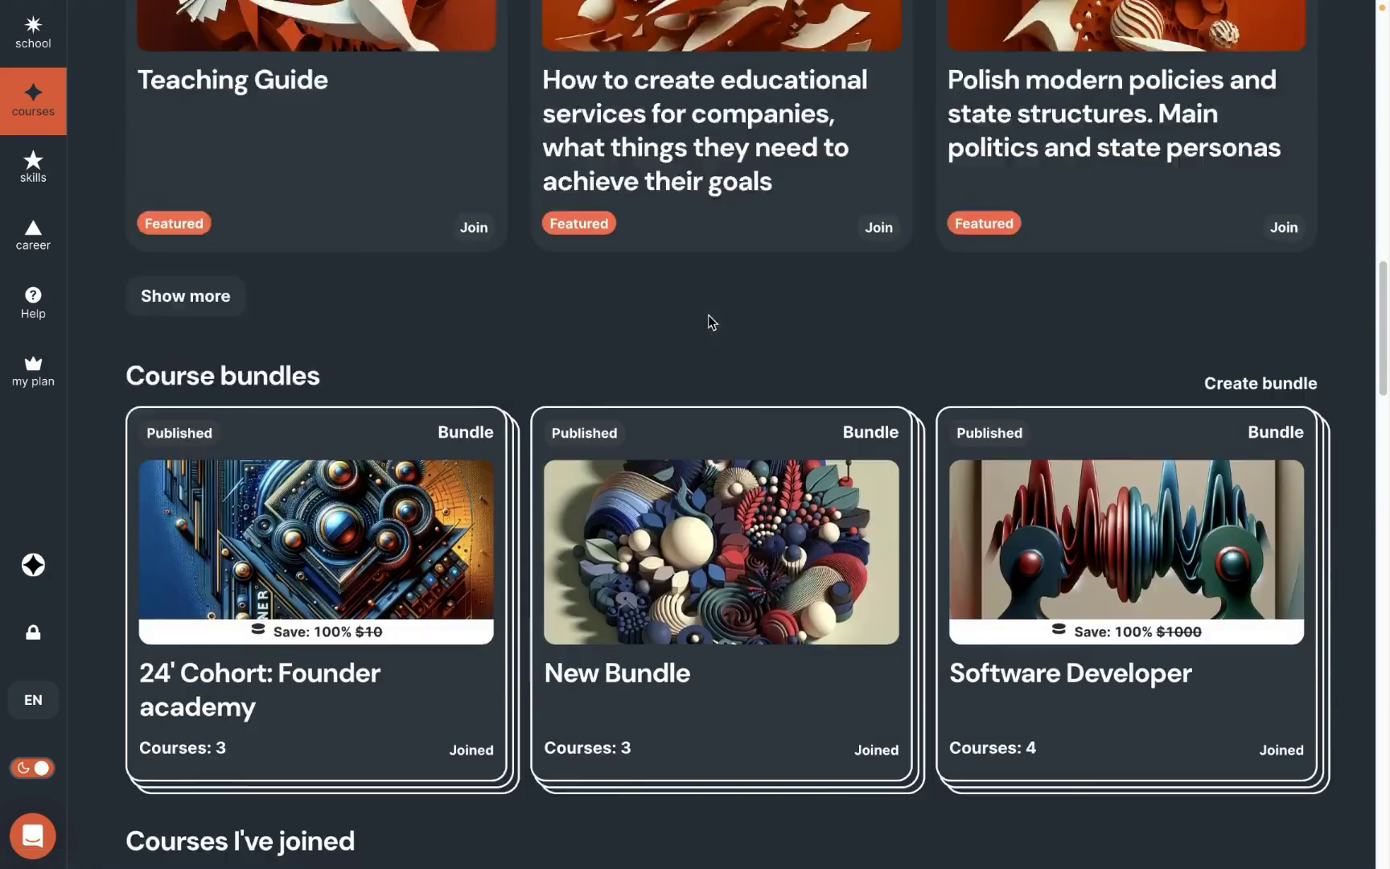
scroll(709, 316, "up", 10)
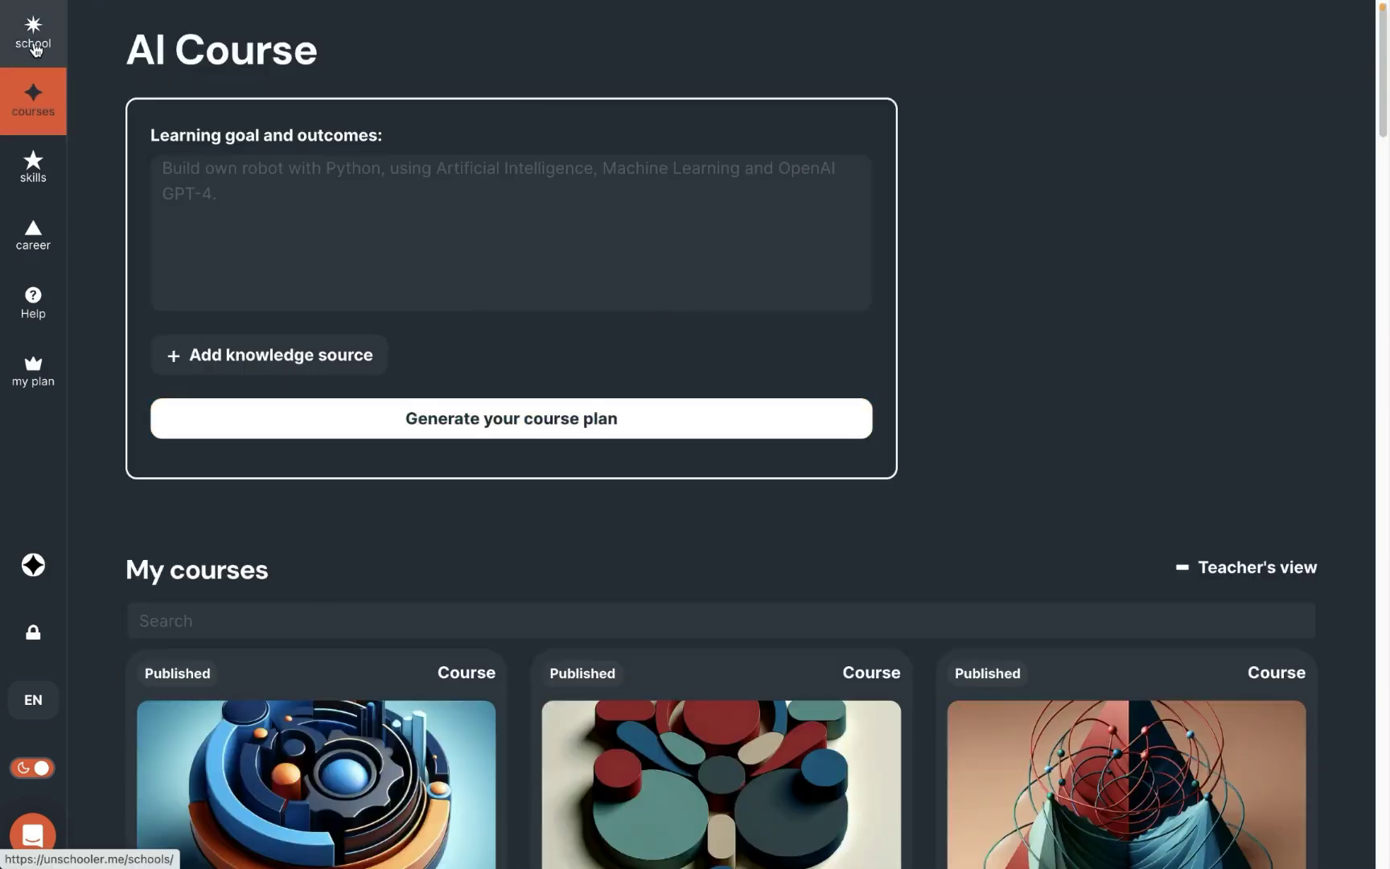
View the white-labeled schools list, then return to the AI Course page
left_click(35, 49)
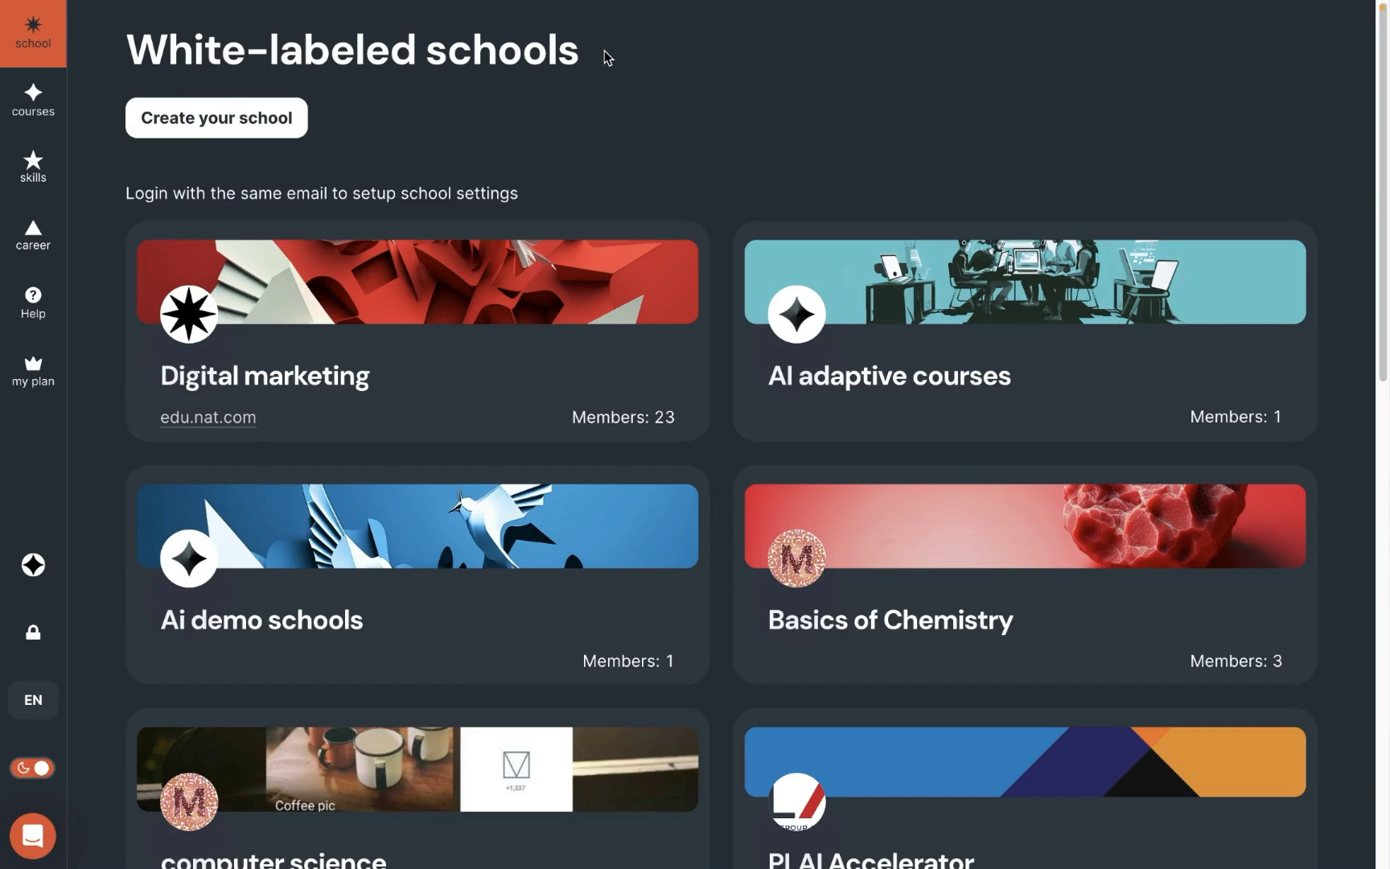
scroll(587, 143, "down", 3)
scroll(589, 149, "up", 2)
left_click(589, 149)
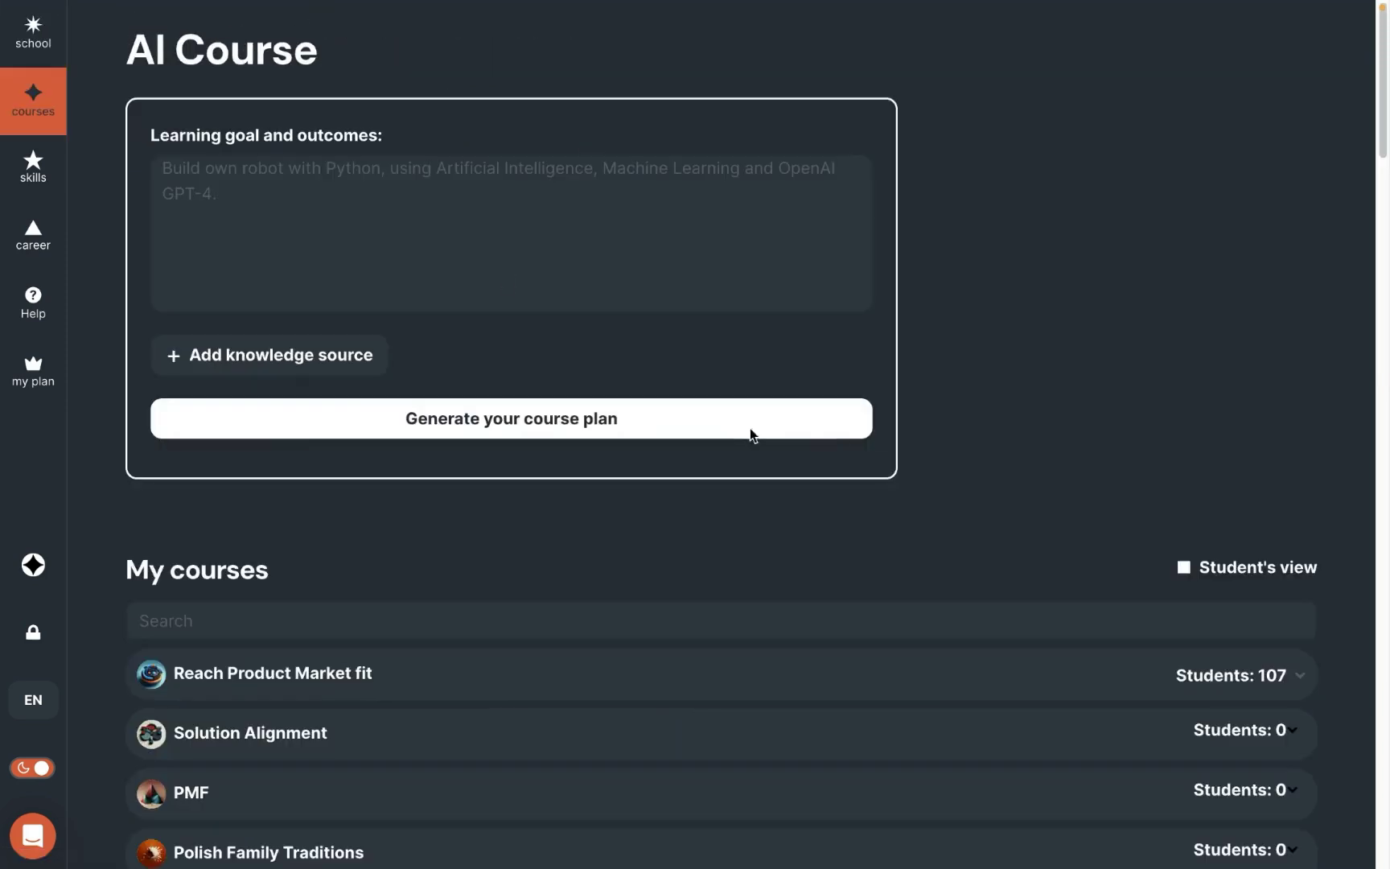
Paste the enterprise team-leader leadership goal into Learning goal
left_click(400, 180)
type("Leadership for team leaders in enterprise companies who want to improve performance and quality. Use simple language, with a lot of examples from enterprise best practices. Practical tasks should be oriented towards daily work objectives.")
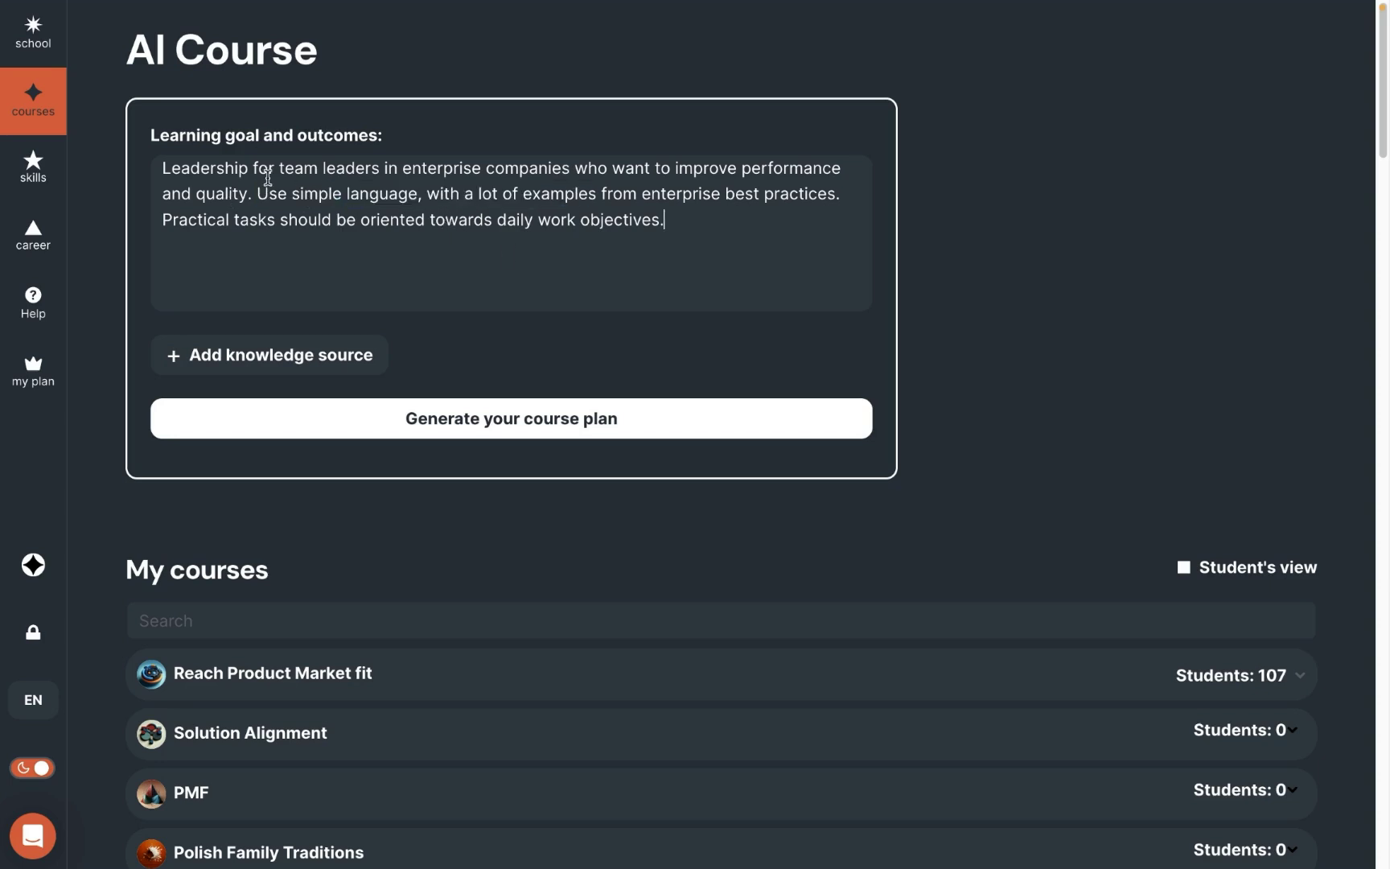
left_click_drag(252, 193, 598, 197)
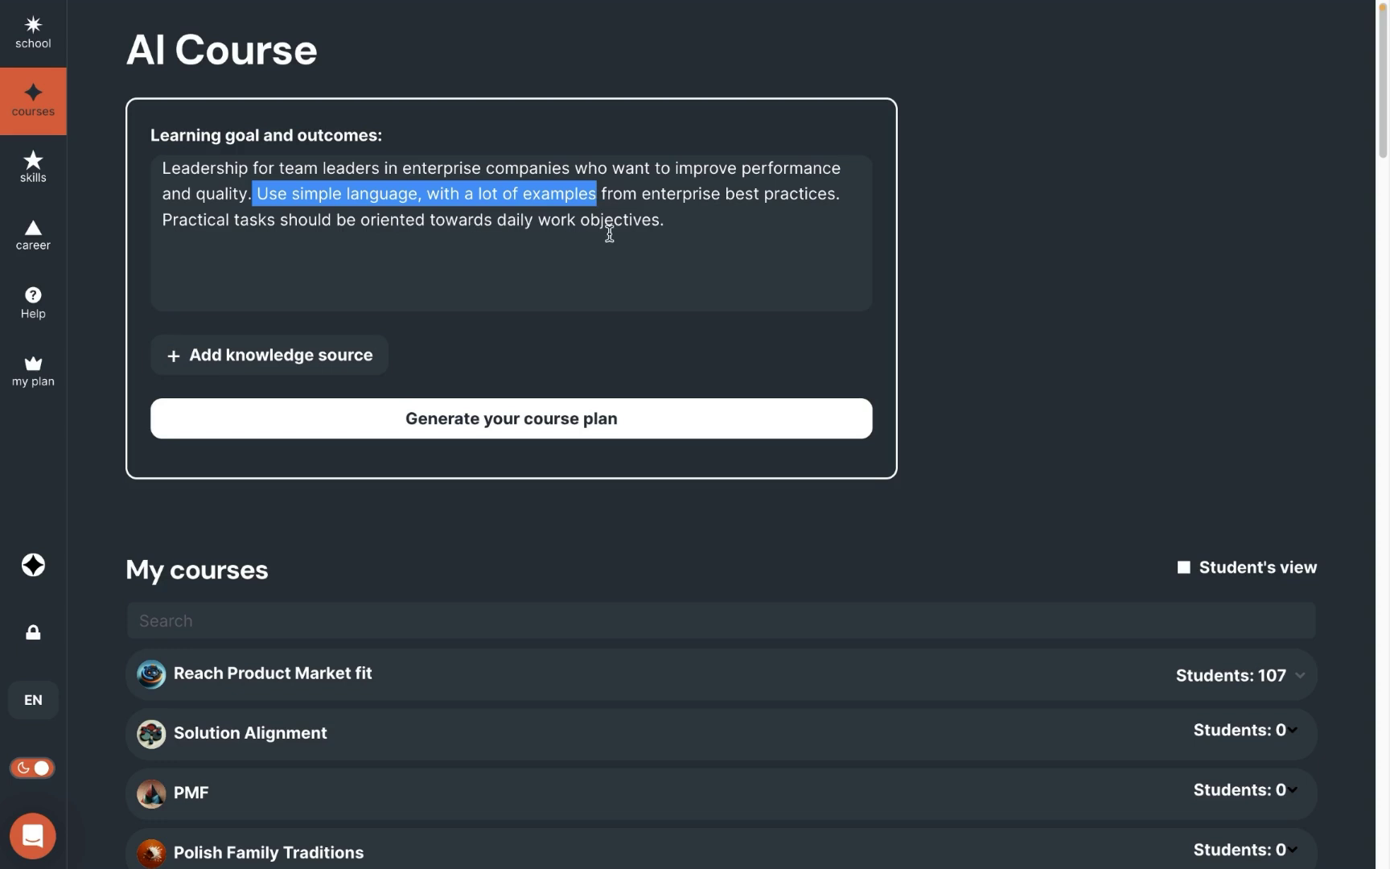
left_click(528, 304)
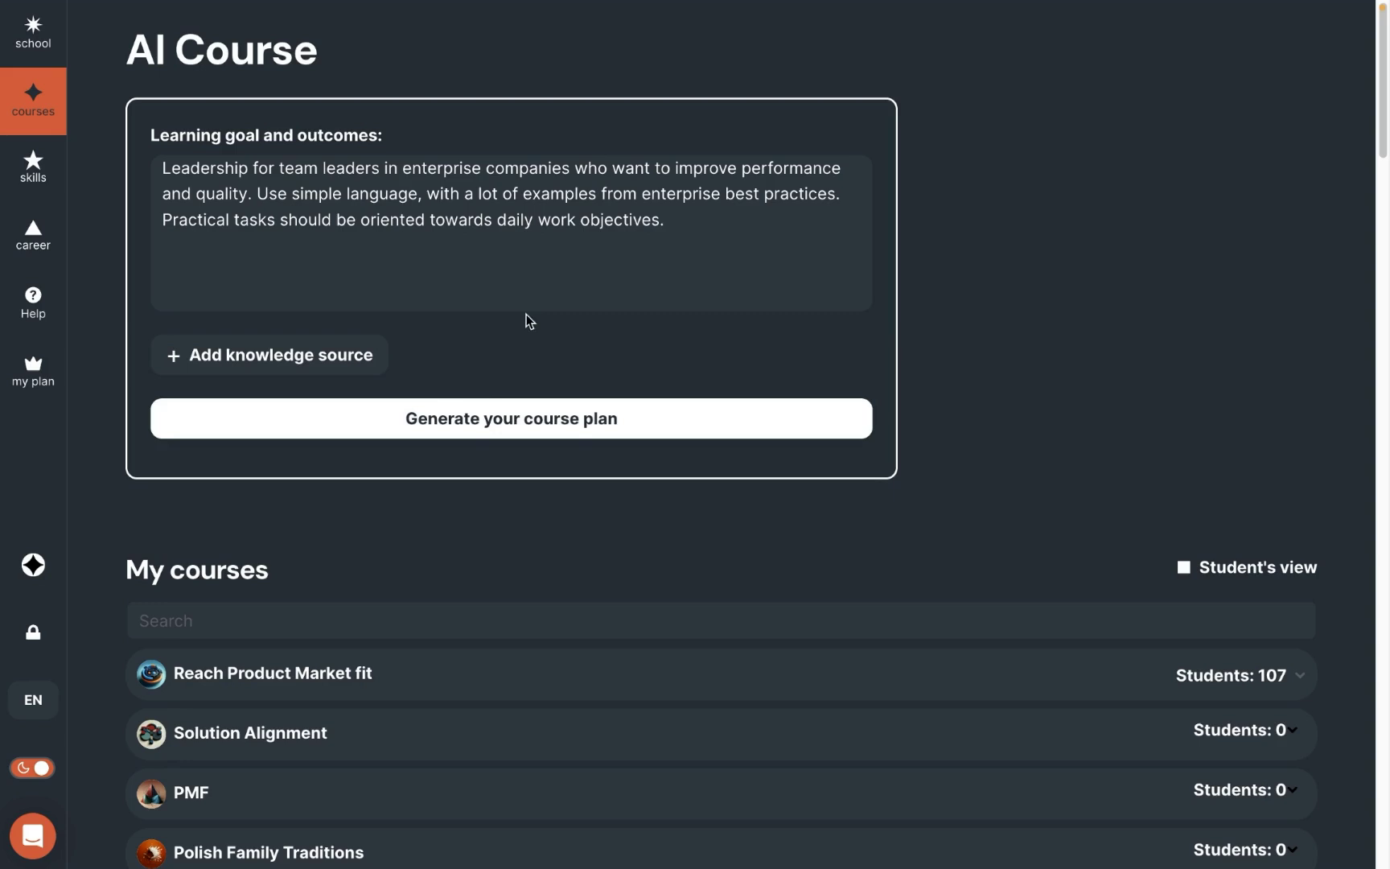
Add YouTube public videos as a knowledge source and generate the course plan
left_click(297, 367)
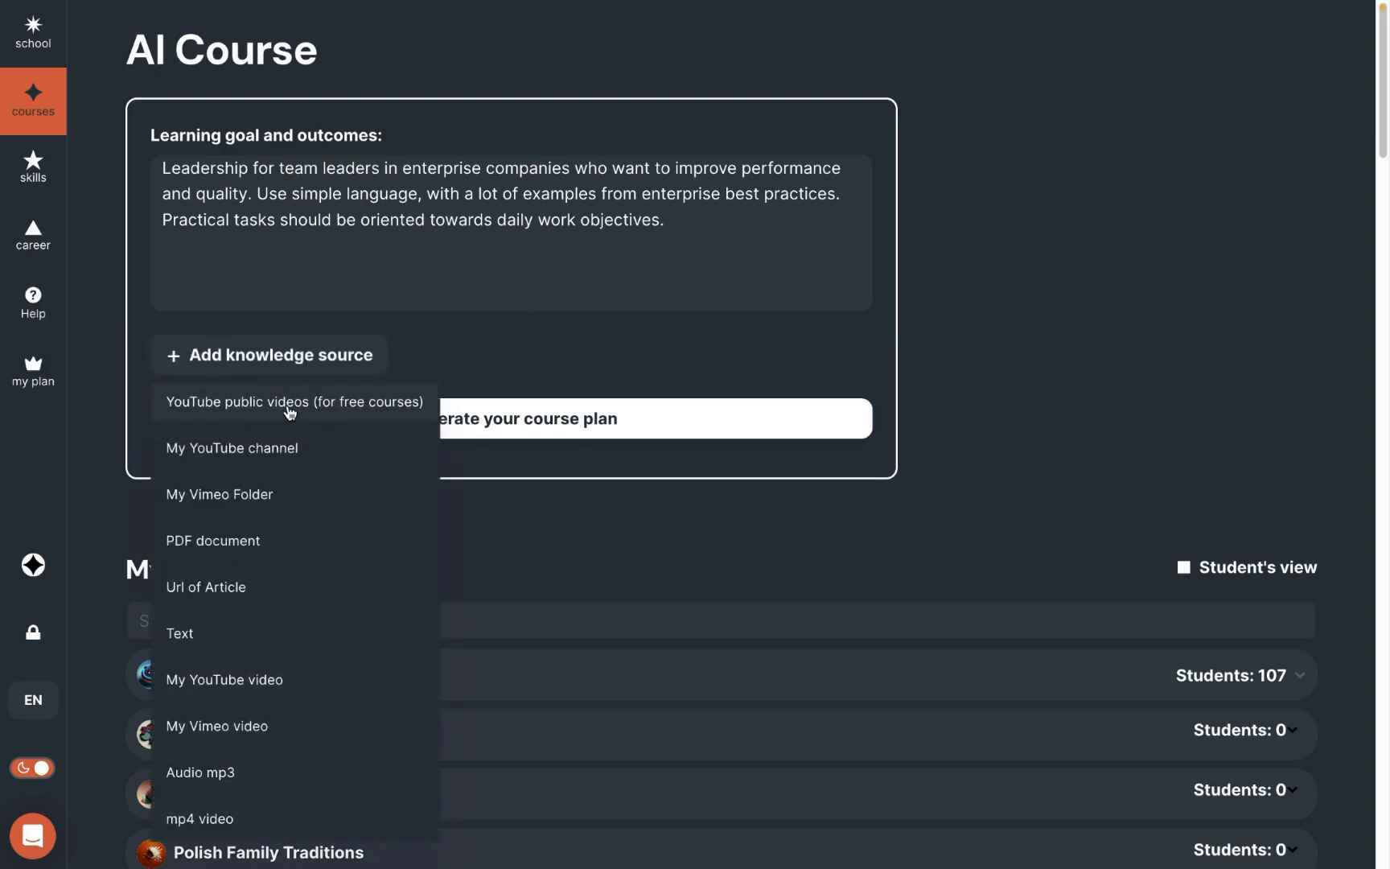
left_click(236, 402)
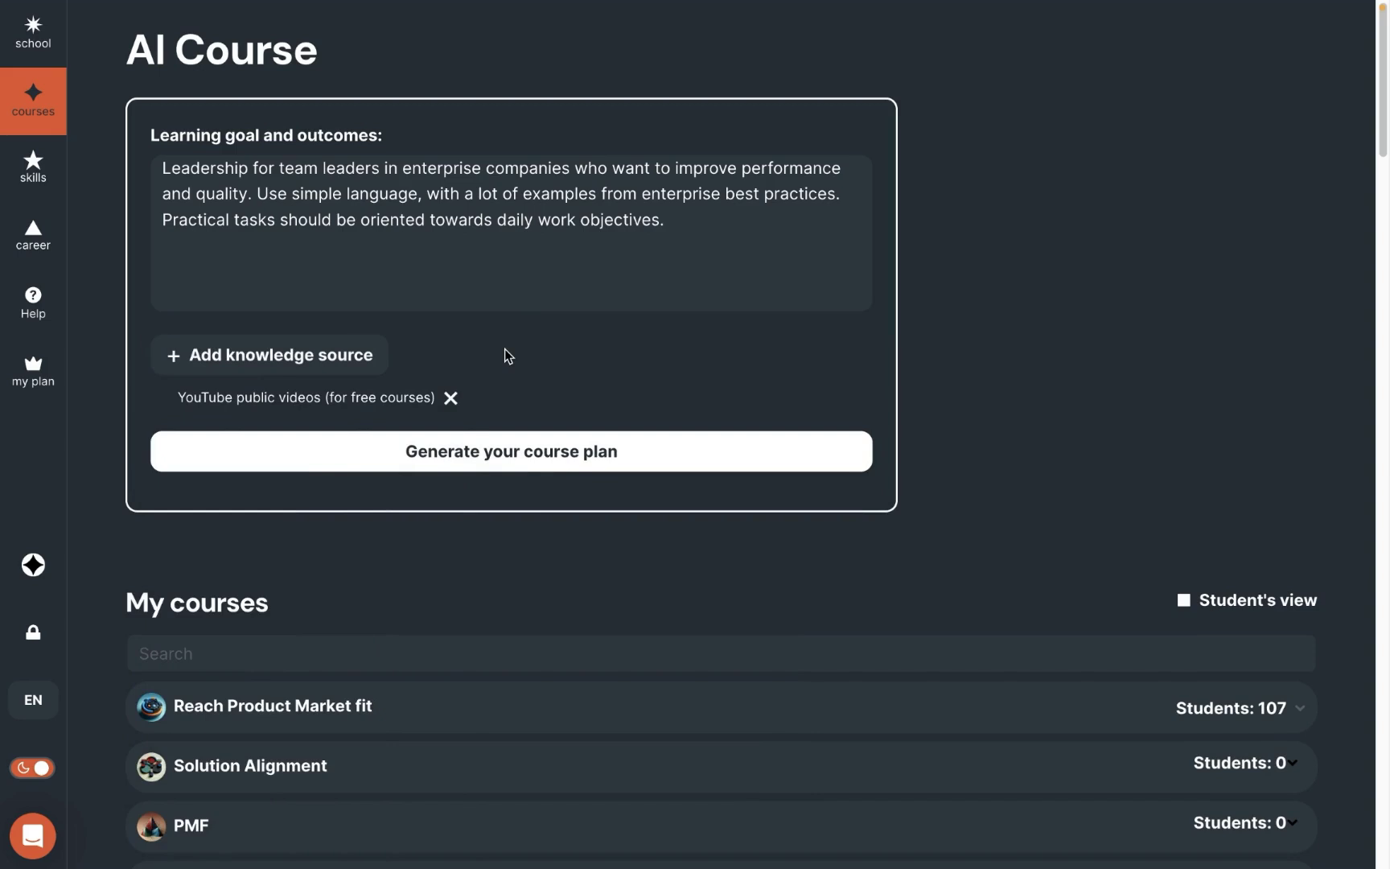
left_click(509, 434)
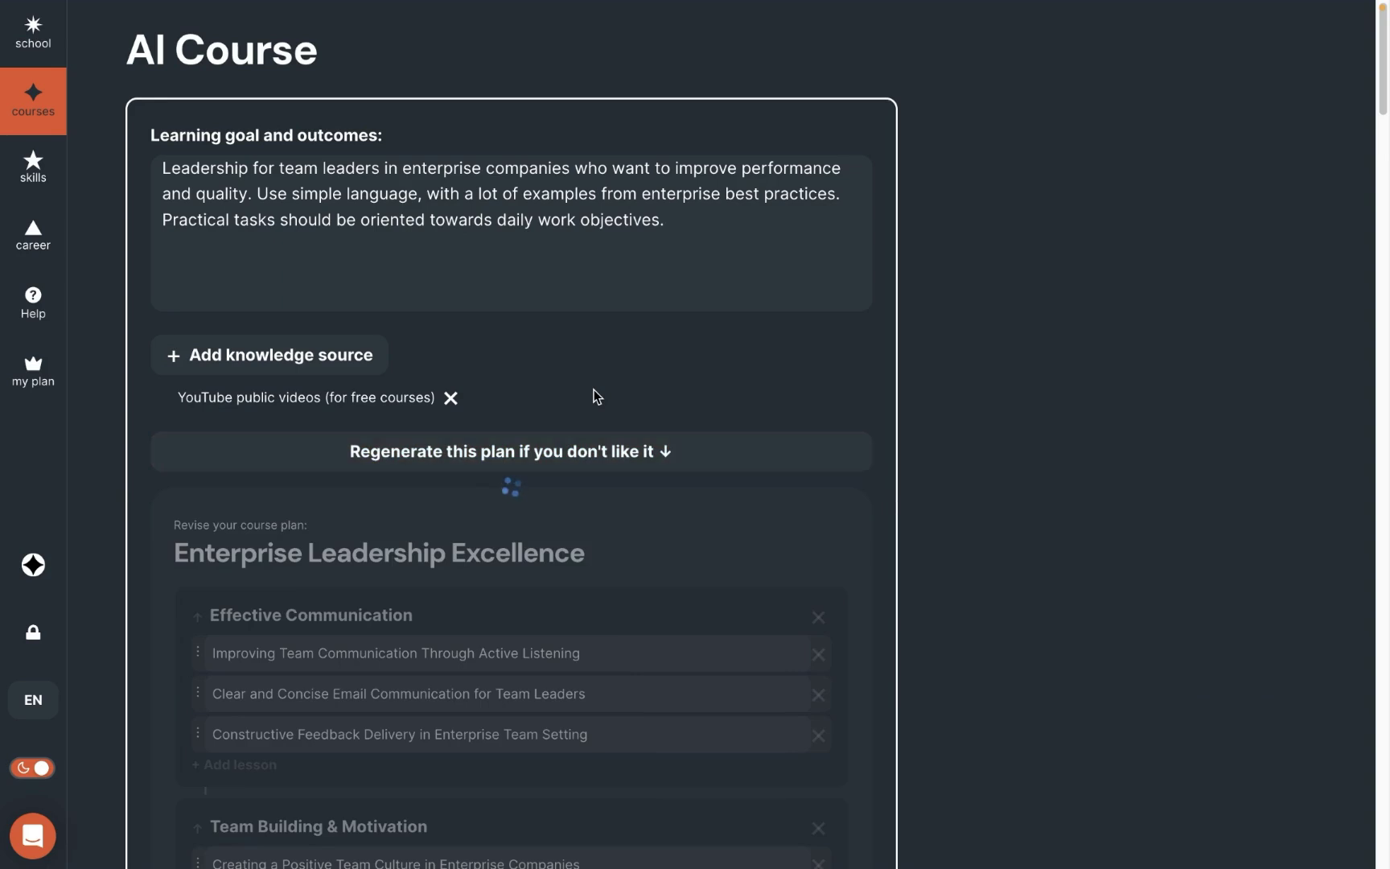
Regenerate the plan and move Setting Clear Goals and Expectations below Problem-Solving and Decision-Making
left_click(581, 465)
left_click(691, 233)
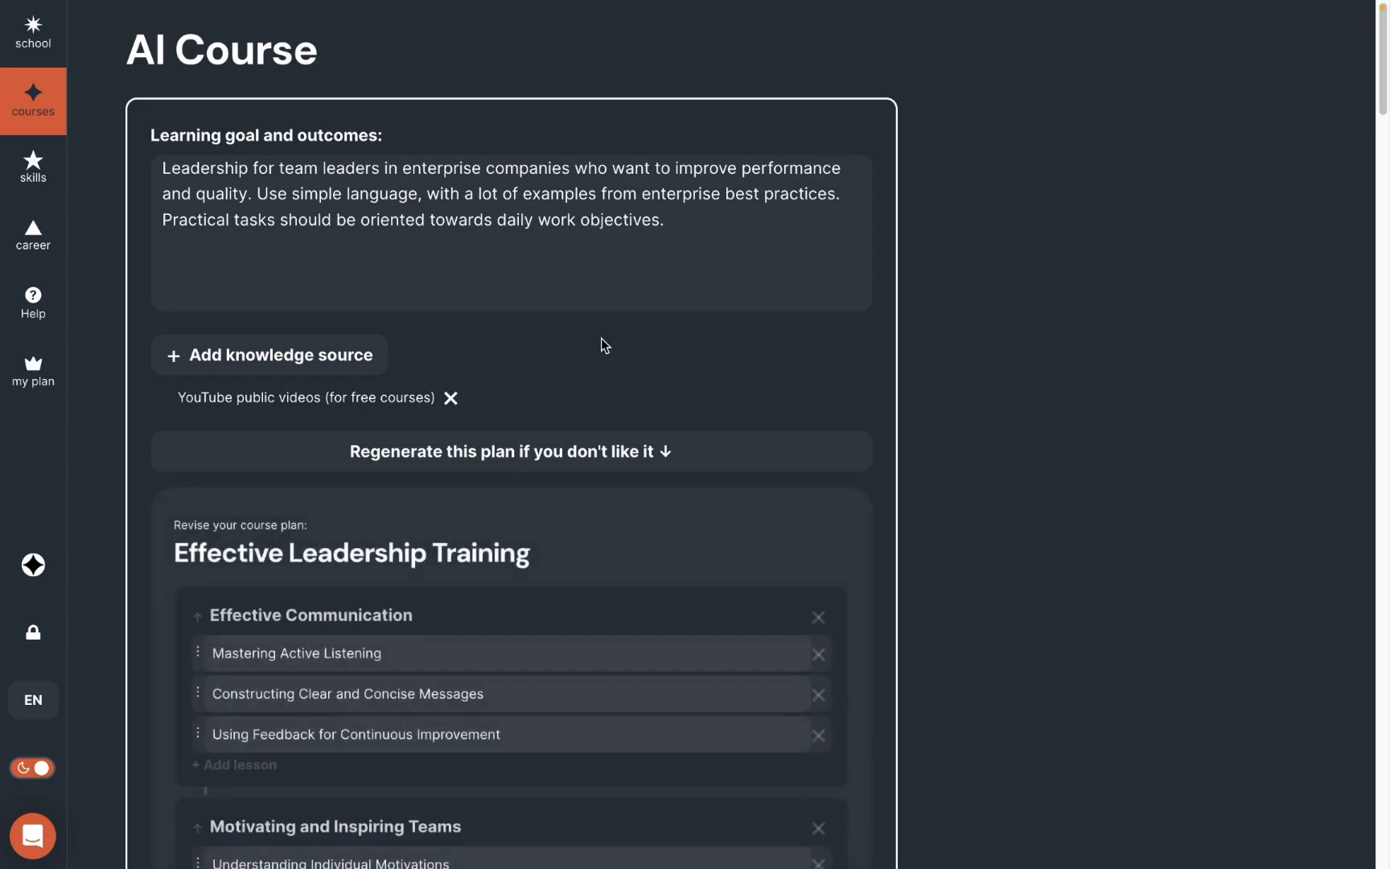
scroll(601, 338, "down", 1)
scroll(601, 338, "down", 8)
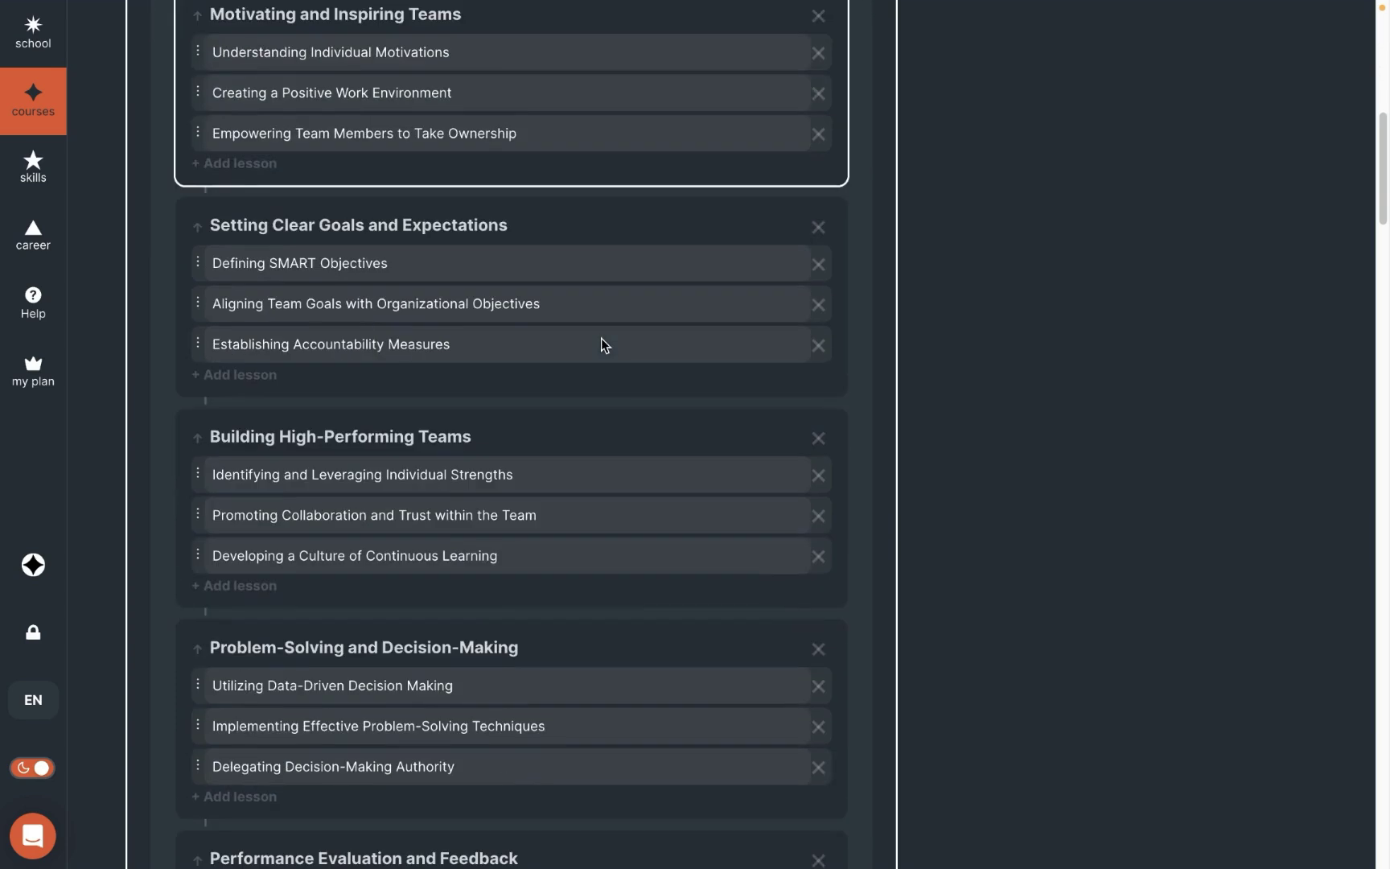
left_click_drag(599, 344, 456, 428)
Try adding a lesson to Problem-Solving, discard it, and create the course
left_click(239, 587)
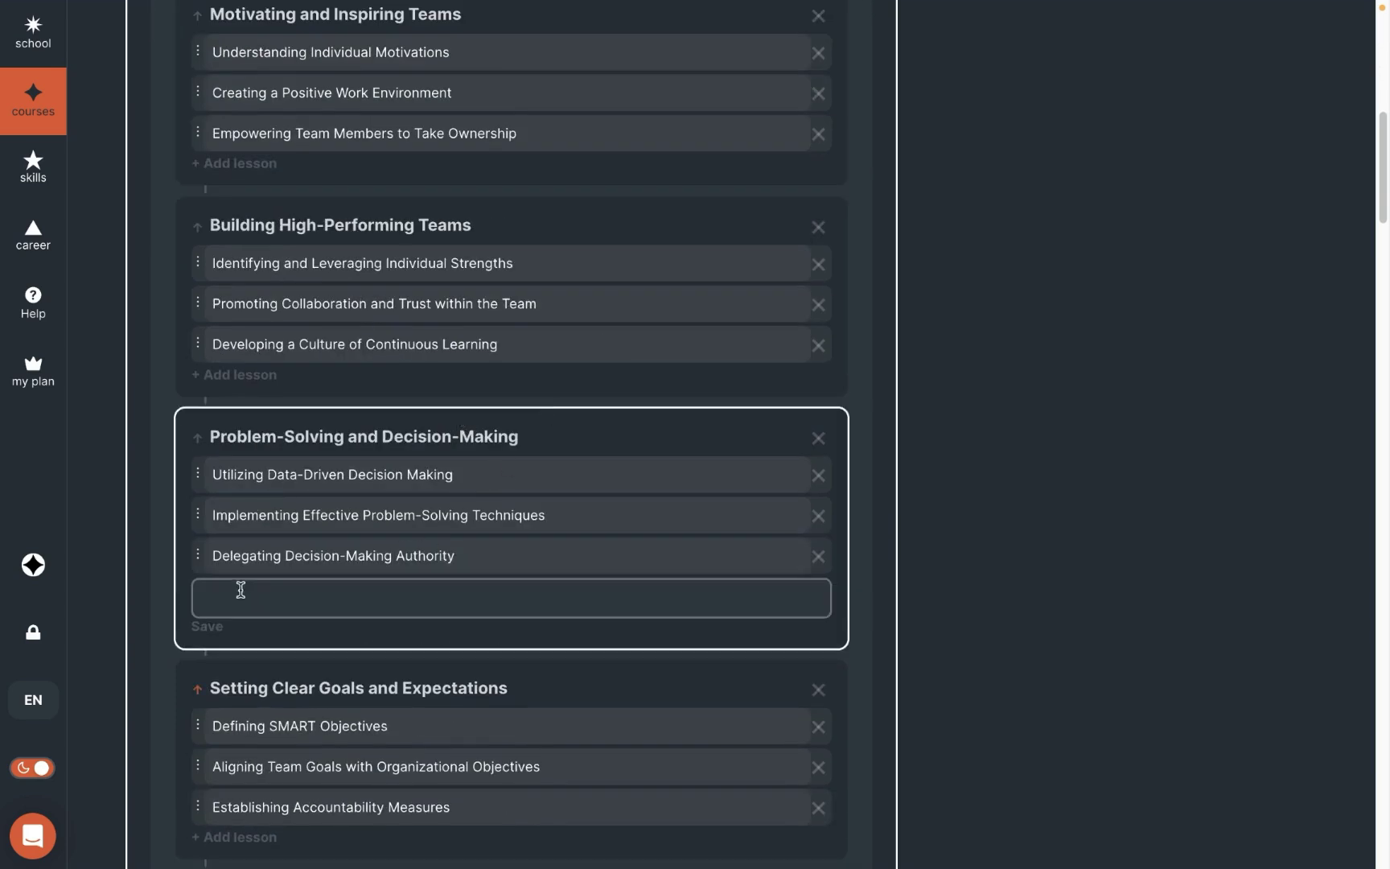
left_click(554, 551)
scroll(553, 551, "down", 7)
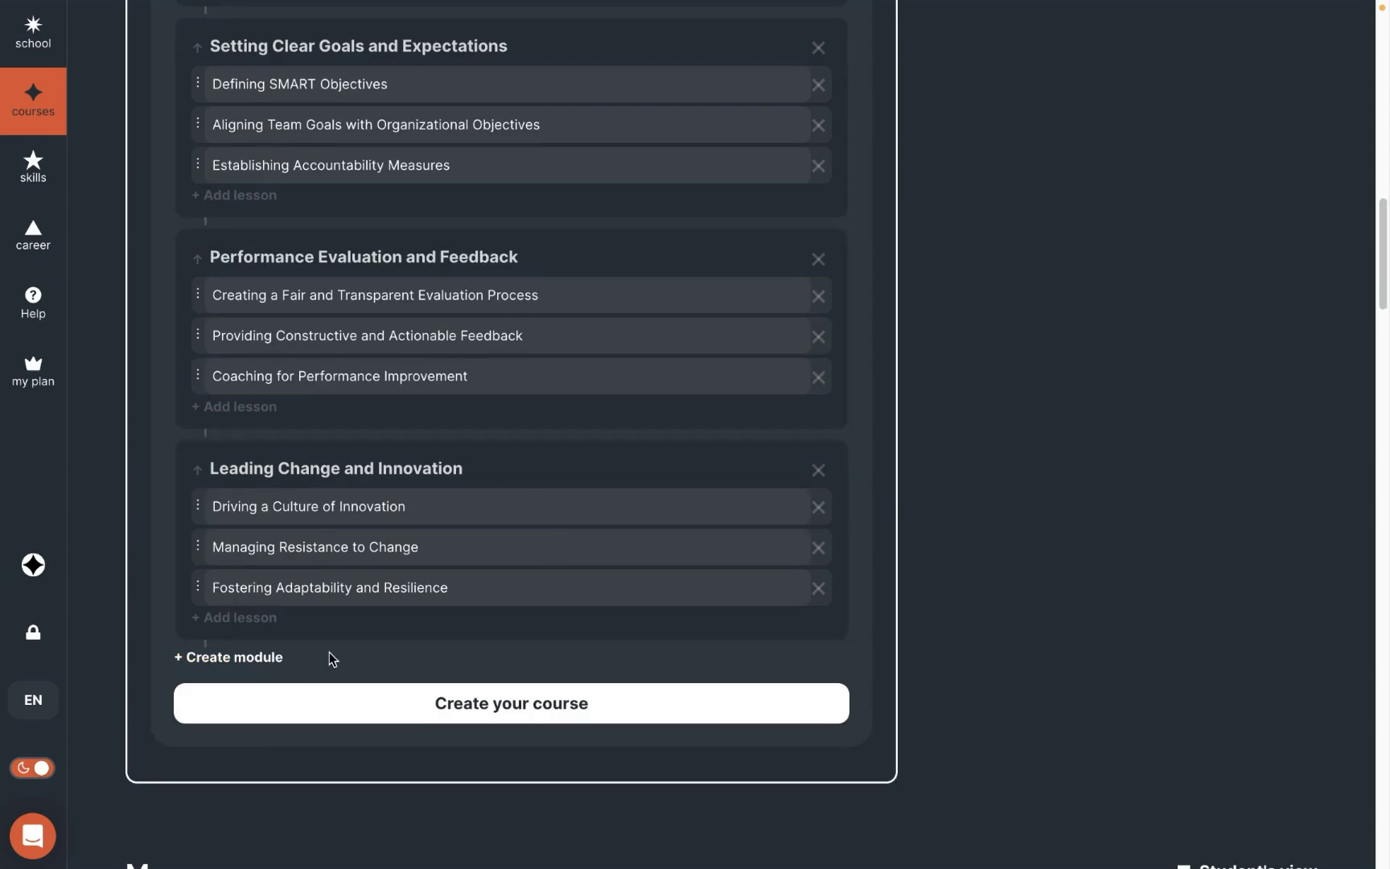
left_click(520, 706)
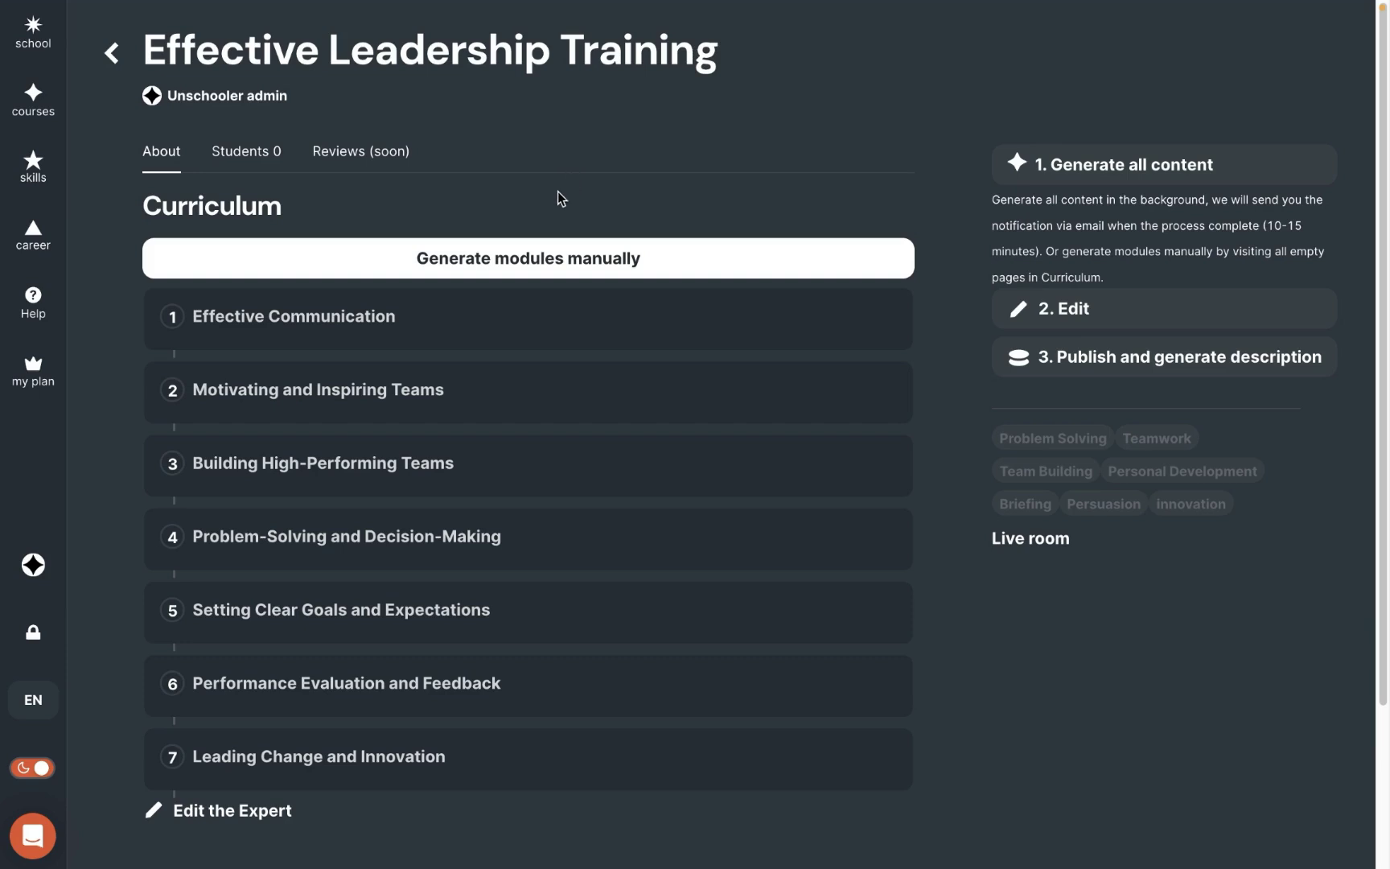
Open the Effective Communication module of Effective Leadership Training
left_click(523, 256)
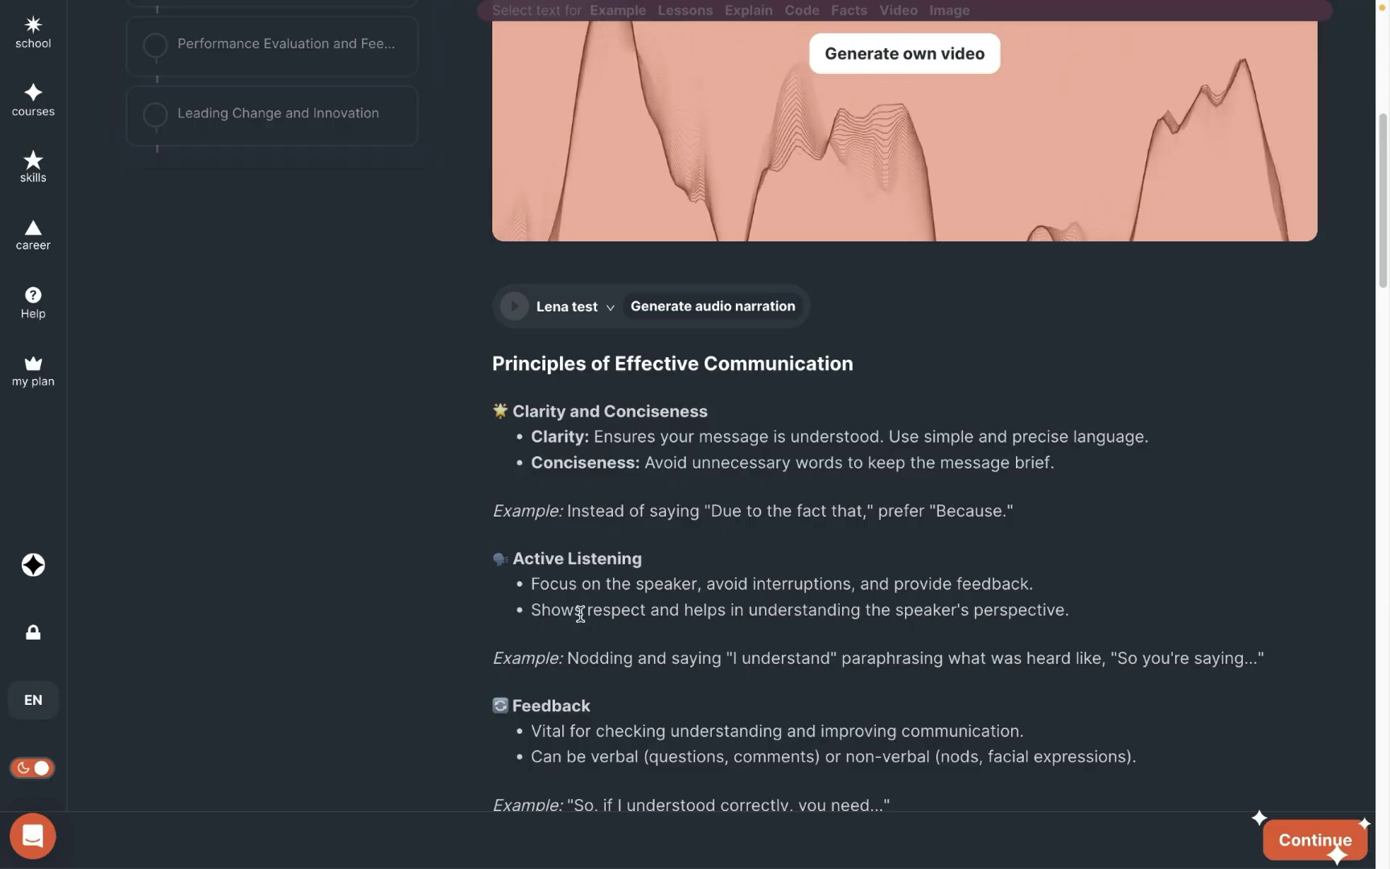
scroll(578, 611, "down", 2)
scroll(596, 430, "down", 4)
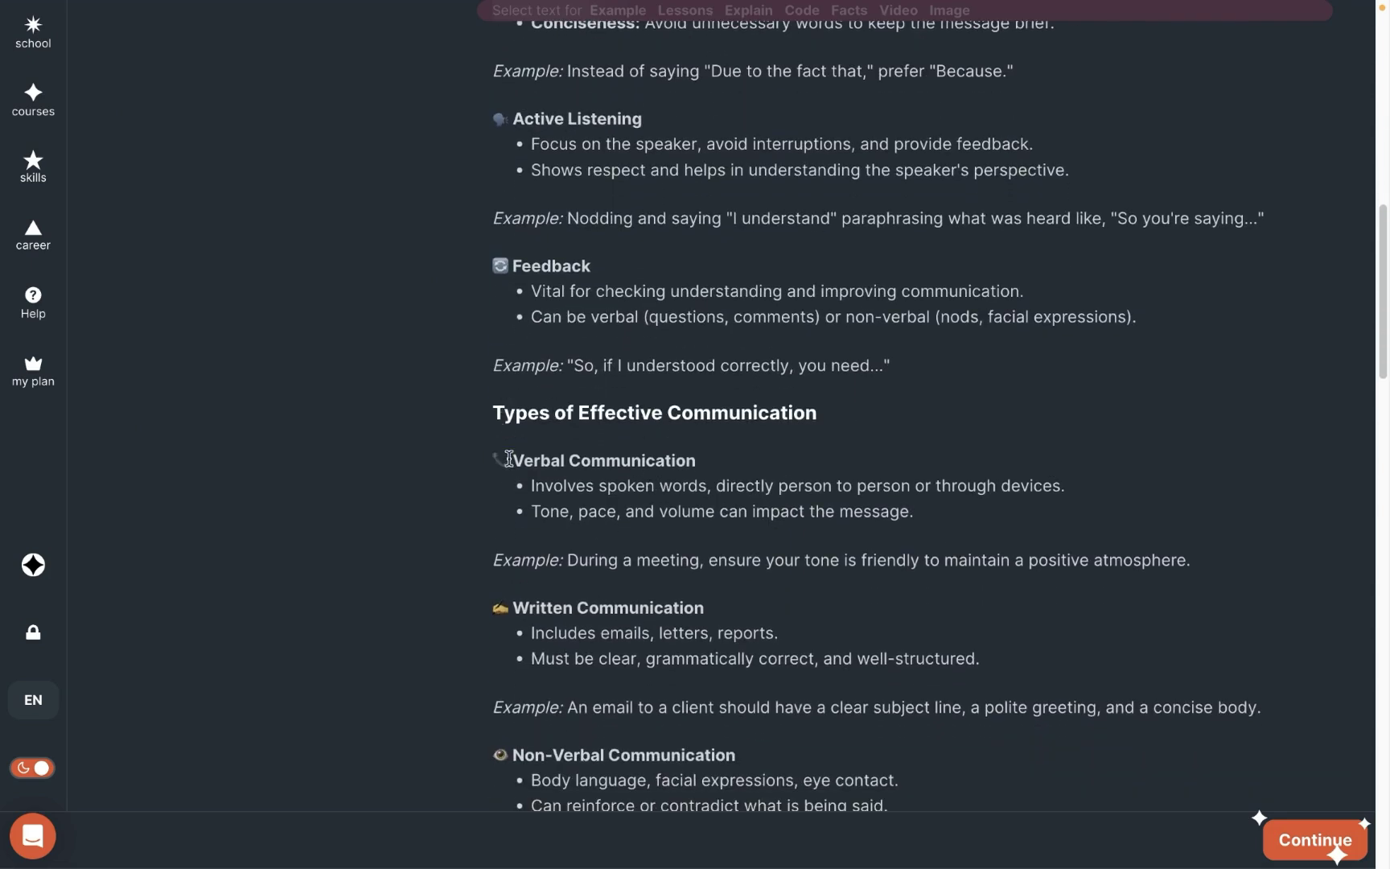
left_click_drag(508, 458, 633, 473)
left_click(695, 559)
scroll(696, 555, "down", 8)
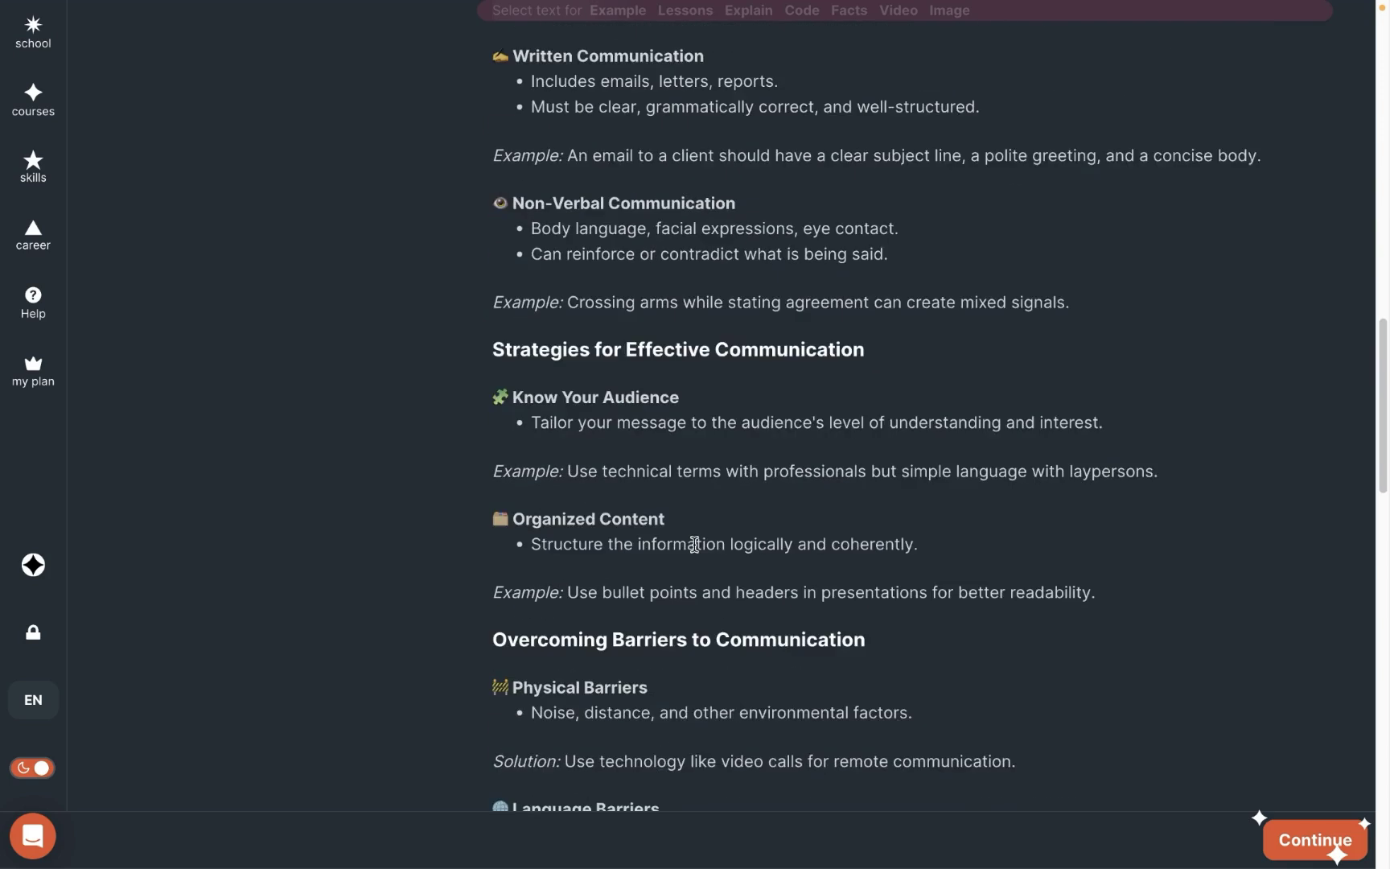
scroll(695, 544, "down", 5)
scroll(729, 314, "up", 20)
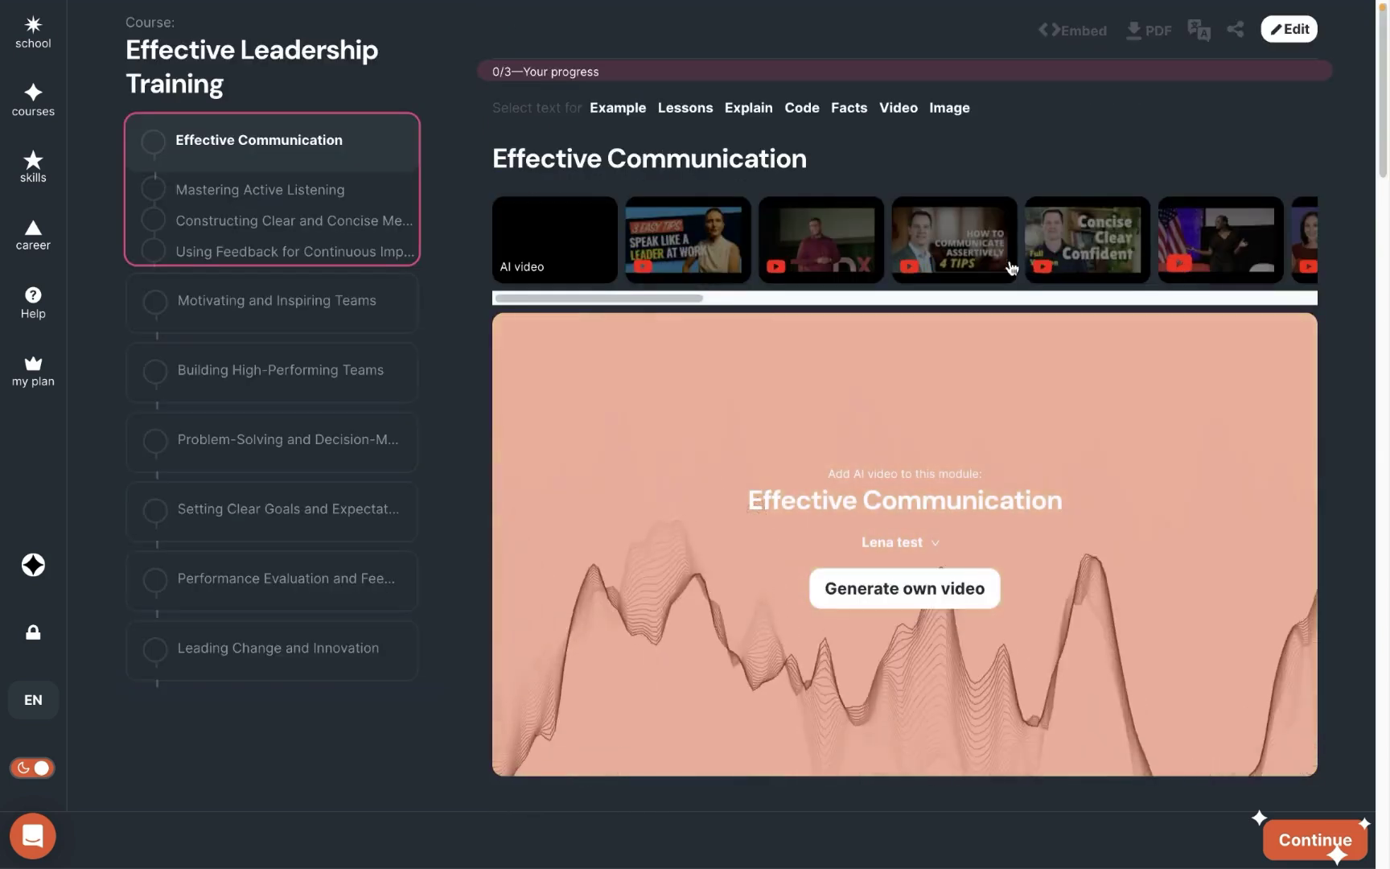
Try the assertive communication, speak-like-a-leader and Confident Voice Tips videos, then revert to AI-generated video
left_click(960, 230)
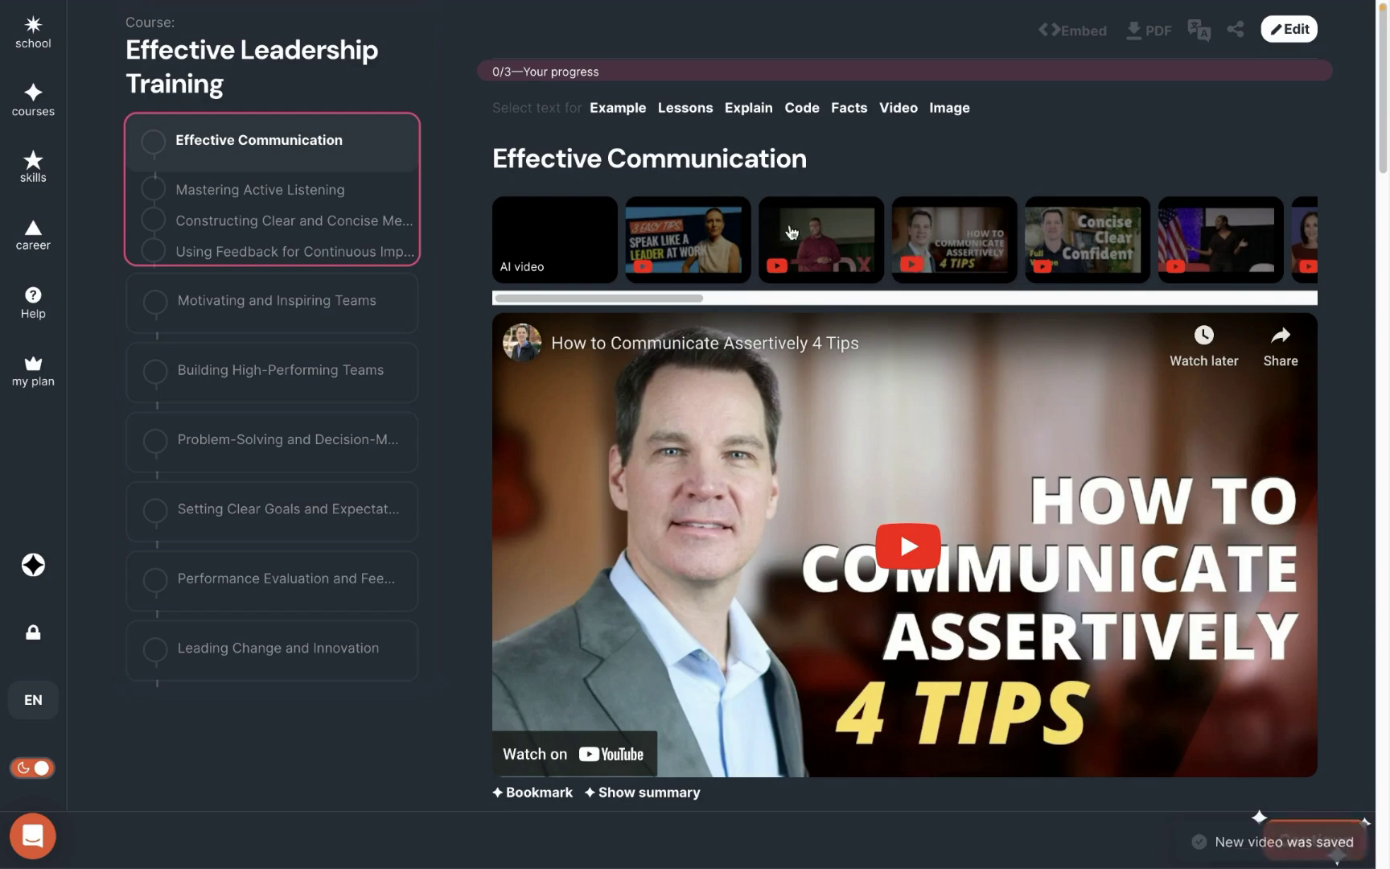
left_click(690, 258)
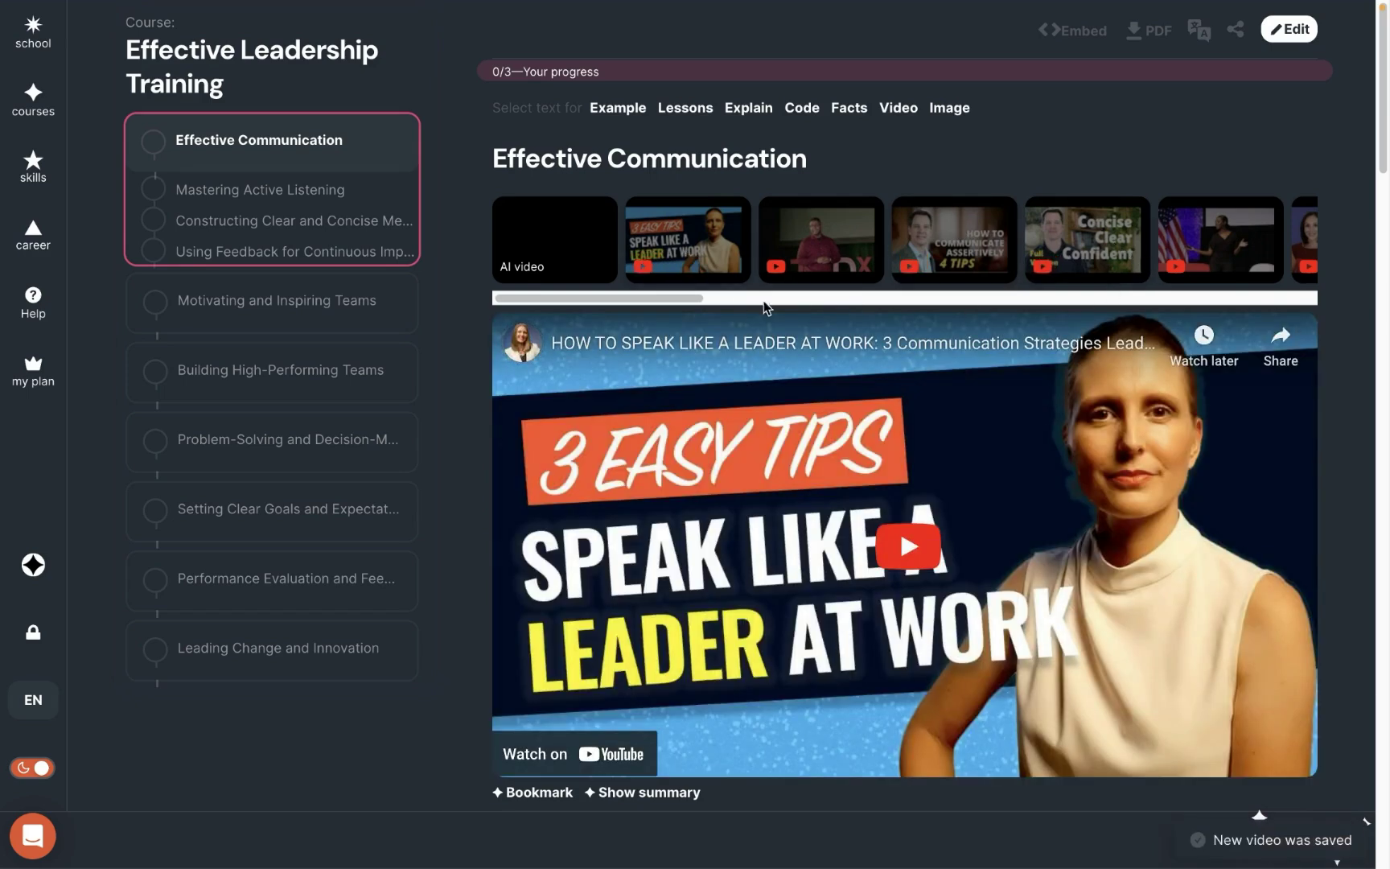
left_click(943, 298)
left_click(938, 242)
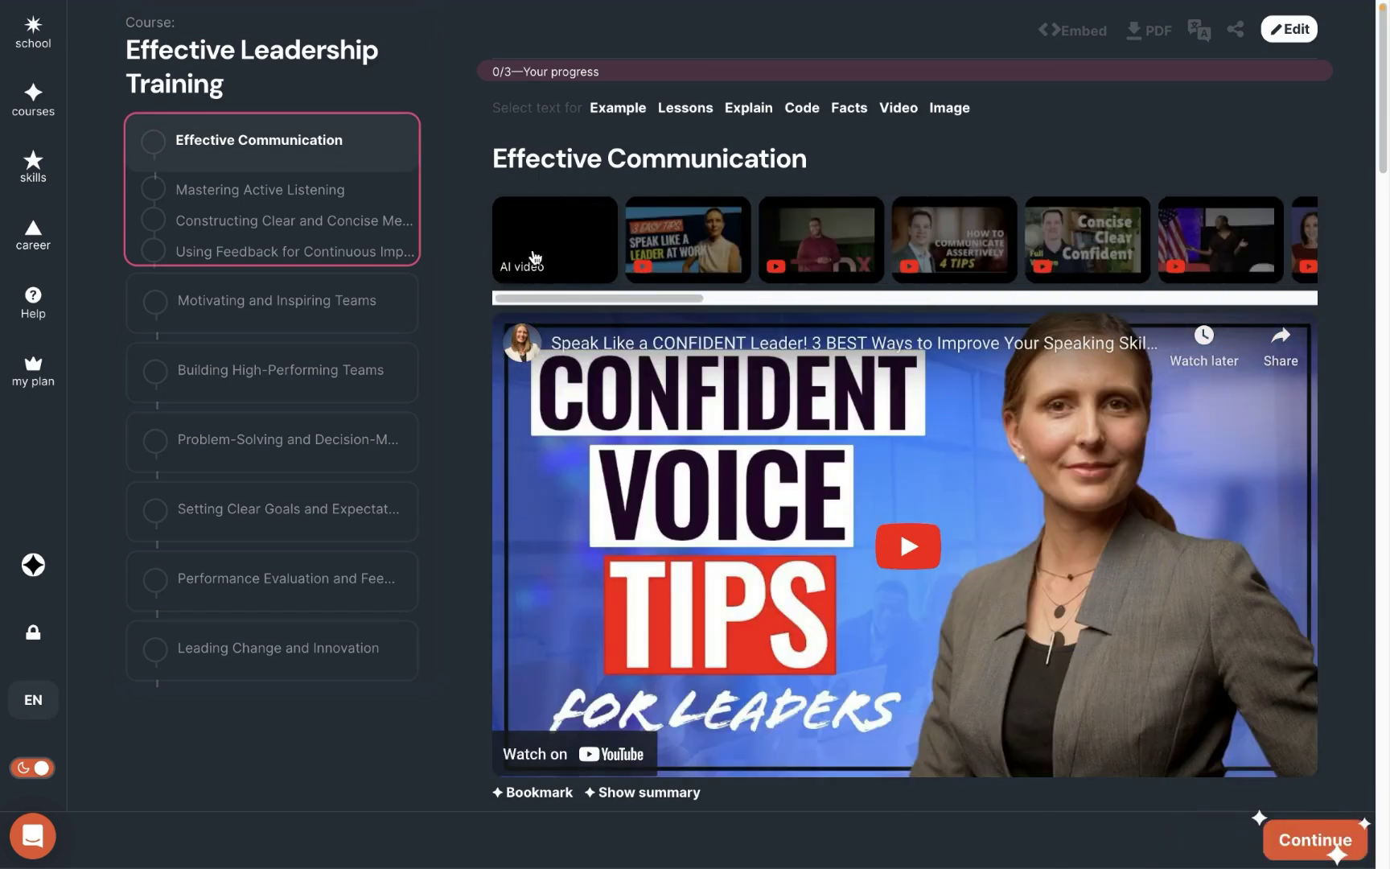
left_click(536, 258)
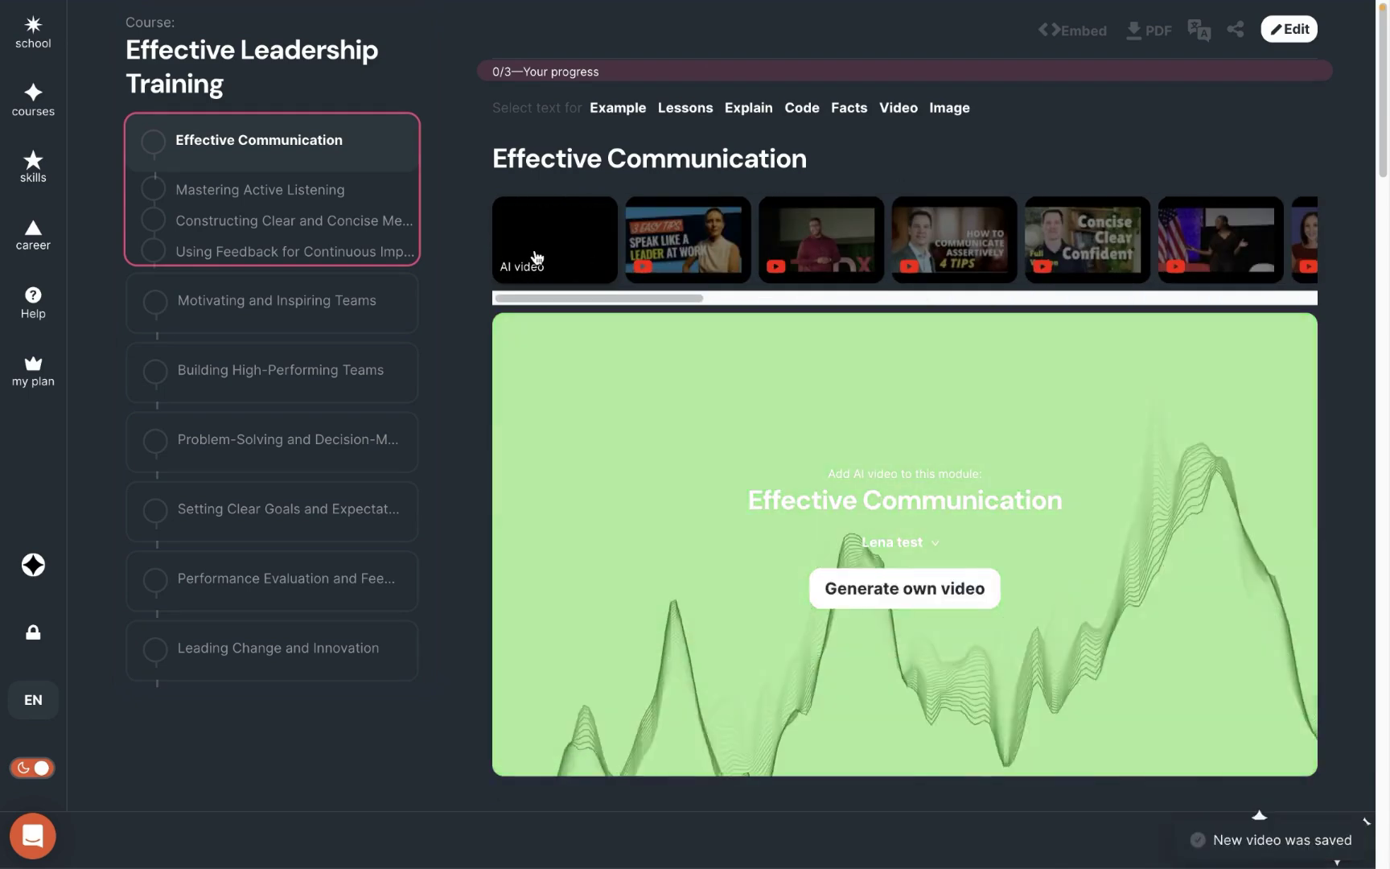
Keep the default custom narration voice for the AI-generated video
scroll(952, 347, "down", 1)
scroll(952, 347, "down", 2)
left_click(925, 358)
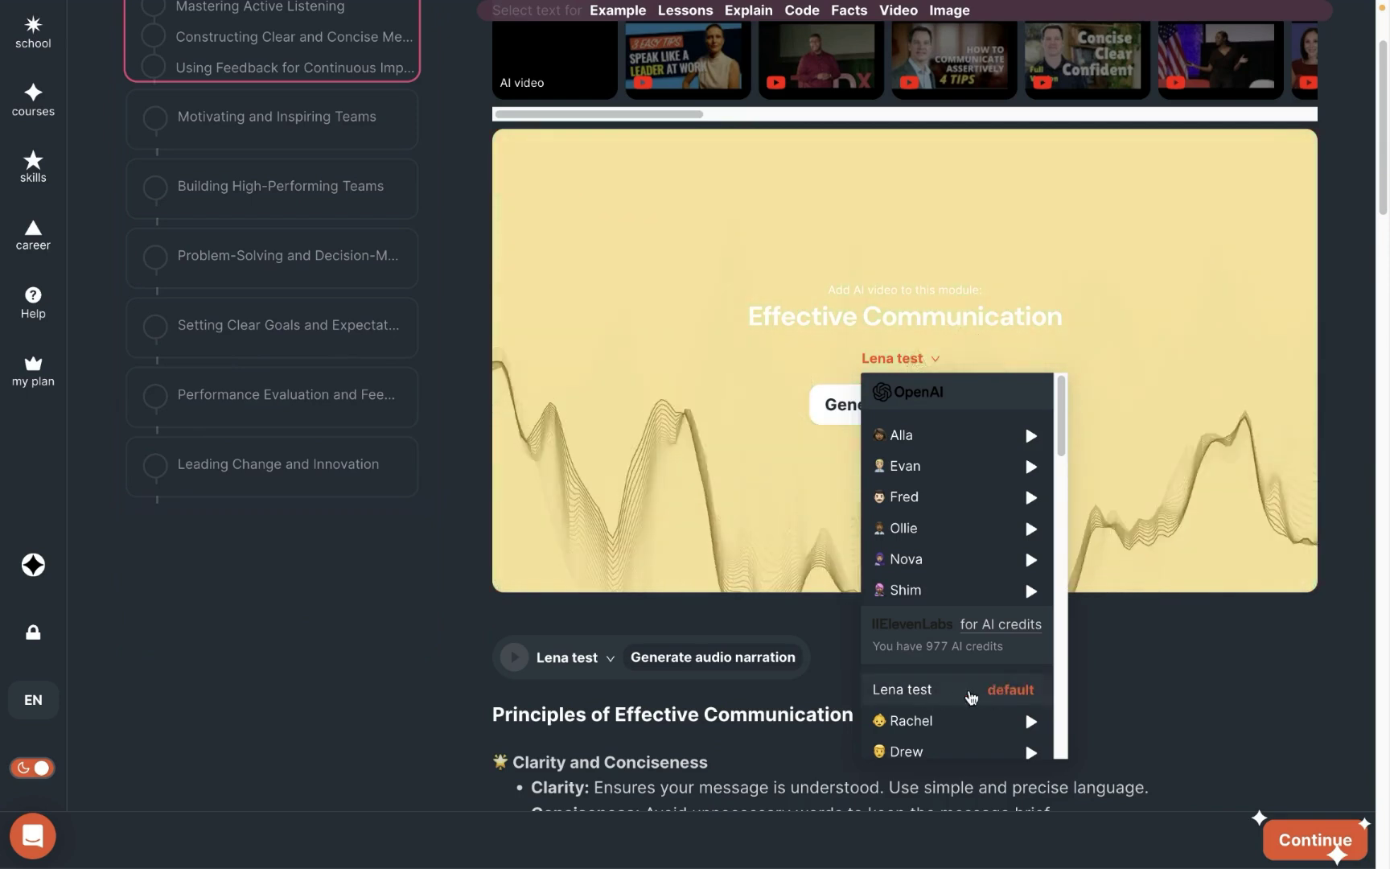
left_click(922, 692)
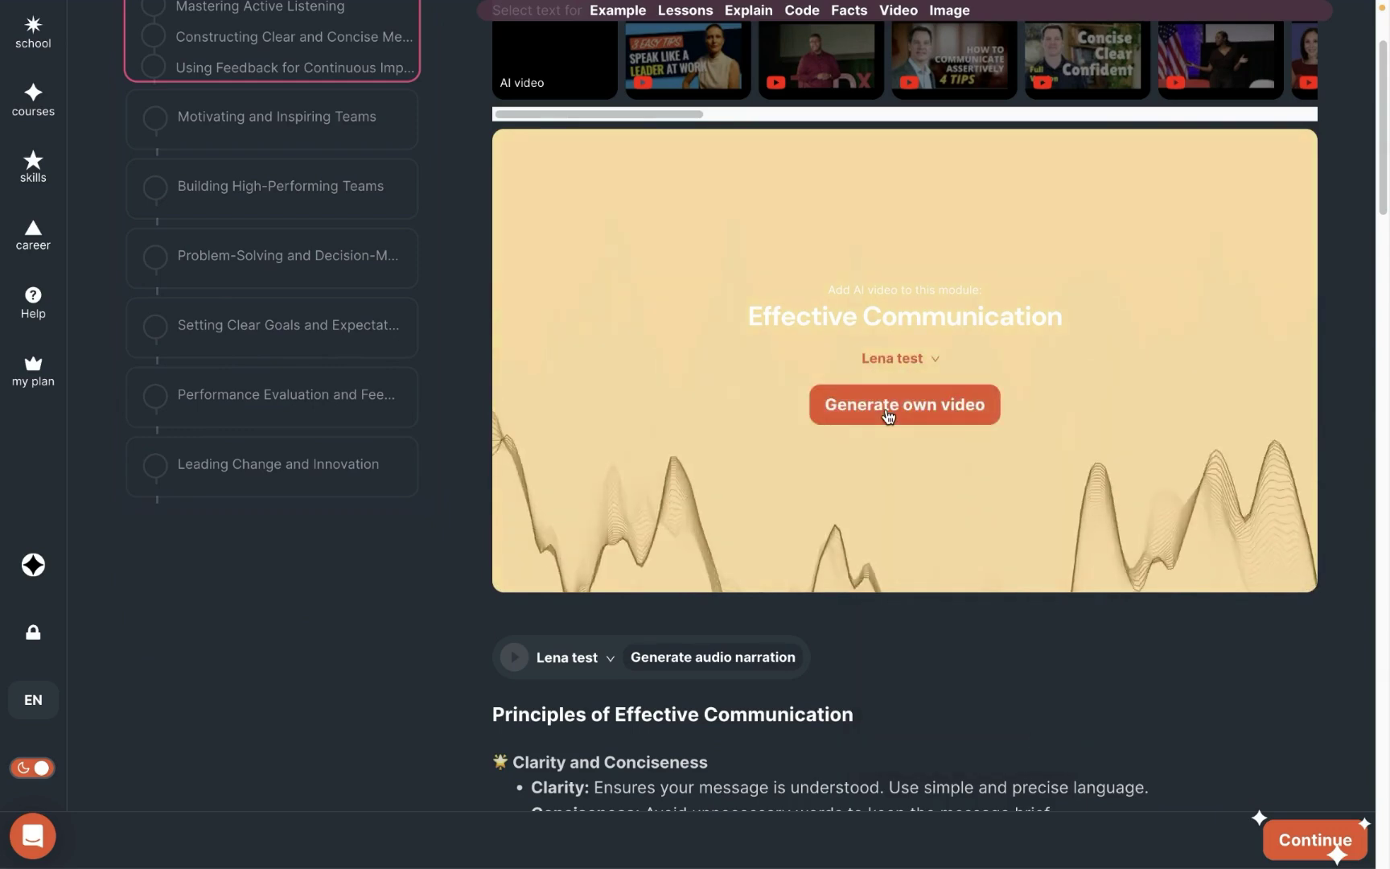
scroll(772, 524, "down", 5)
left_click_drag(492, 406, 782, 680)
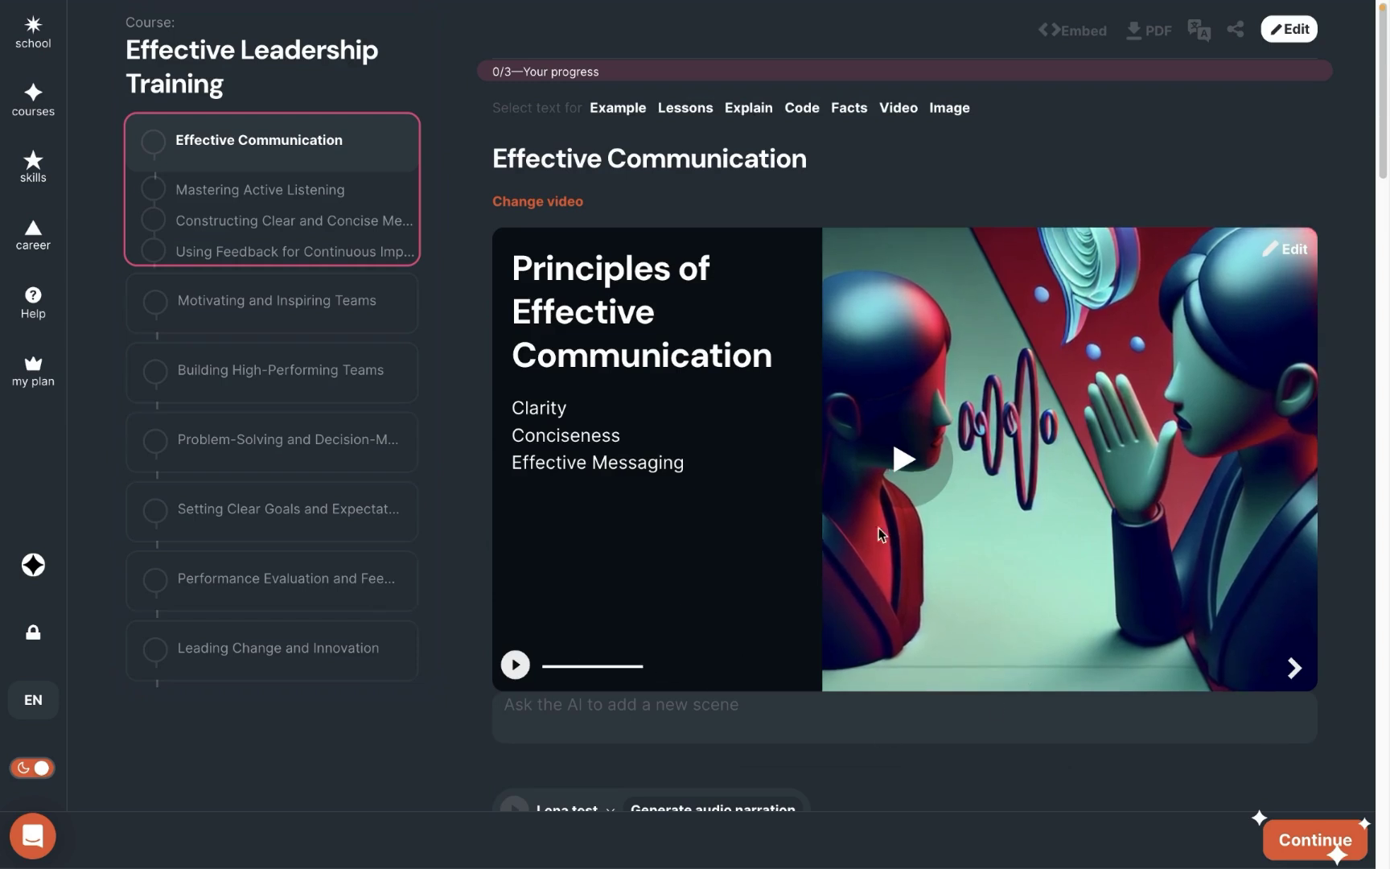
Play and scrub through the lesson video, then show its Black, Simple and Tufte editing styles
left_click(899, 487)
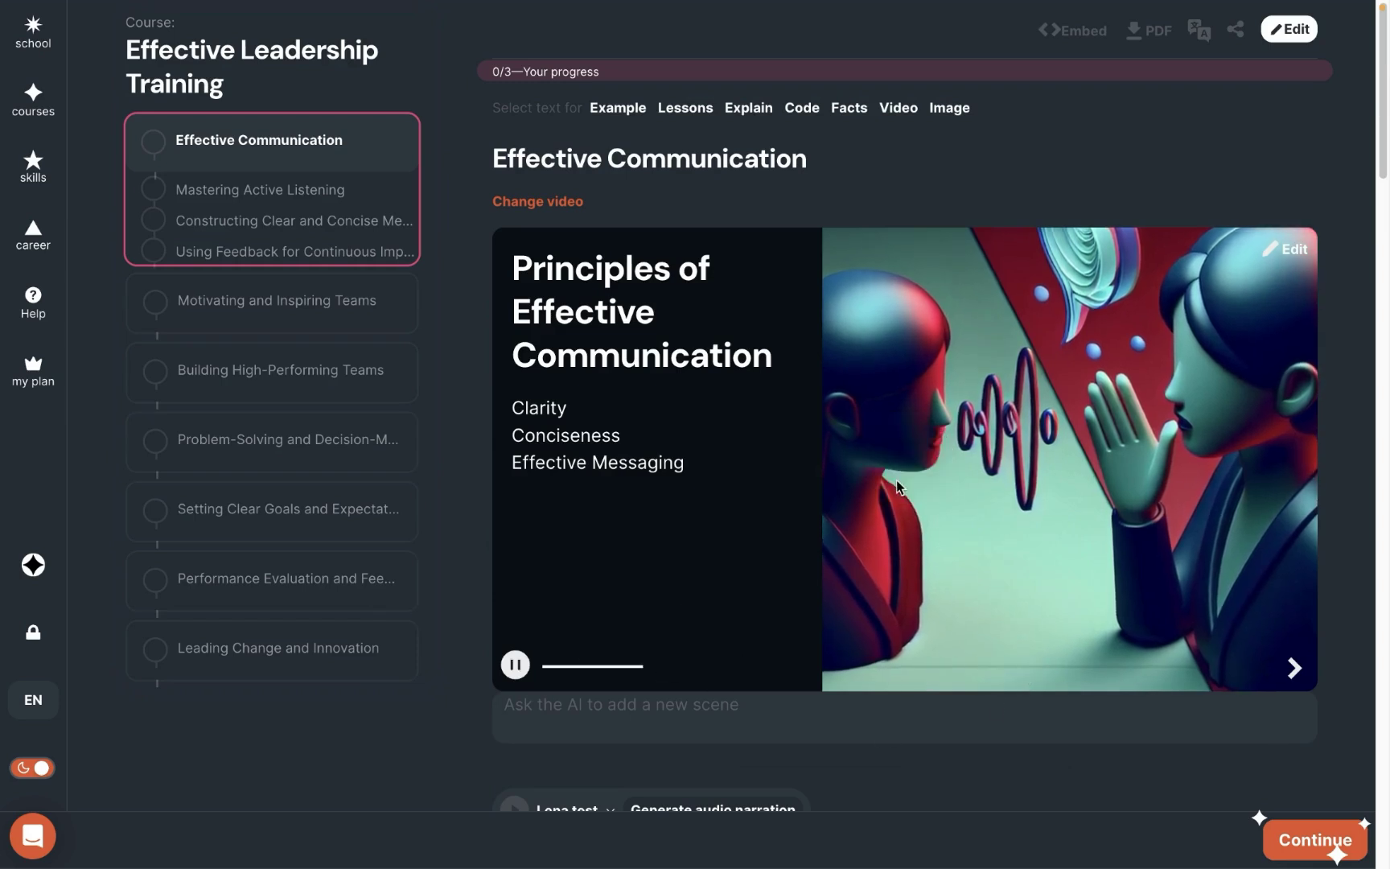
left_click(513, 666)
left_click_drag(702, 667, 793, 673)
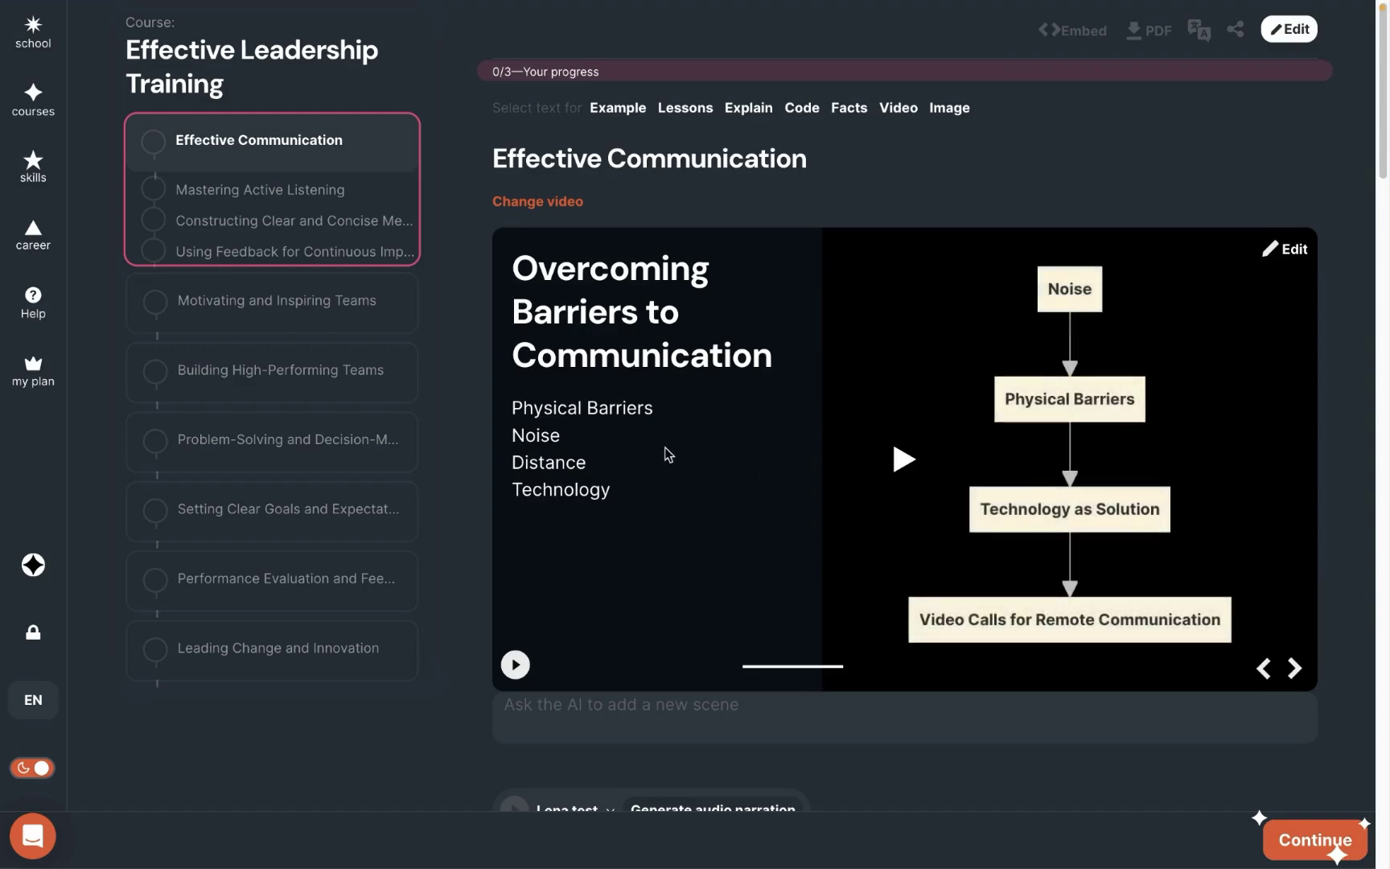
left_click(885, 673)
left_click(1285, 250)
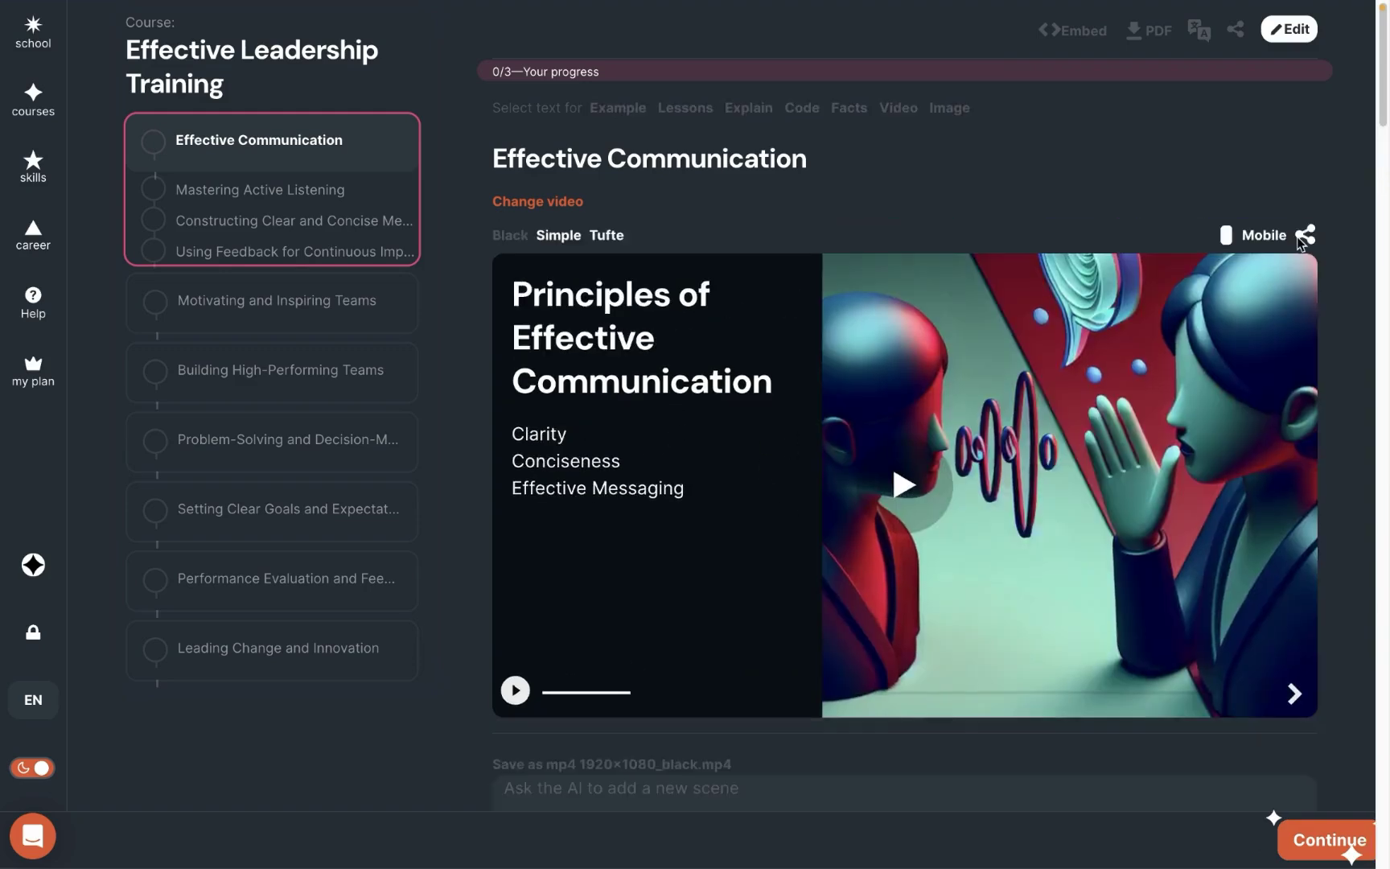
Shorten Scene 1's title from 'Principles of Effective Communication' to 'Effective Communication'
left_click(1297, 236)
left_click(364, 112)
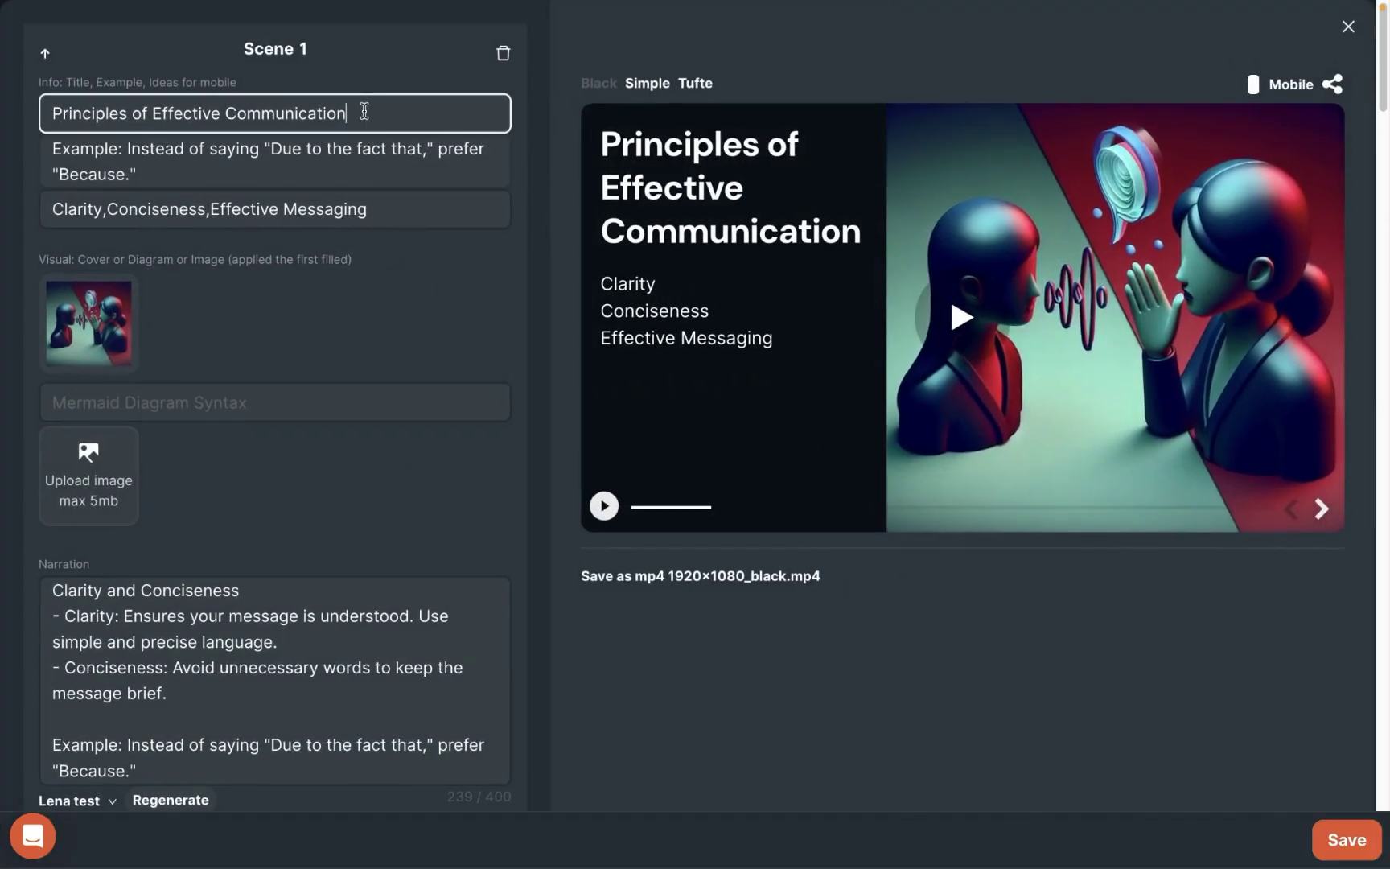
left_click(140, 114)
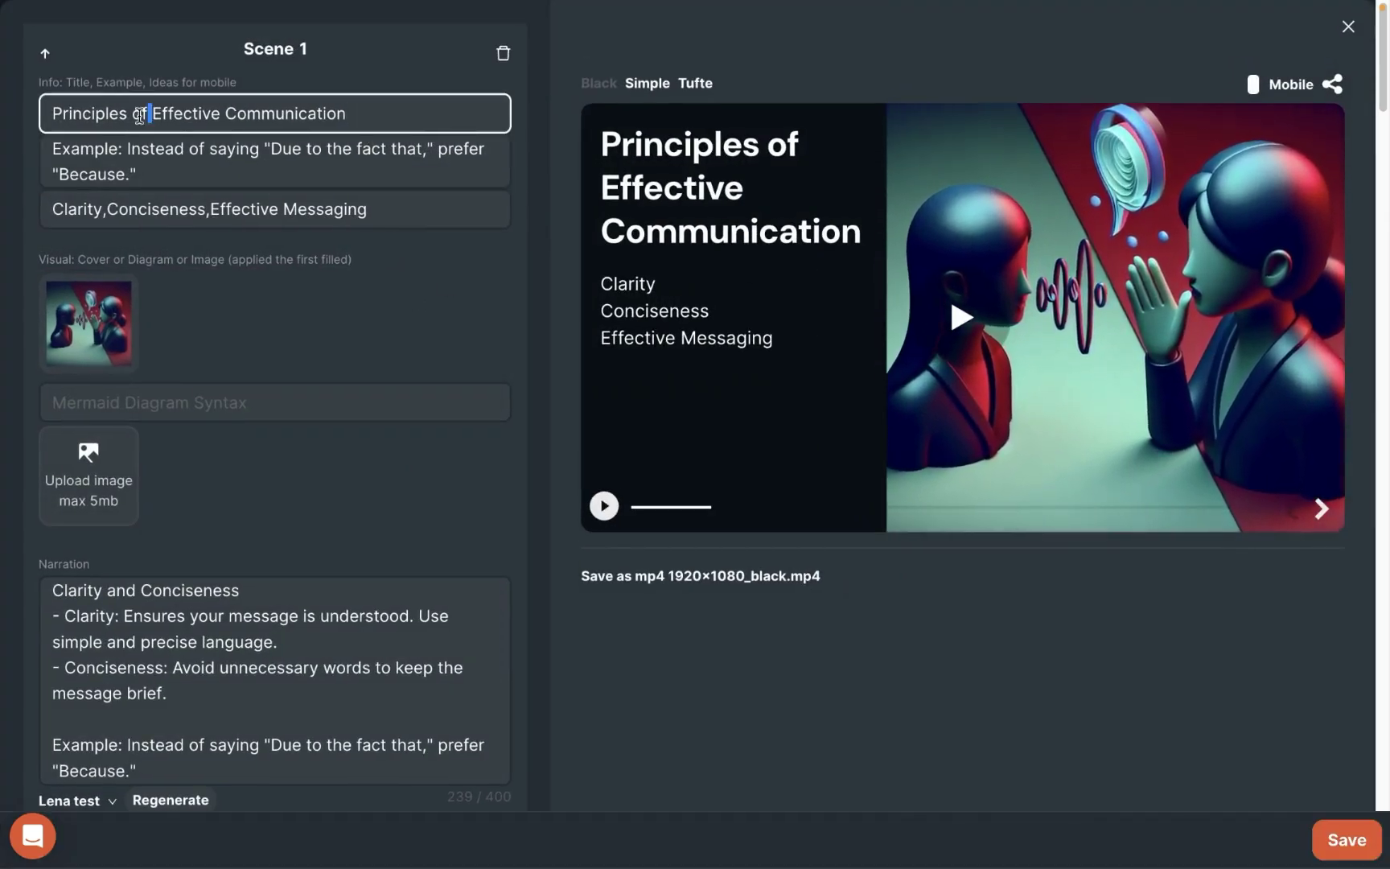
key("shift+Home")
key("BackSpace")
left_click(384, 311)
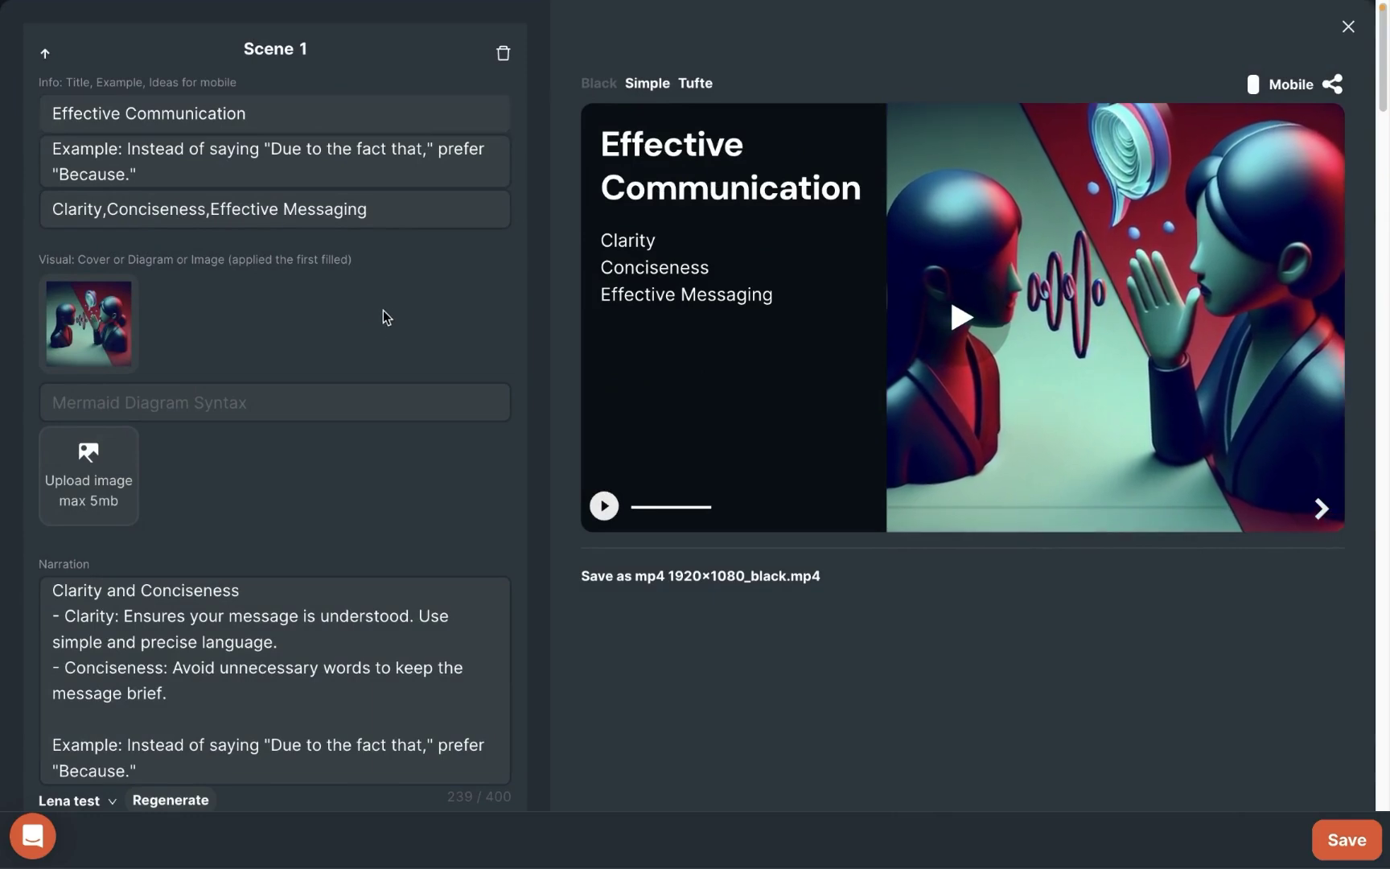
Scroll through the remaining scenes and open the Mastering Active Listening lesson
scroll(465, 301, "down", 2)
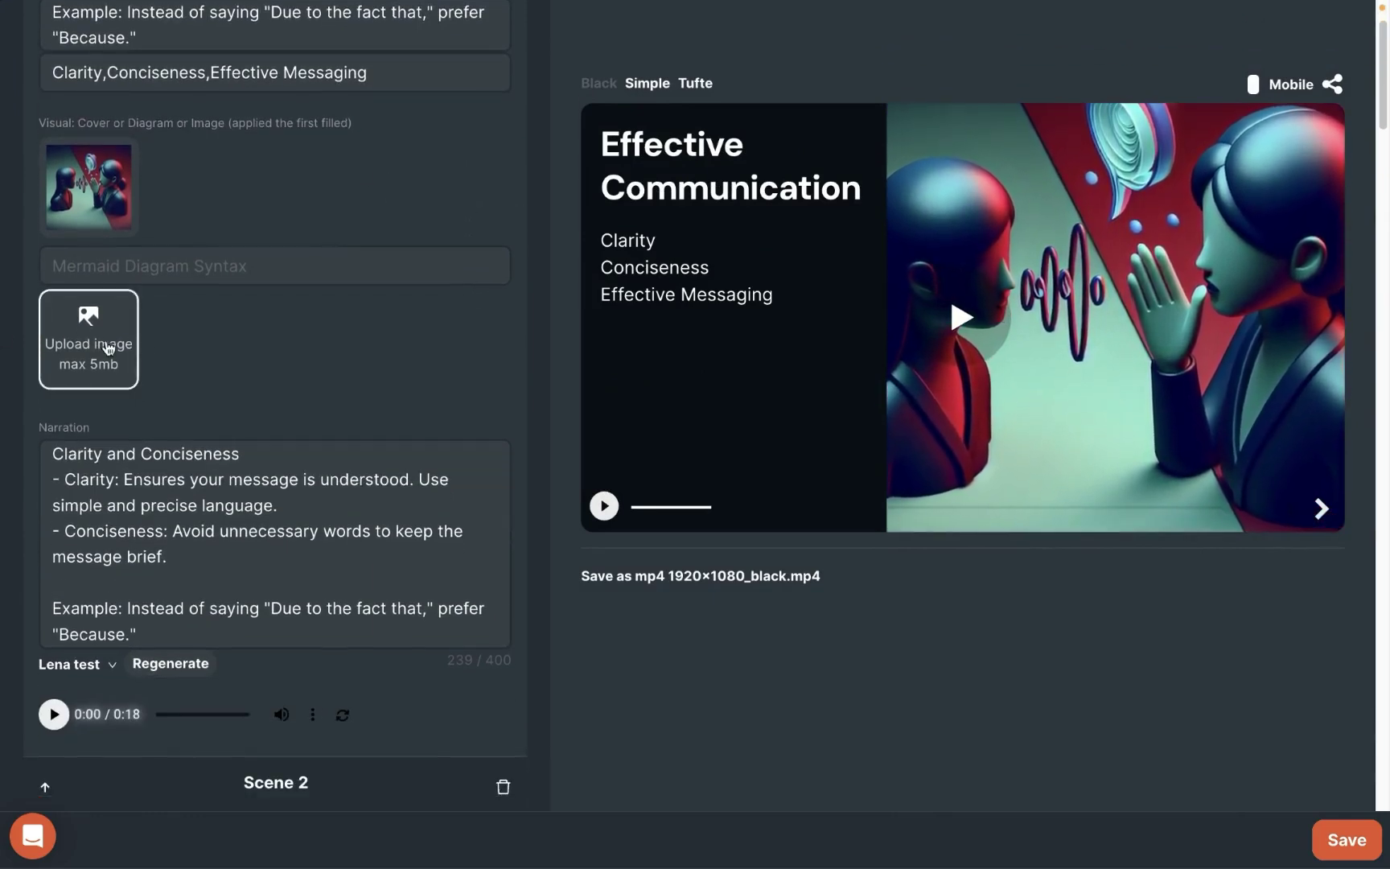
scroll(186, 344, "down", 6)
scroll(191, 341, "down", 15)
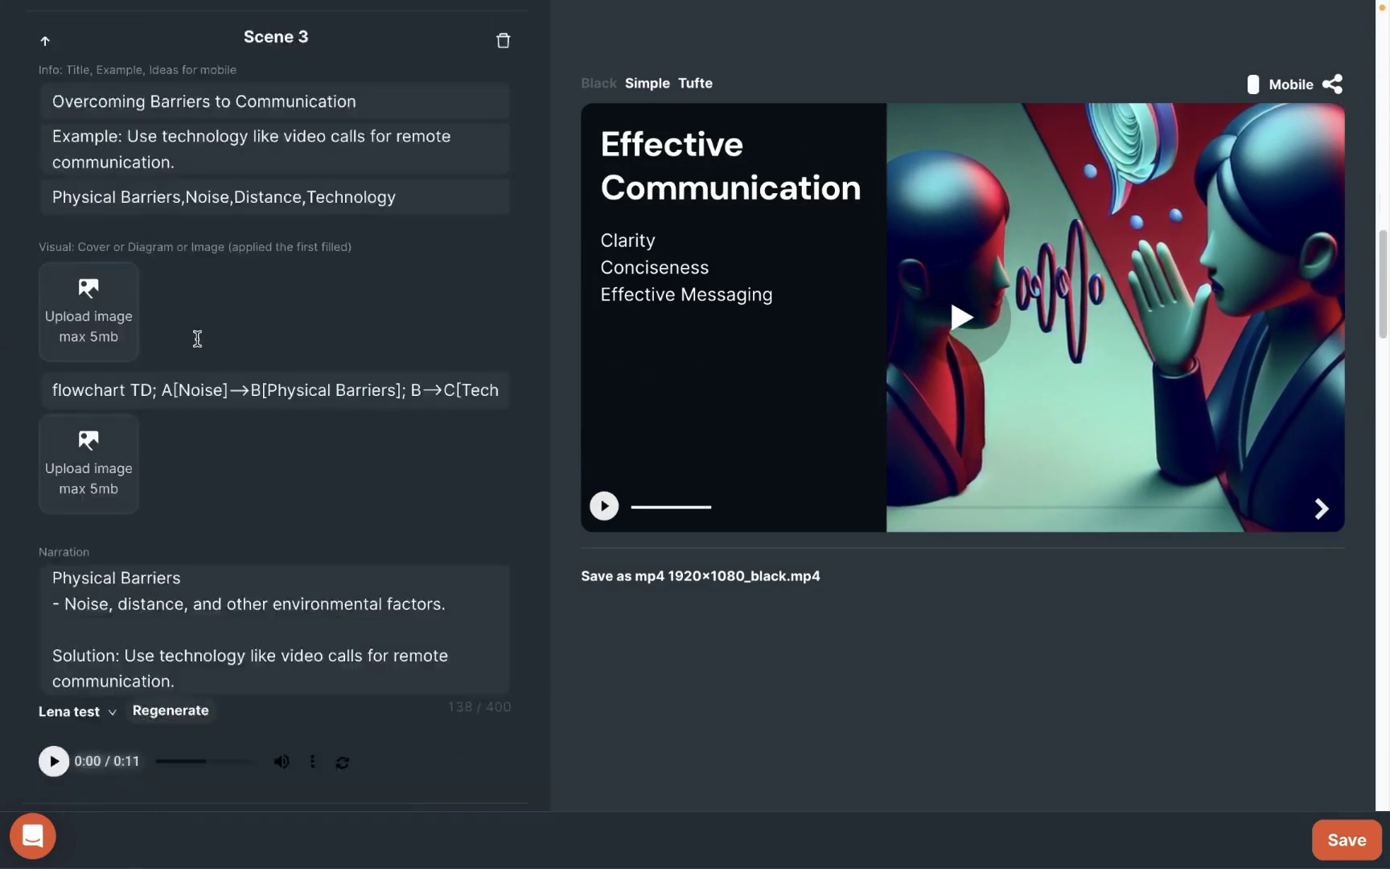
scroll(198, 338, "down", 20)
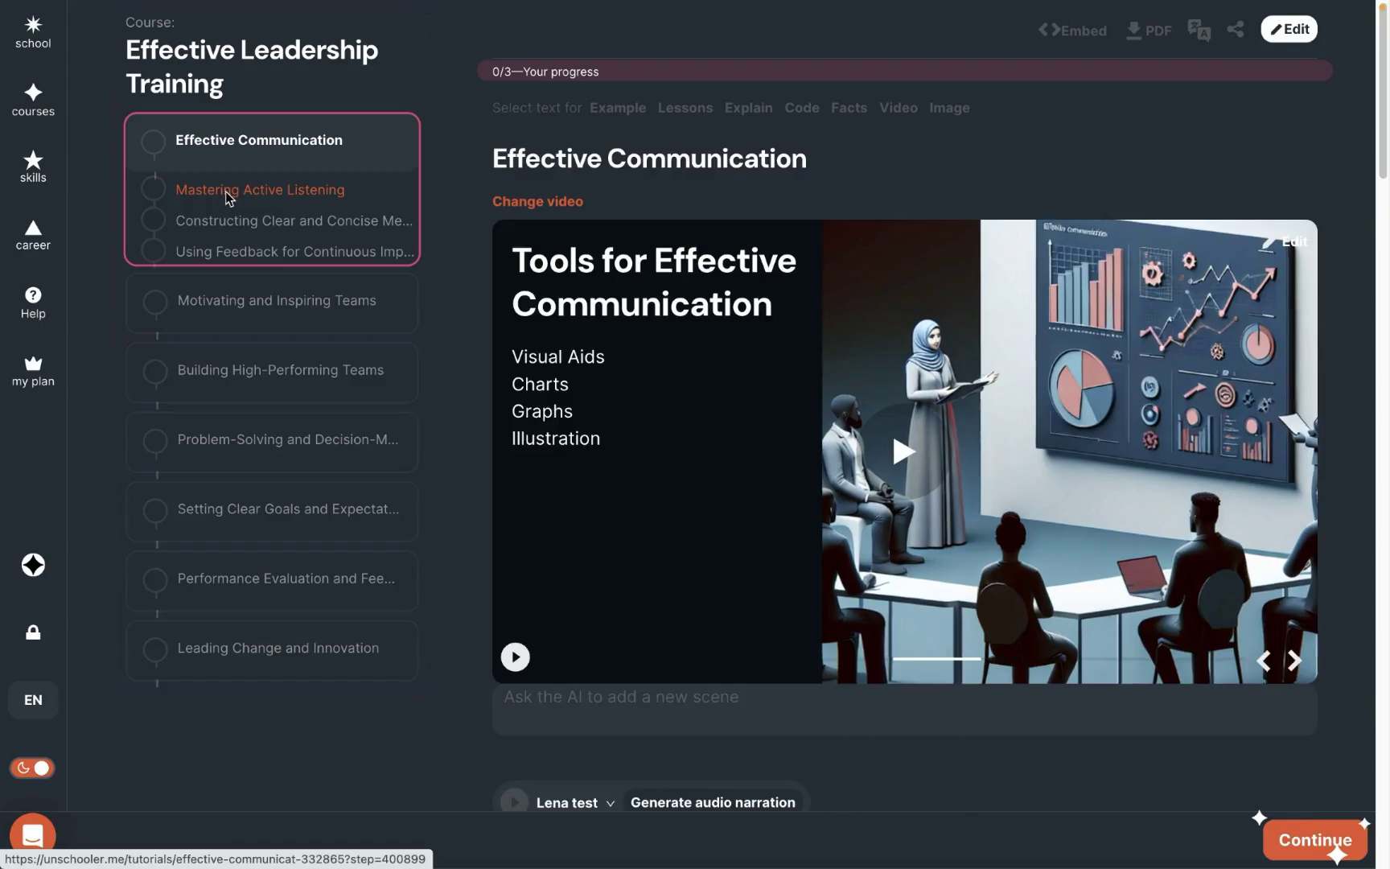
left_click(225, 192)
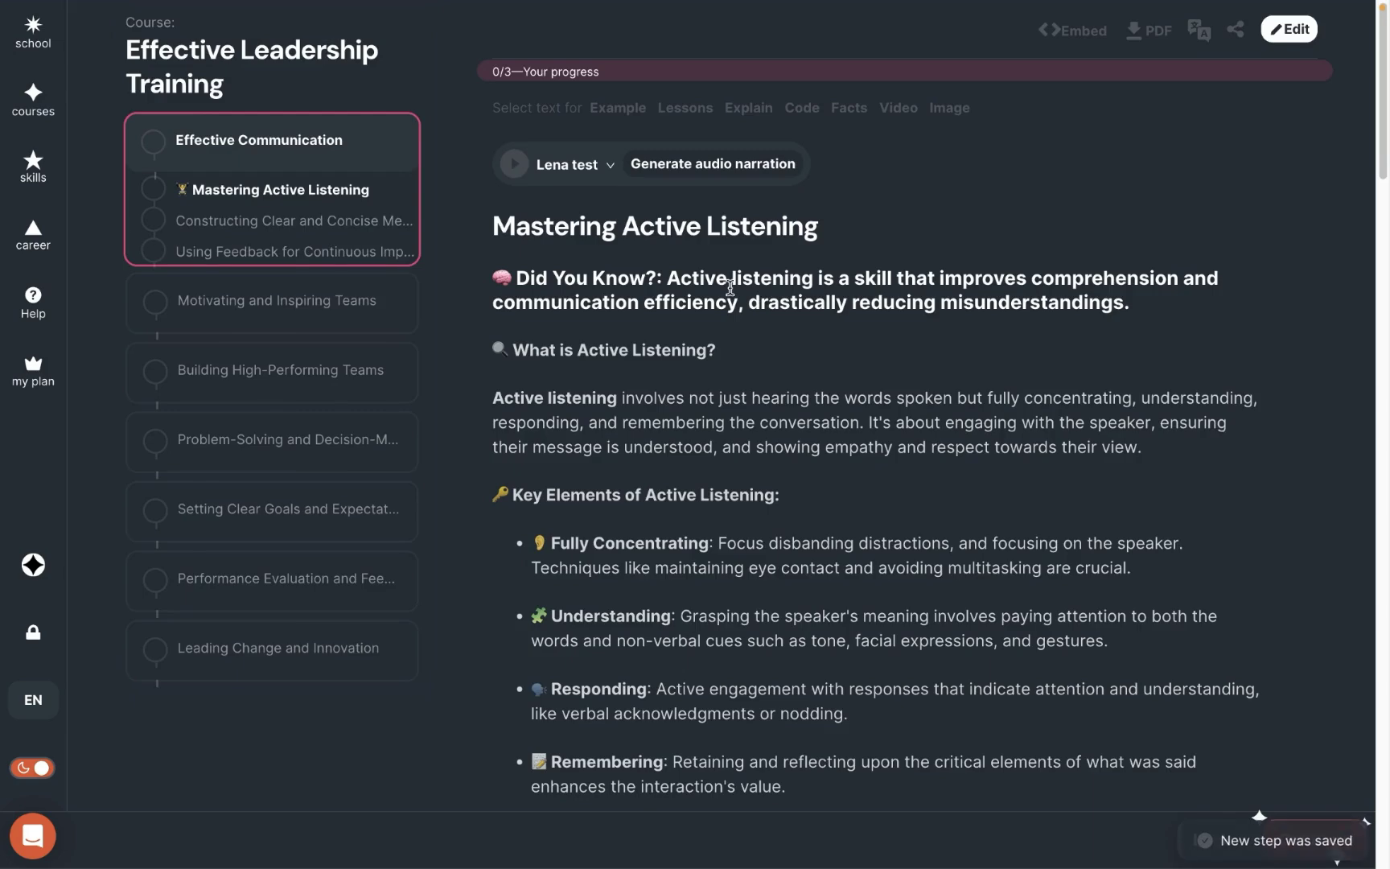
Read through the Mastering Active Listening lesson content
scroll(705, 276, "down", 5)
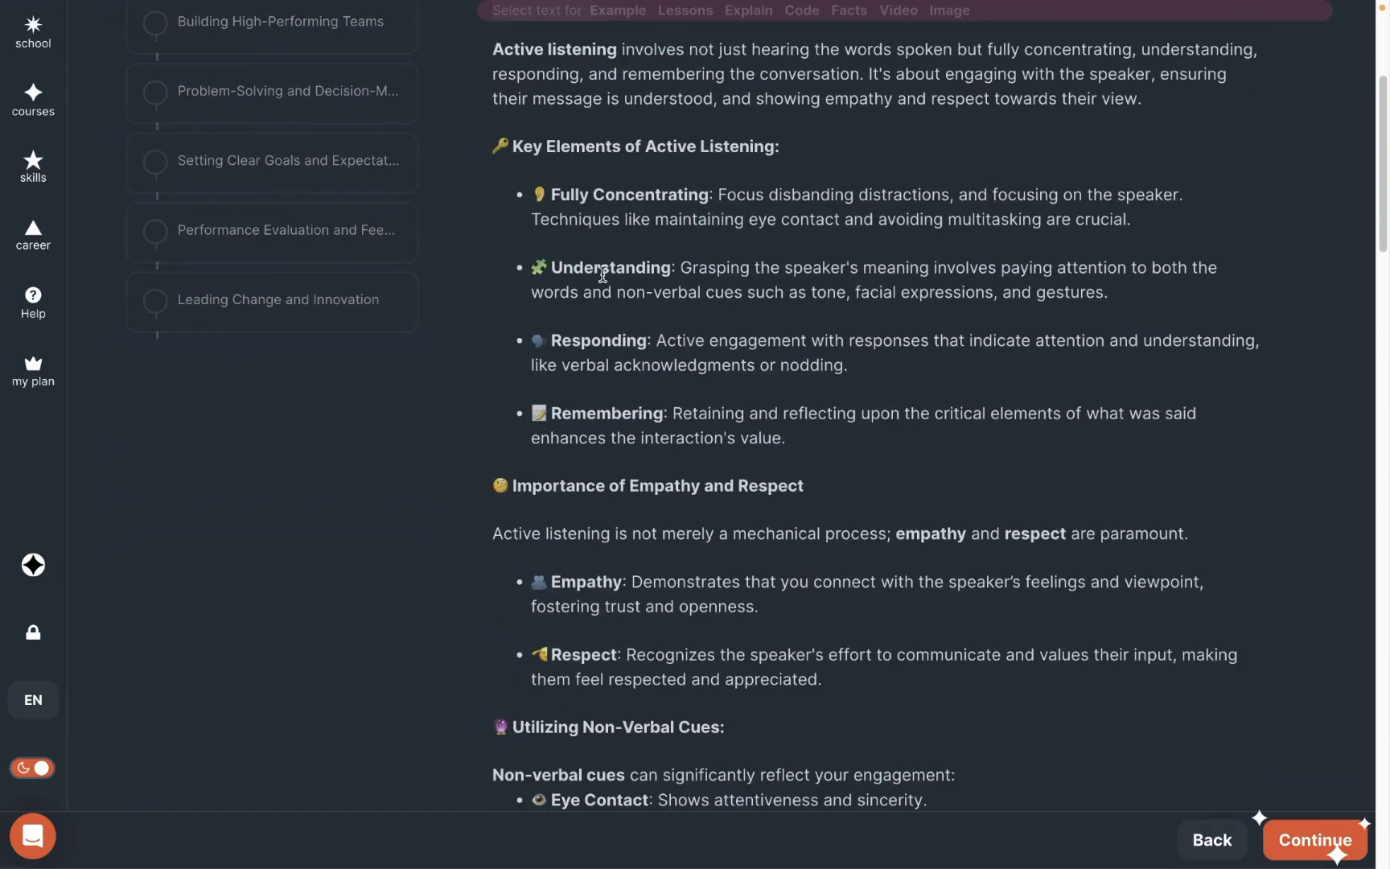
left_click_drag(563, 268, 921, 564)
scroll(921, 561, "down", 2)
scroll(600, 467, "down", 3)
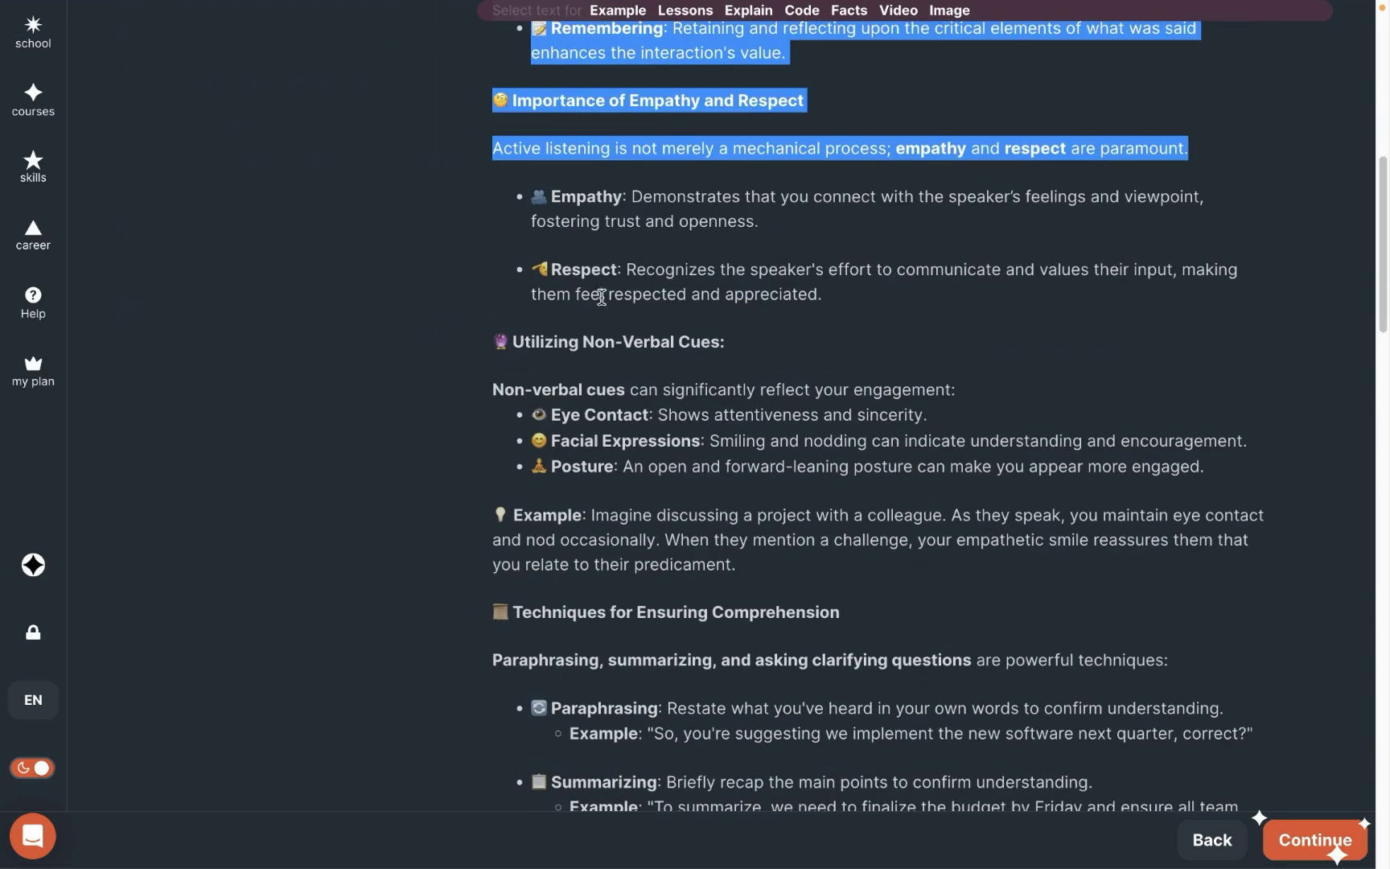
scroll(650, 392, "down", 4)
scroll(680, 394, "down", 8)
scroll(678, 398, "down", 3)
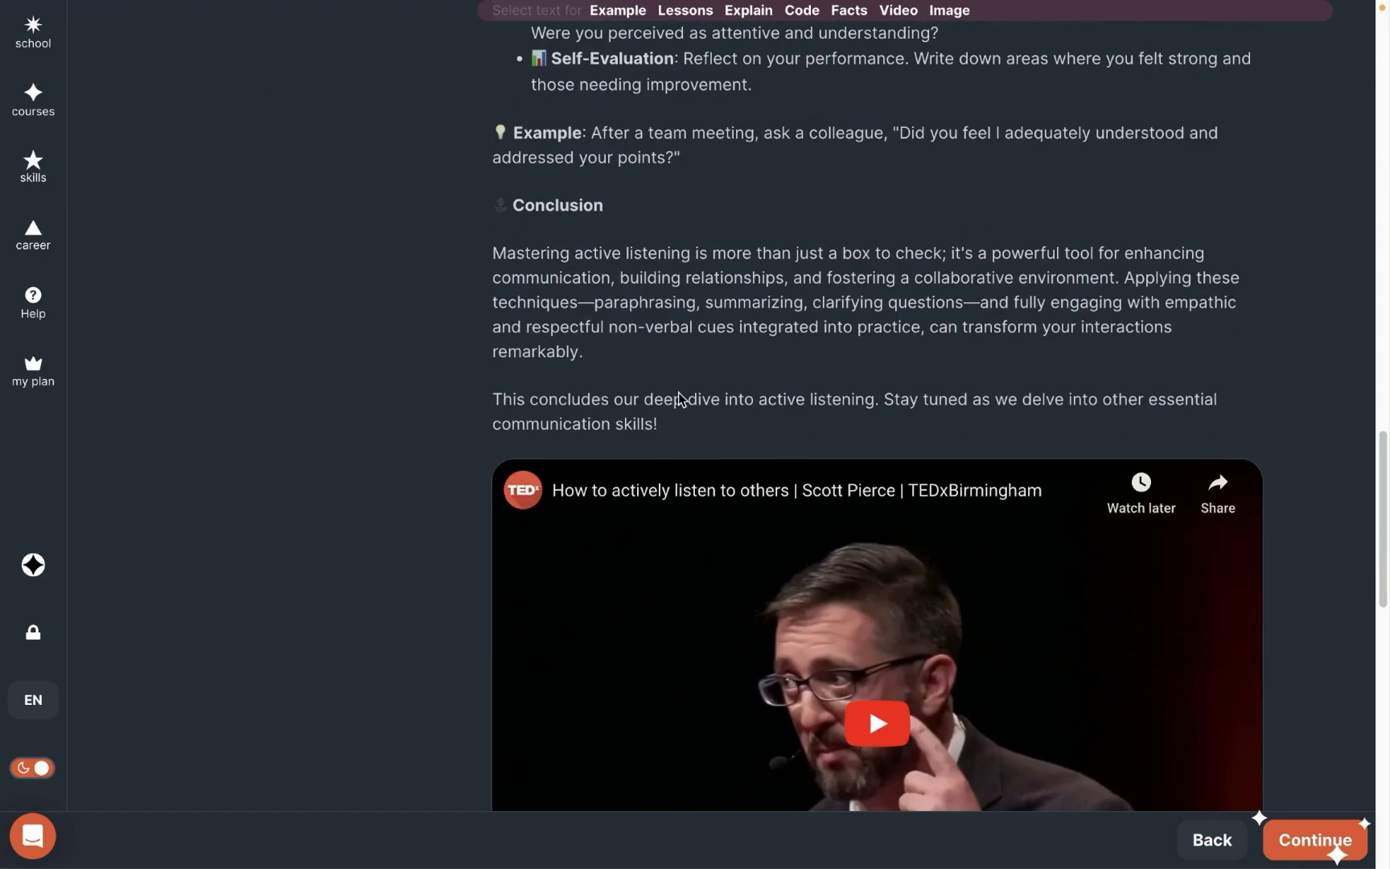
scroll(685, 385, "down", 4)
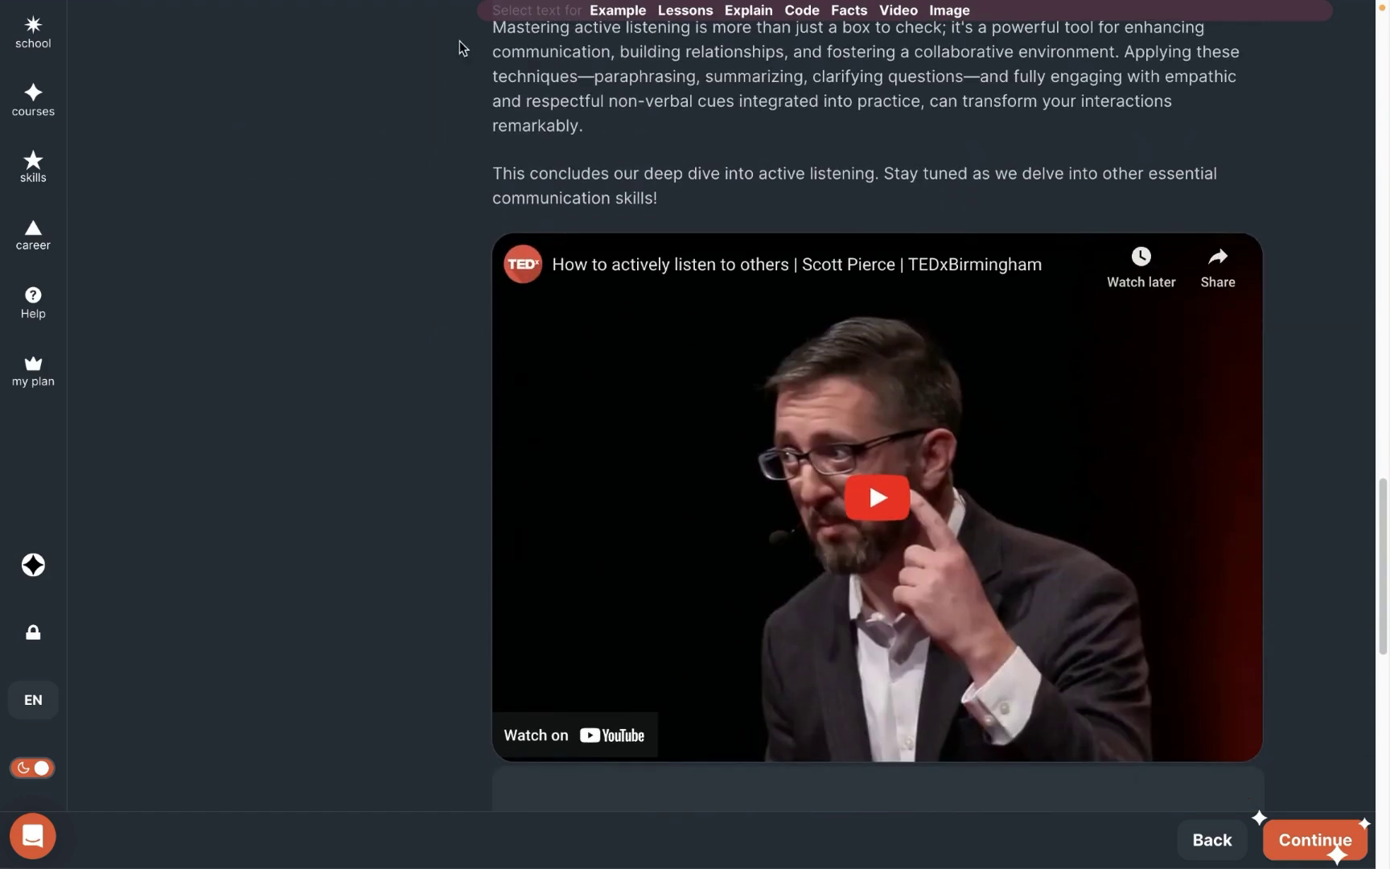
left_click(459, 43)
scroll(894, 466, "down", 8)
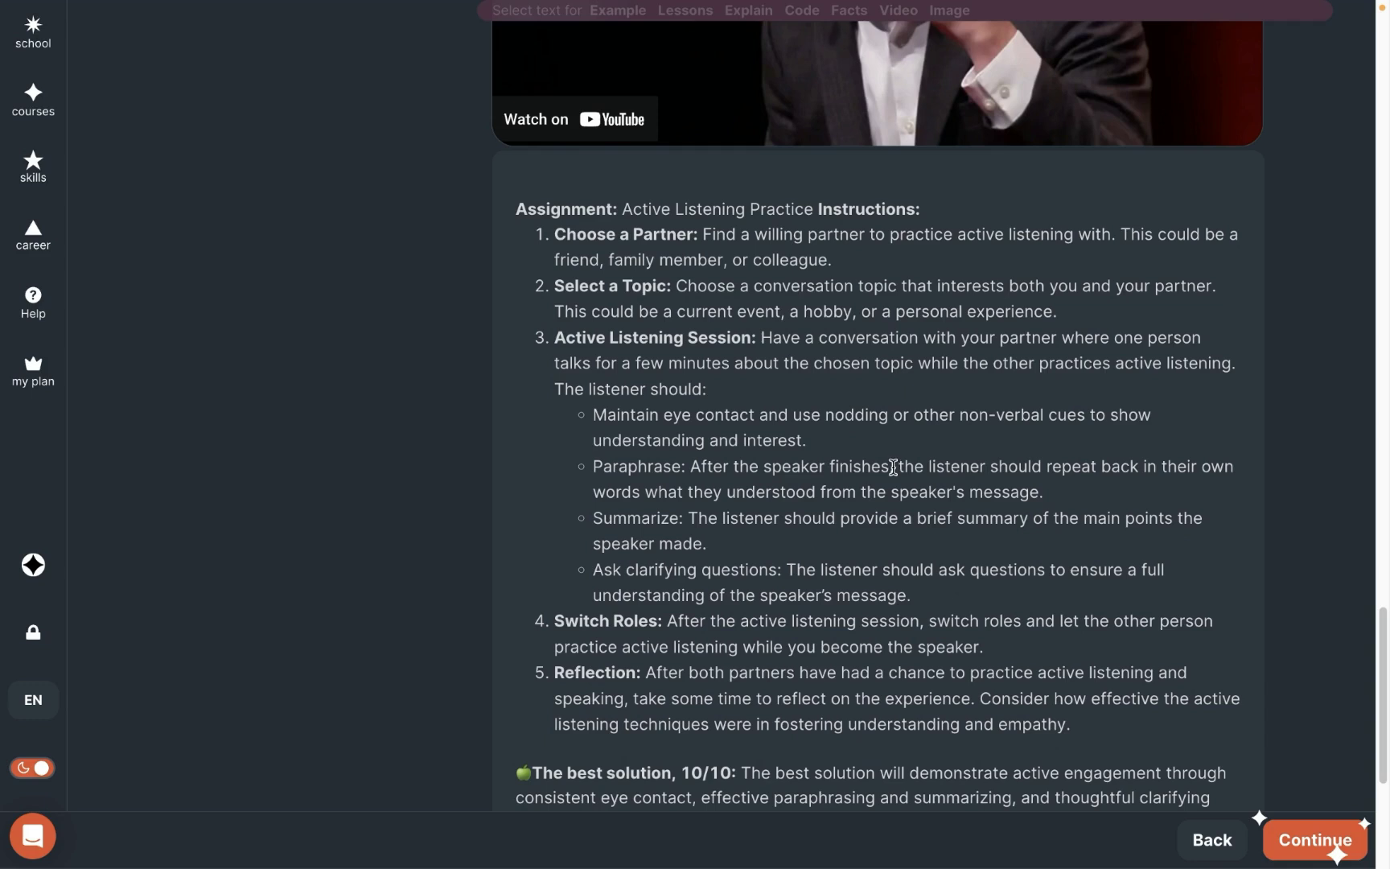
Review the assignment steps: Choose a Partner, Select a Topic, Active Listening Session, and the best solution
left_click_drag(529, 204, 944, 210)
left_click(930, 211)
left_click_drag(811, 210, 930, 210)
left_click(909, 238)
left_click_drag(553, 236, 670, 249)
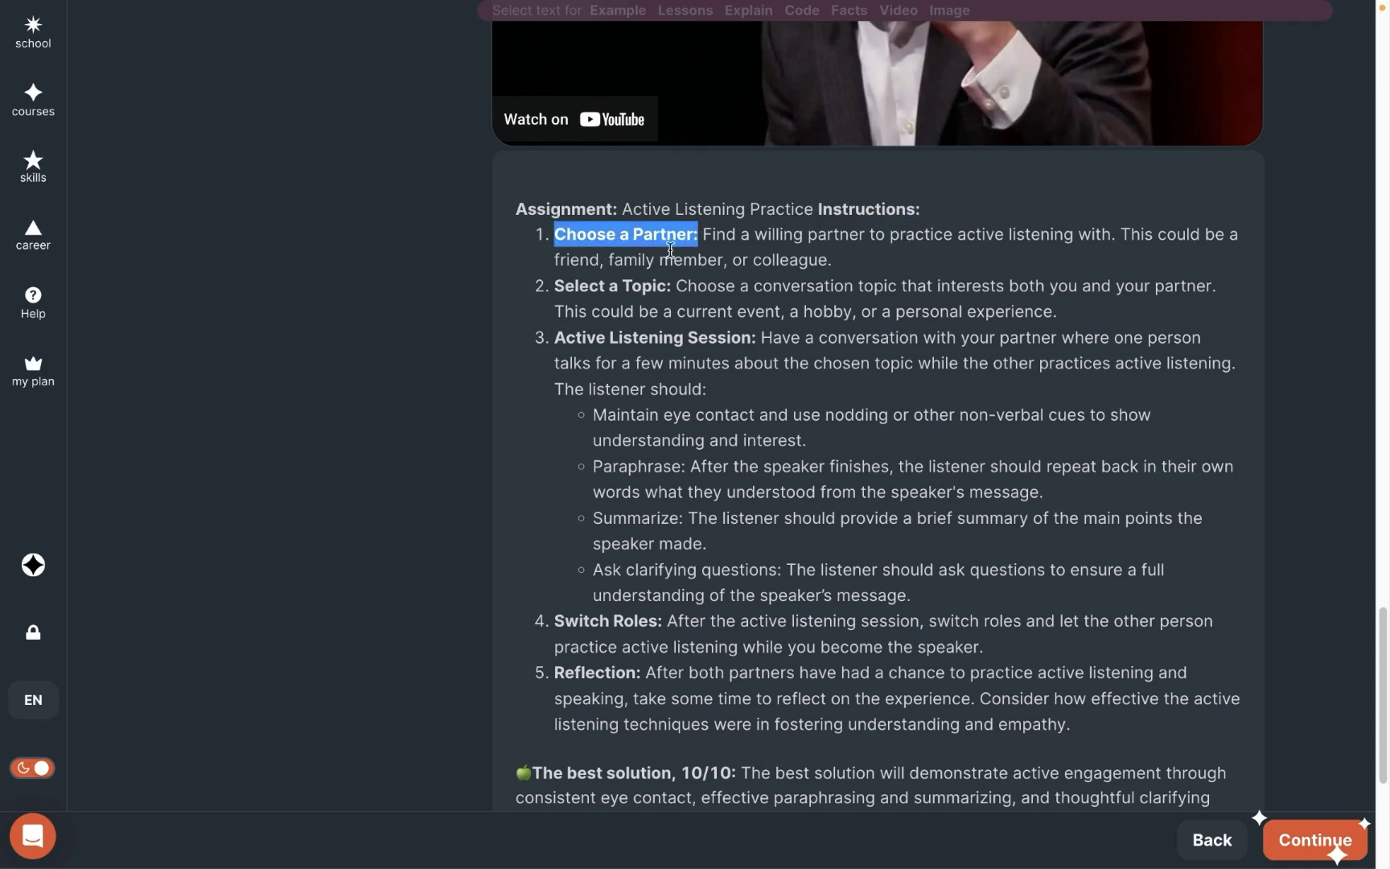
left_click_drag(555, 285, 671, 288)
left_click_drag(624, 338, 761, 339)
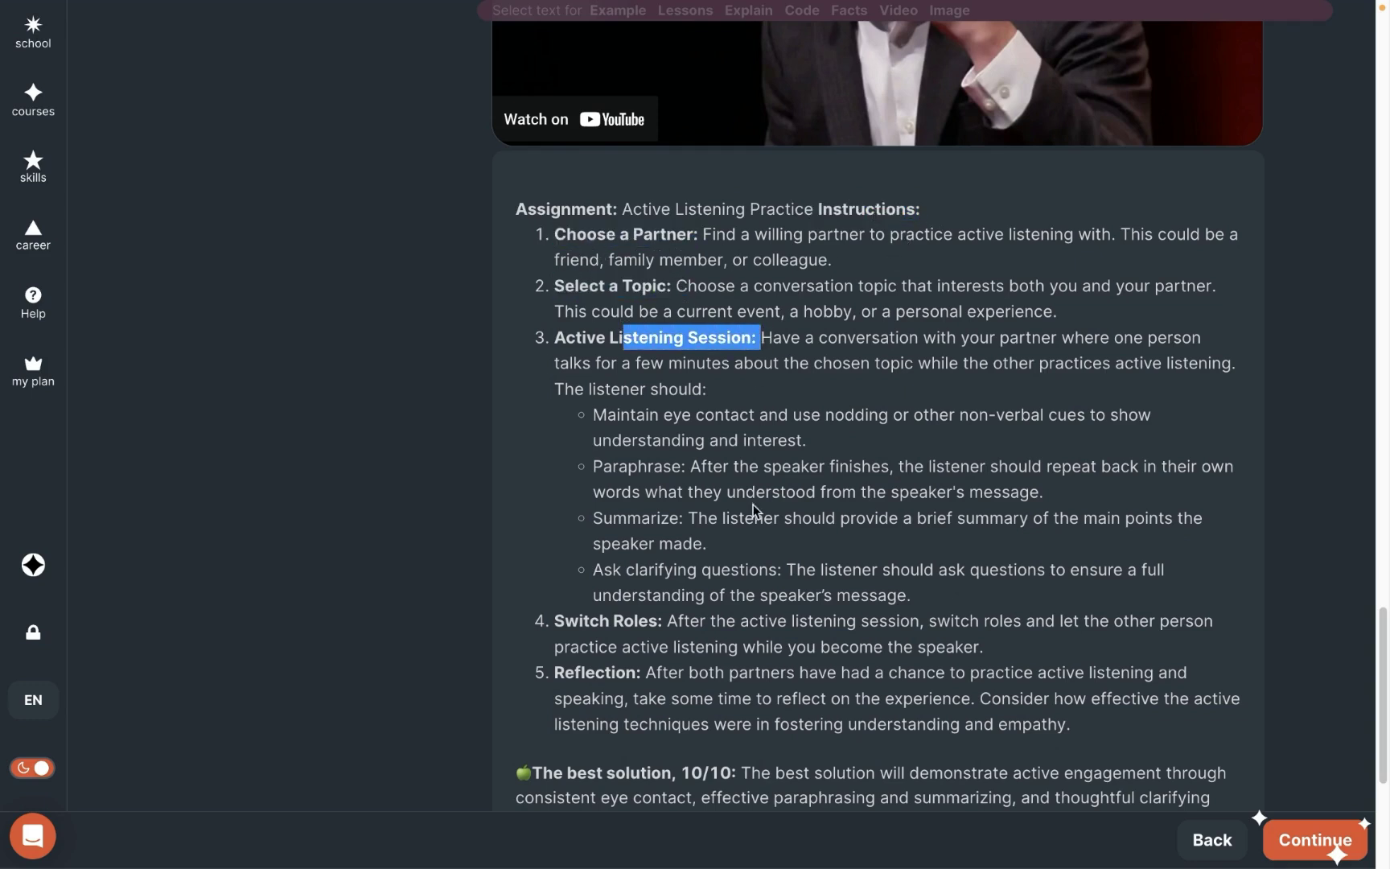
scroll(735, 518, "down", 3)
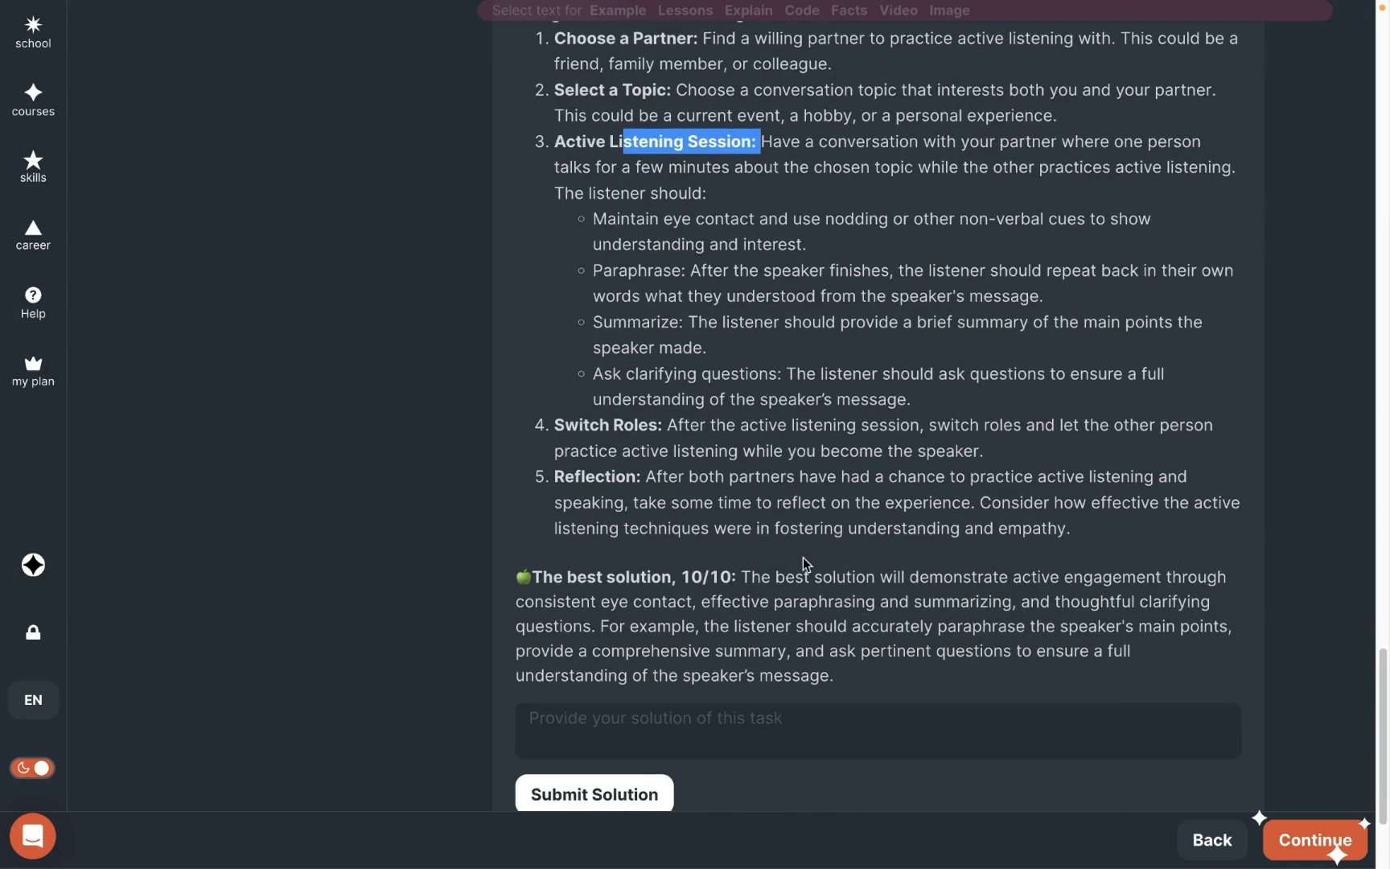
left_click_drag(846, 680, 735, 573)
left_click(735, 573)
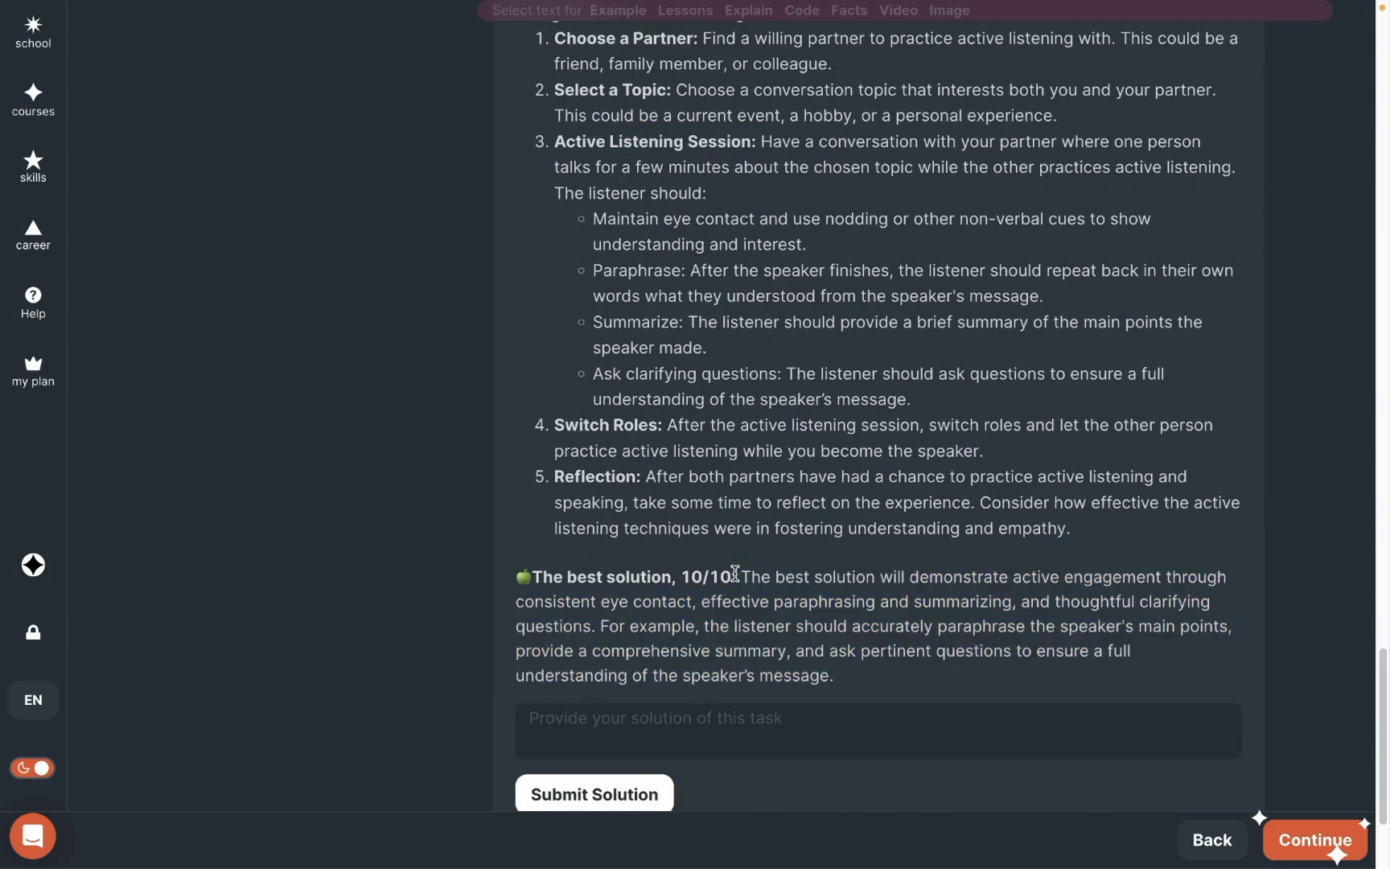
Paste an answer into the solution box and submit it, receiving feedback scored 10/10
left_click(547, 727)
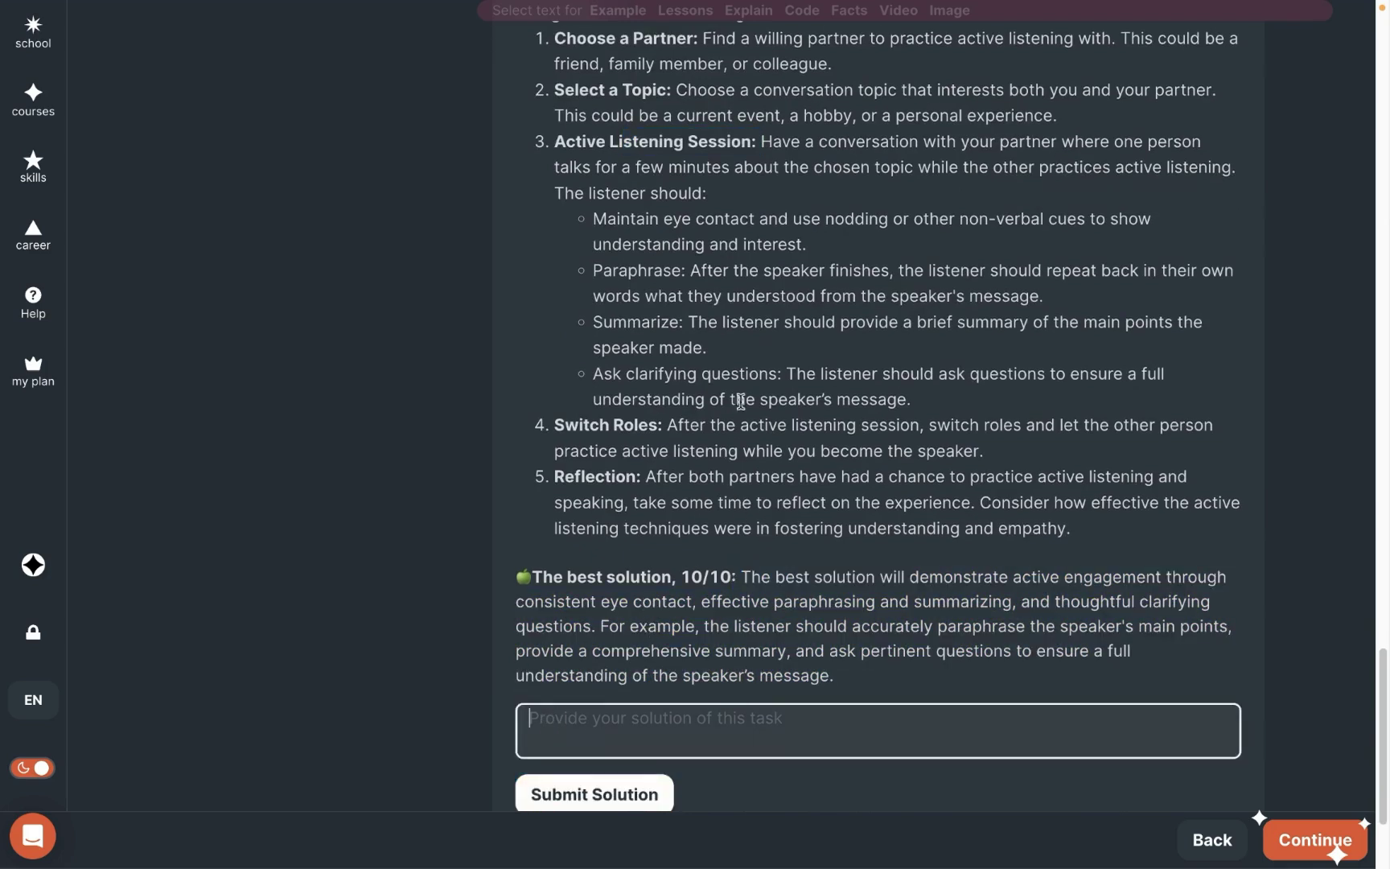
scroll(744, 390, "down", 1)
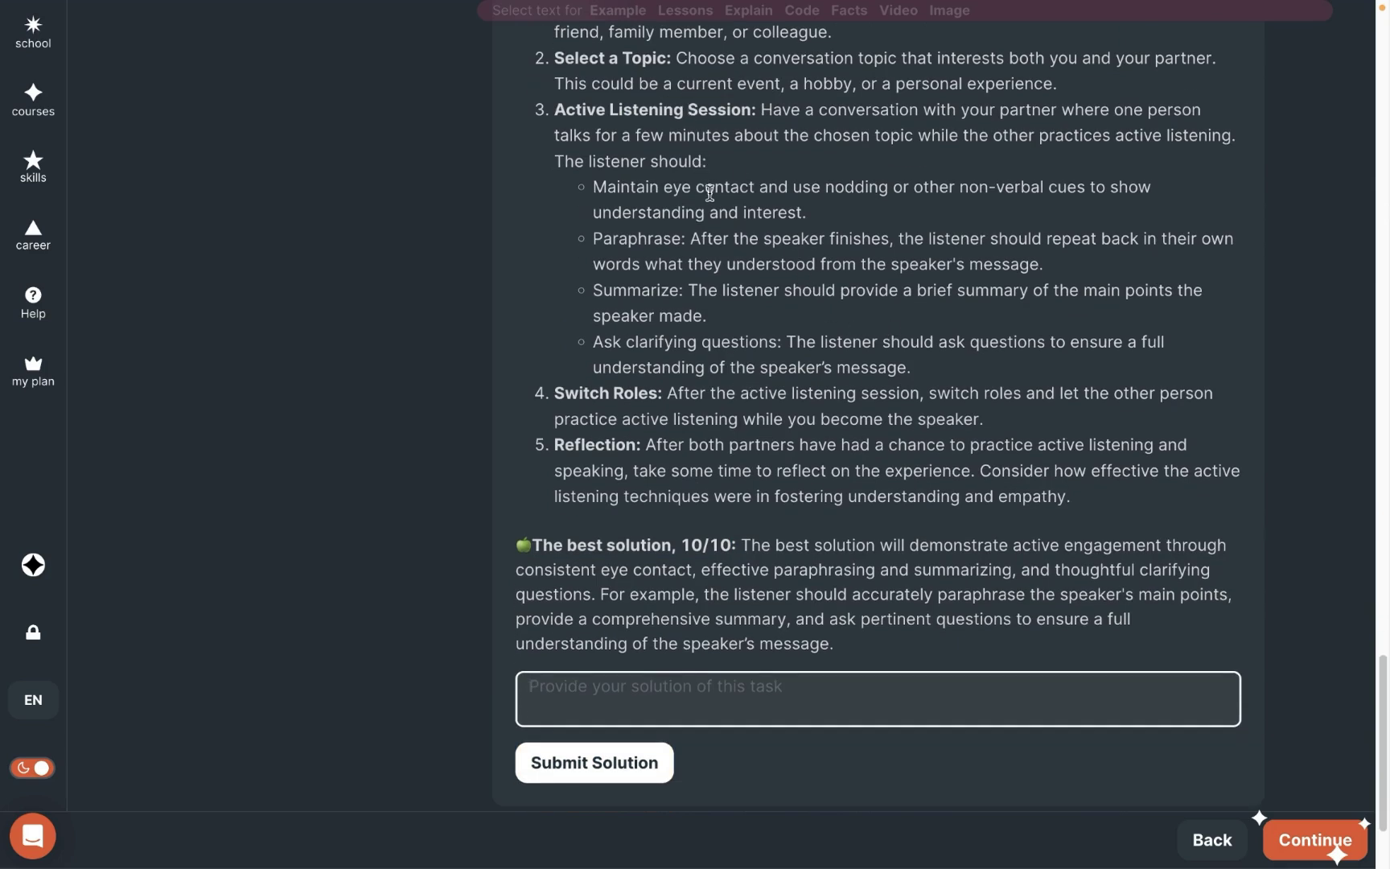
type("Have a conversation with your partner where one person talks for a few minutes about the chosen topic while the other practices active listening. The listener should: Maintain eye contact and use nodding or other non-verbal cues to show understanding and interest. Paraphrase: After the speaker finishes, the listener should repeat back in their own words what they understood from the speaker's message. Summarize: The listener should provide a brief summary of the main points the speaker made. Ask clarifying questions: The listener should ask questions to ensure a full understanding of the speaker’s message.")
left_click(593, 599)
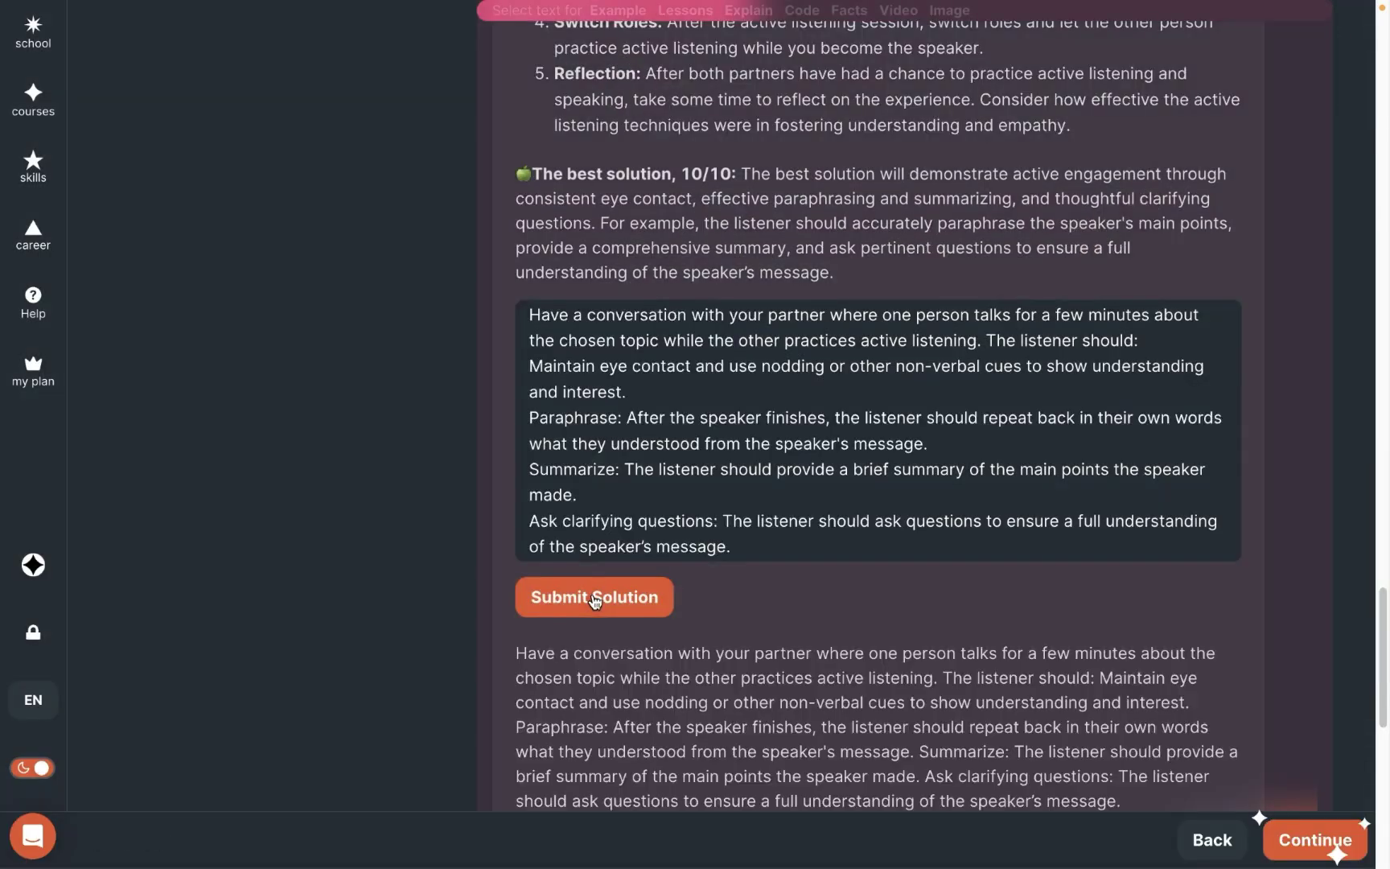
scroll(615, 556, "down", 7)
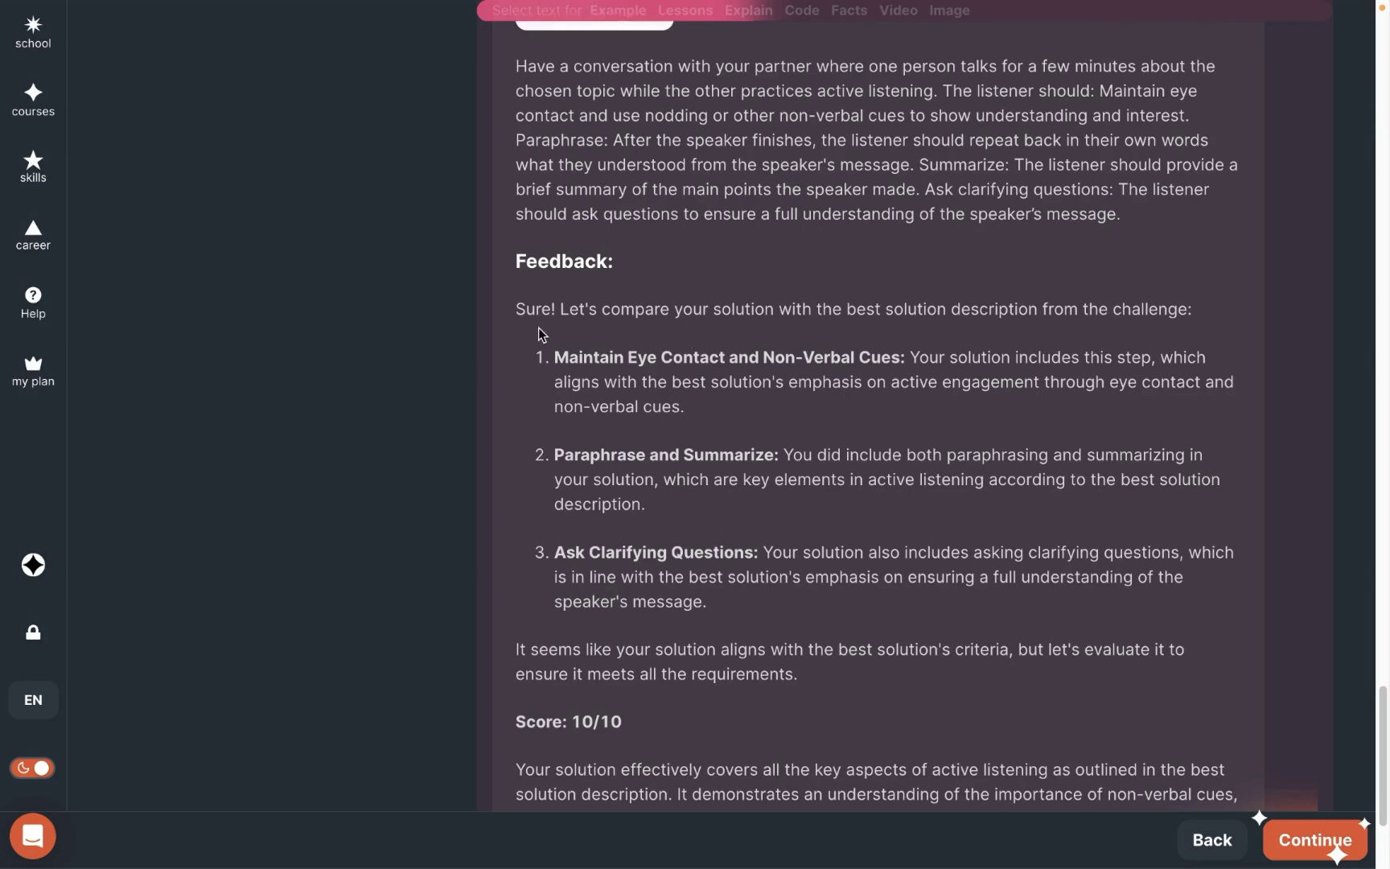
left_click_drag(540, 327, 982, 577)
left_click(803, 638)
scroll(804, 629, "down", 3)
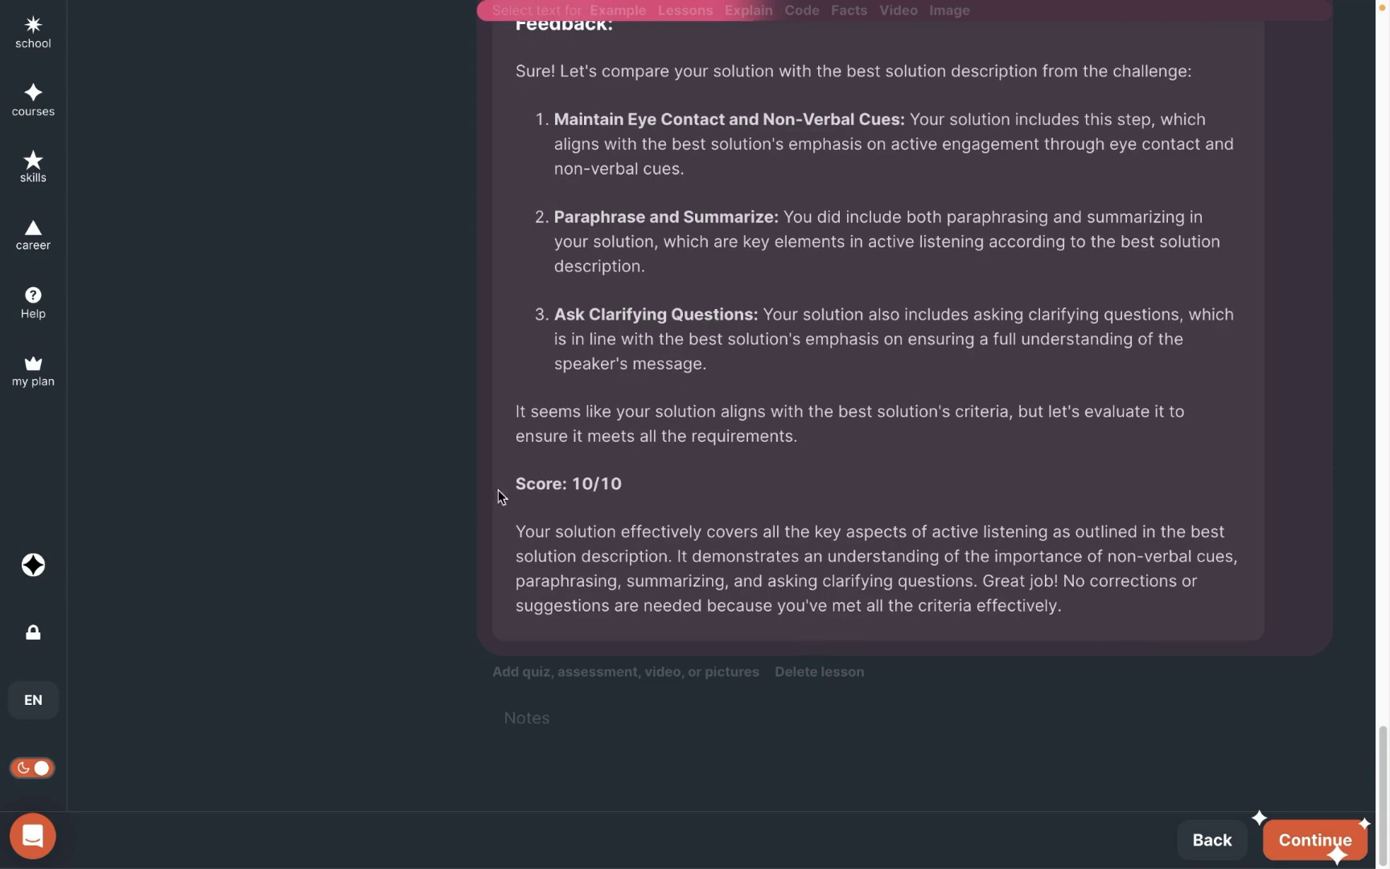
triple_click(516, 480)
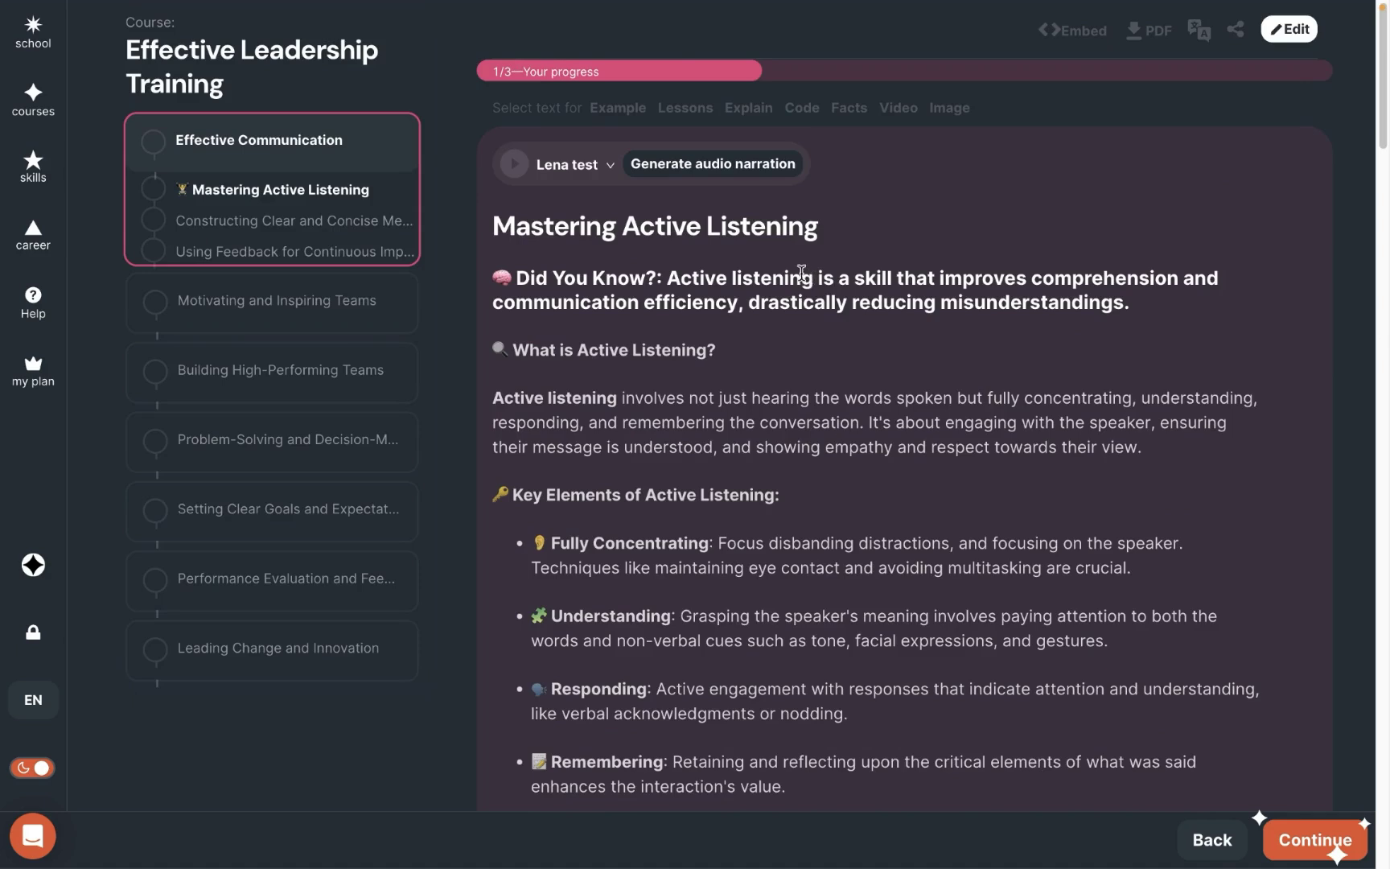
Generate and play a narration with a chosen voice, then add a new activity step
left_click(570, 164)
left_click(580, 528)
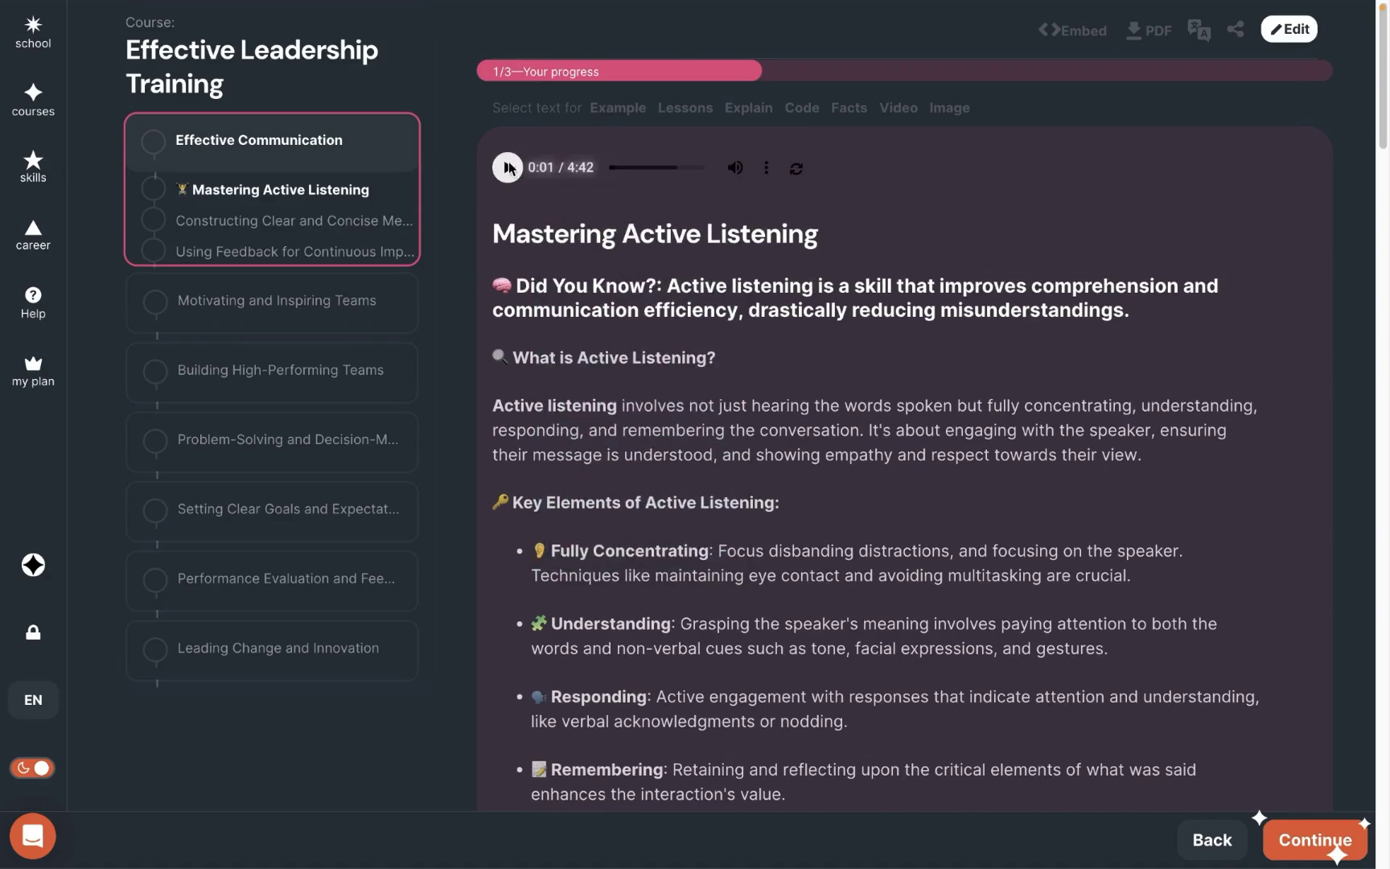
left_click(507, 174)
scroll(611, 531, "down", 20)
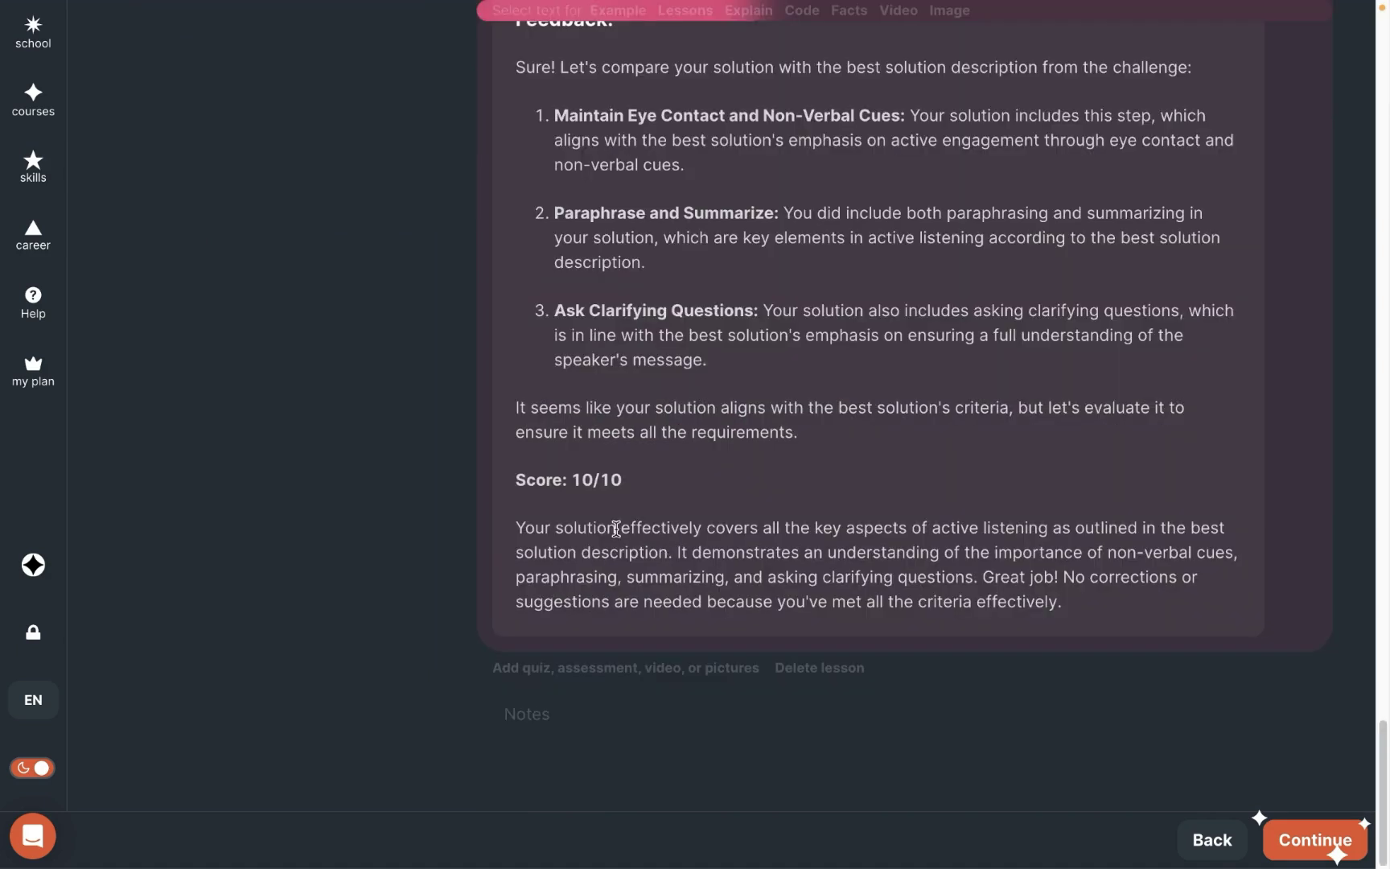
left_click(551, 670)
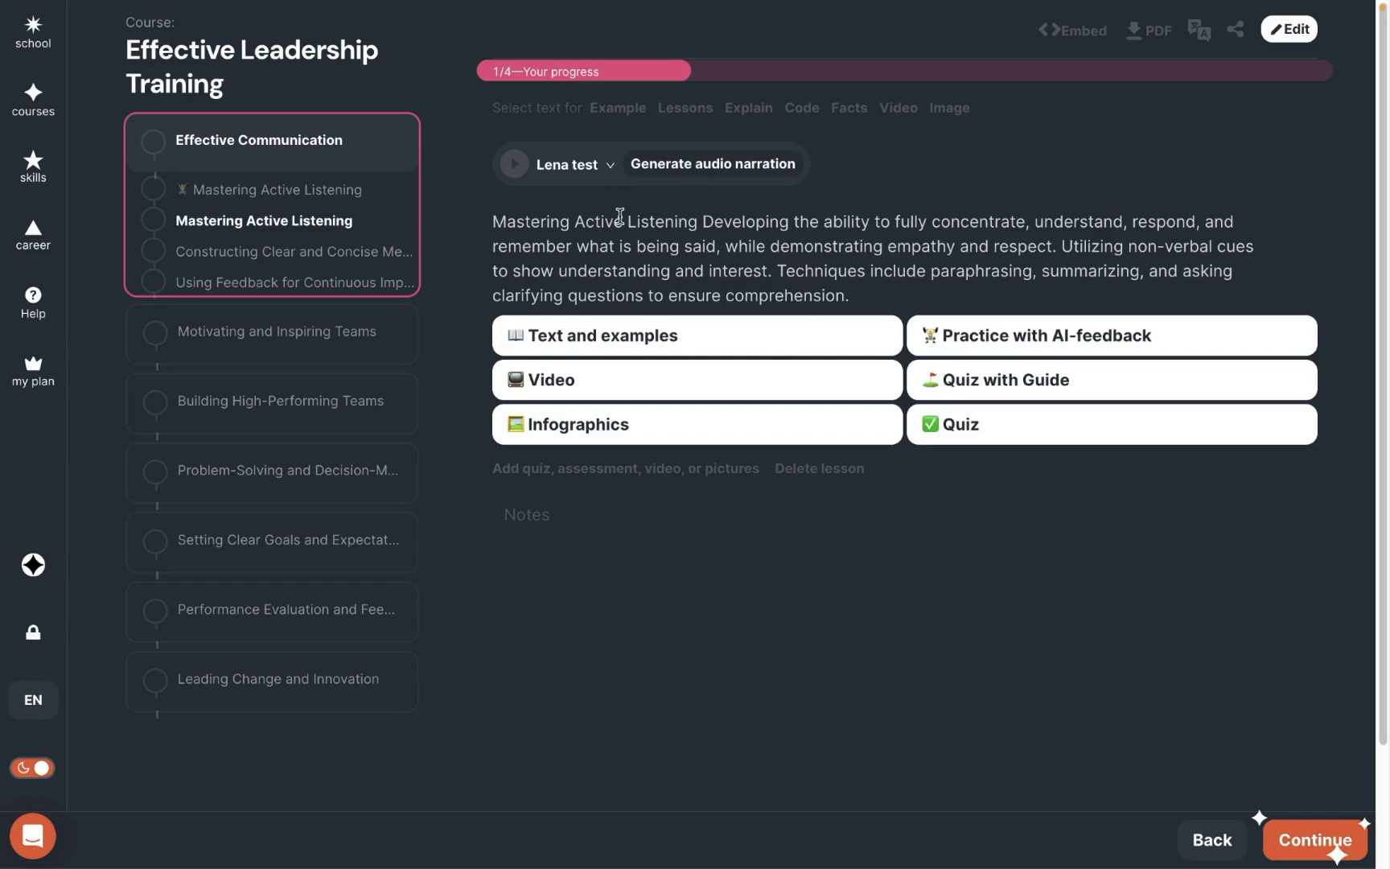
Create a quiz and answer it: phone-checking, summarizing, nodding, and Texting on the phone
left_click(1002, 432)
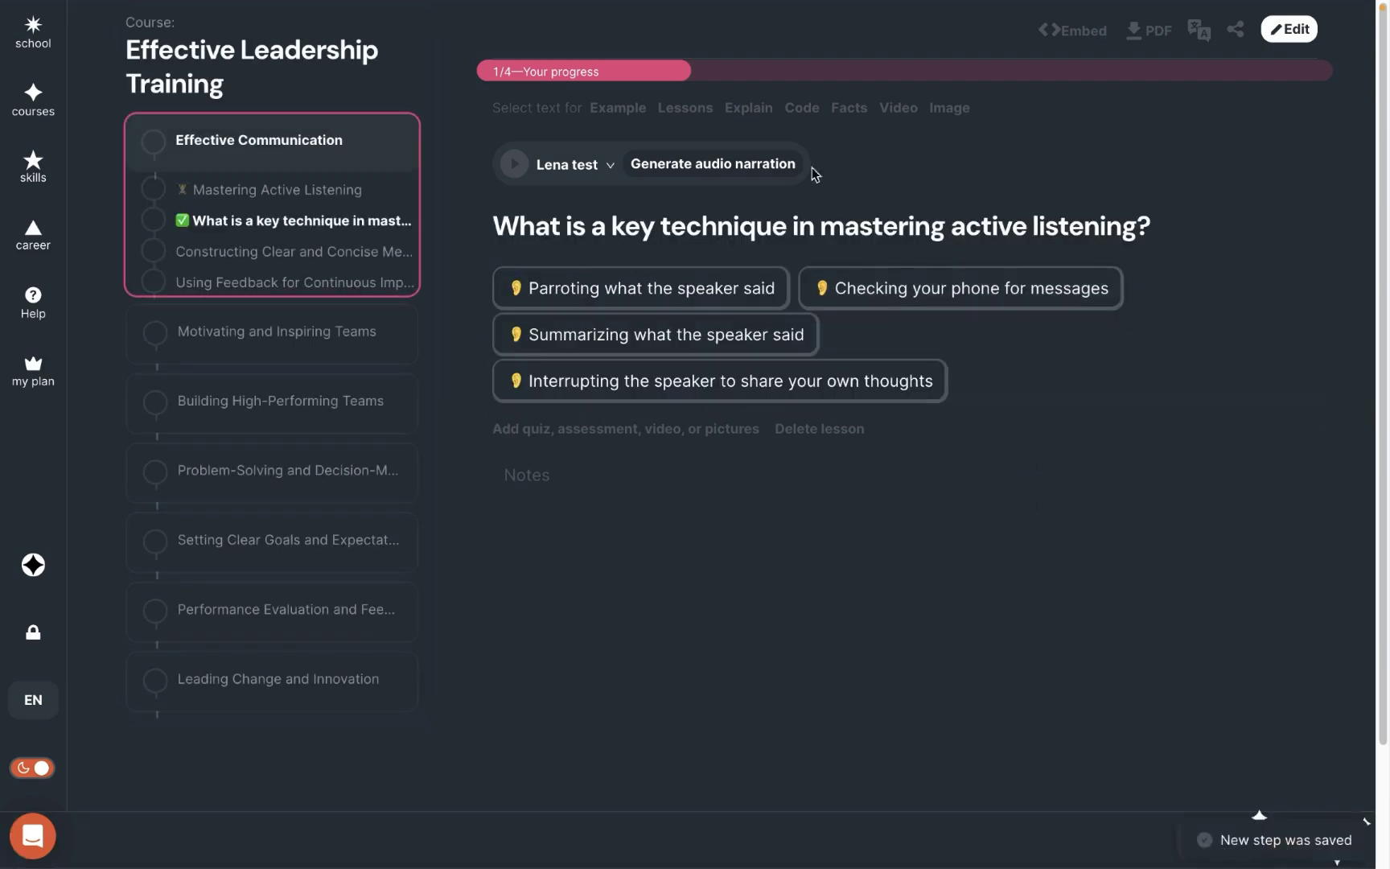
left_click(976, 297)
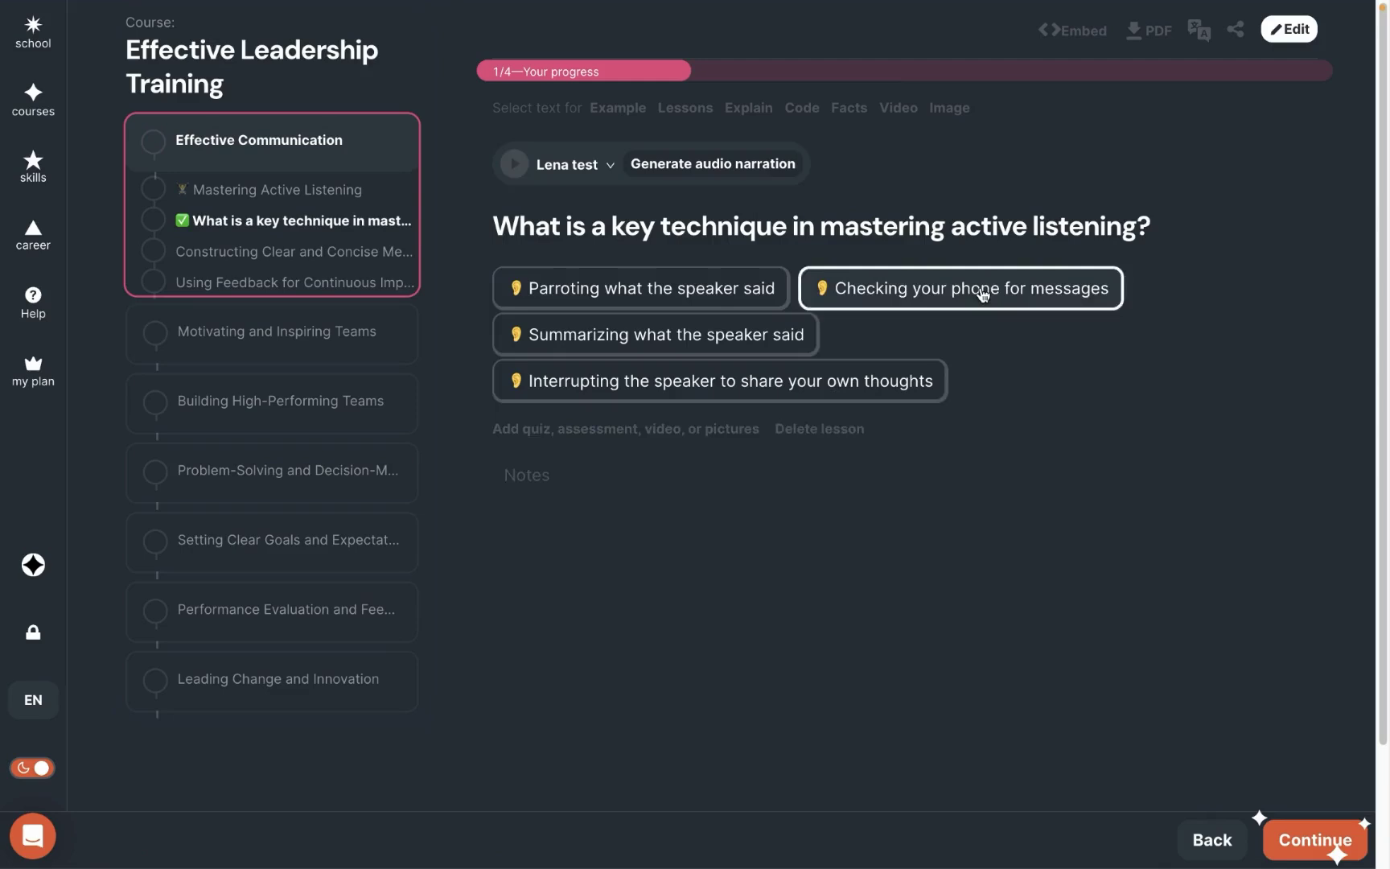
left_click(658, 333)
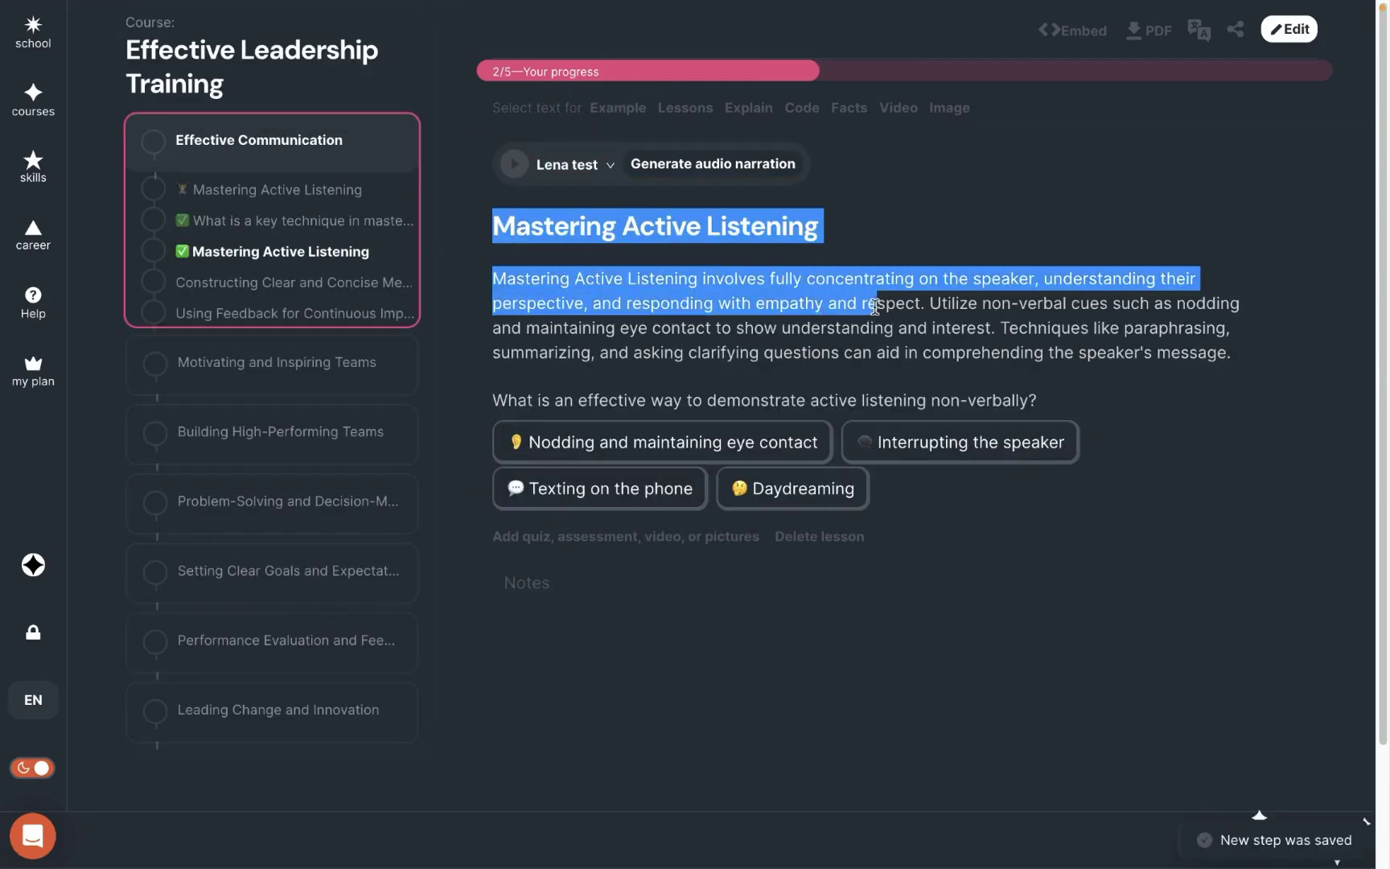
left_click(788, 444)
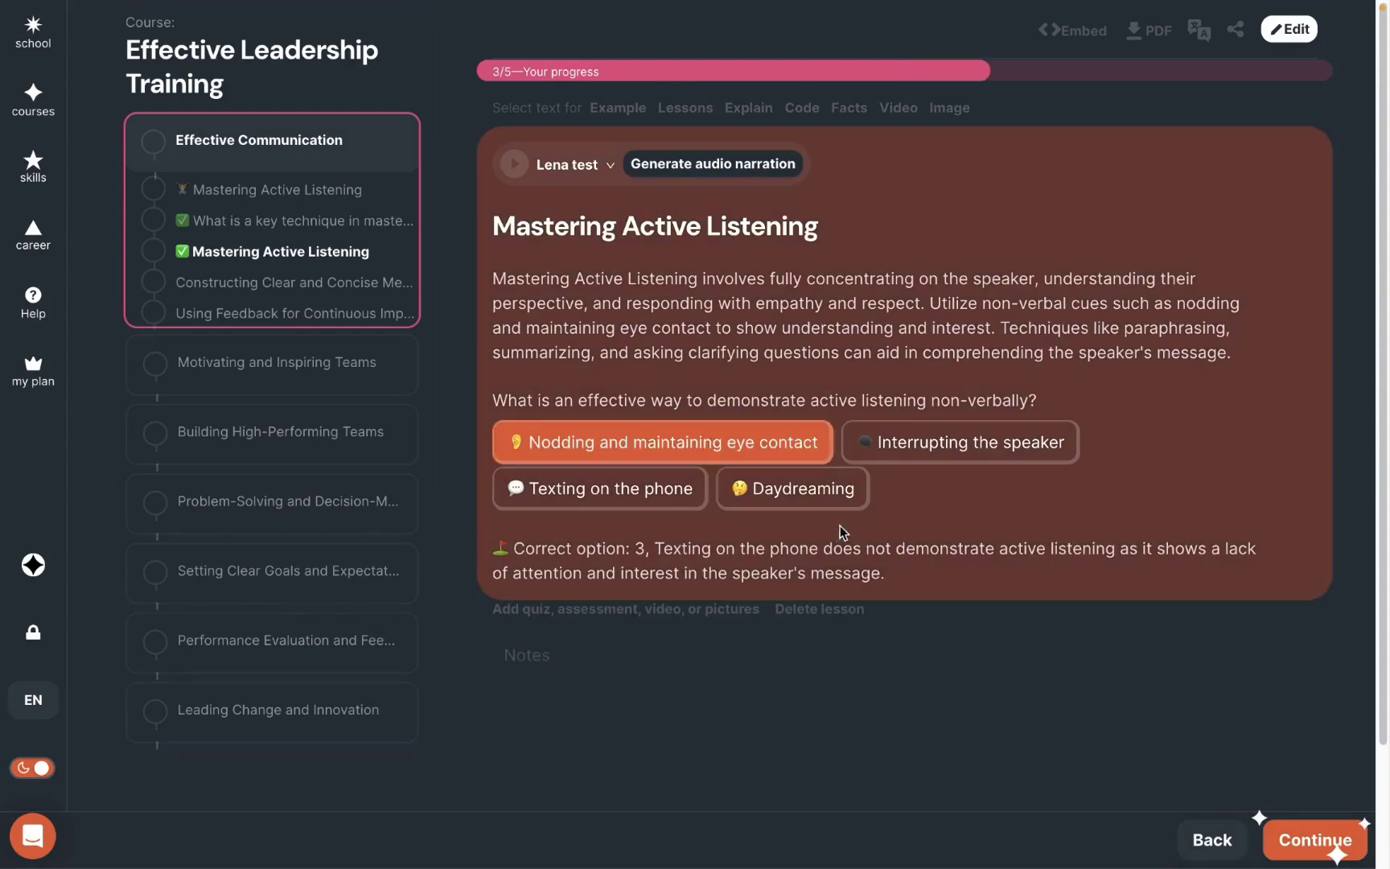
left_click(667, 501)
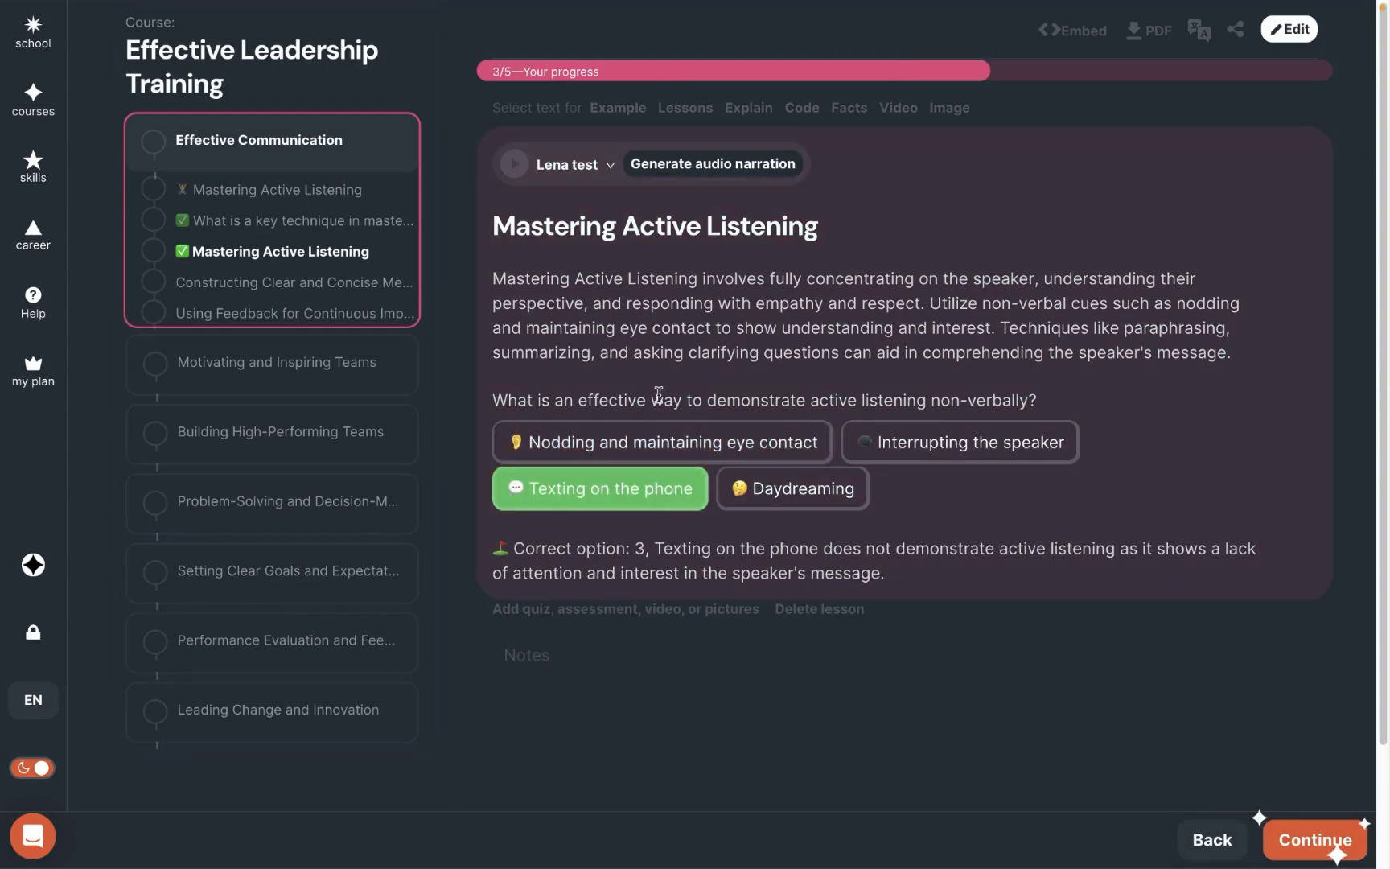
Generate a practice assignment with AI feedback and review its text and best solution
left_click(643, 612)
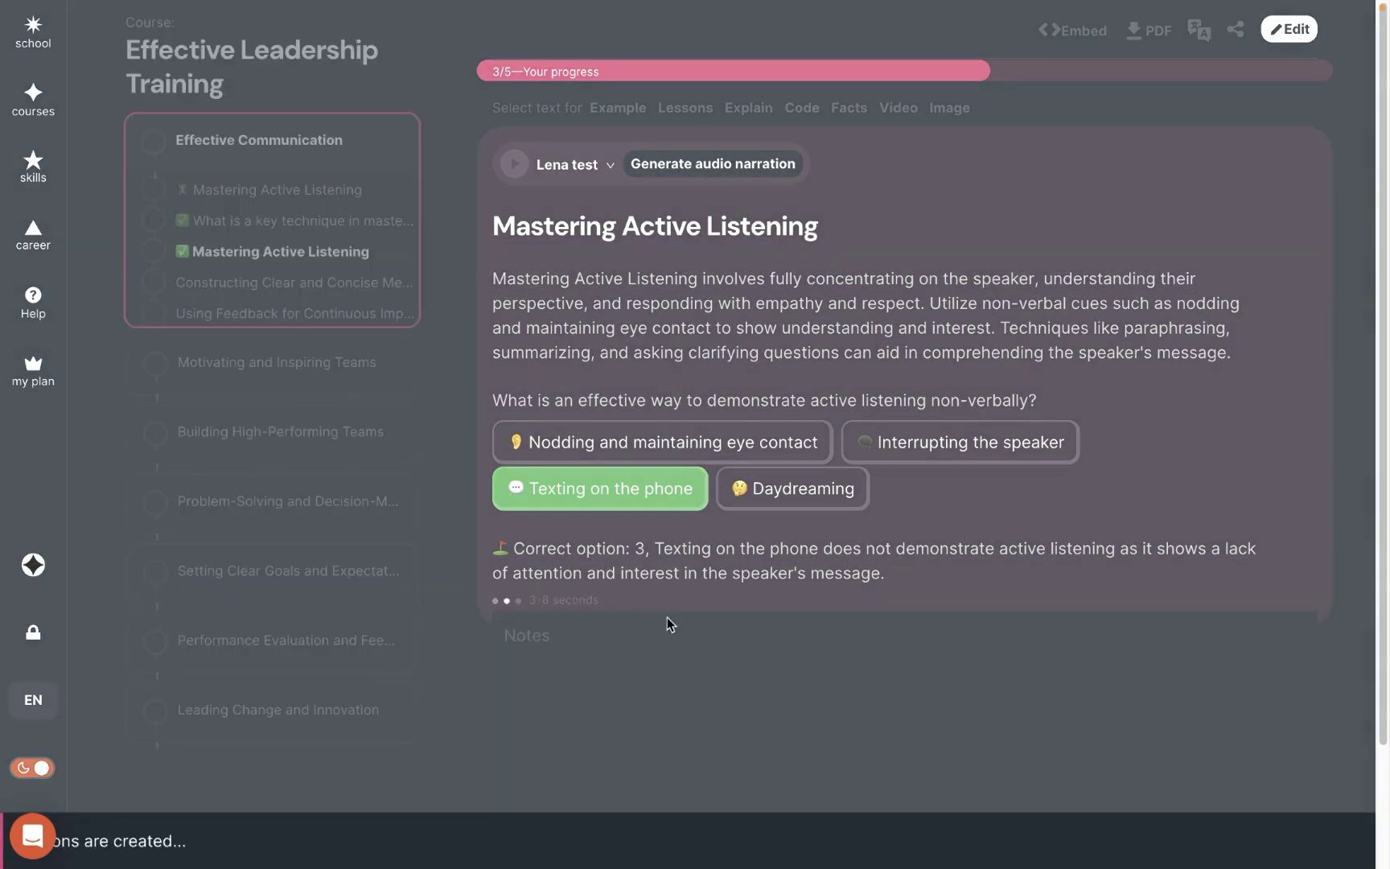
left_click(1041, 337)
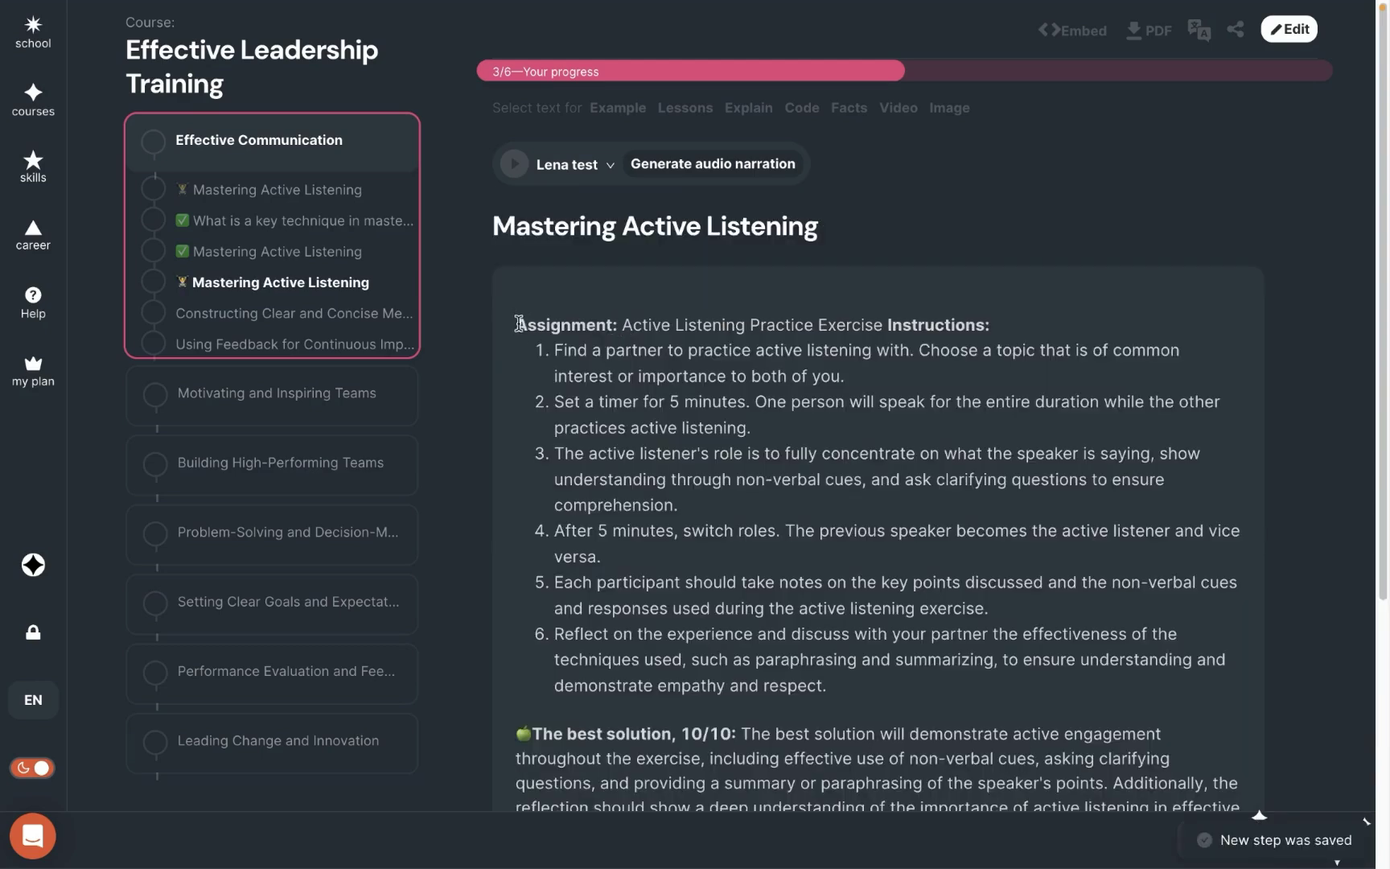
left_click_drag(519, 323, 612, 324)
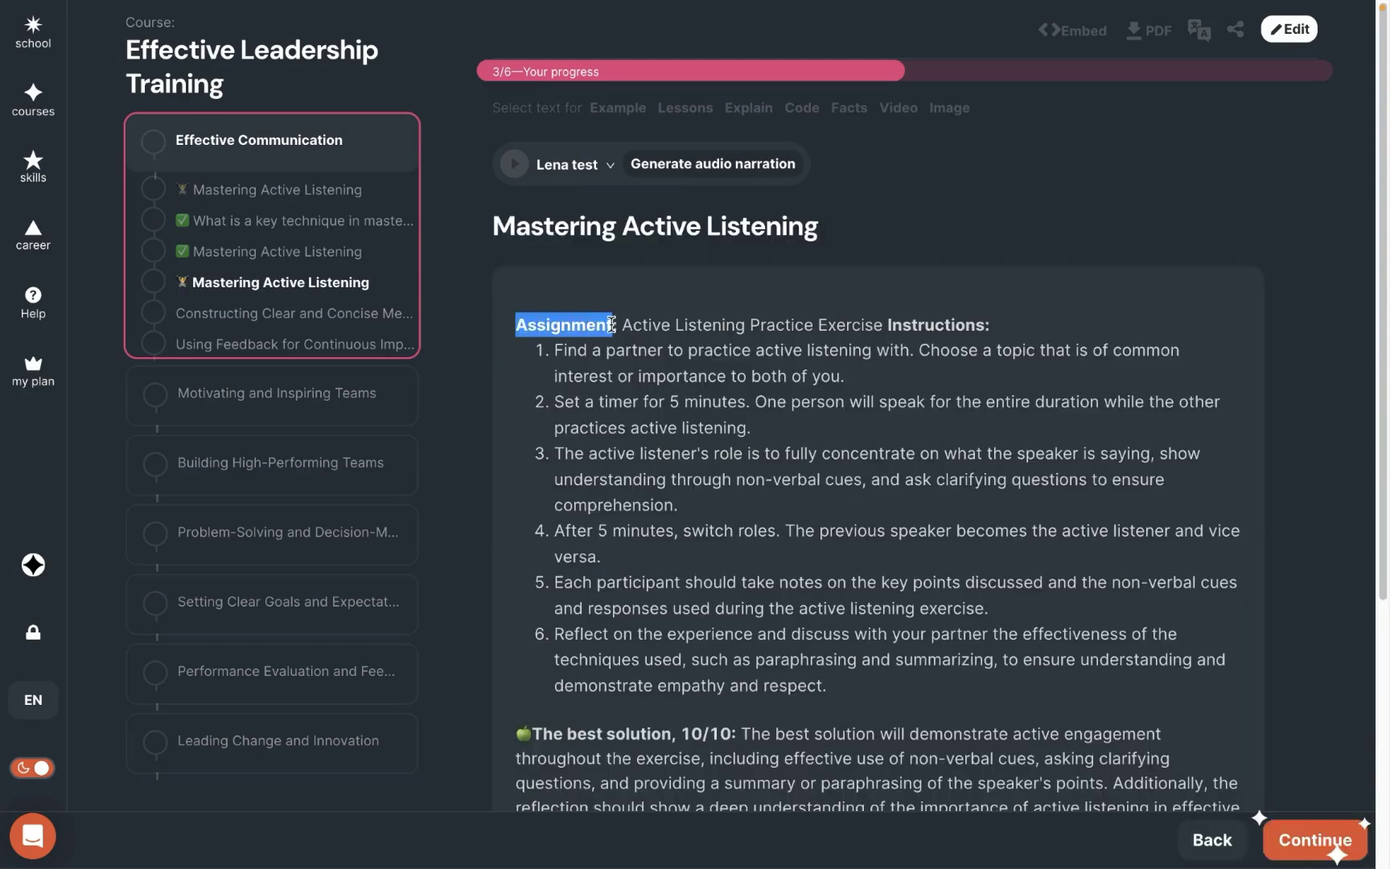
left_click(612, 323)
scroll(613, 324, "down", 3)
left_click_drag(739, 518, 877, 655)
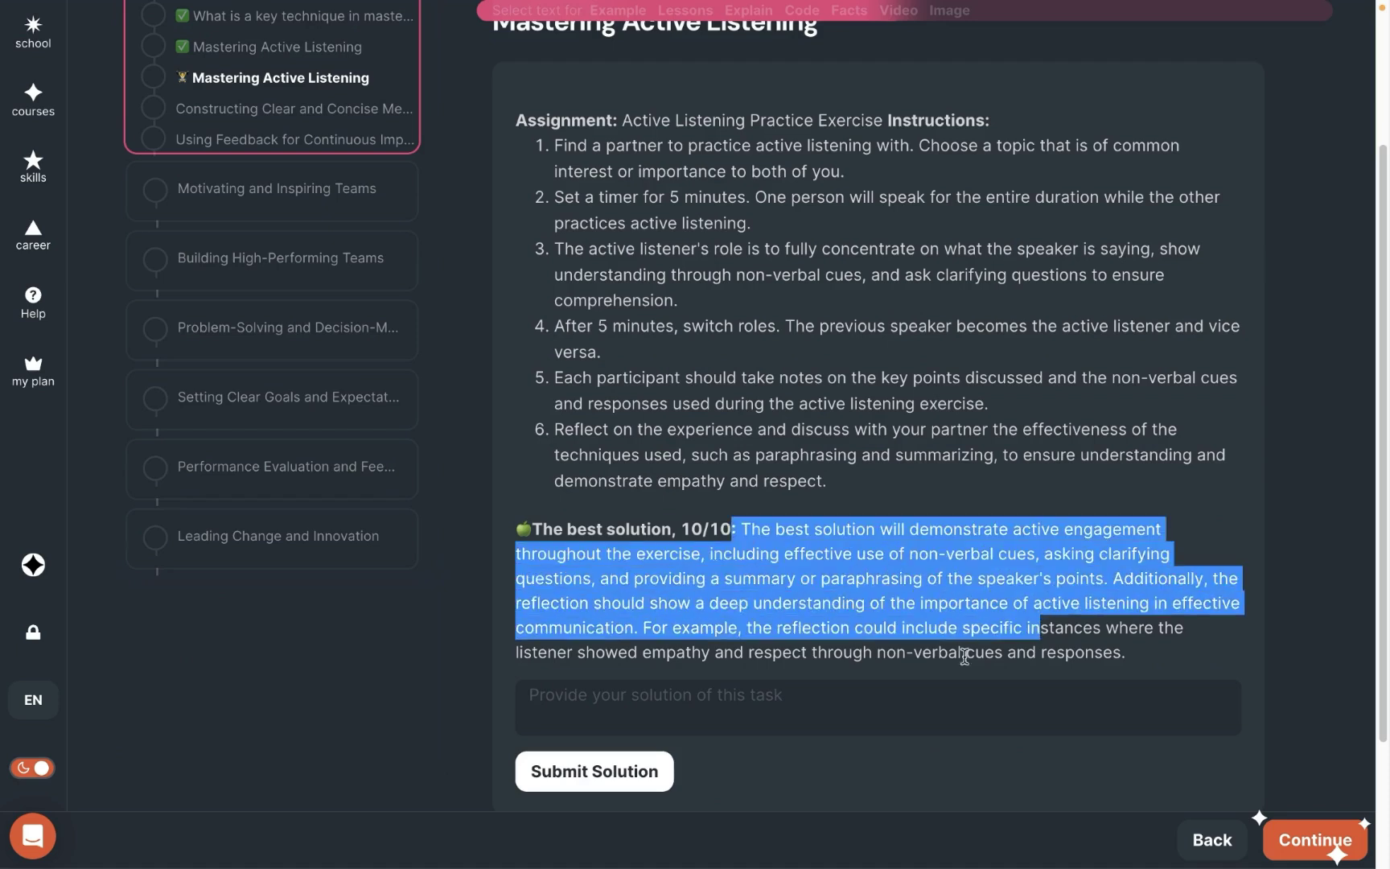
scroll(816, 660, "down", 1)
left_click(759, 594)
scroll(759, 593, "down", 2)
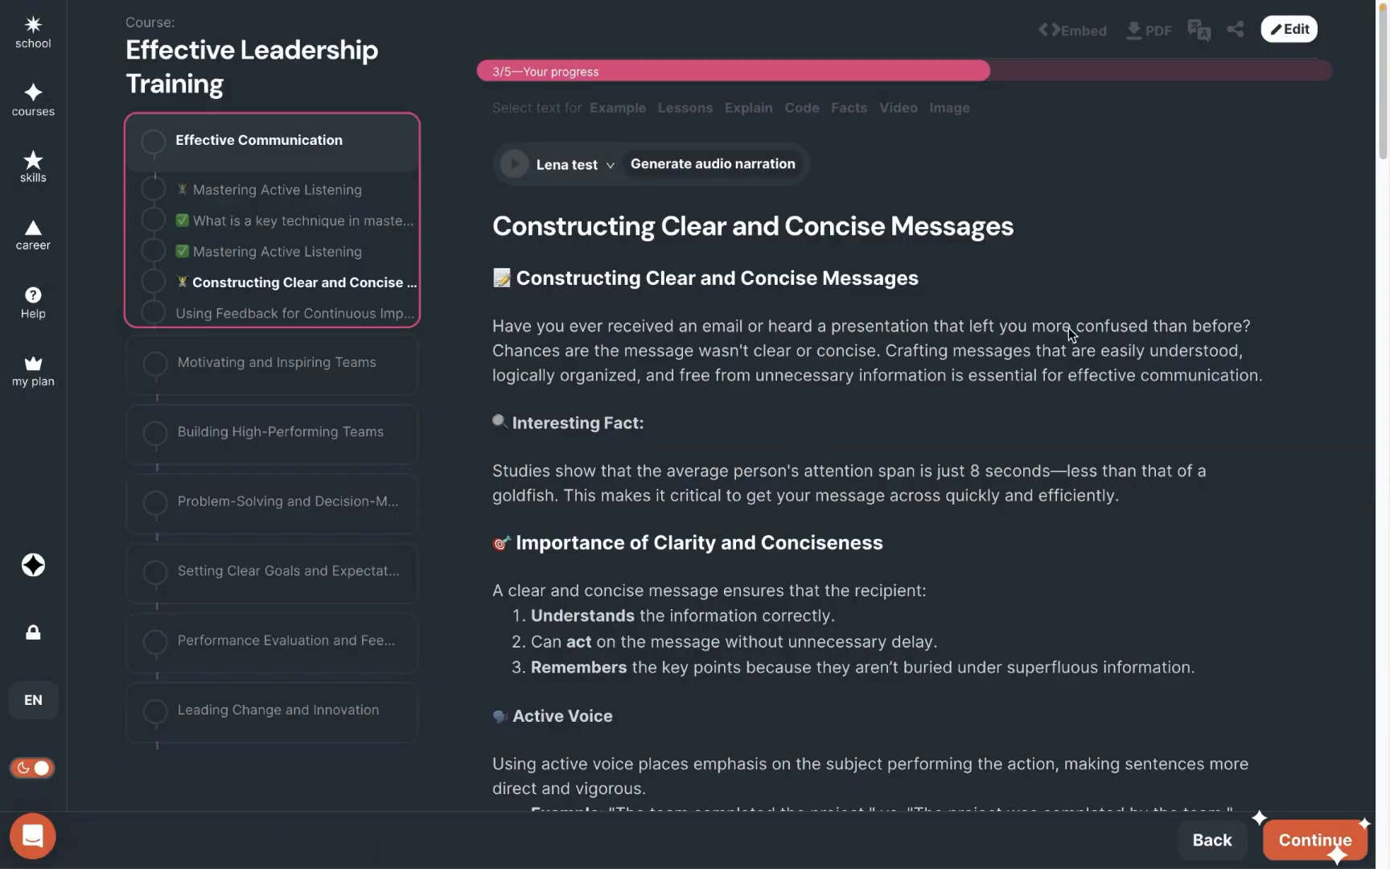
left_click(274, 256)
From the first Mastering Active Listening lesson, open the course editing overview and details editor
left_click(279, 190)
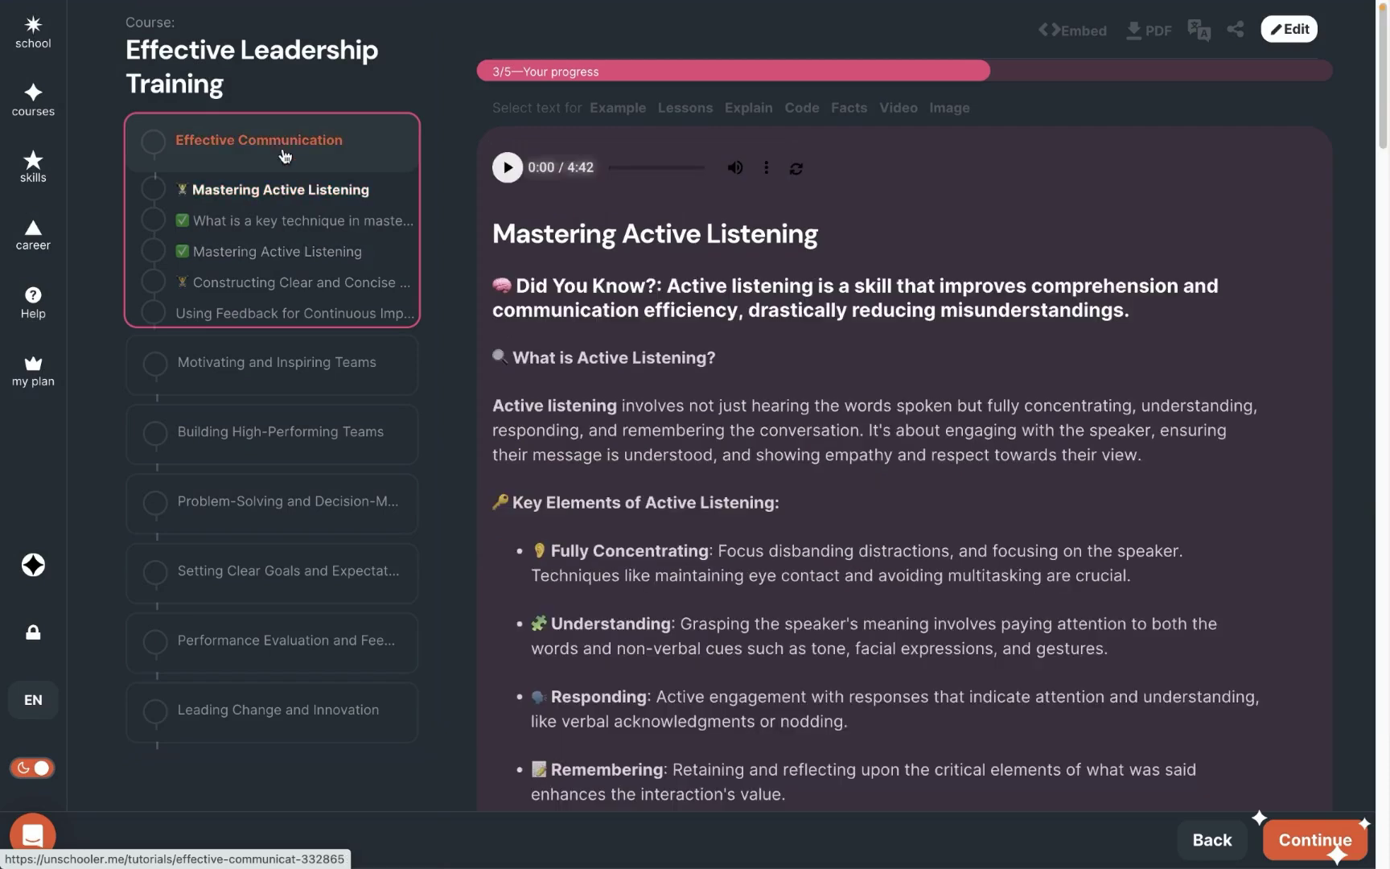
left_click(1291, 32)
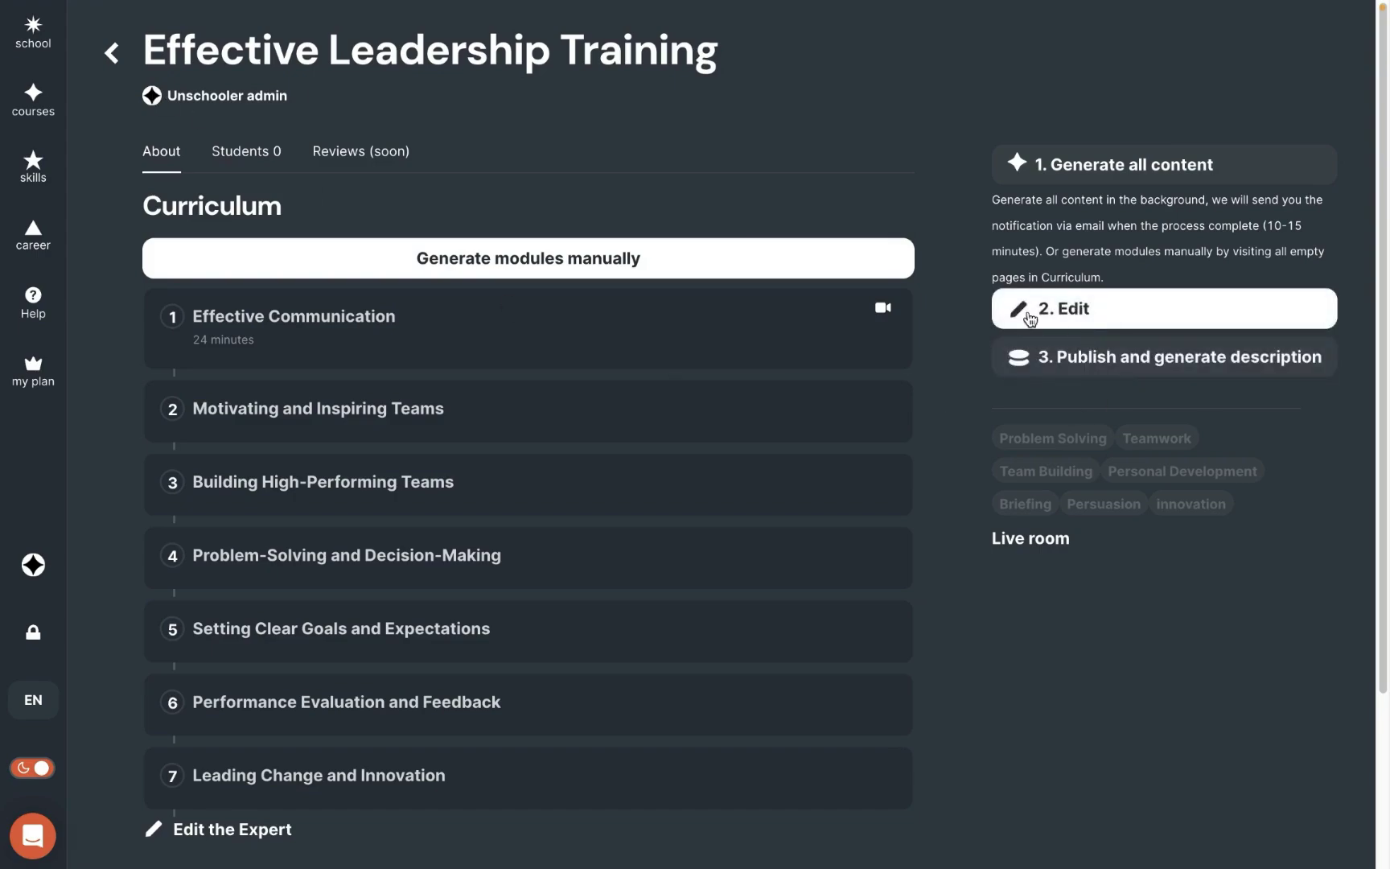
left_click(1082, 315)
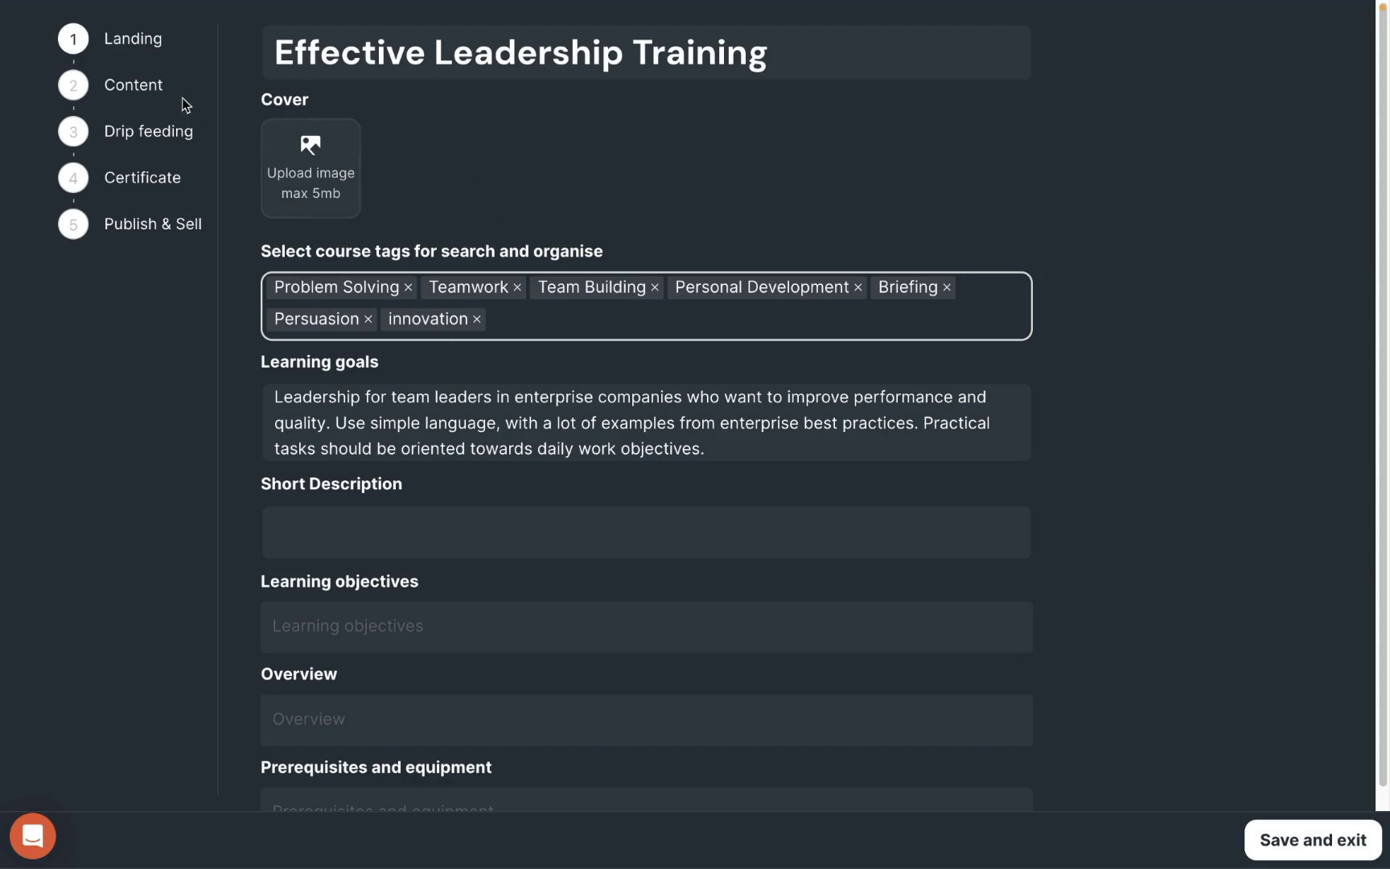
scroll(534, 237, "down", 1)
scroll(537, 234, "up", 1)
Delete the Active Listening section from the Effective Communication module text
left_click(120, 85)
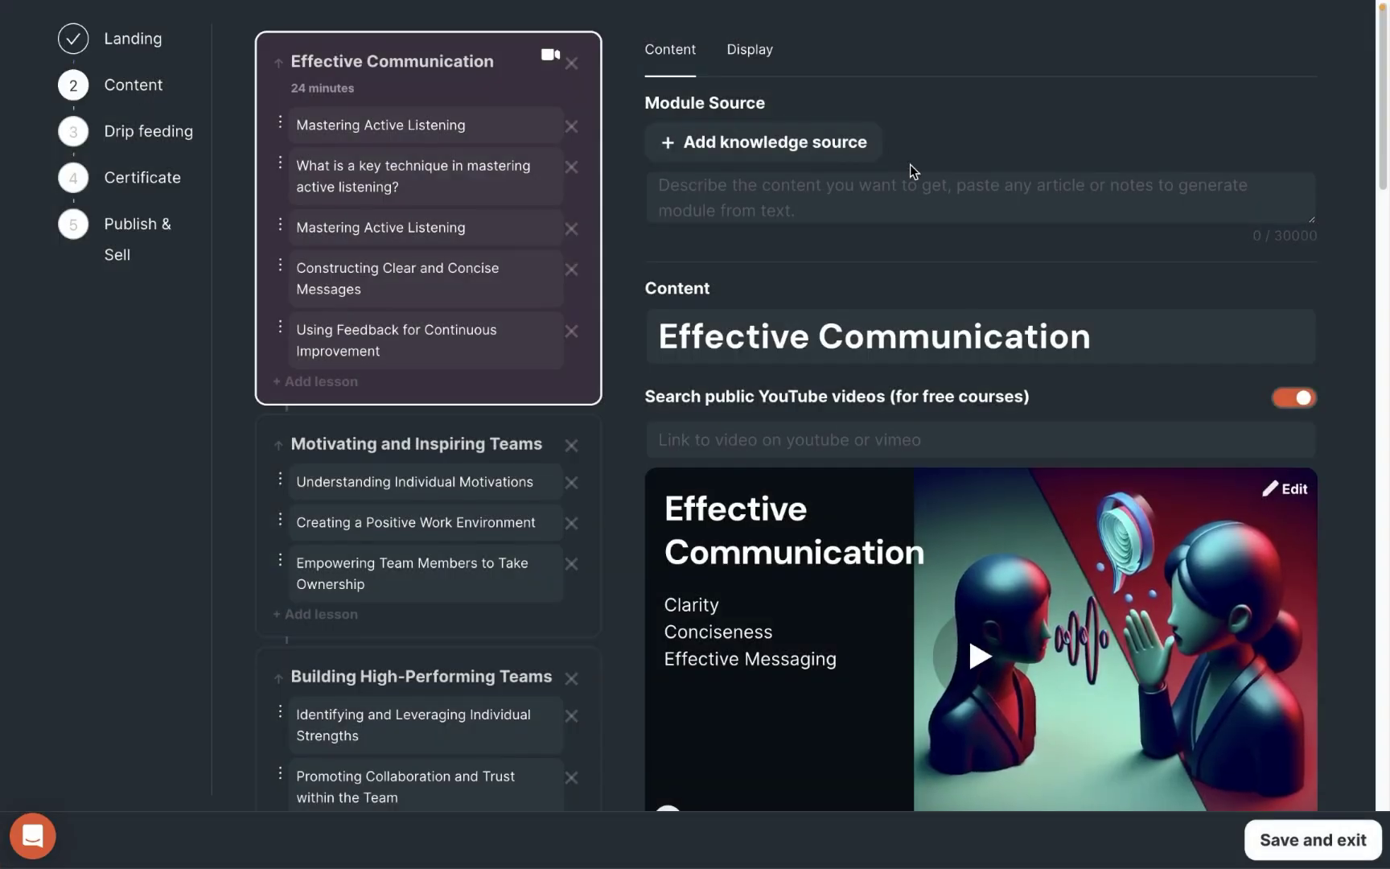
scroll(891, 225, "down", 8)
left_click_drag(657, 357, 989, 453)
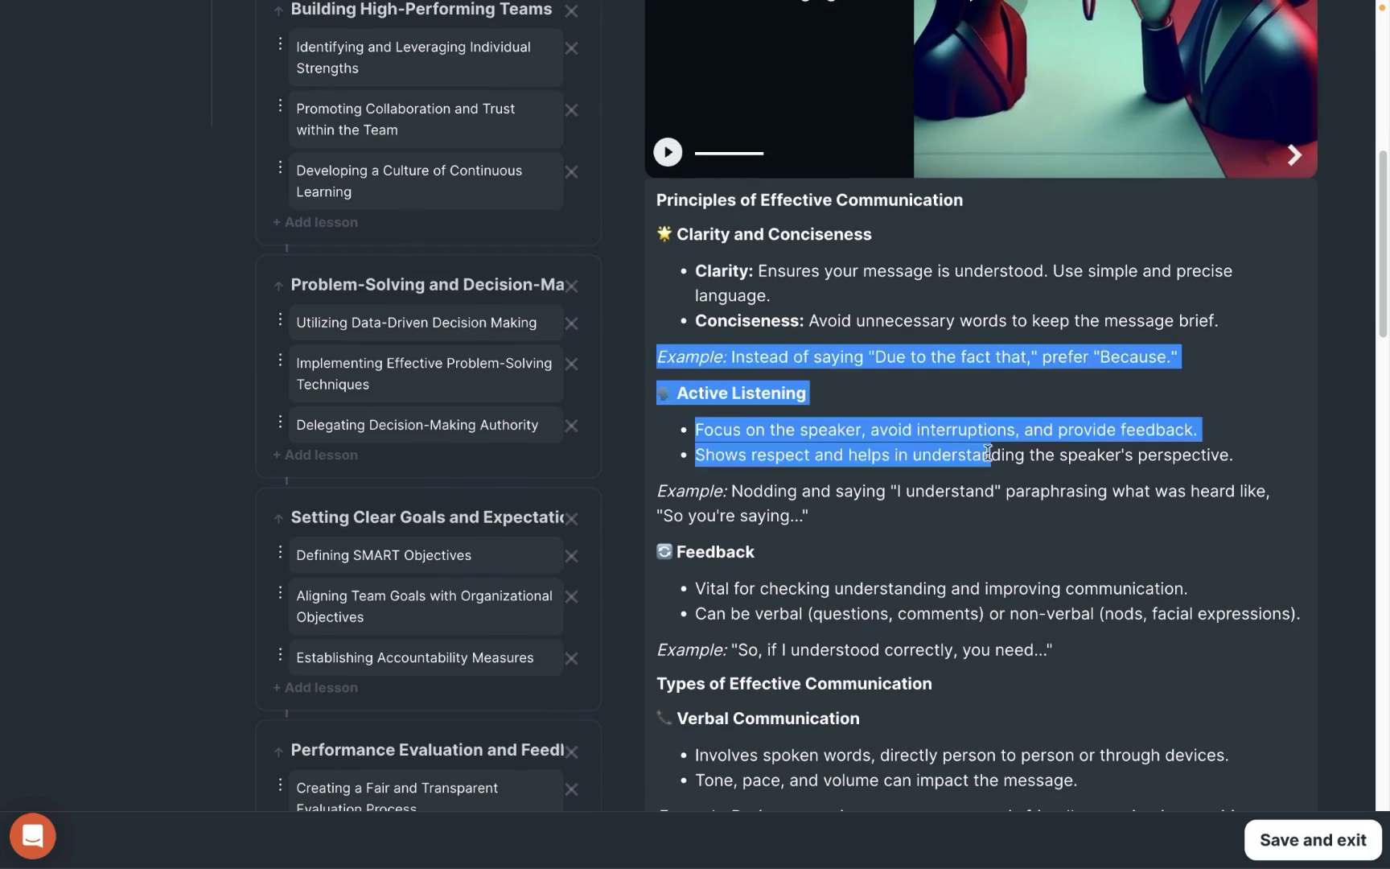
left_click(906, 556)
left_click_drag(809, 517, 589, 395)
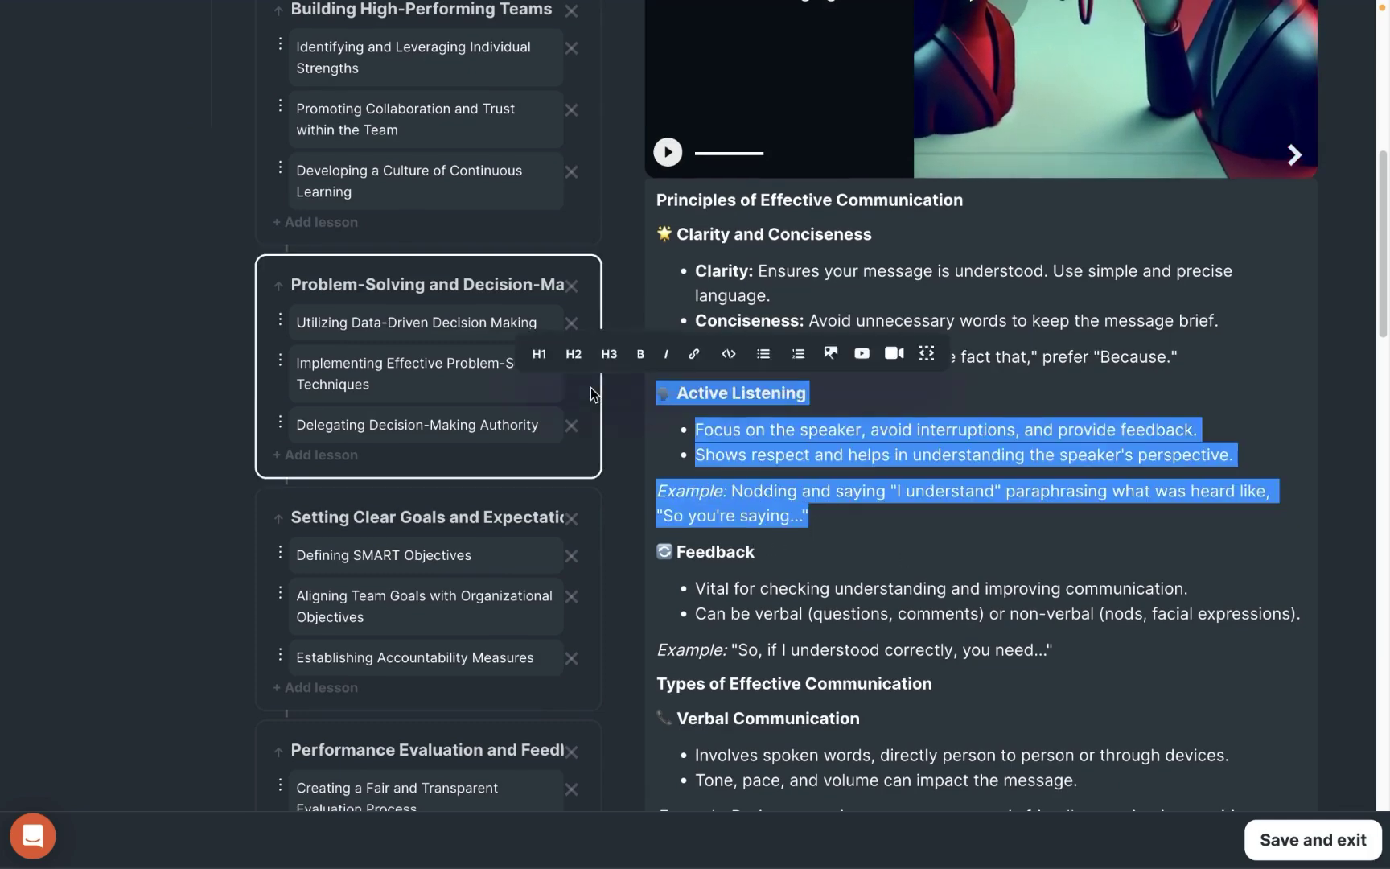
left_click(621, 413)
left_click_drag(809, 516, 631, 386)
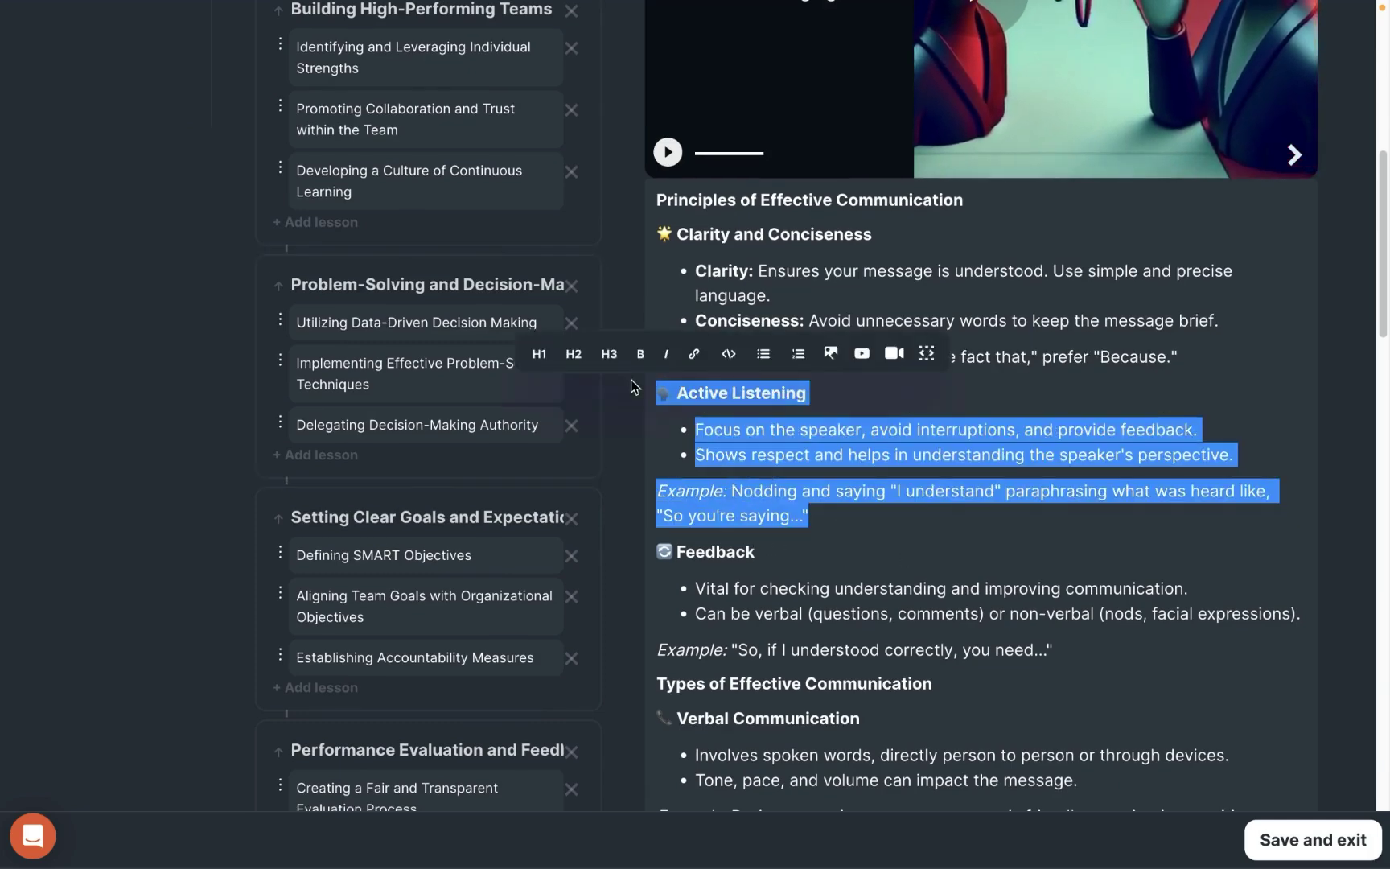
key("BackSpace")
Add an empty line under Overcoming Barriers to Communication and try the embed dialog without inserting
scroll(805, 483, "down", 10)
left_click(1002, 465)
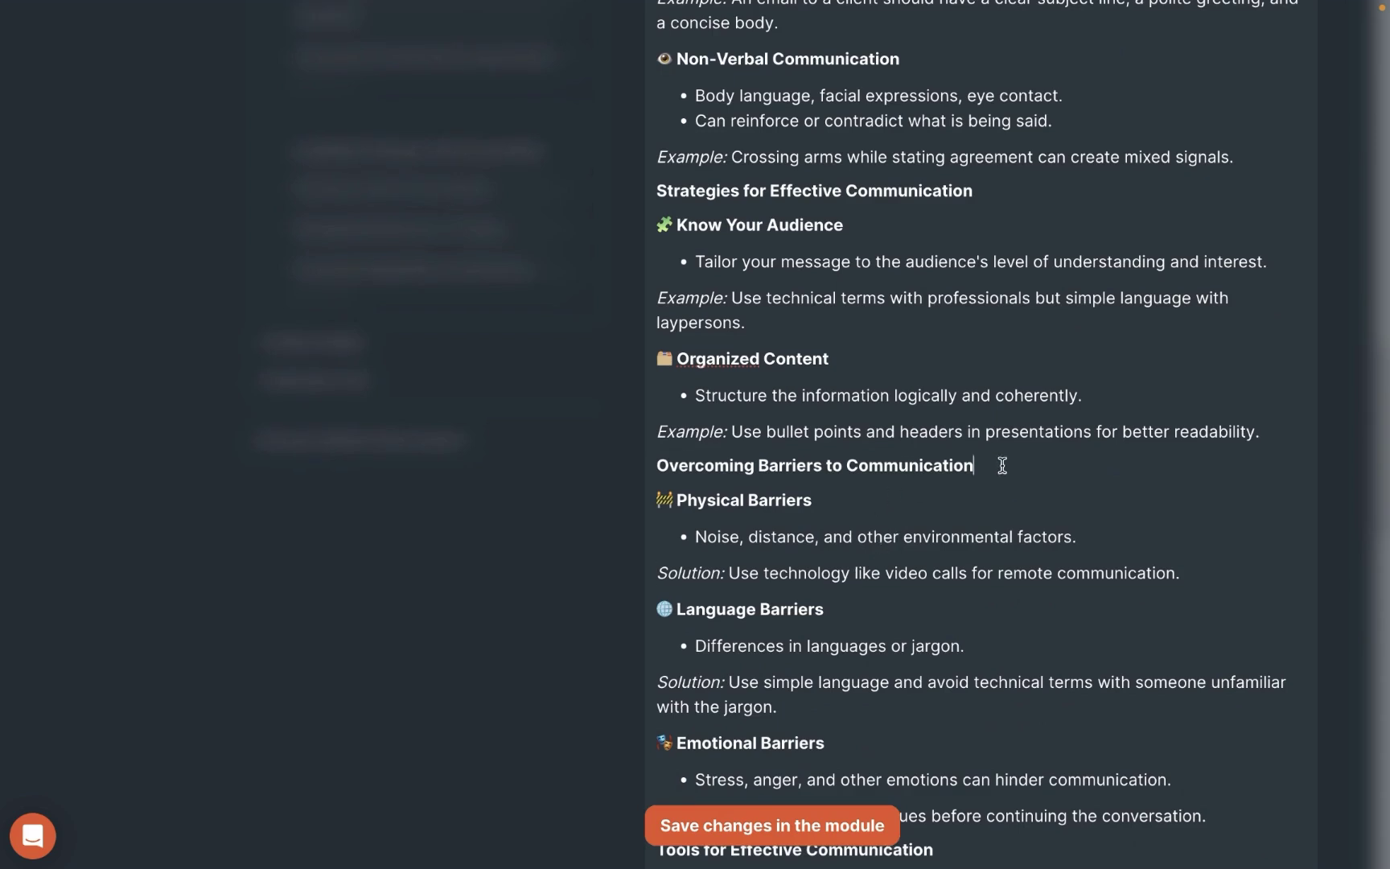
key("Return")
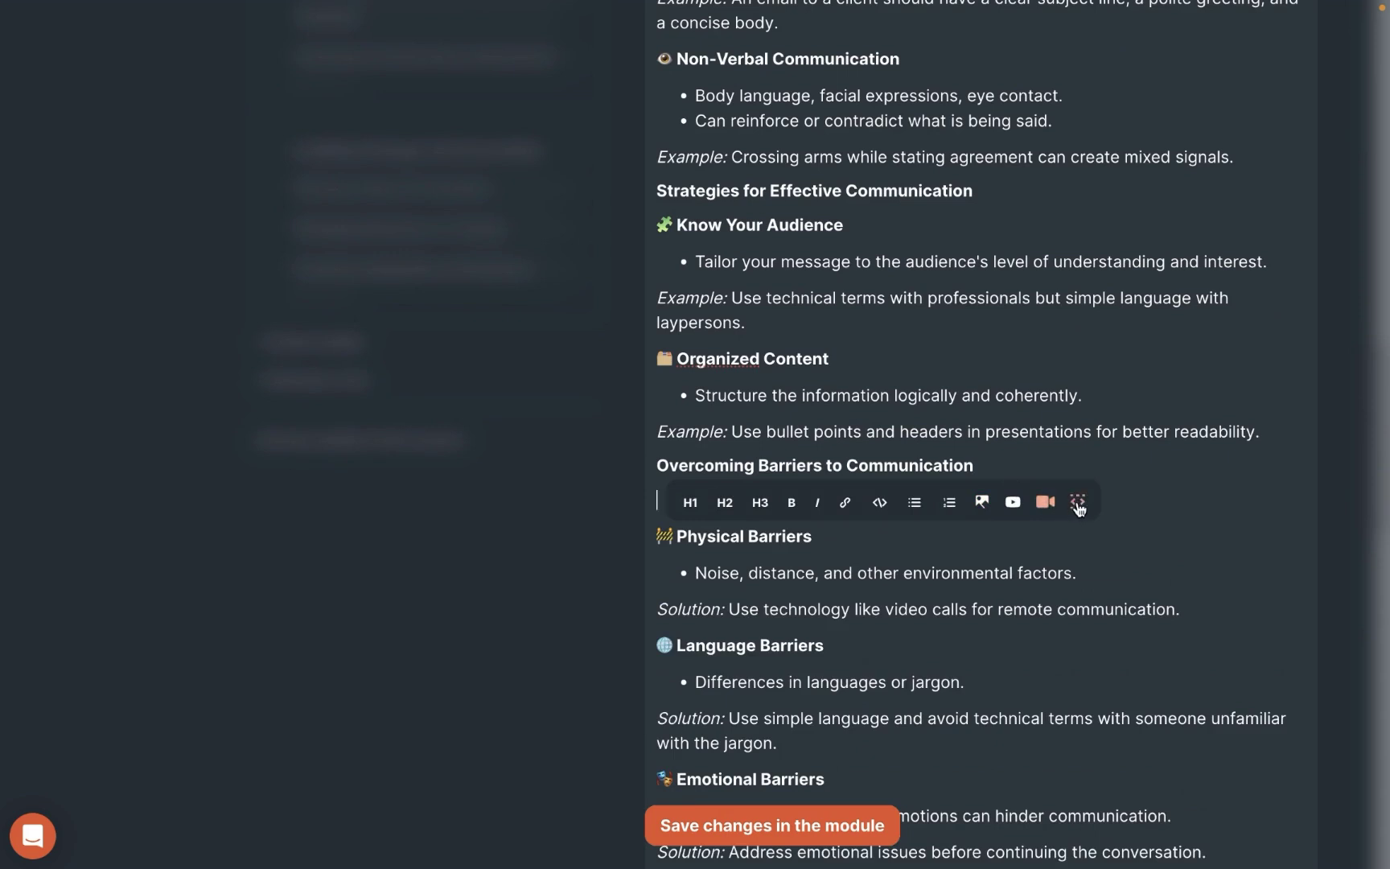
left_click(1078, 504)
left_click_drag(479, 123, 668, 130)
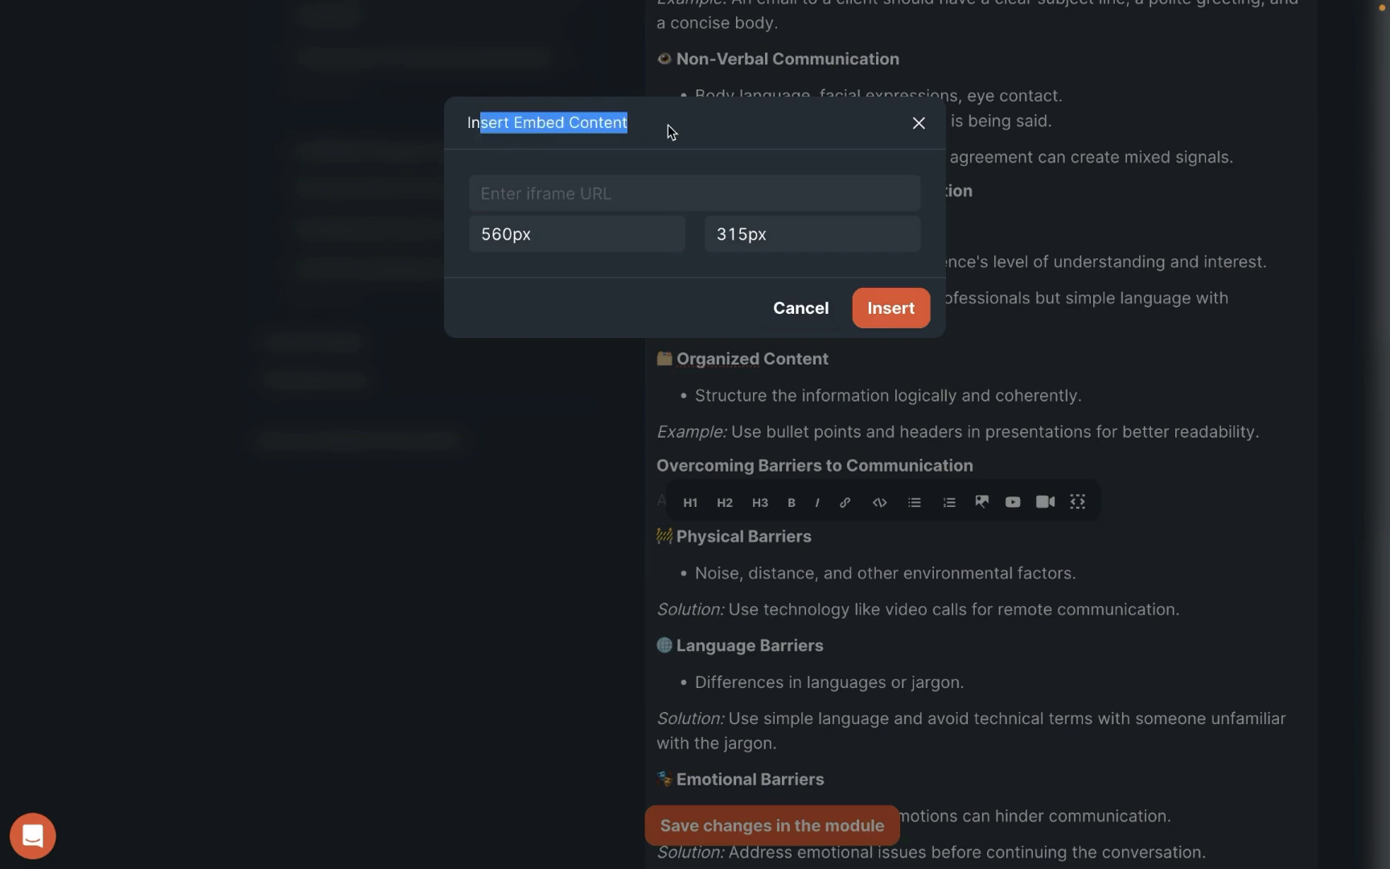
left_click(919, 122)
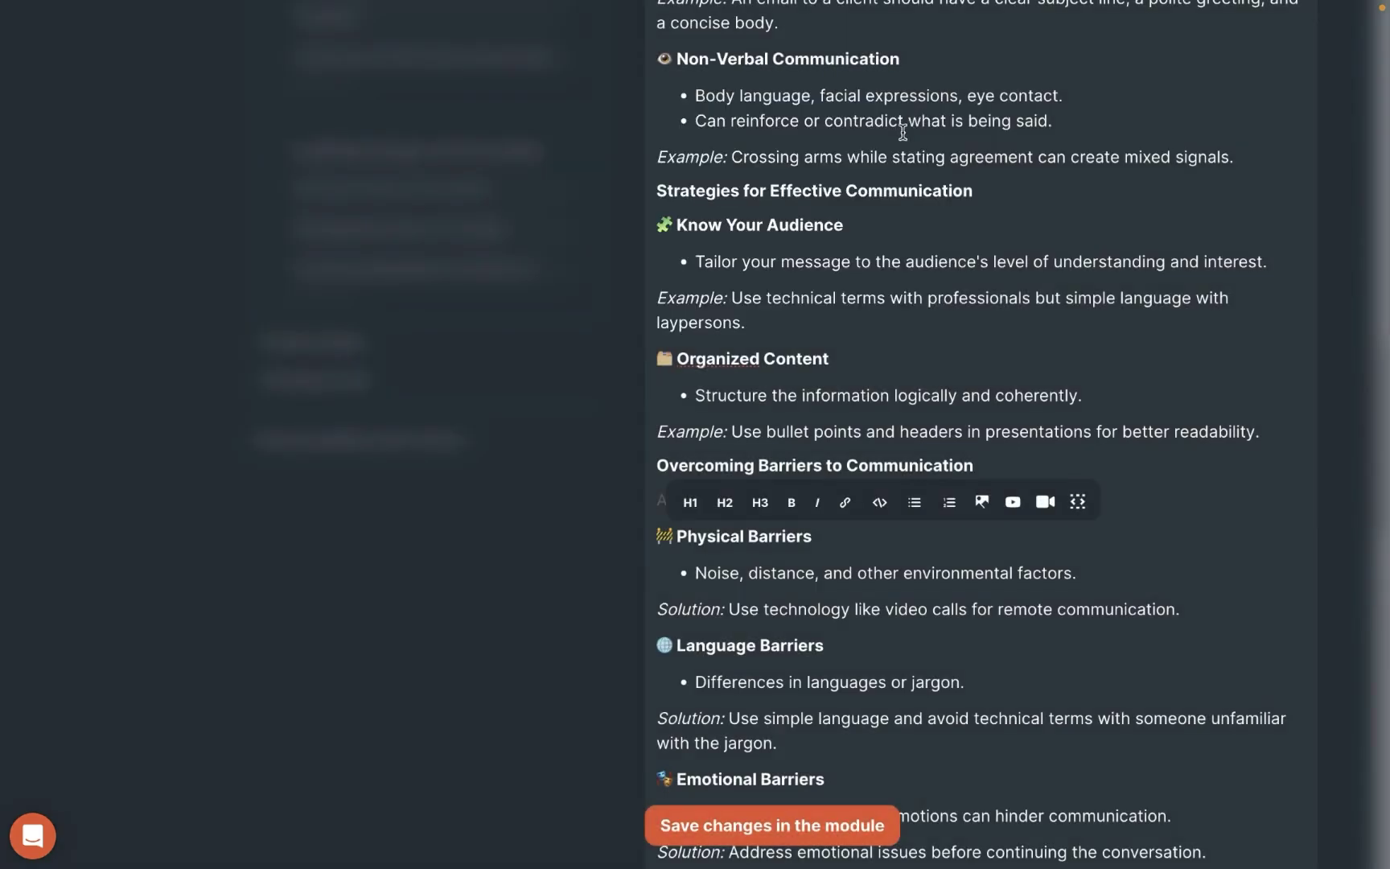
left_click(1077, 504)
left_click(554, 249)
left_click(503, 198)
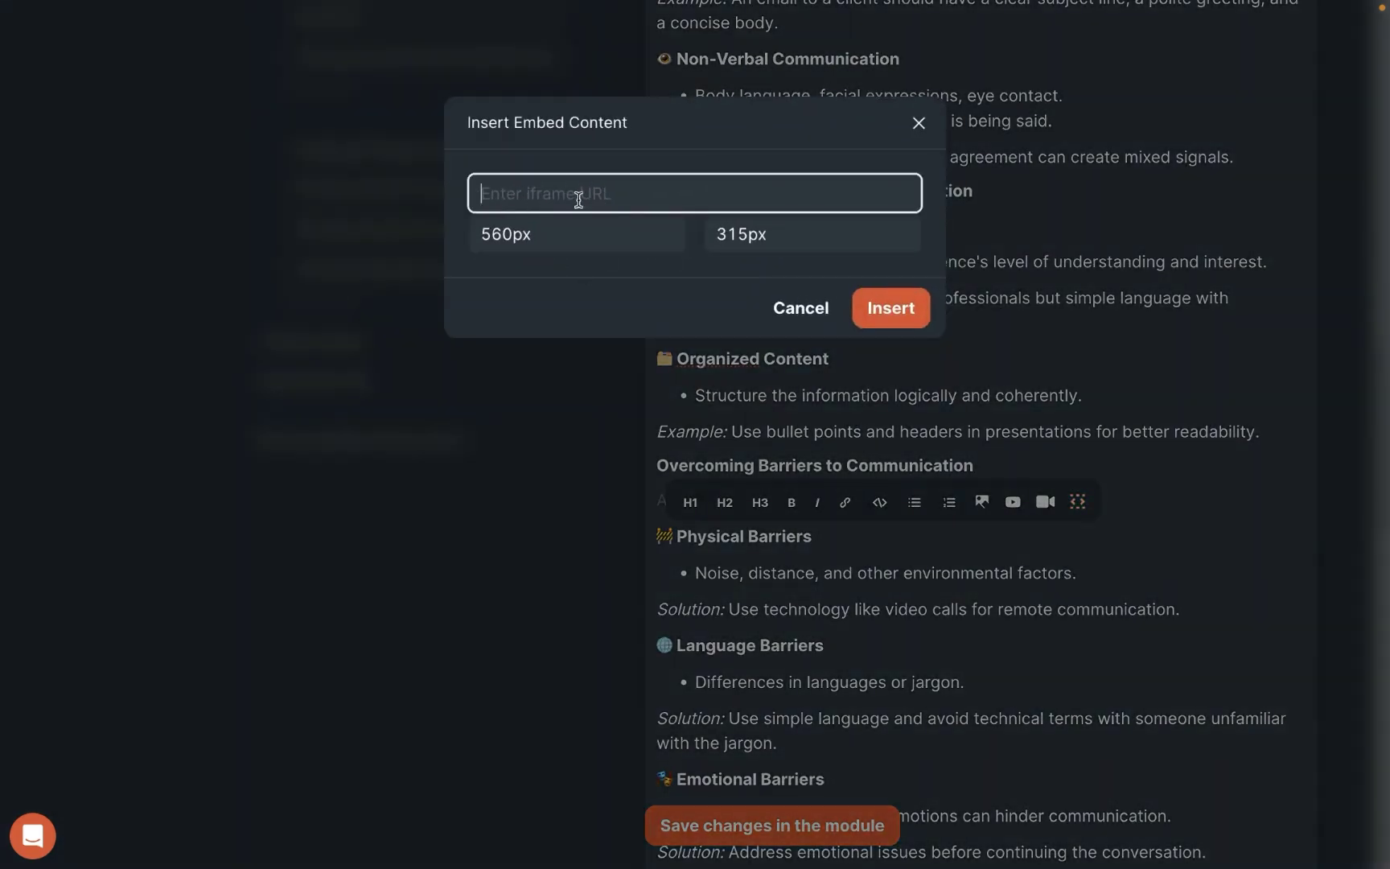
left_click(916, 126)
Close the module text editor and open the key active-listening technique quiz lesson
left_click(777, 432)
scroll(887, 344, "down", 5)
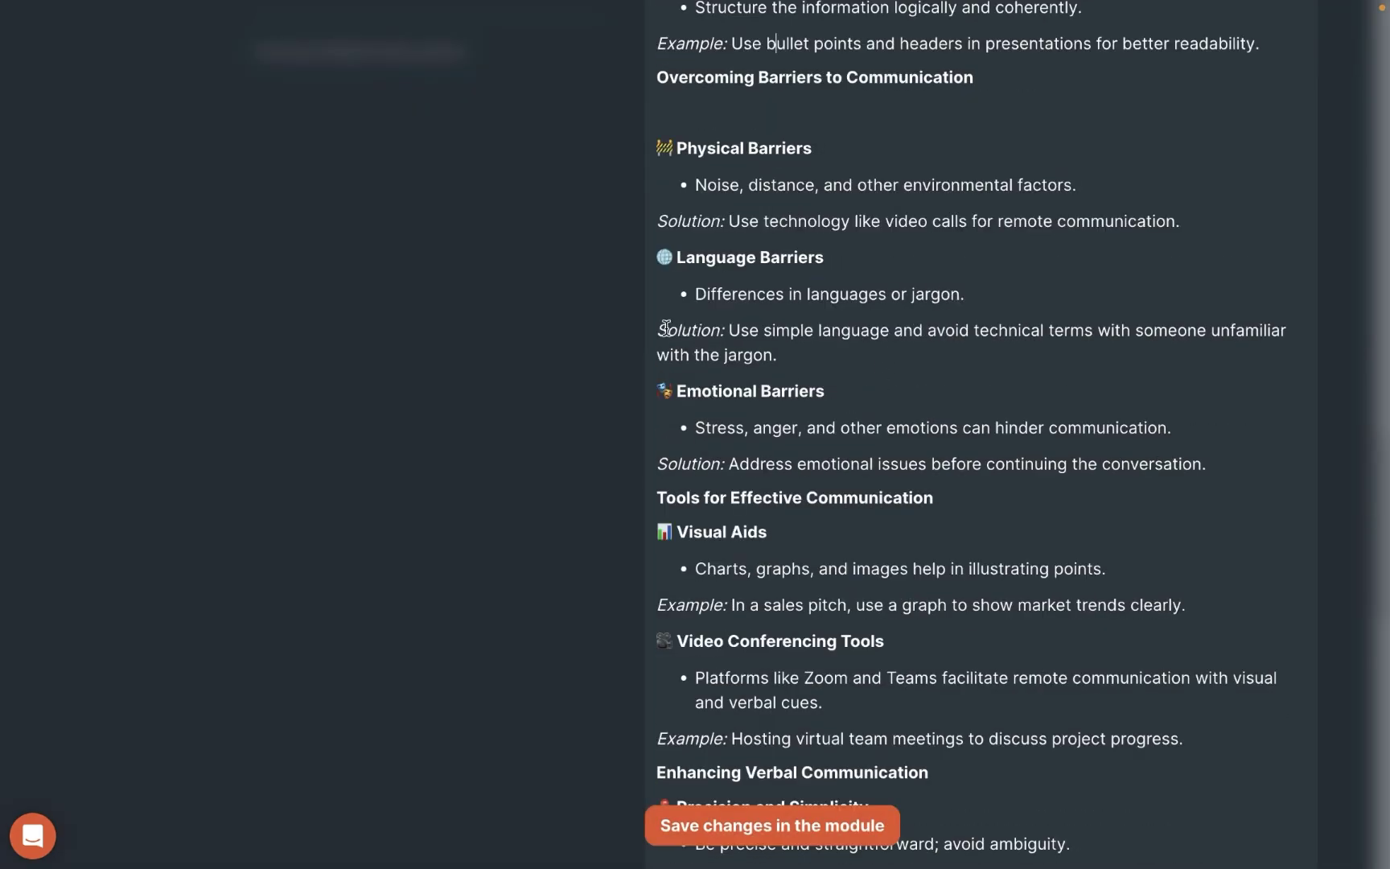
left_click_drag(666, 328, 810, 369)
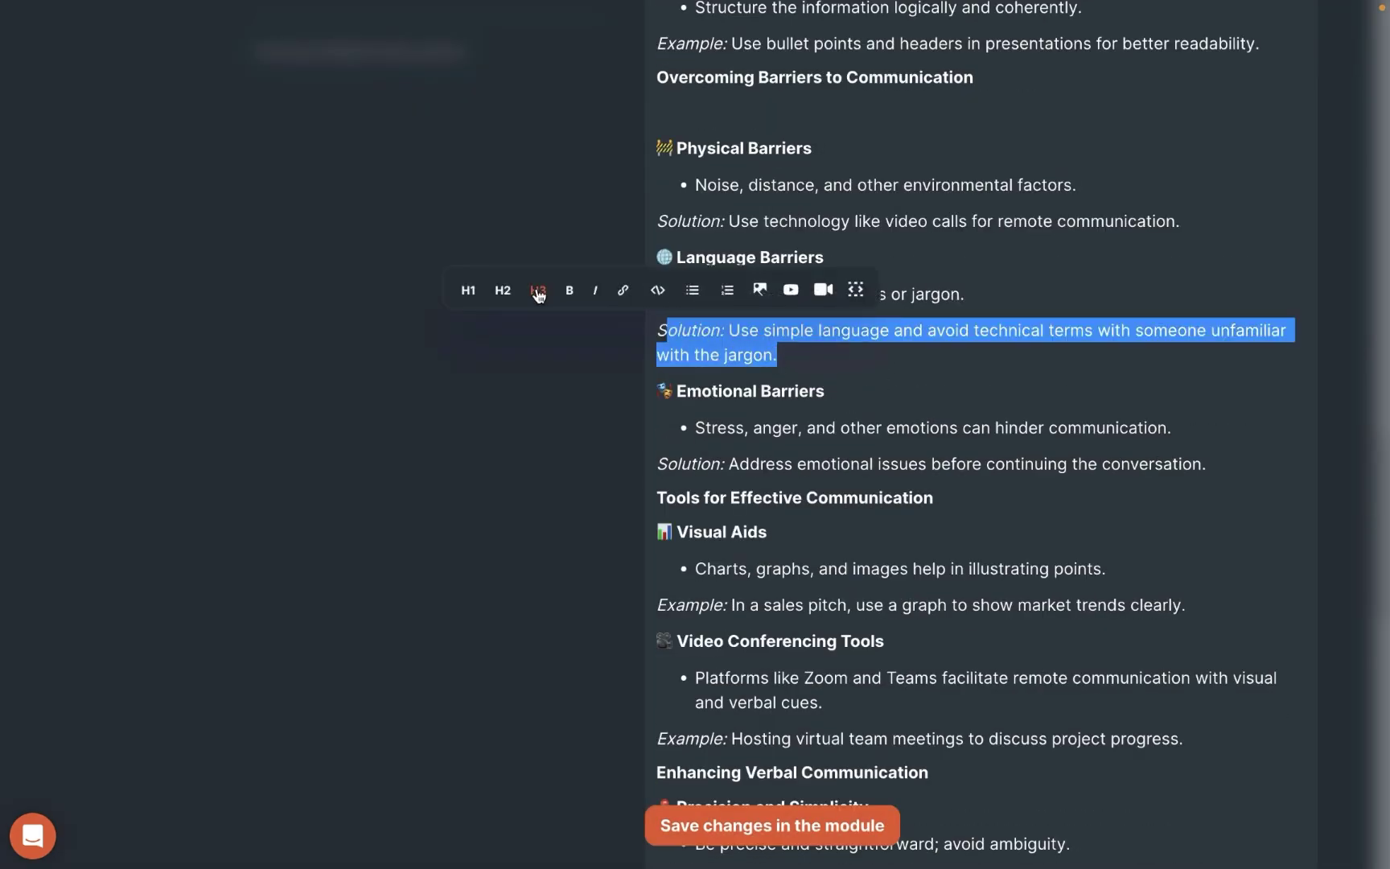
left_click(552, 310)
left_click(408, 179)
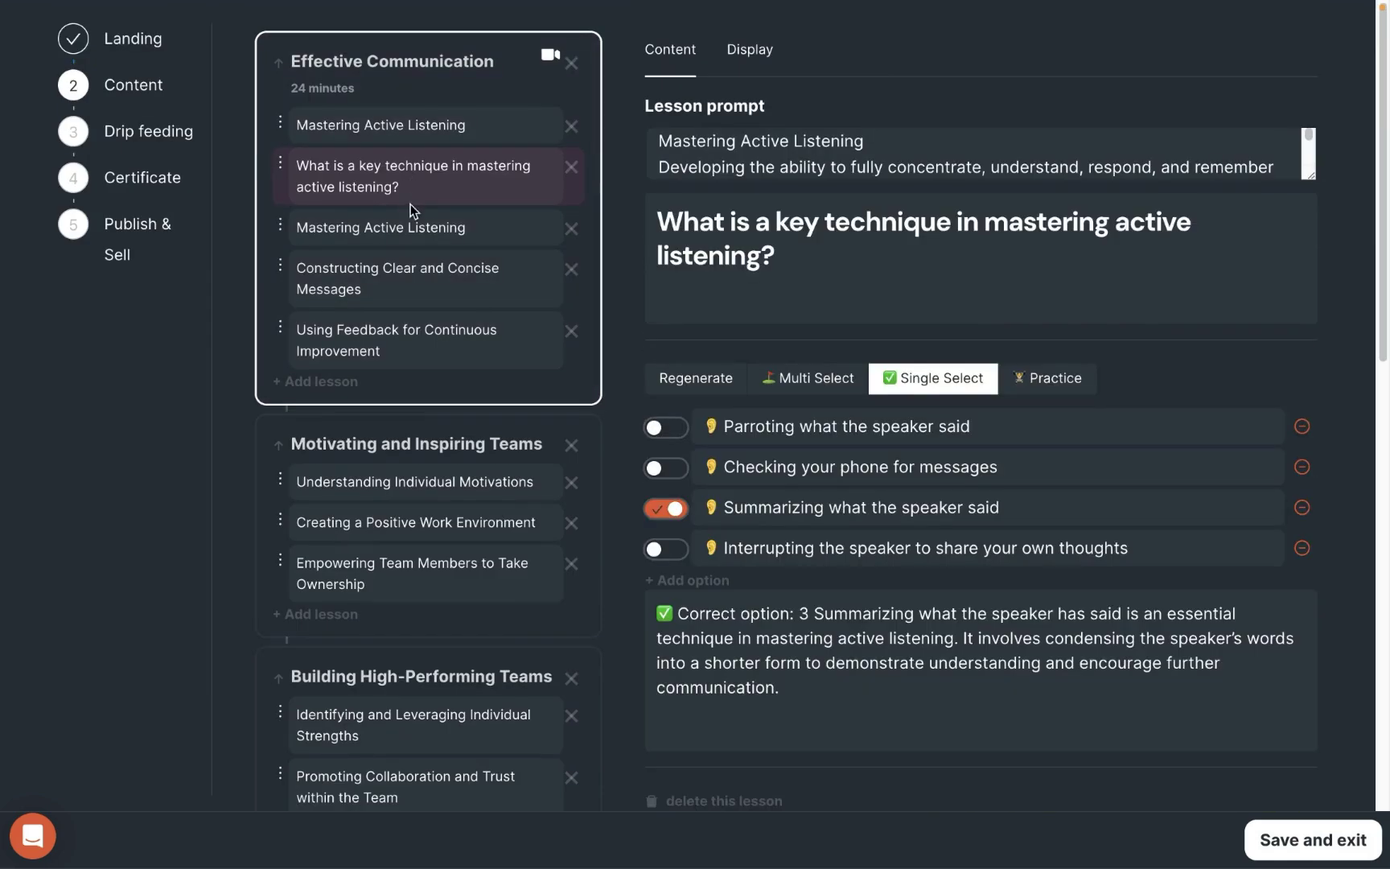
Create a 'My test' lesson in Effective Communication and make it a Single Select question
left_click(688, 580)
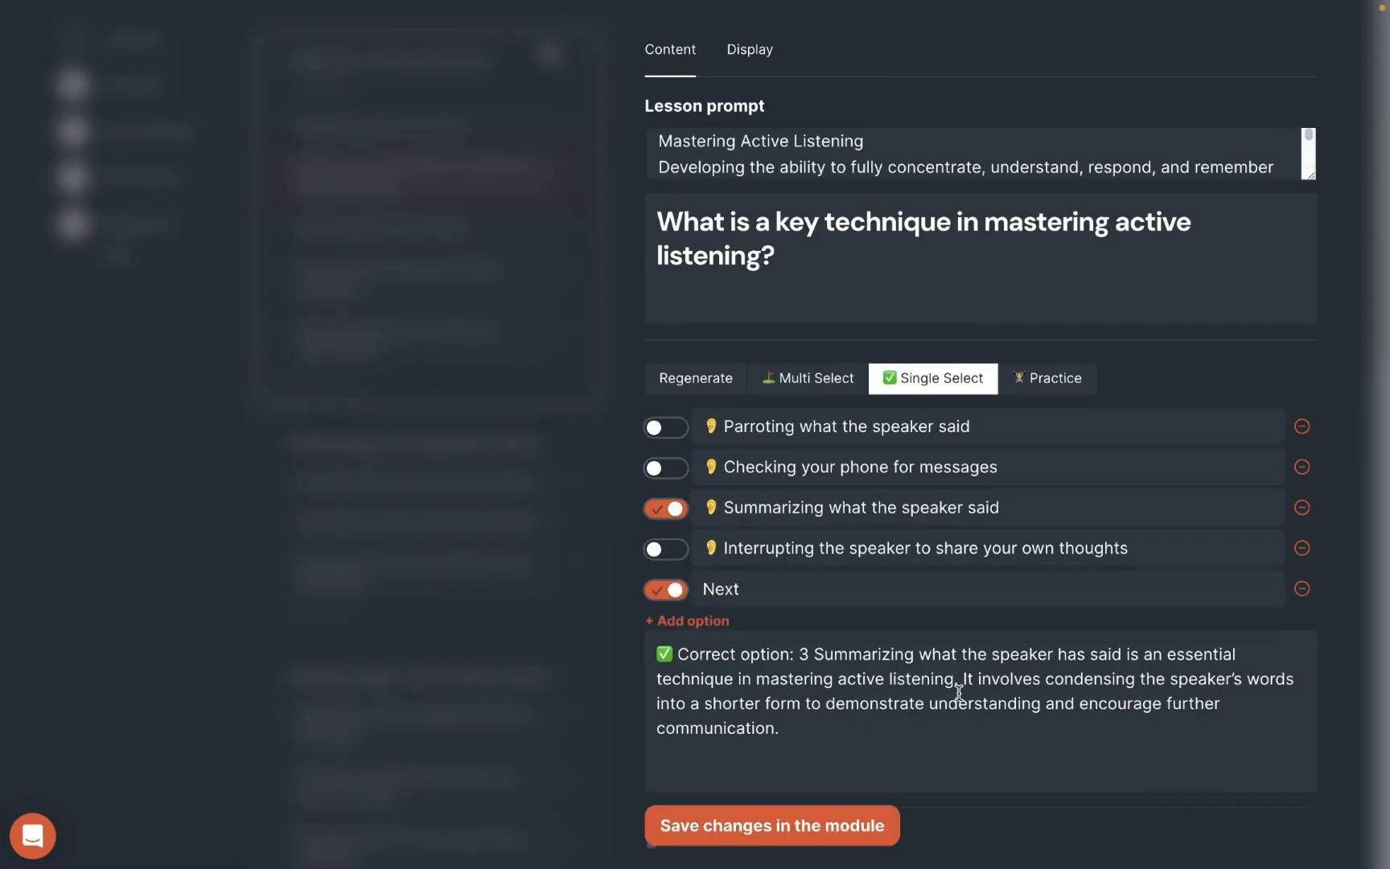
left_click(1302, 590)
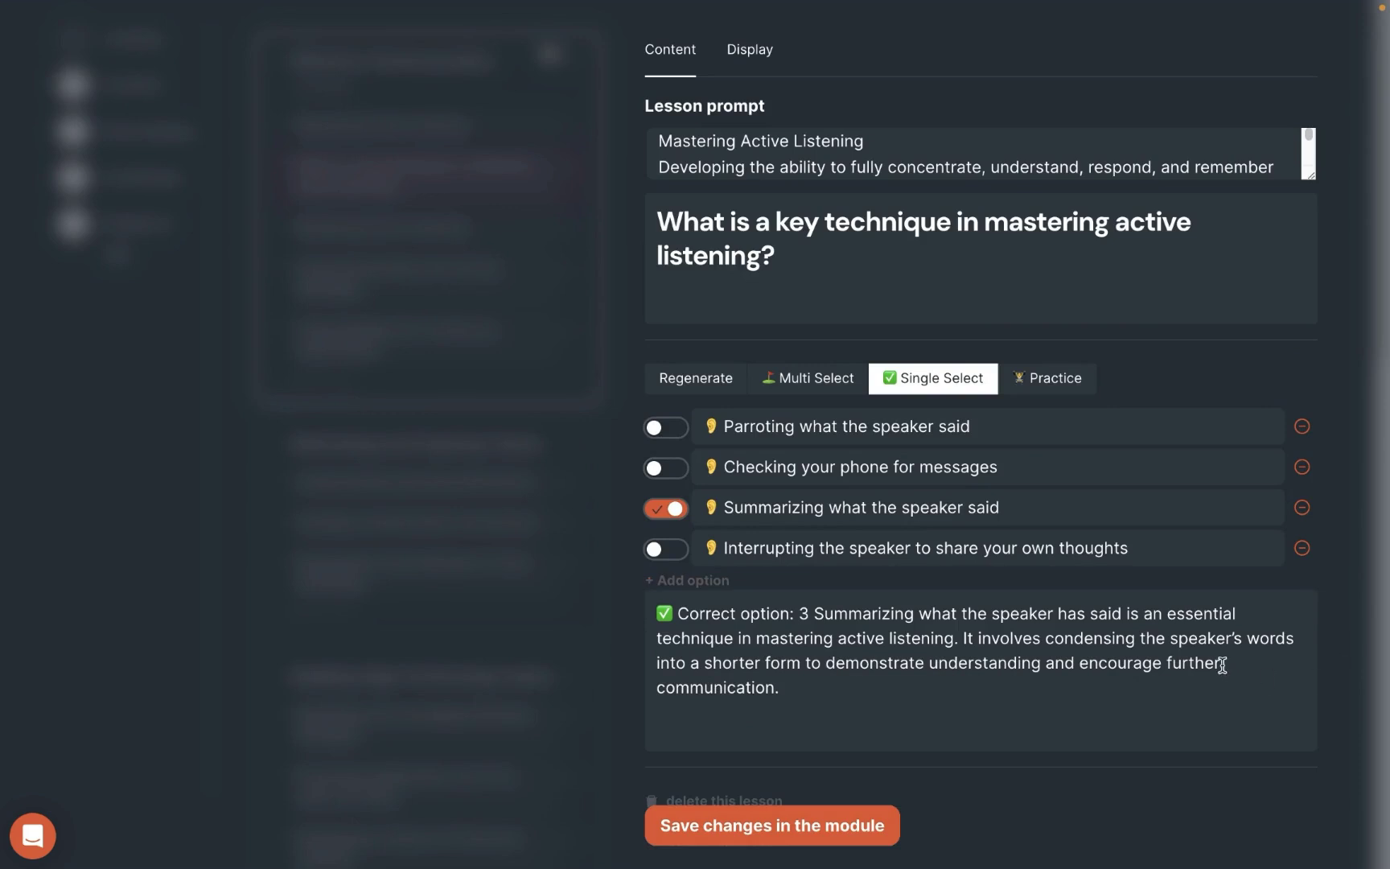
left_click(326, 204)
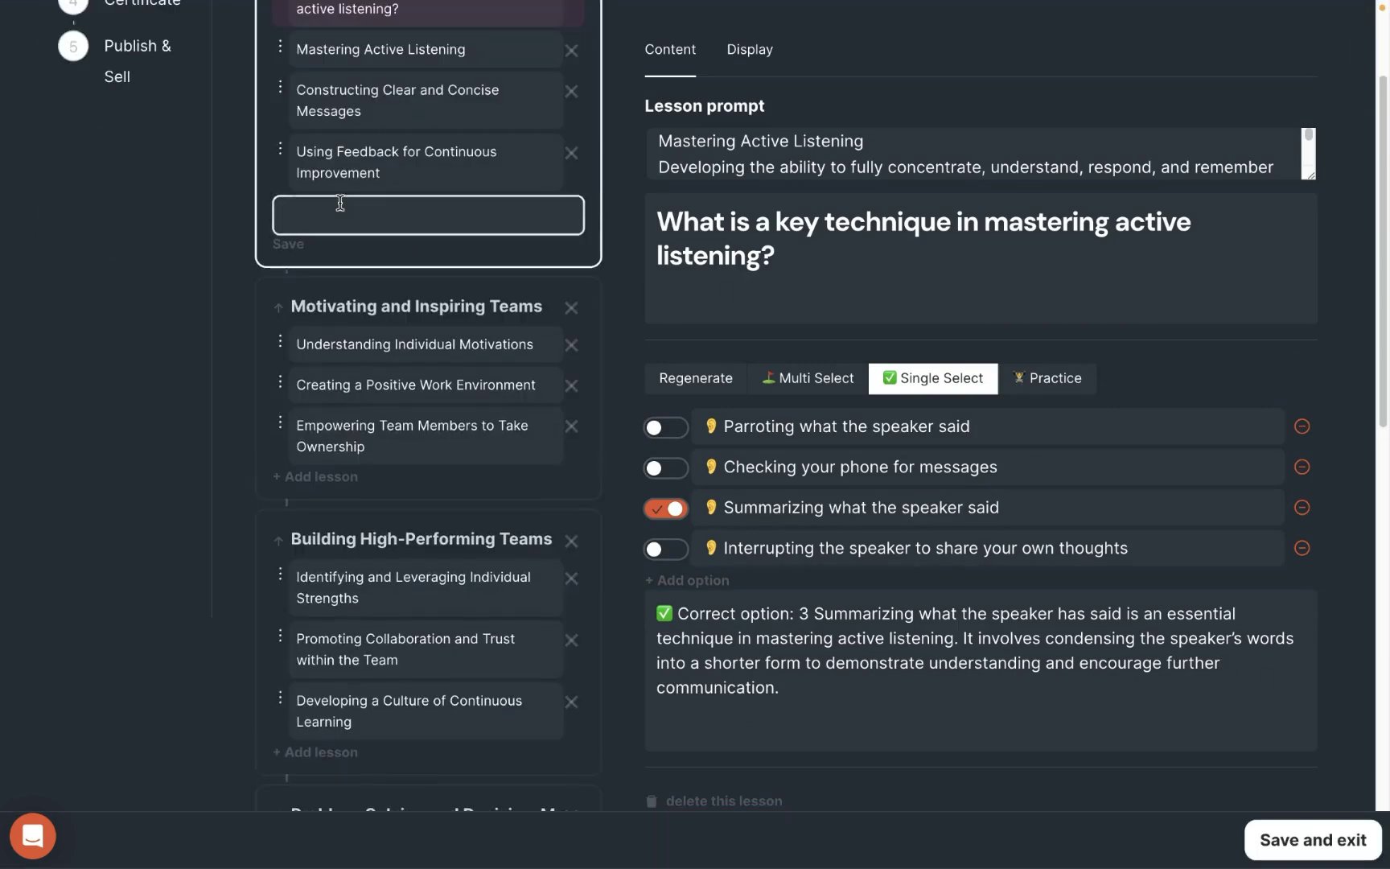
type("My test")
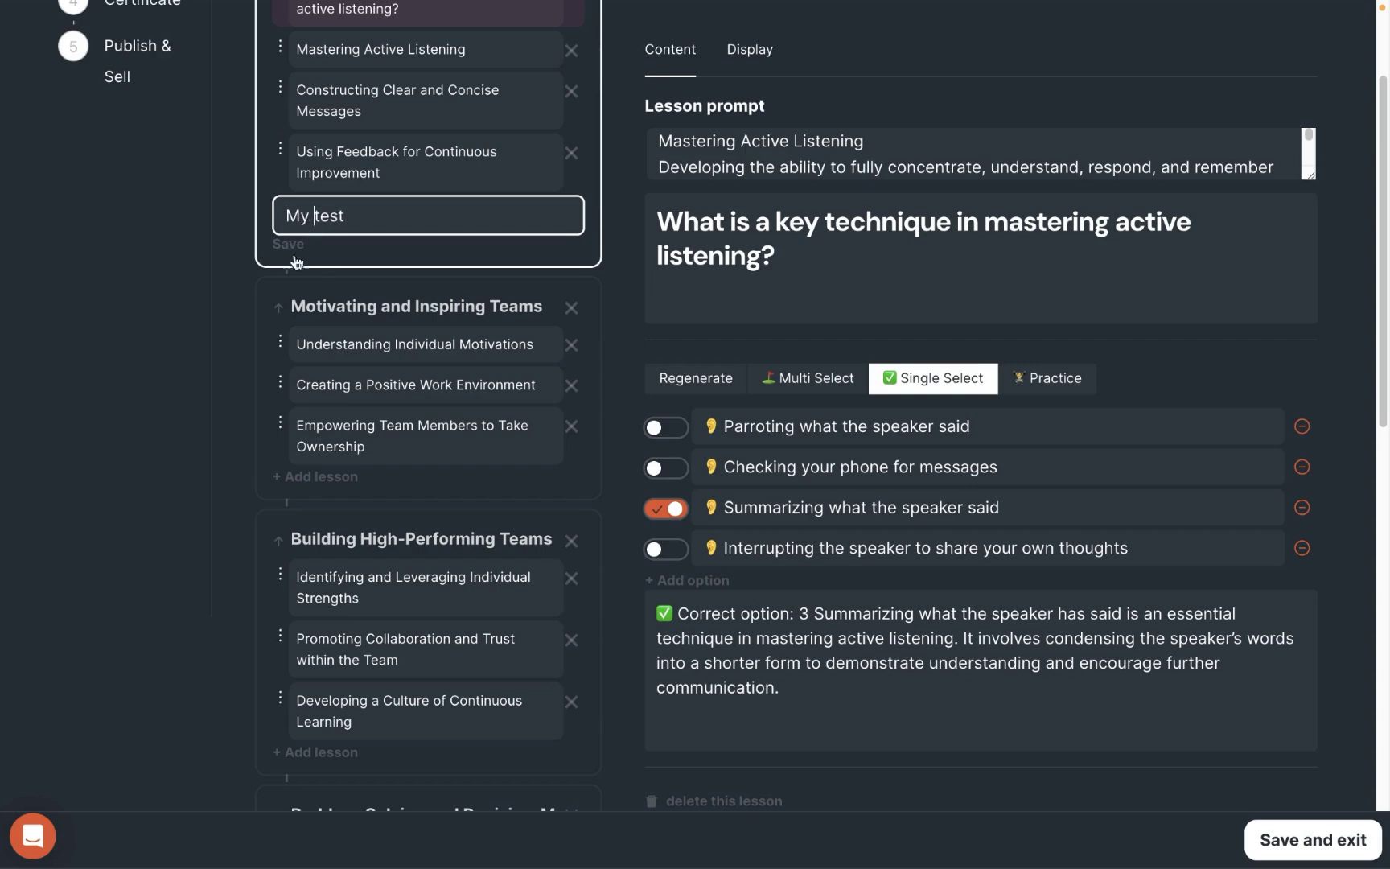
left_click(288, 244)
left_click(388, 212)
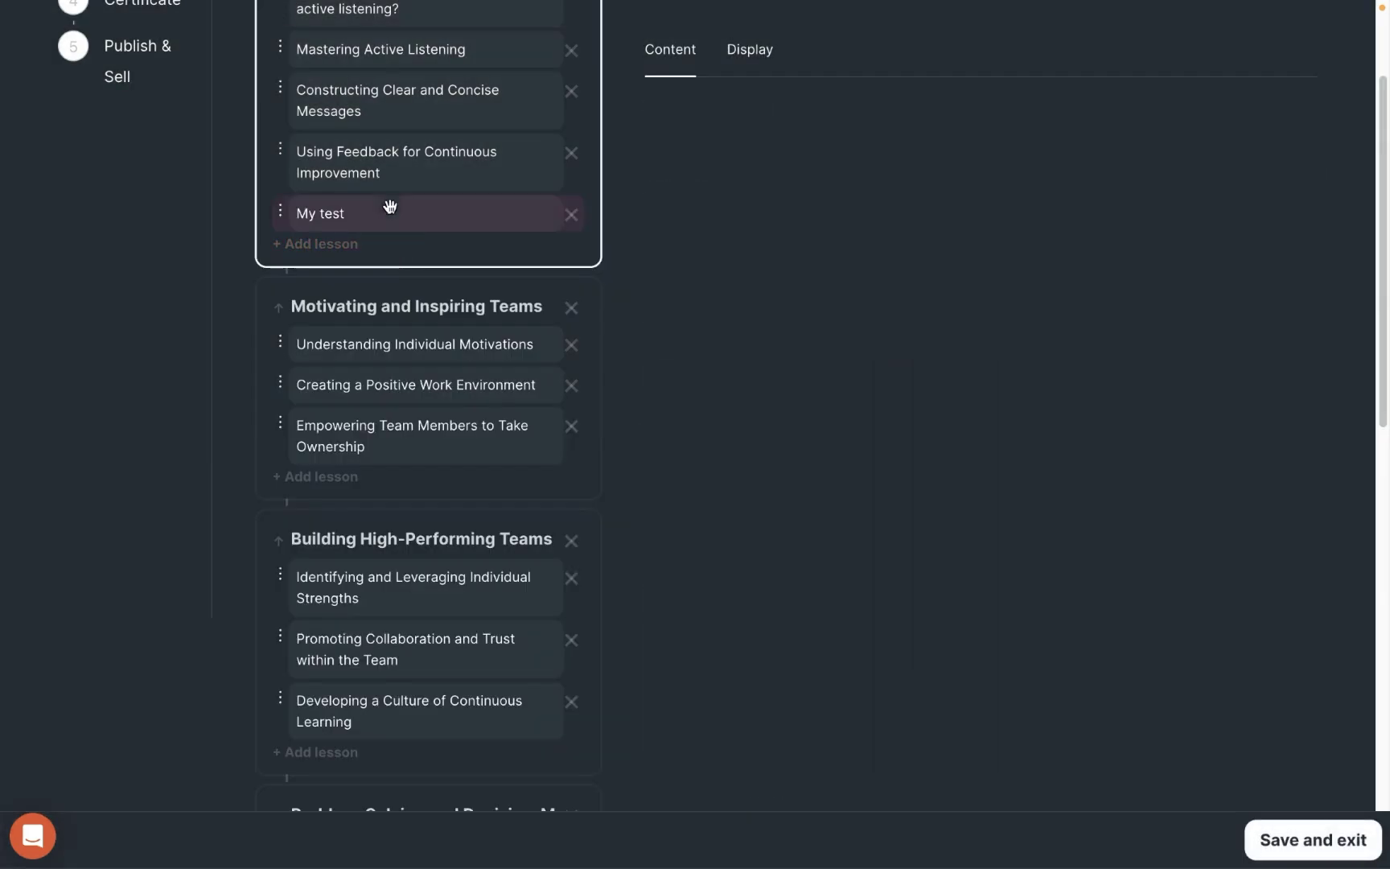
left_click(877, 316)
scroll(1043, 672, "down", 10)
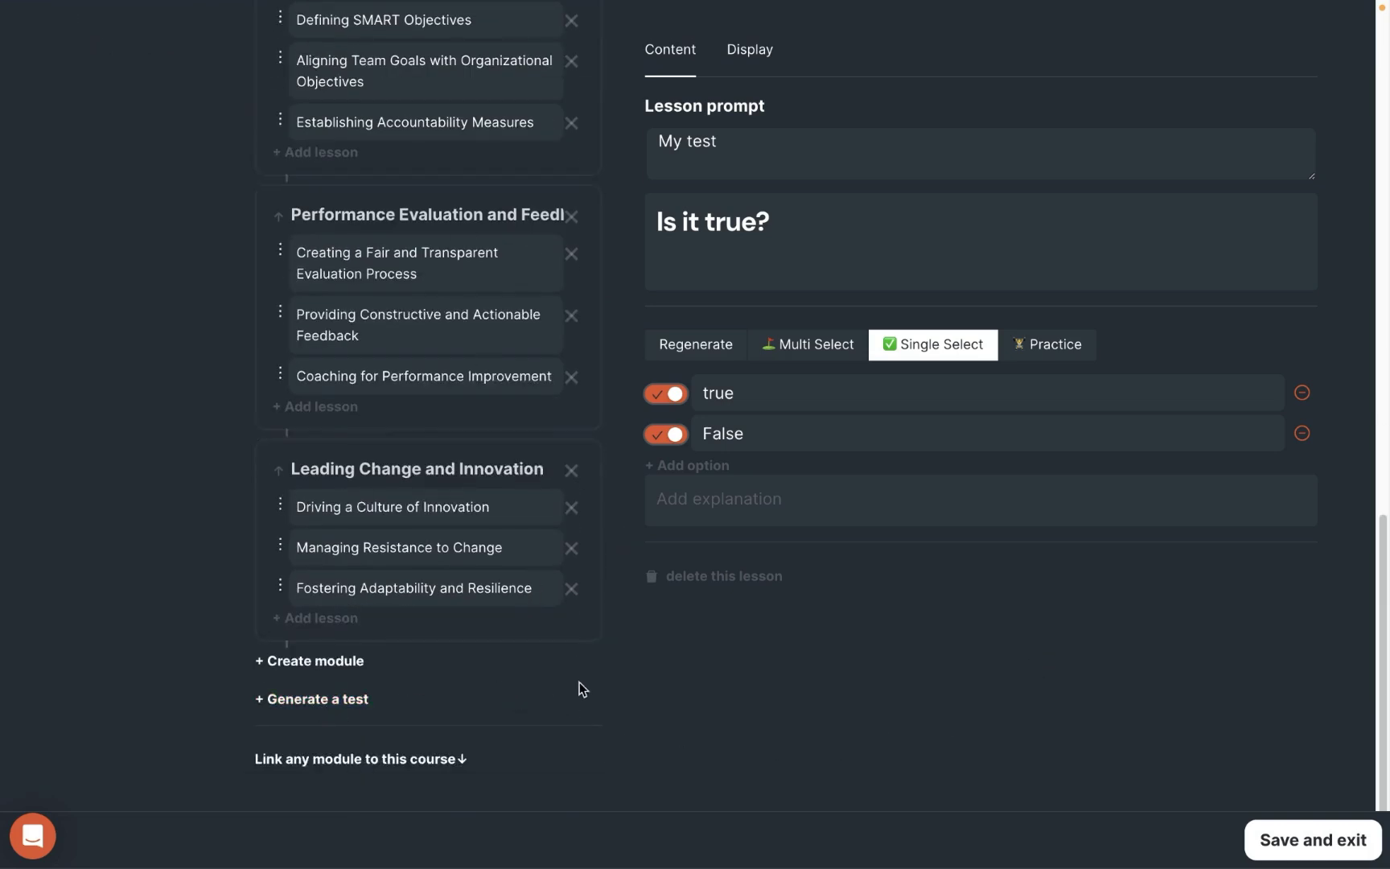
Generate a test for Effective Leadership Training after reviewing the lesson prompt
left_click(339, 699)
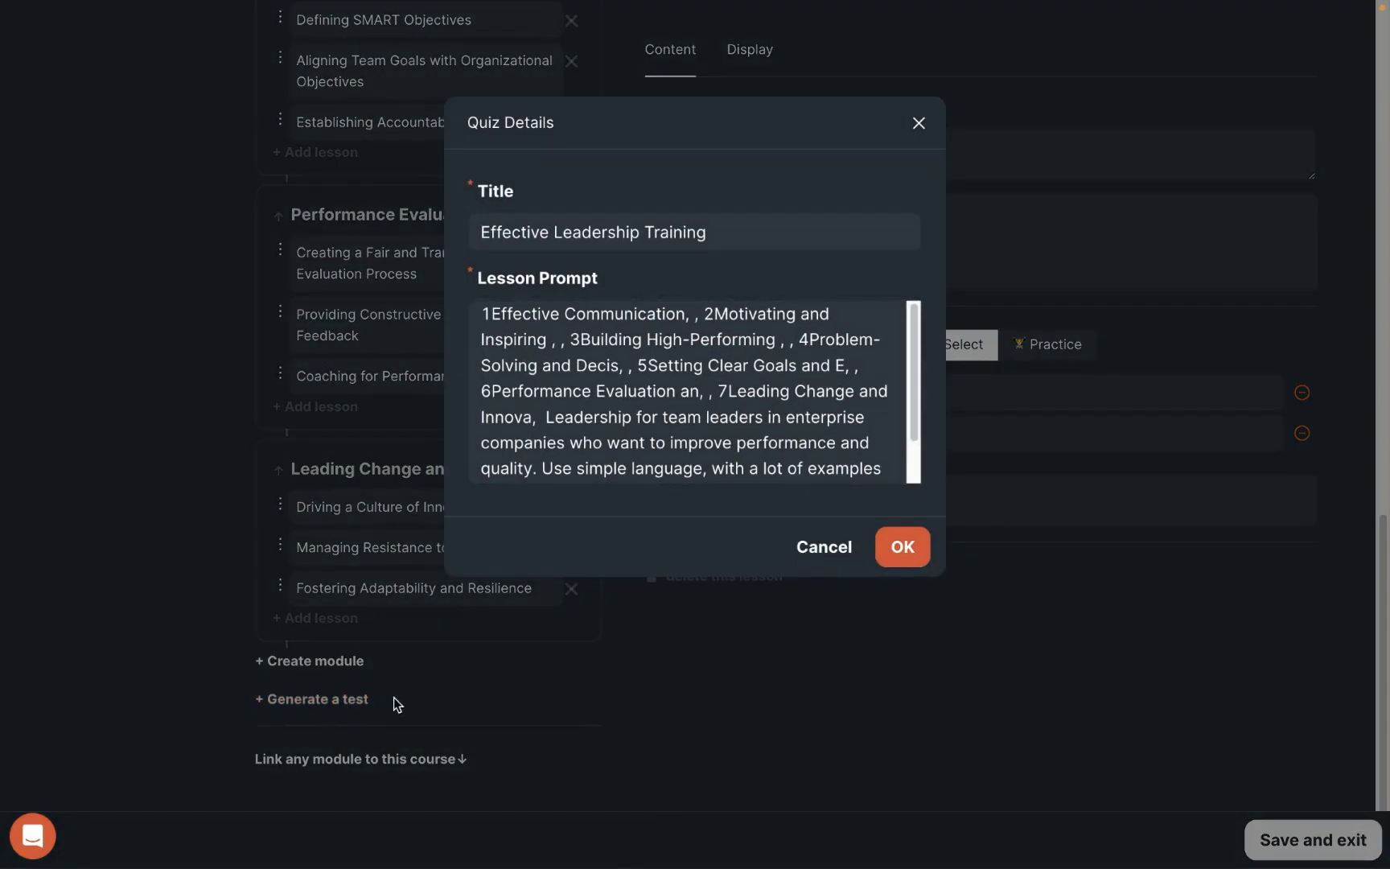
left_click(894, 476)
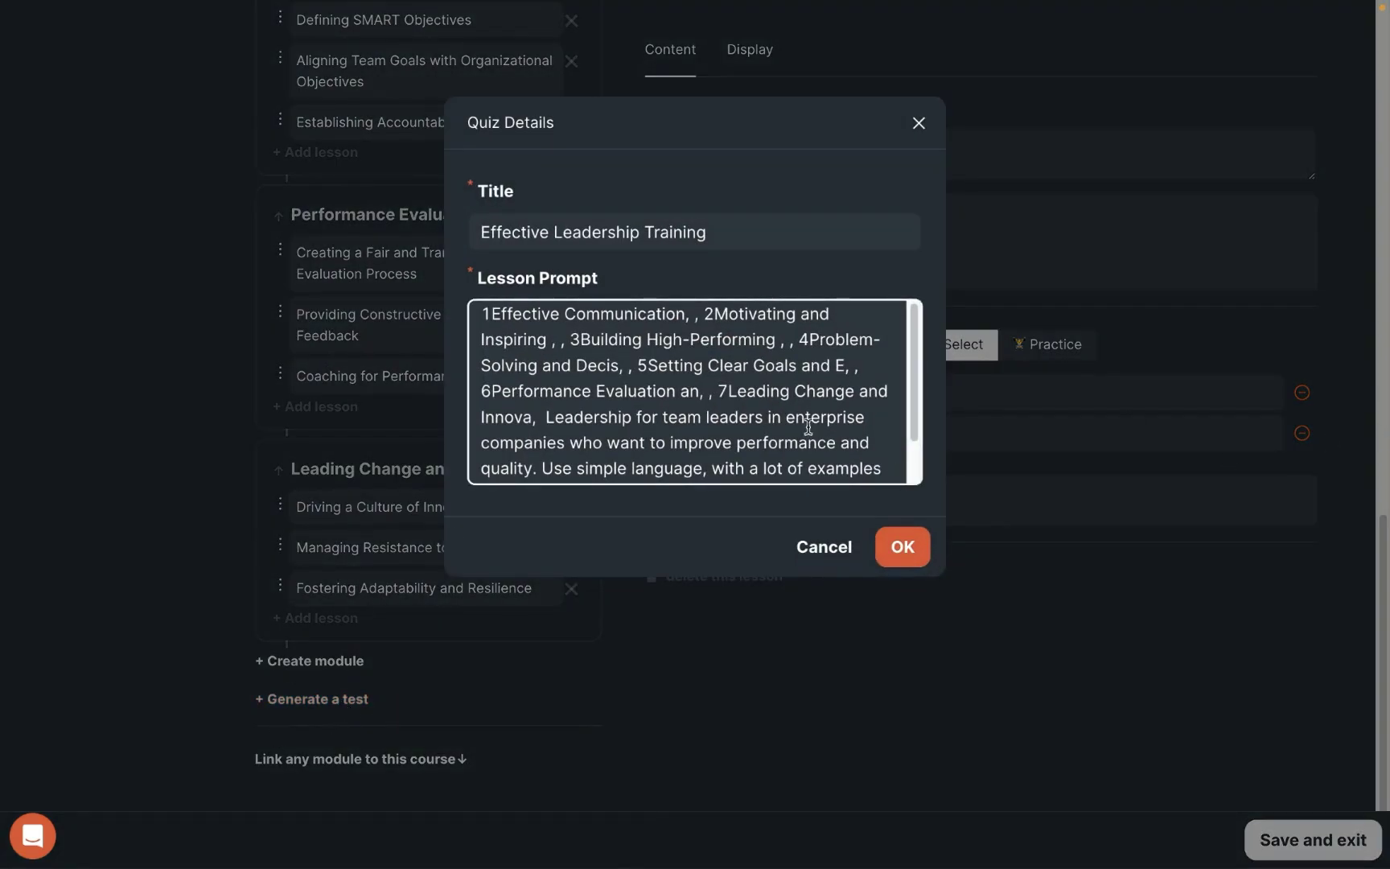
key("ctrl+a")
left_click(575, 372)
key("ctrl+a")
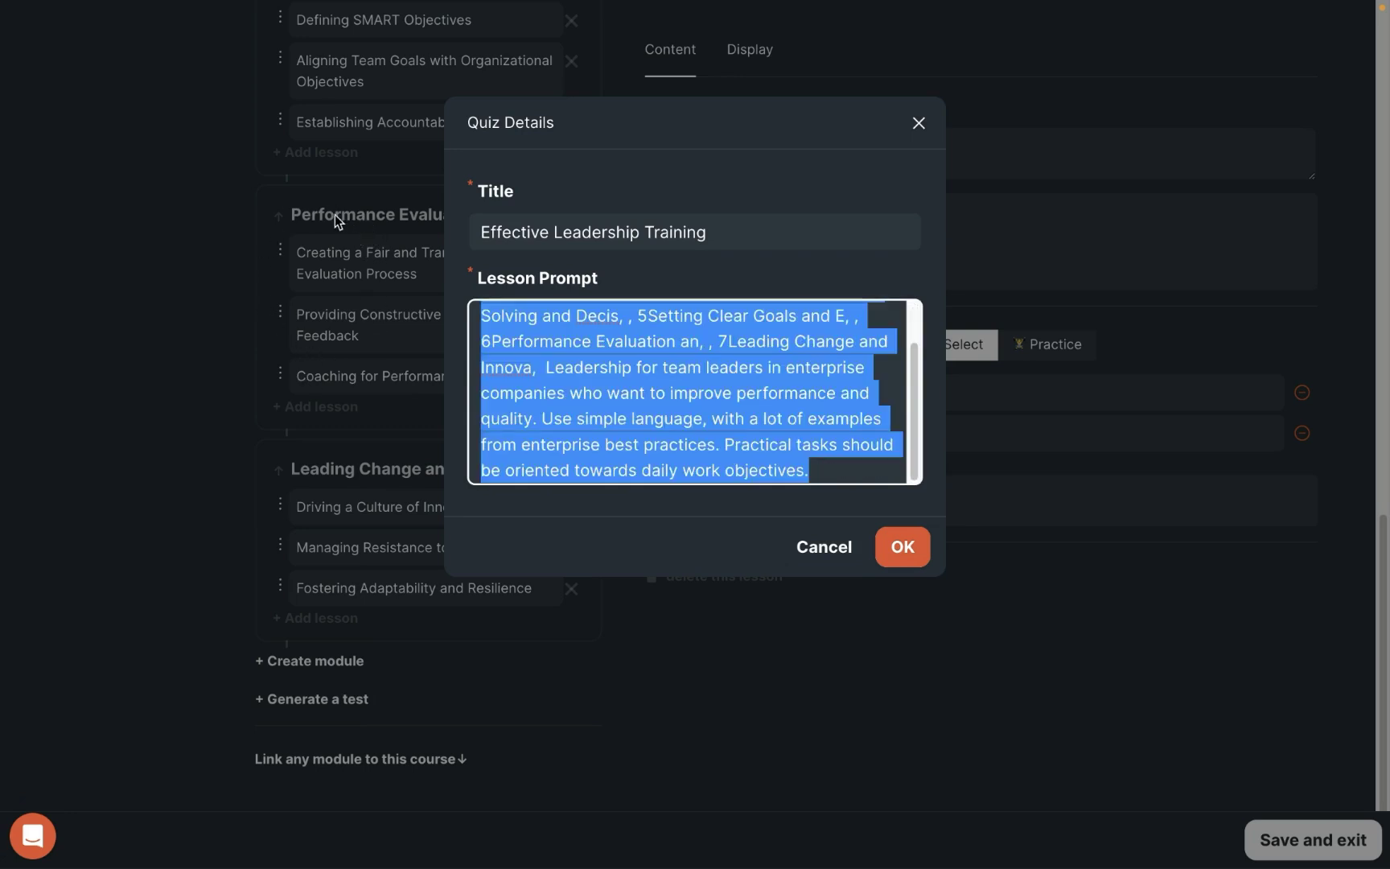
left_click(581, 375)
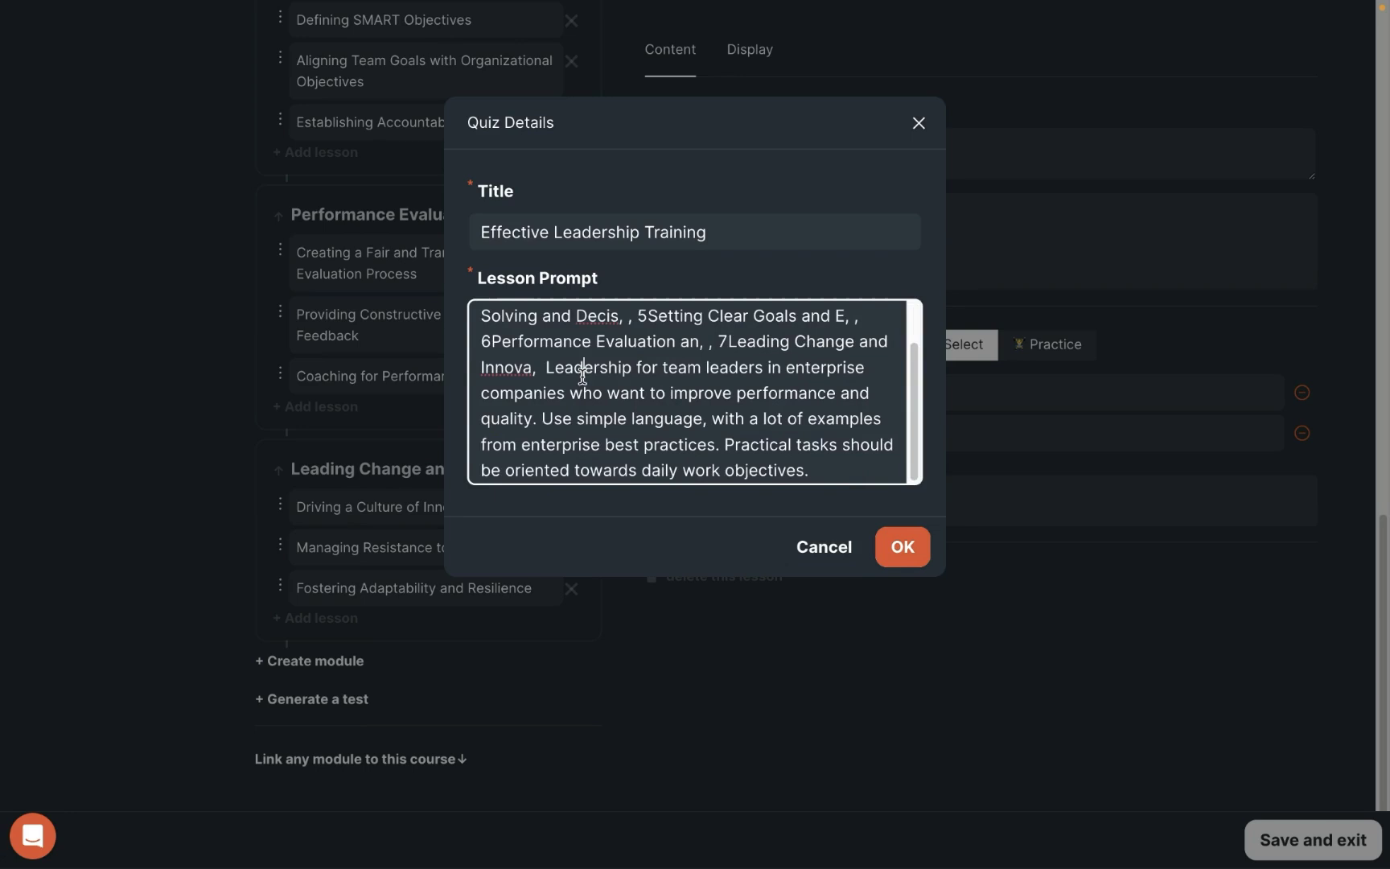
left_click(879, 572)
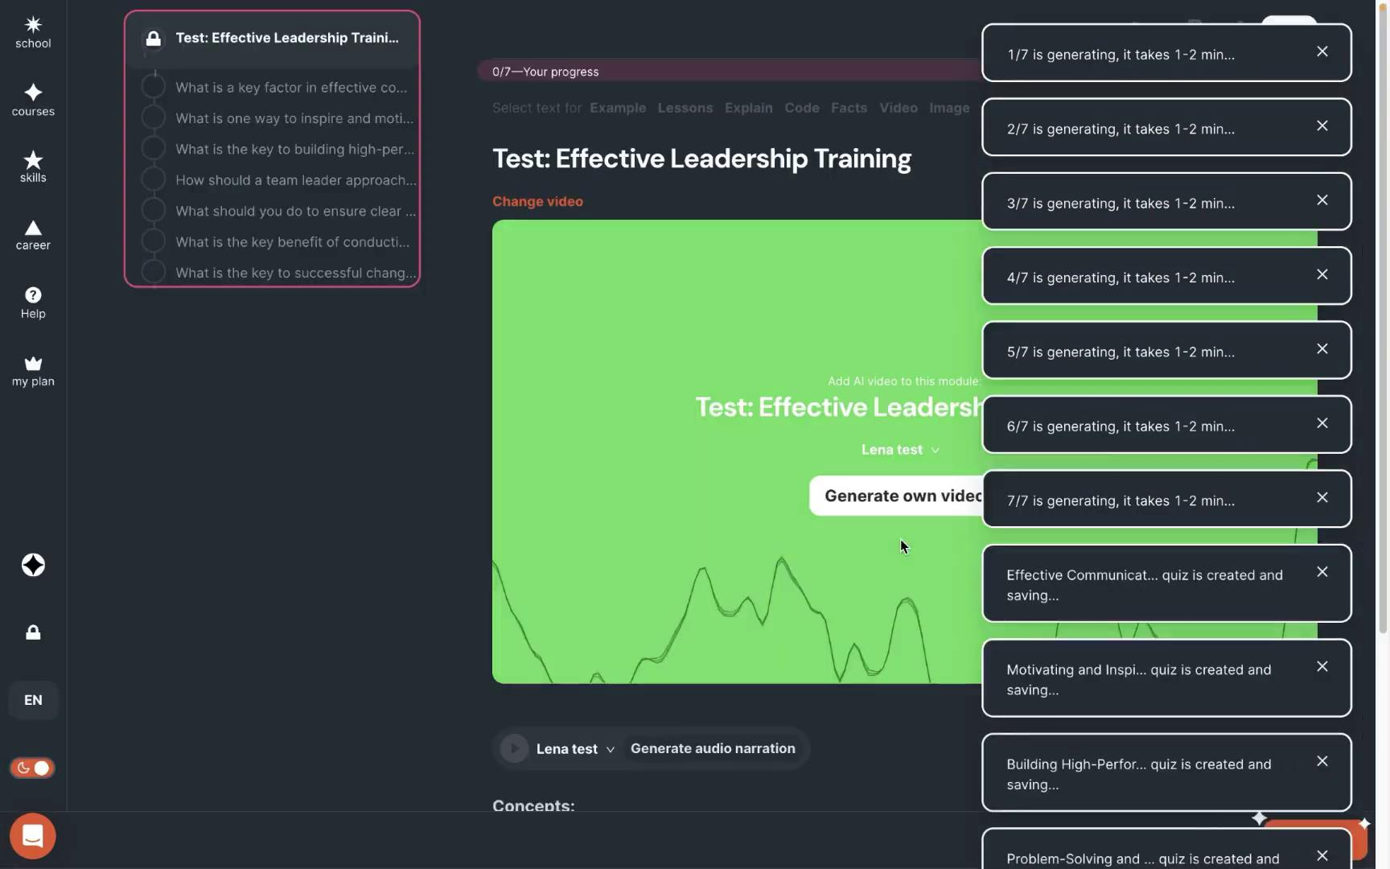
Step through the seven generated test questions with Continue
scroll(746, 564, "down", 5)
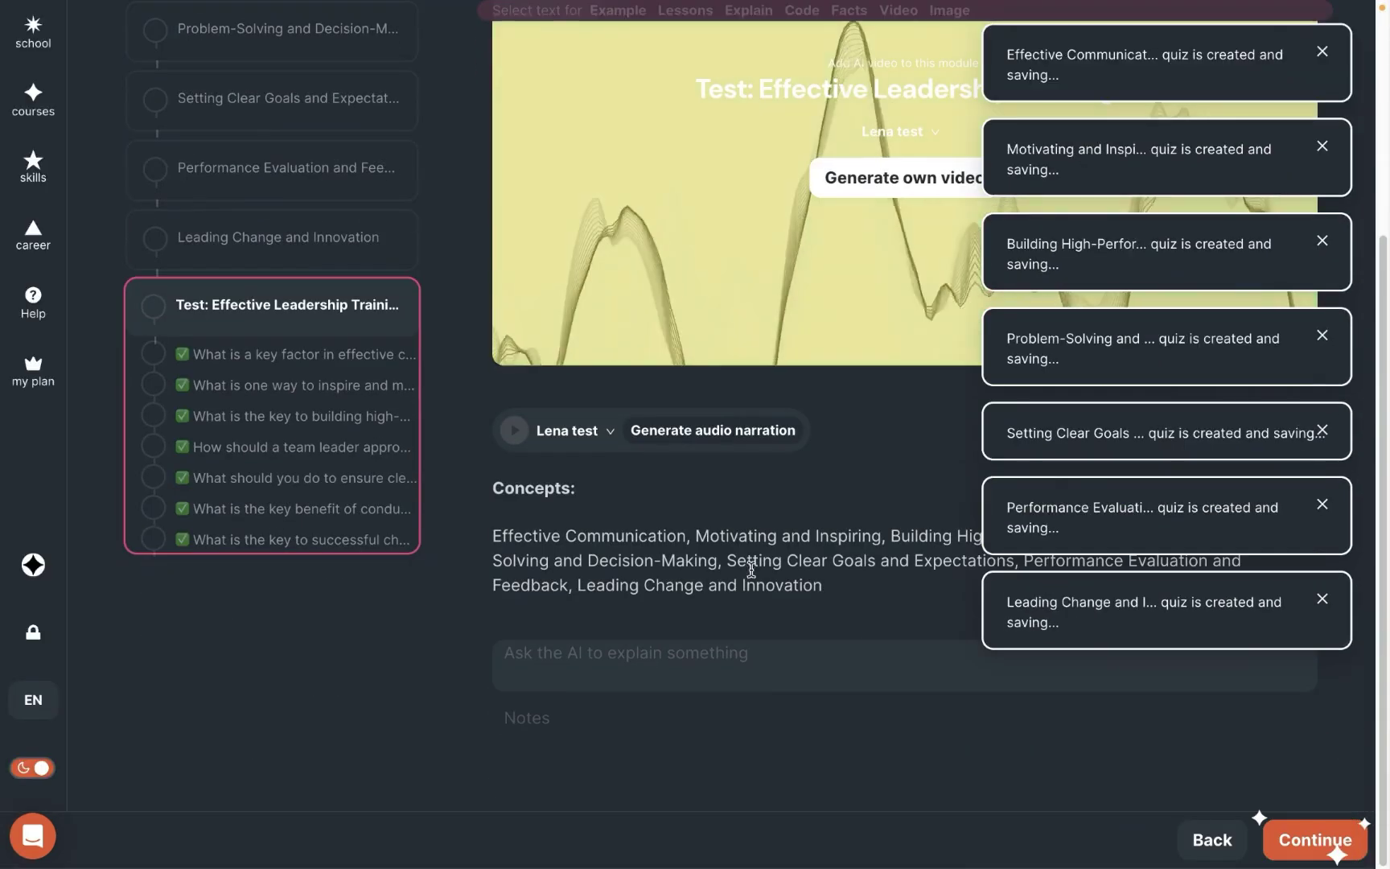
left_click(1316, 840)
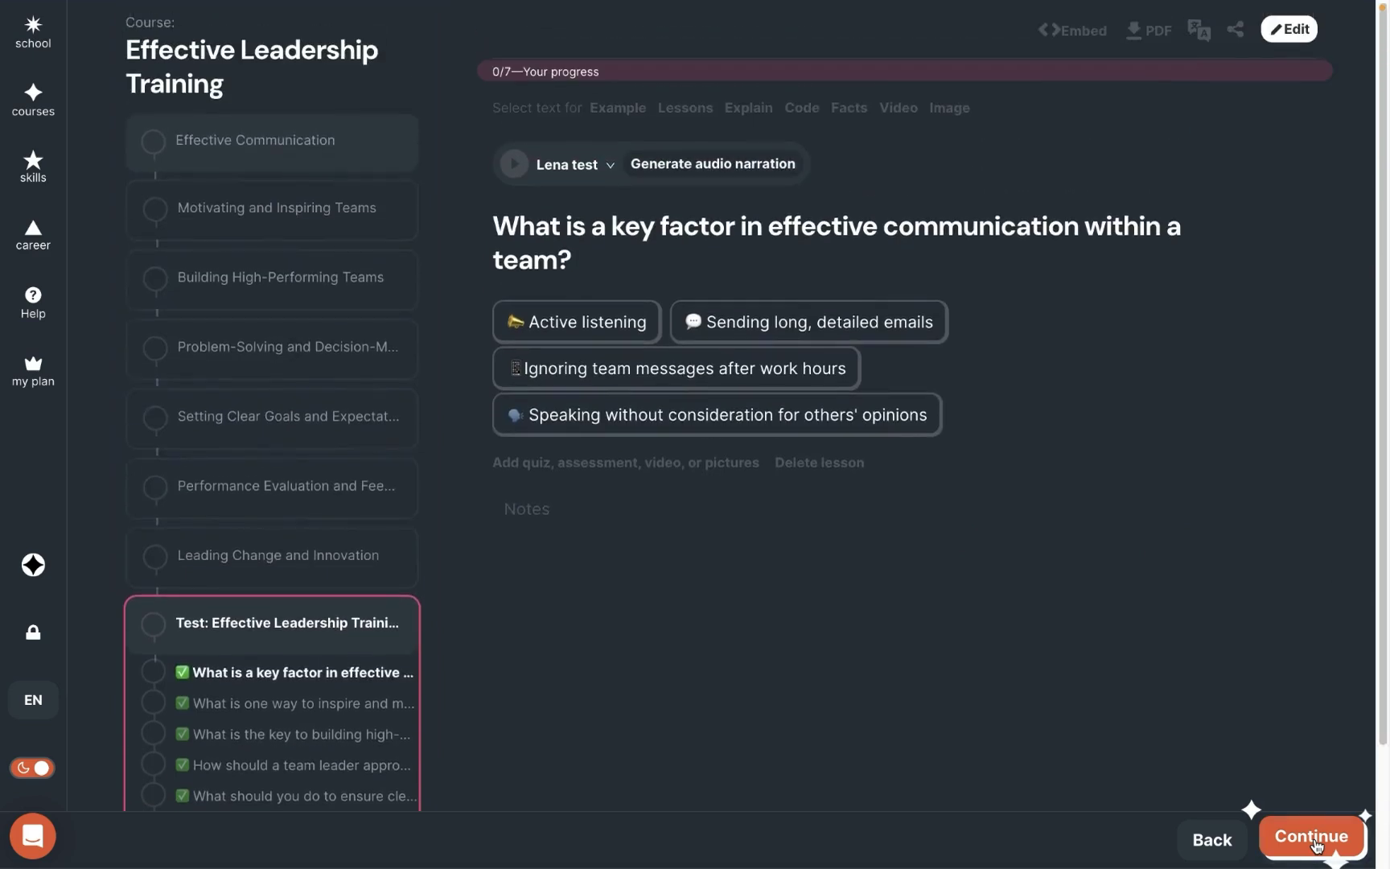
left_click(1315, 841)
left_click(1316, 841)
left_click(1316, 841)
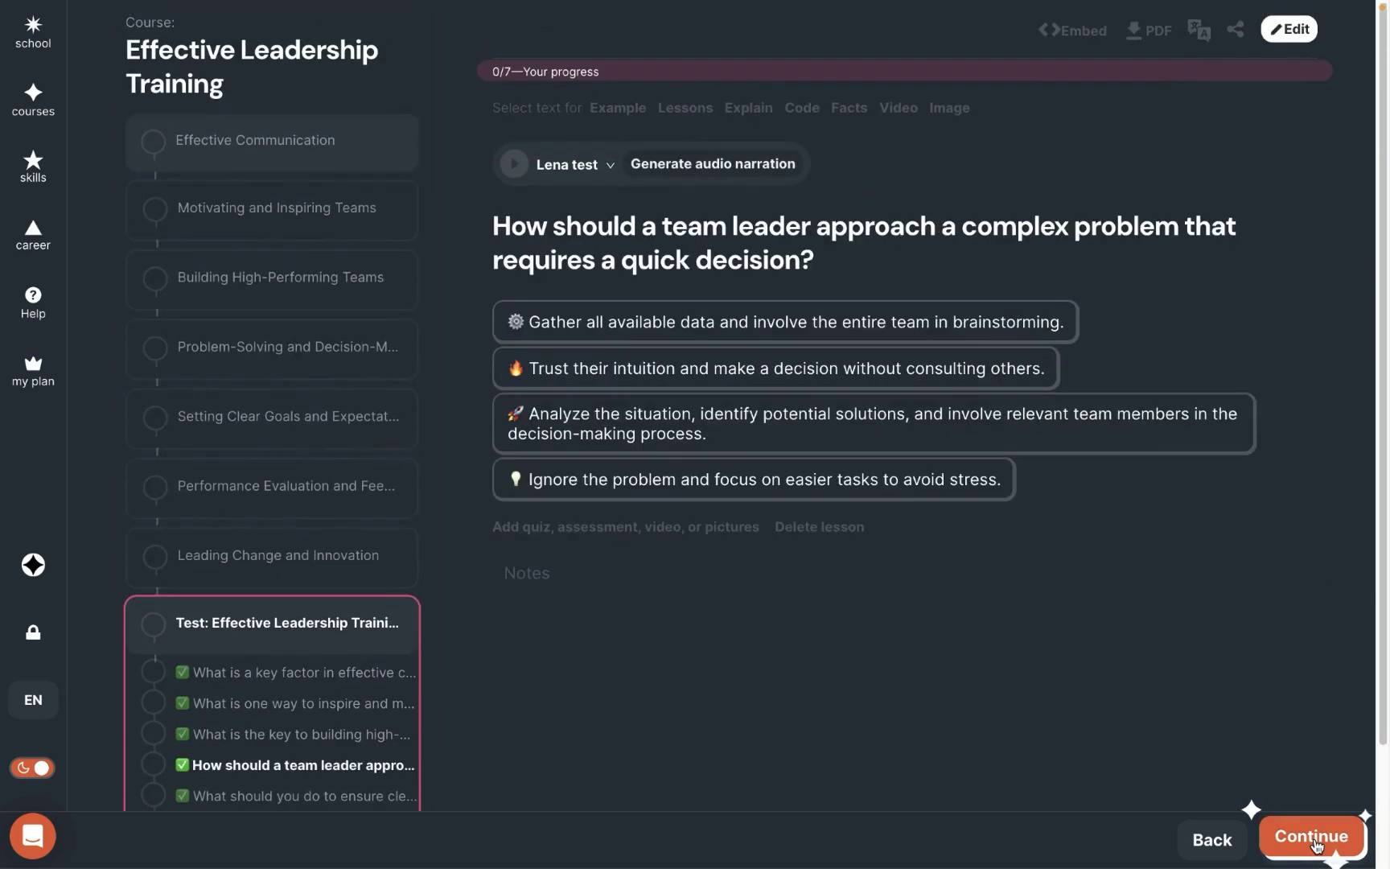
left_click(1315, 841)
left_click(1315, 841)
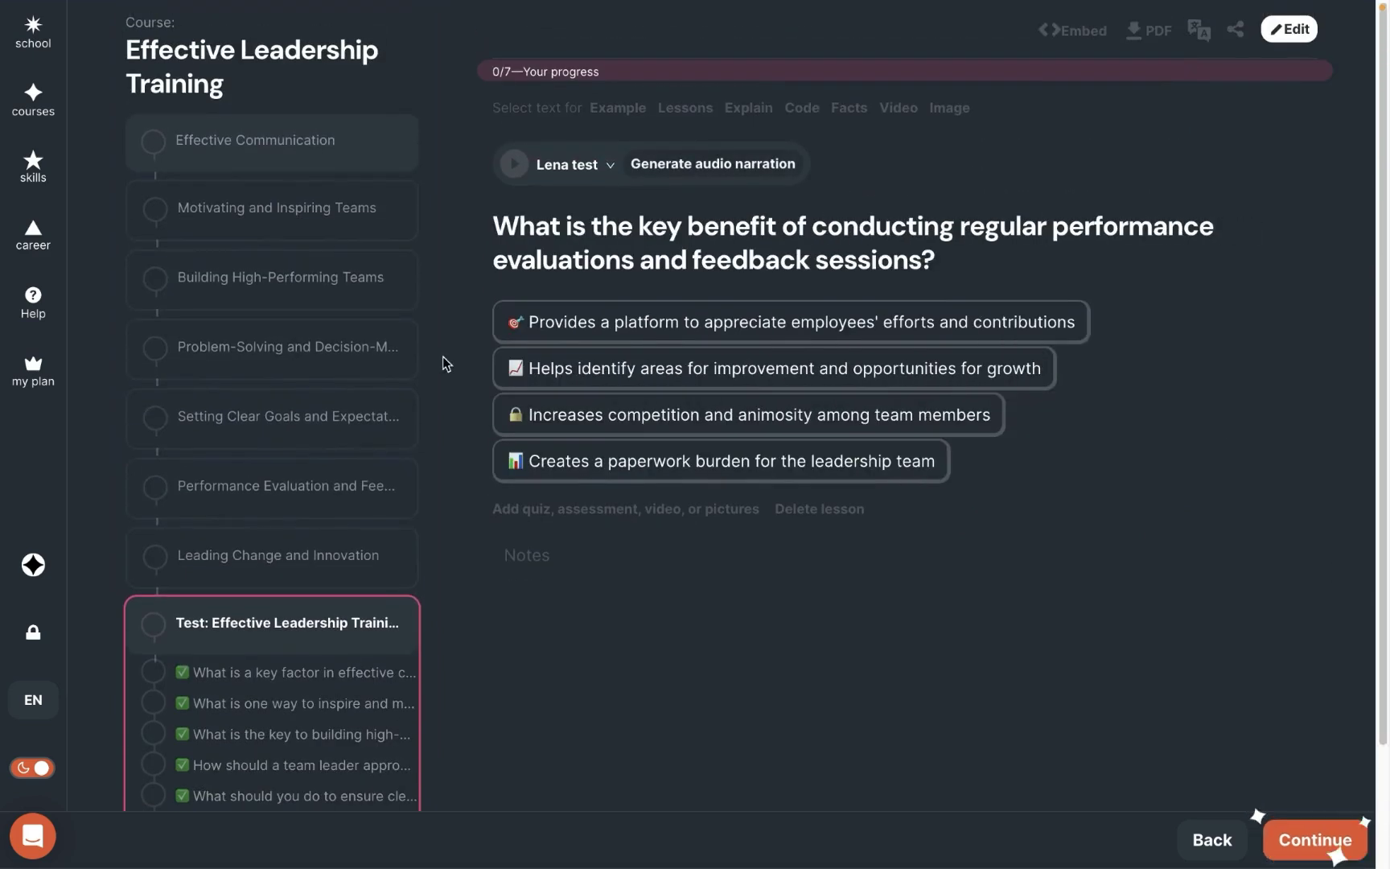
scroll(466, 584, "down", 2)
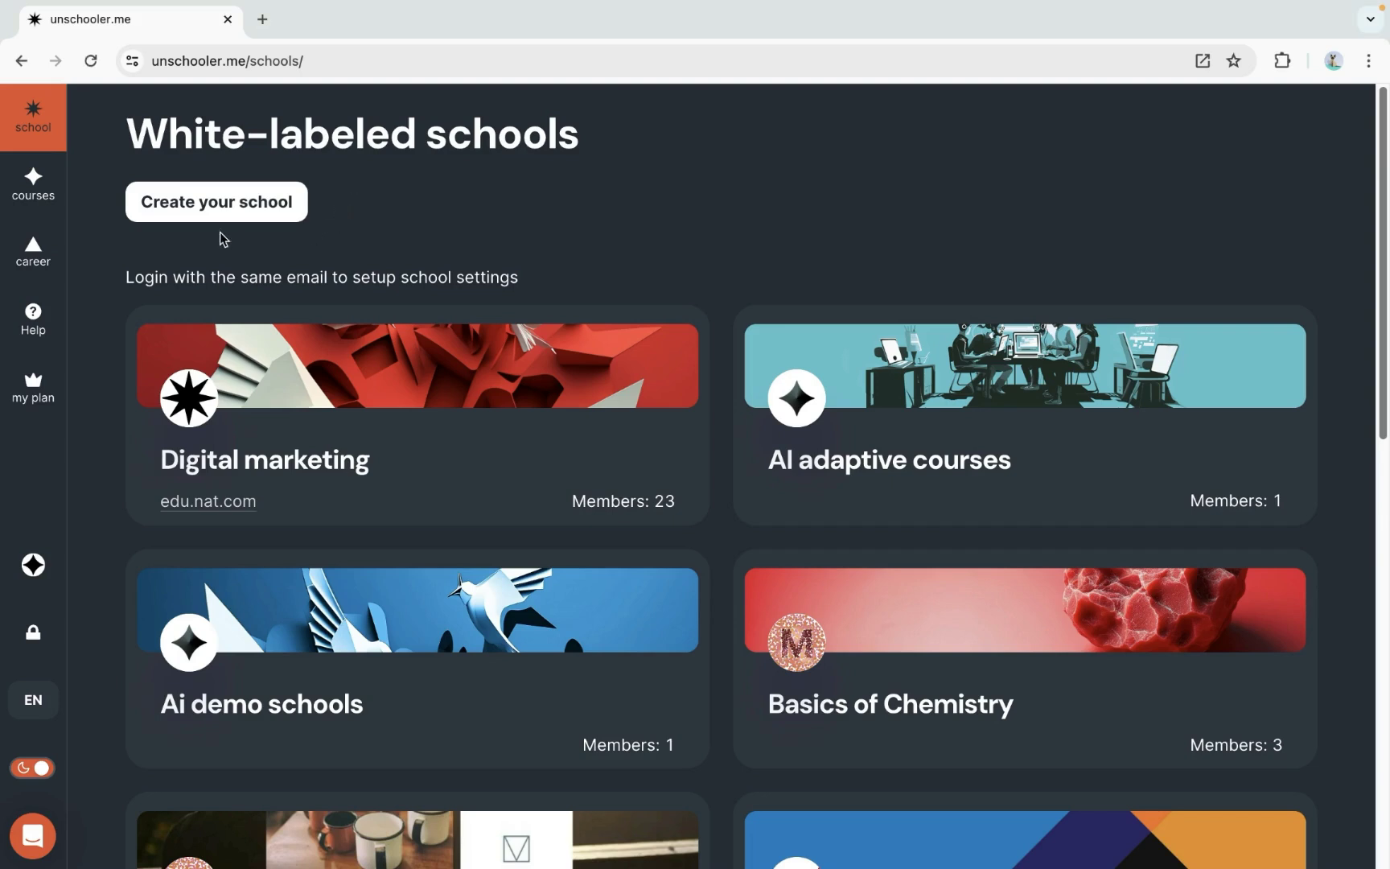
Create School of Leader on leadership-training with logo, cover and logo.png favicon, and save
left_click(211, 201)
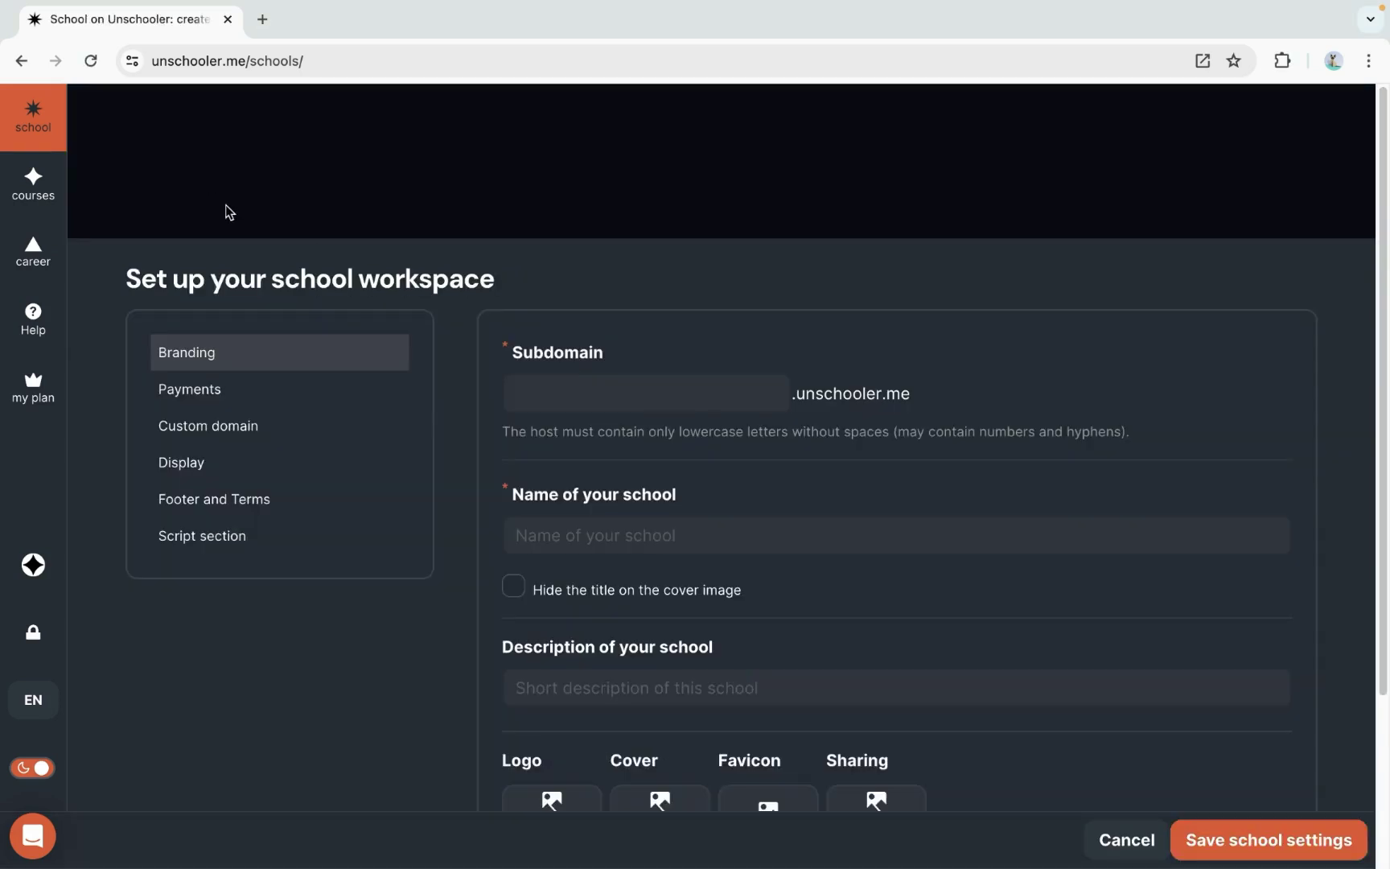
scroll(471, 367, "down", 1)
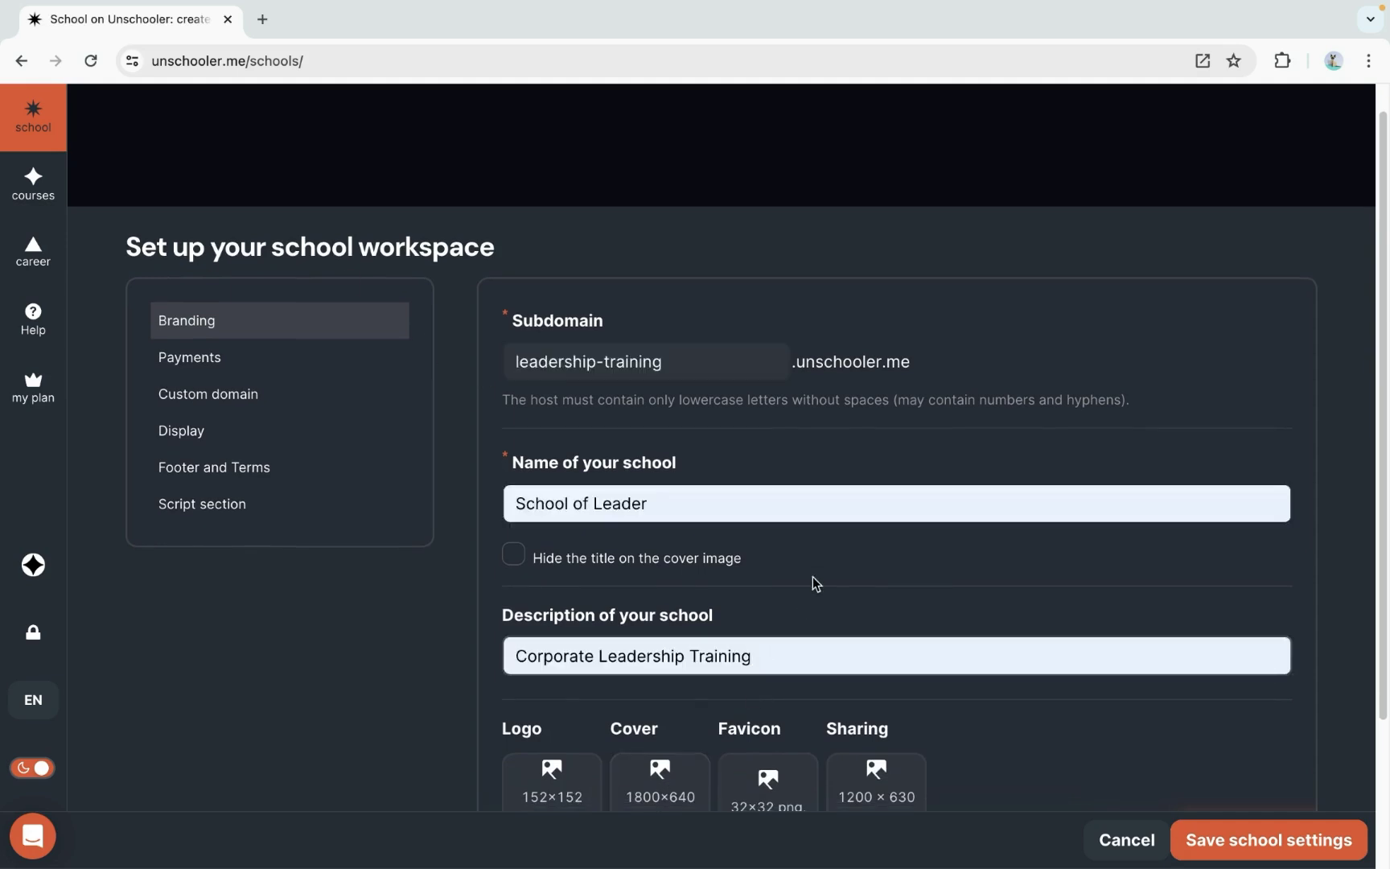
scroll(813, 580, "down", 3)
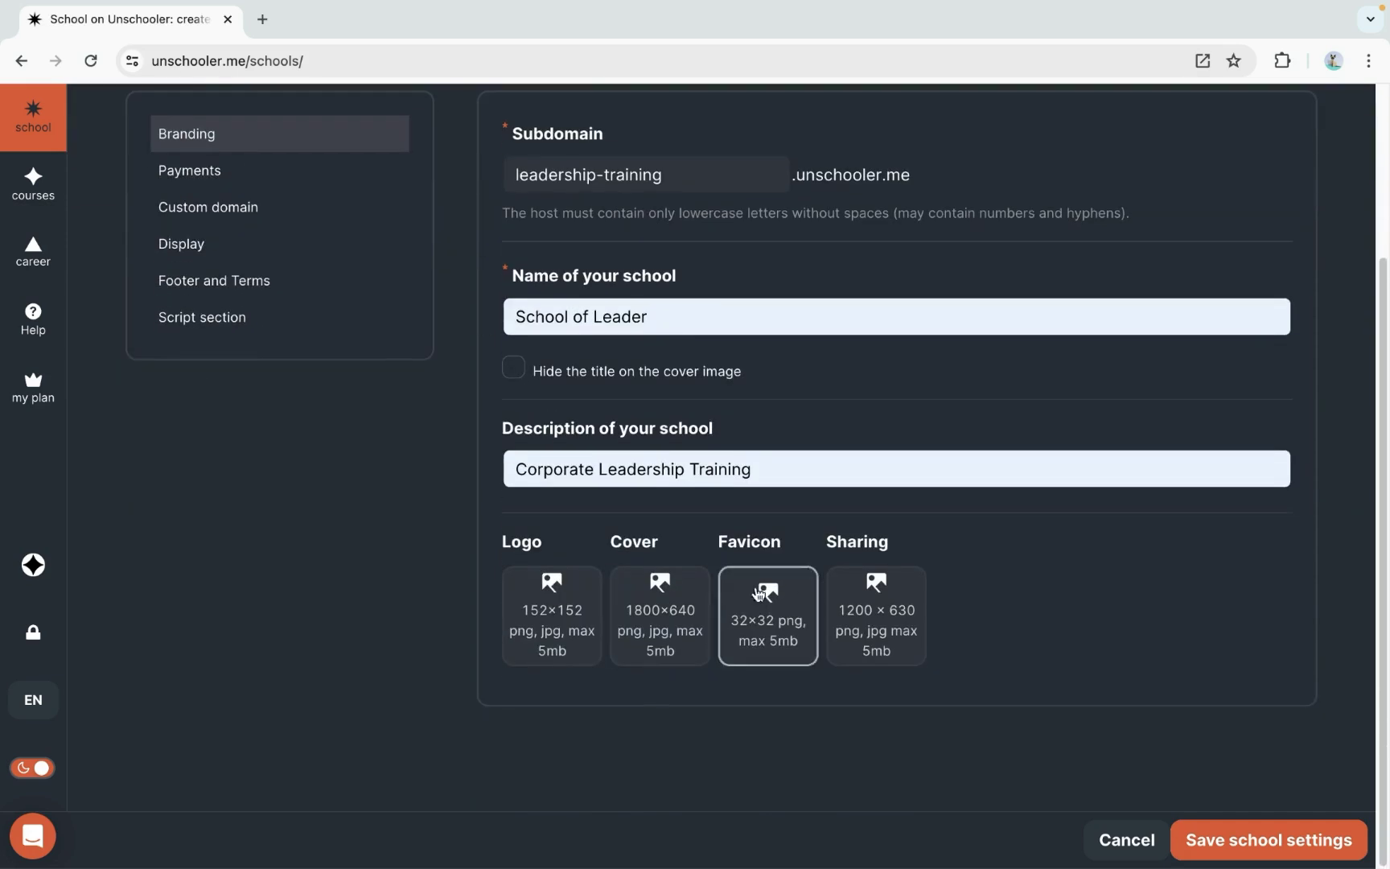
left_click(536, 640)
double_click(535, 573)
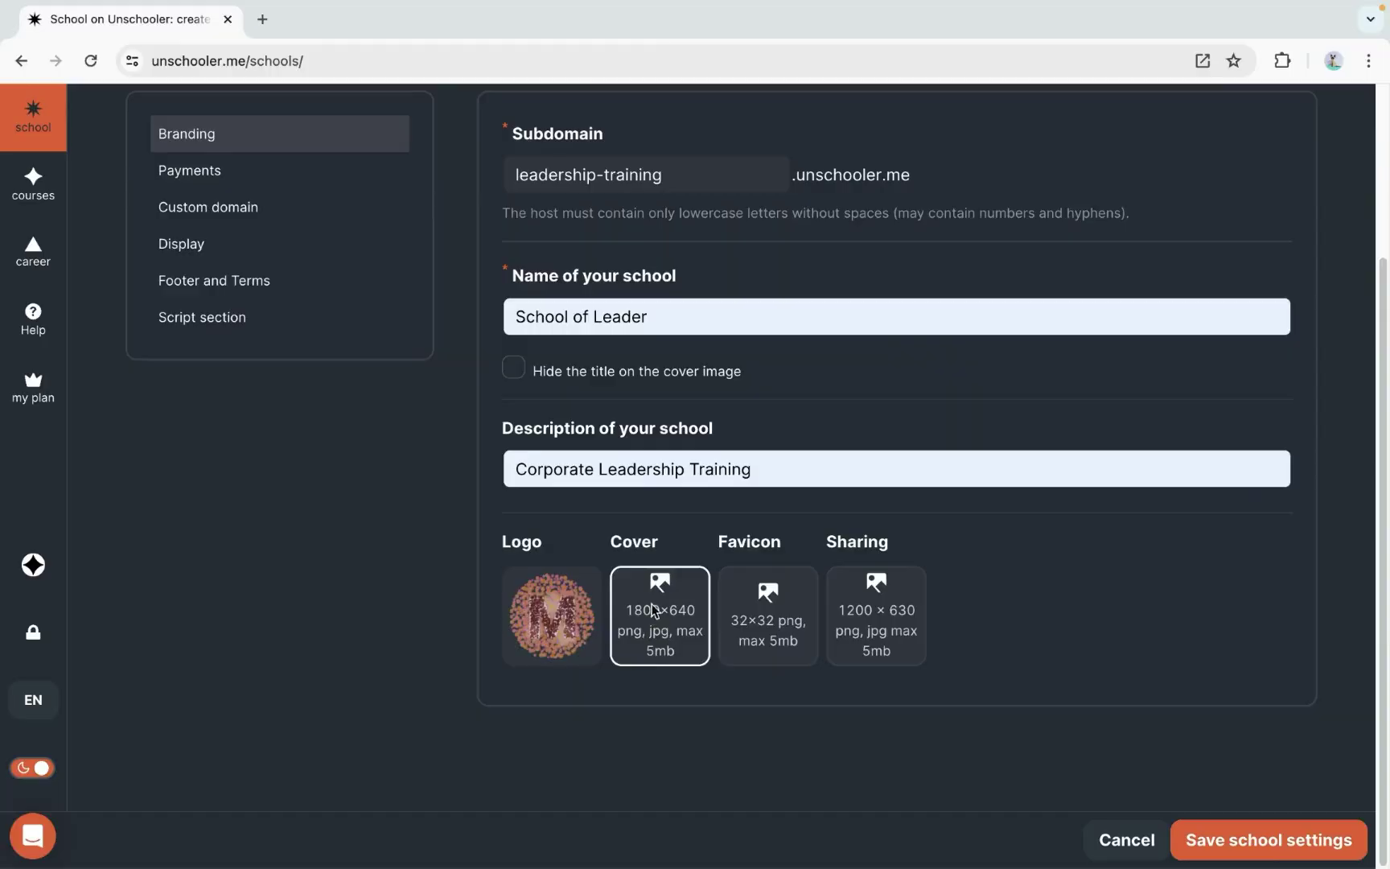
left_click(648, 603)
double_click(431, 171)
left_click(762, 608)
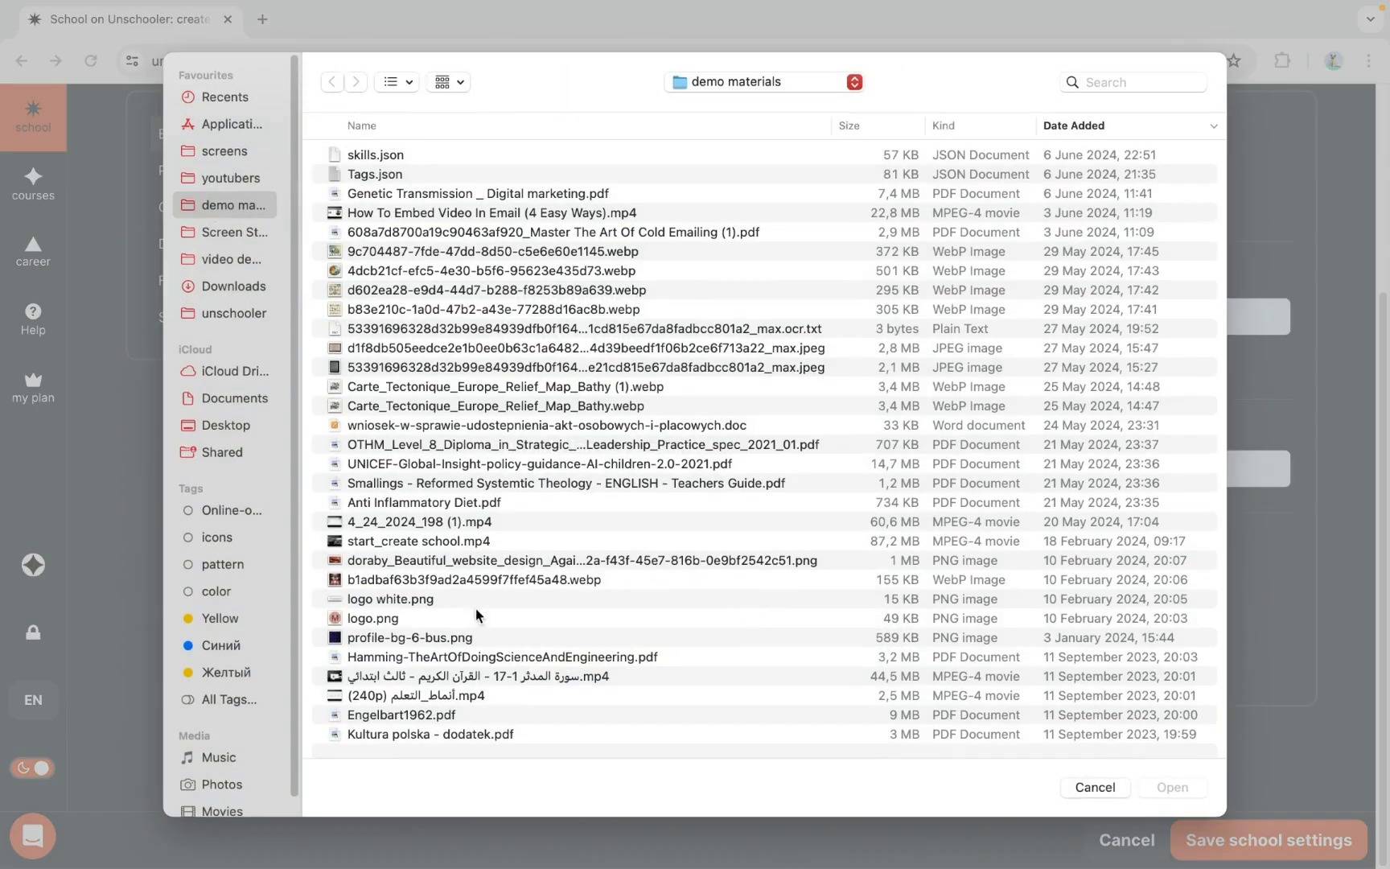
double_click(473, 617)
scroll(489, 491, "up", 5)
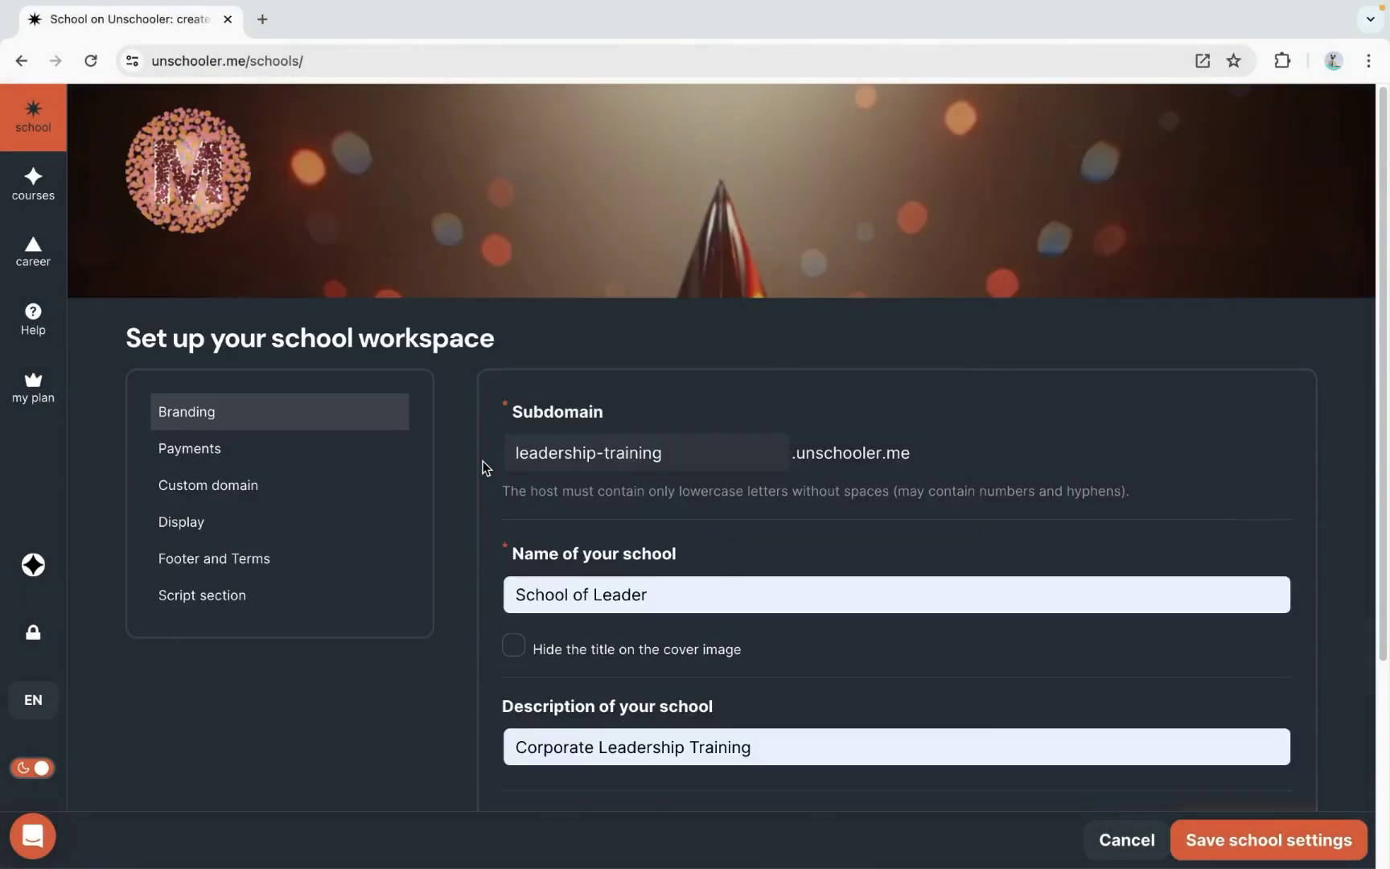
left_click(1207, 847)
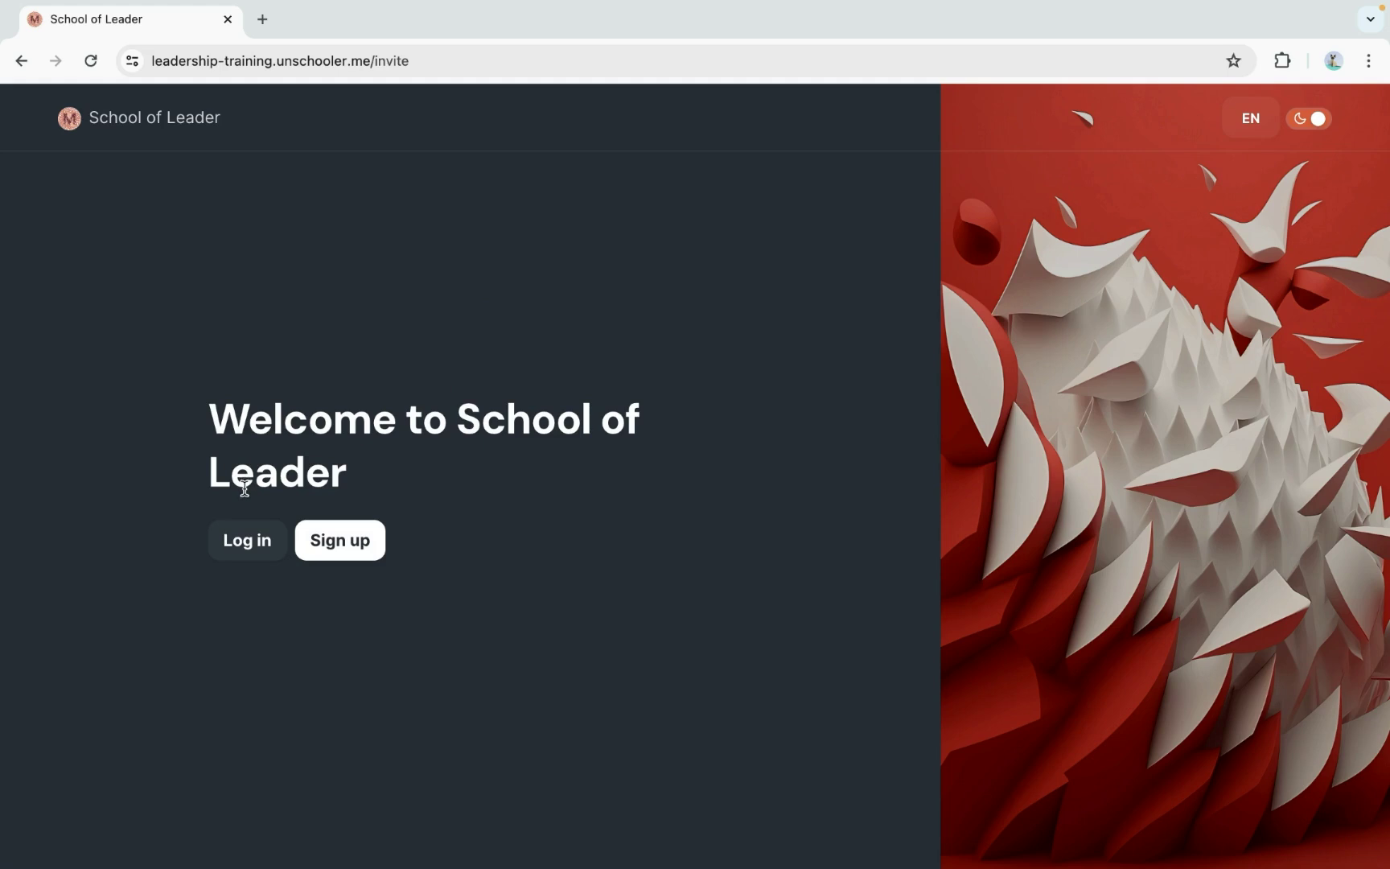
Log in to the School of Leader site and switch it to light mode
left_click(239, 541)
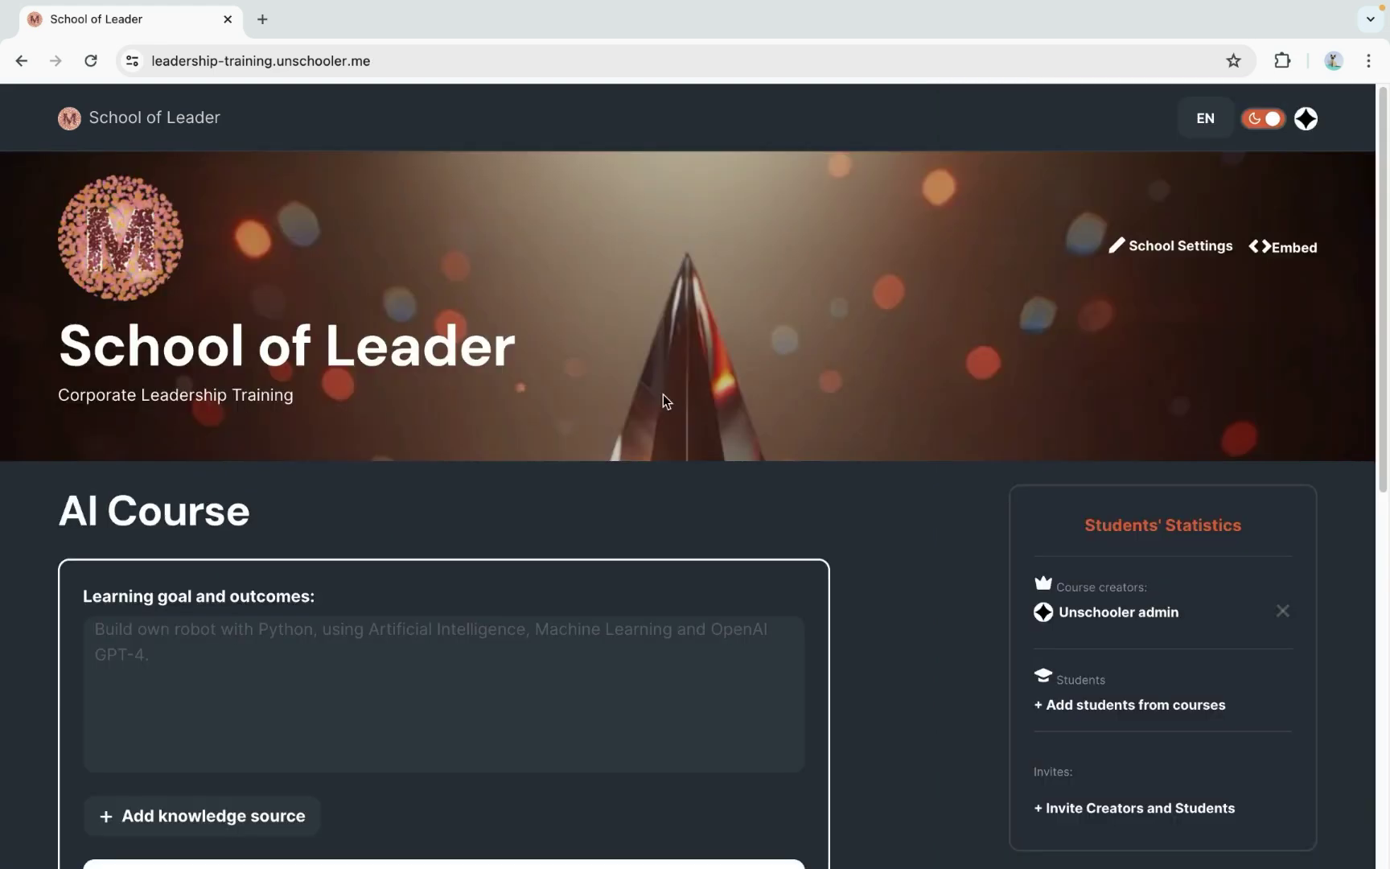
left_click(1272, 121)
scroll(800, 452, "down", 8)
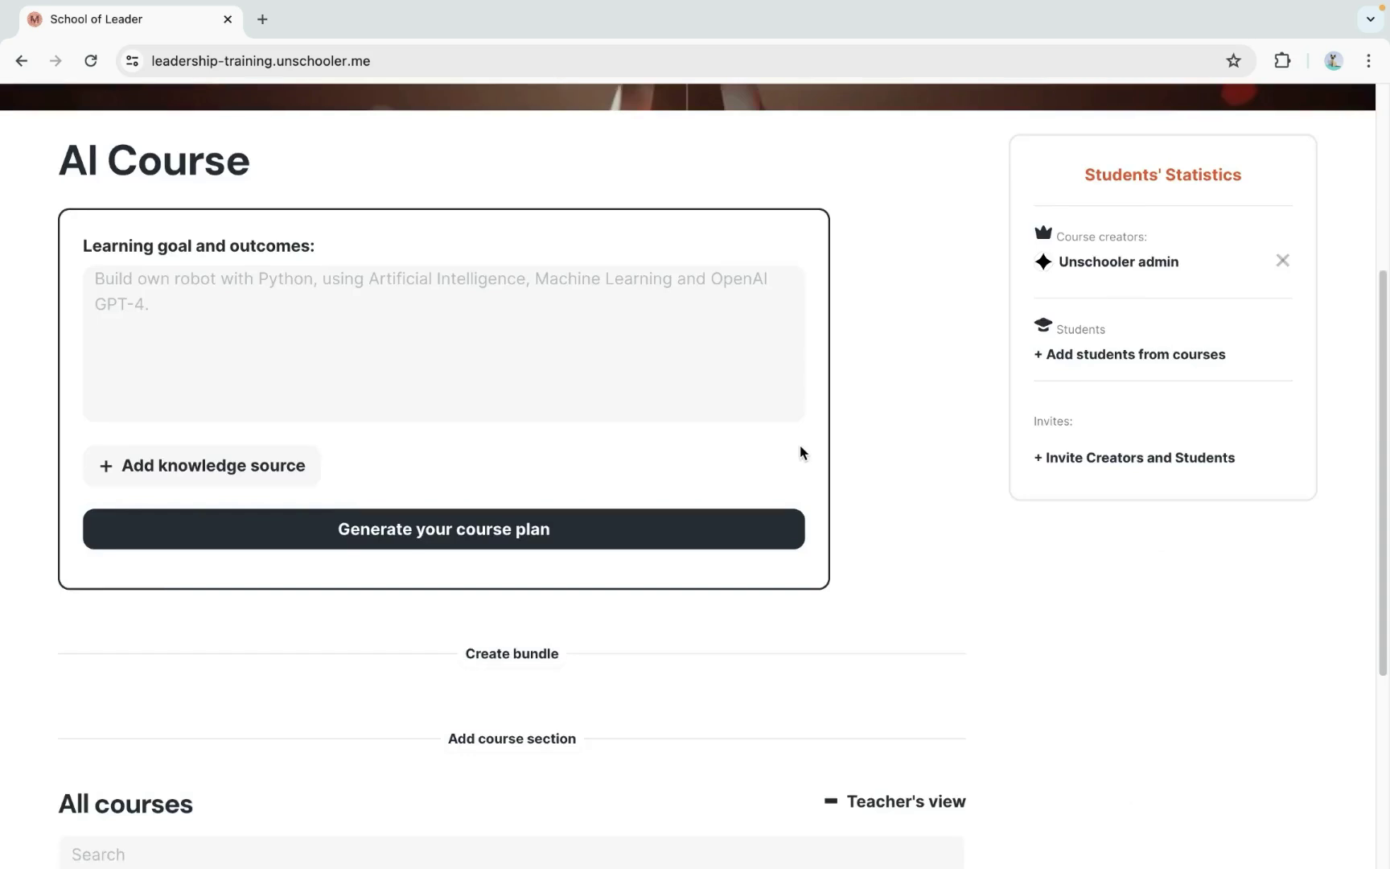
scroll(851, 432, "up", 8)
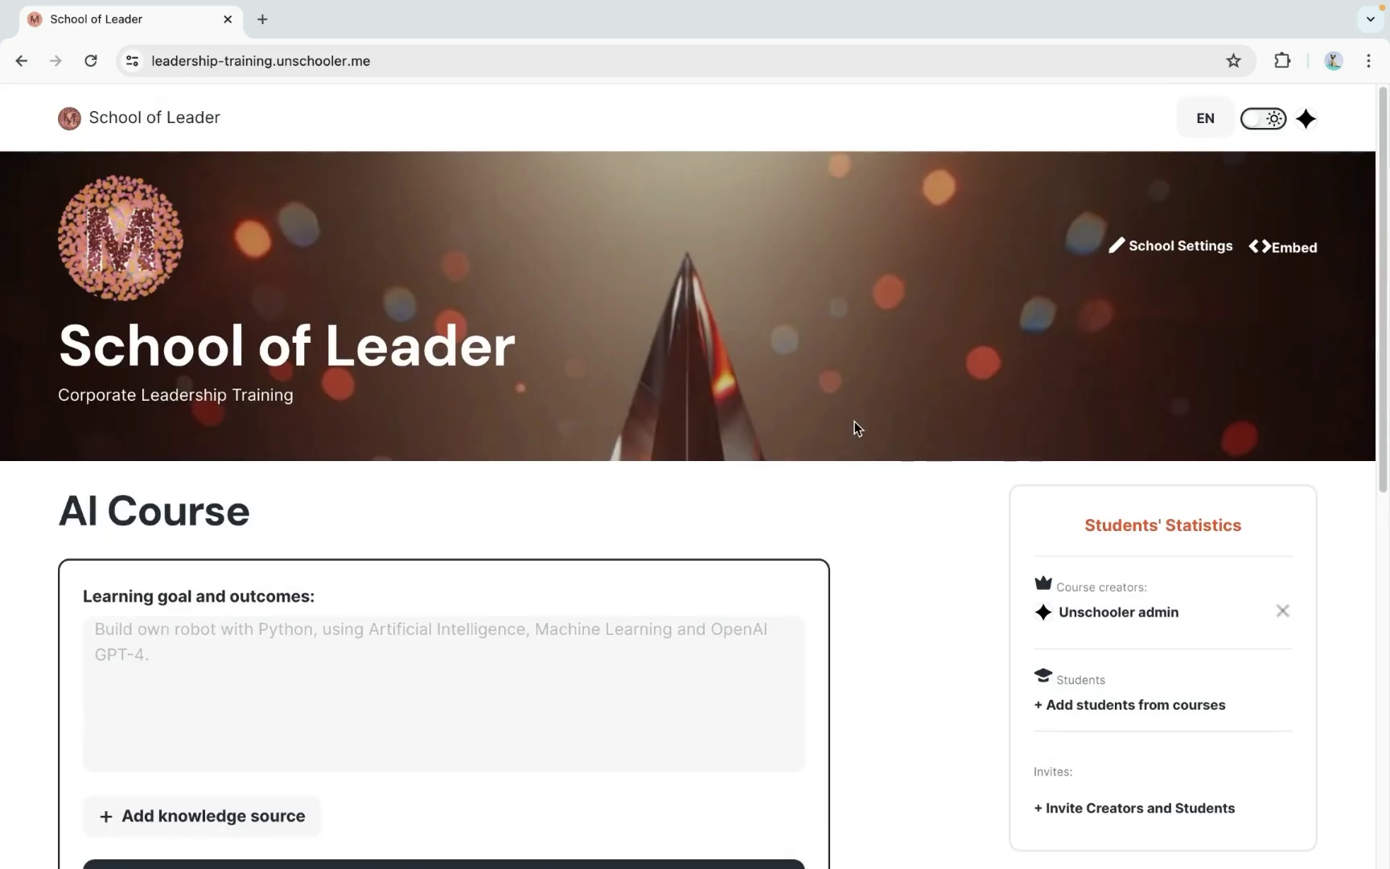
Open the school settings and keep United States Dollar as the payment currency
left_click(1159, 248)
scroll(1127, 256, "down", 2)
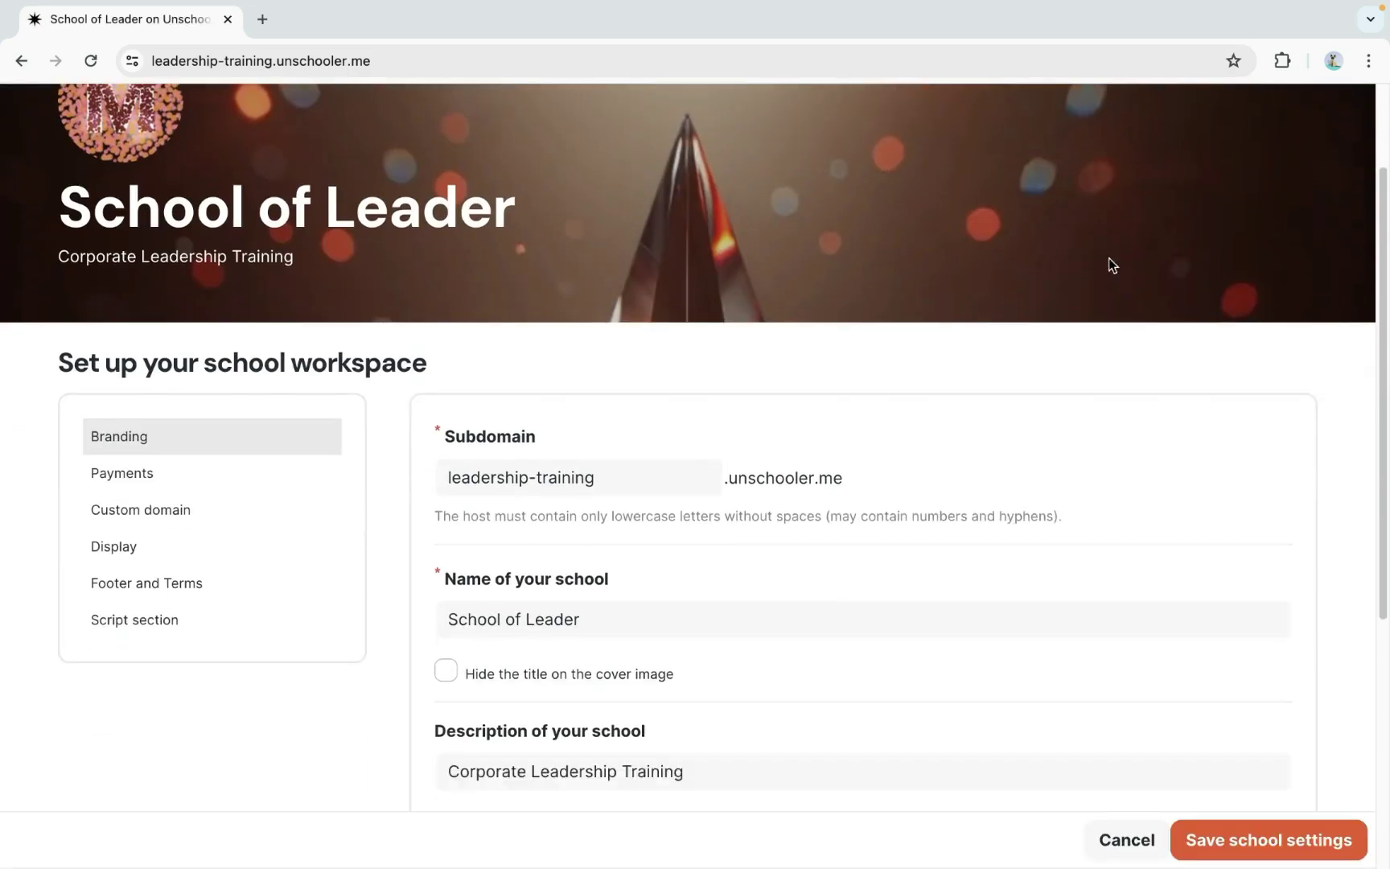
left_click(175, 509)
left_click(171, 477)
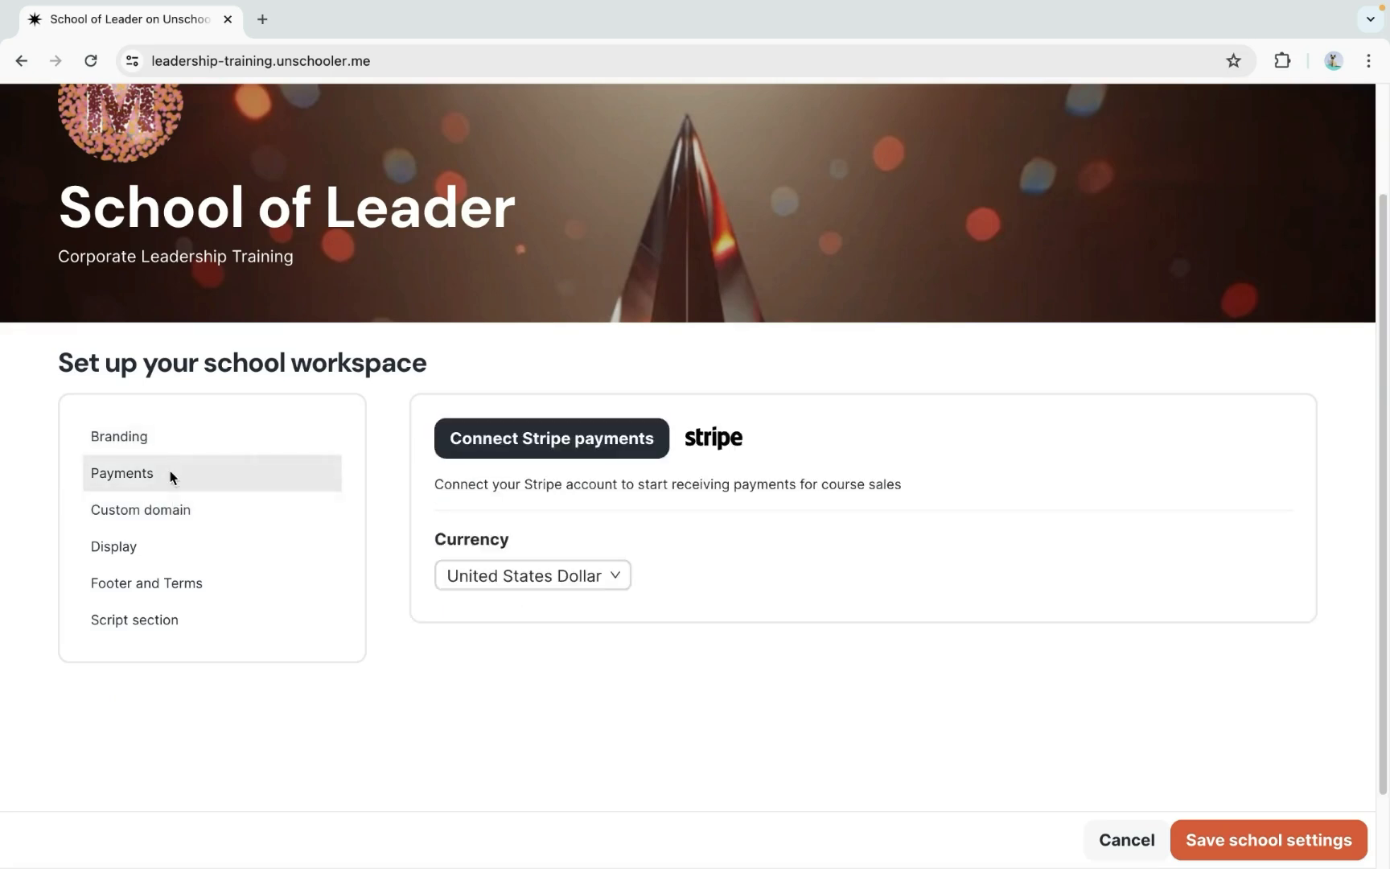
left_click(599, 580)
left_click(829, 581)
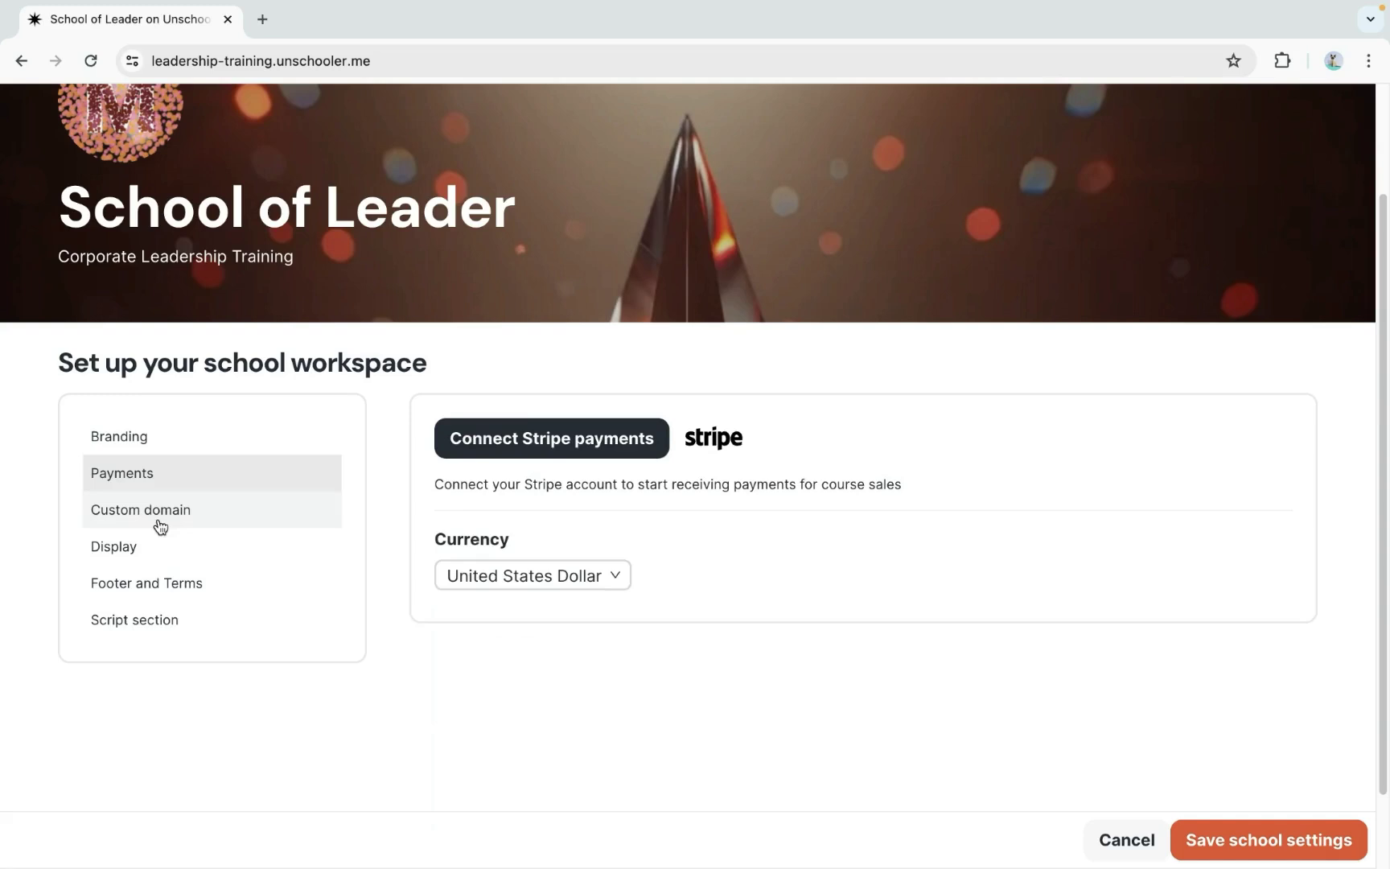
Enter learn.unschooler.pro as the custom domain and review the required A/CNAME and TXT records
left_click(161, 515)
left_click(618, 480)
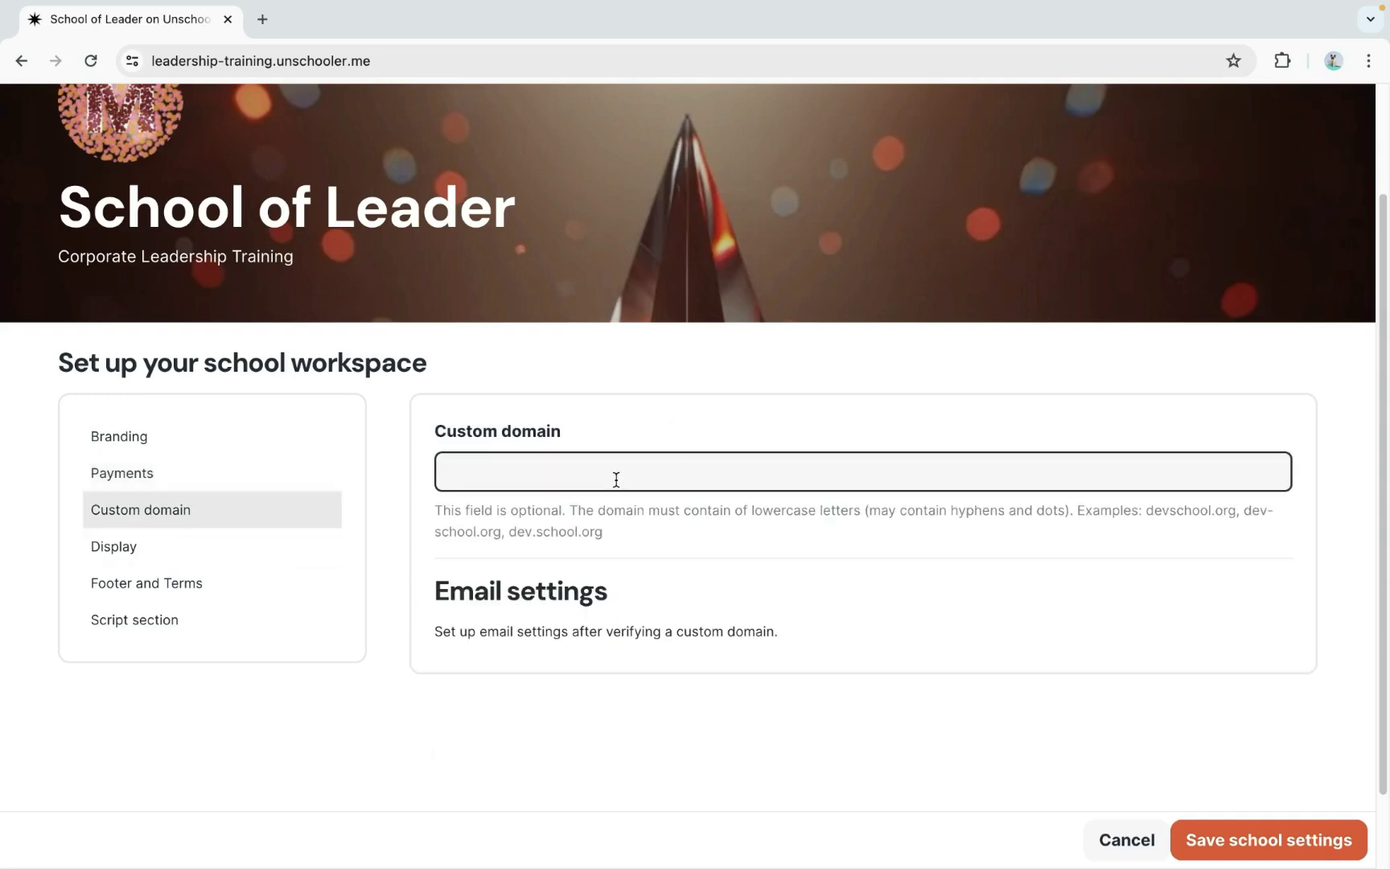
type("unschooler")
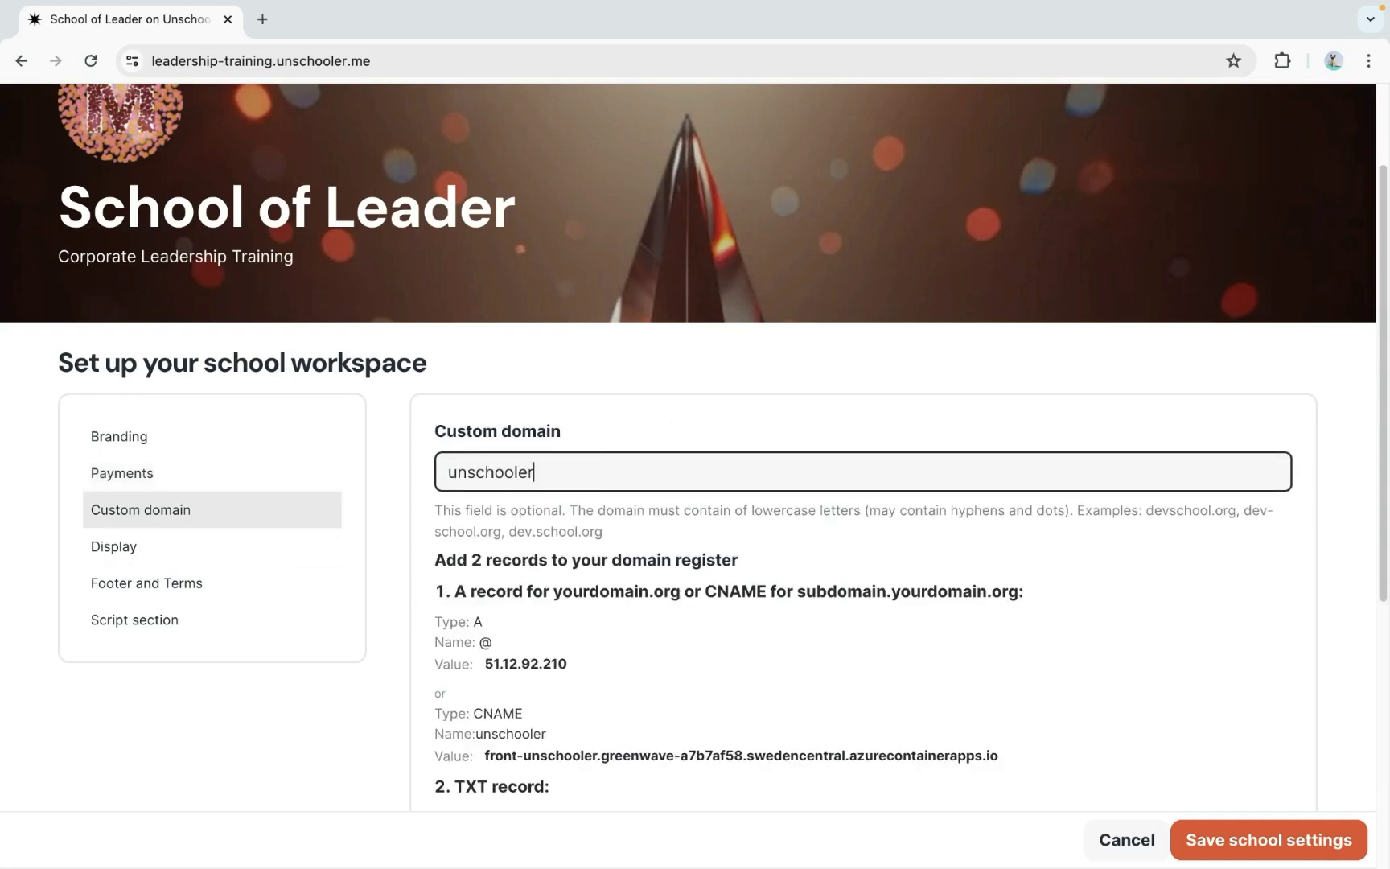
left_click_drag(436, 345, 768, 348)
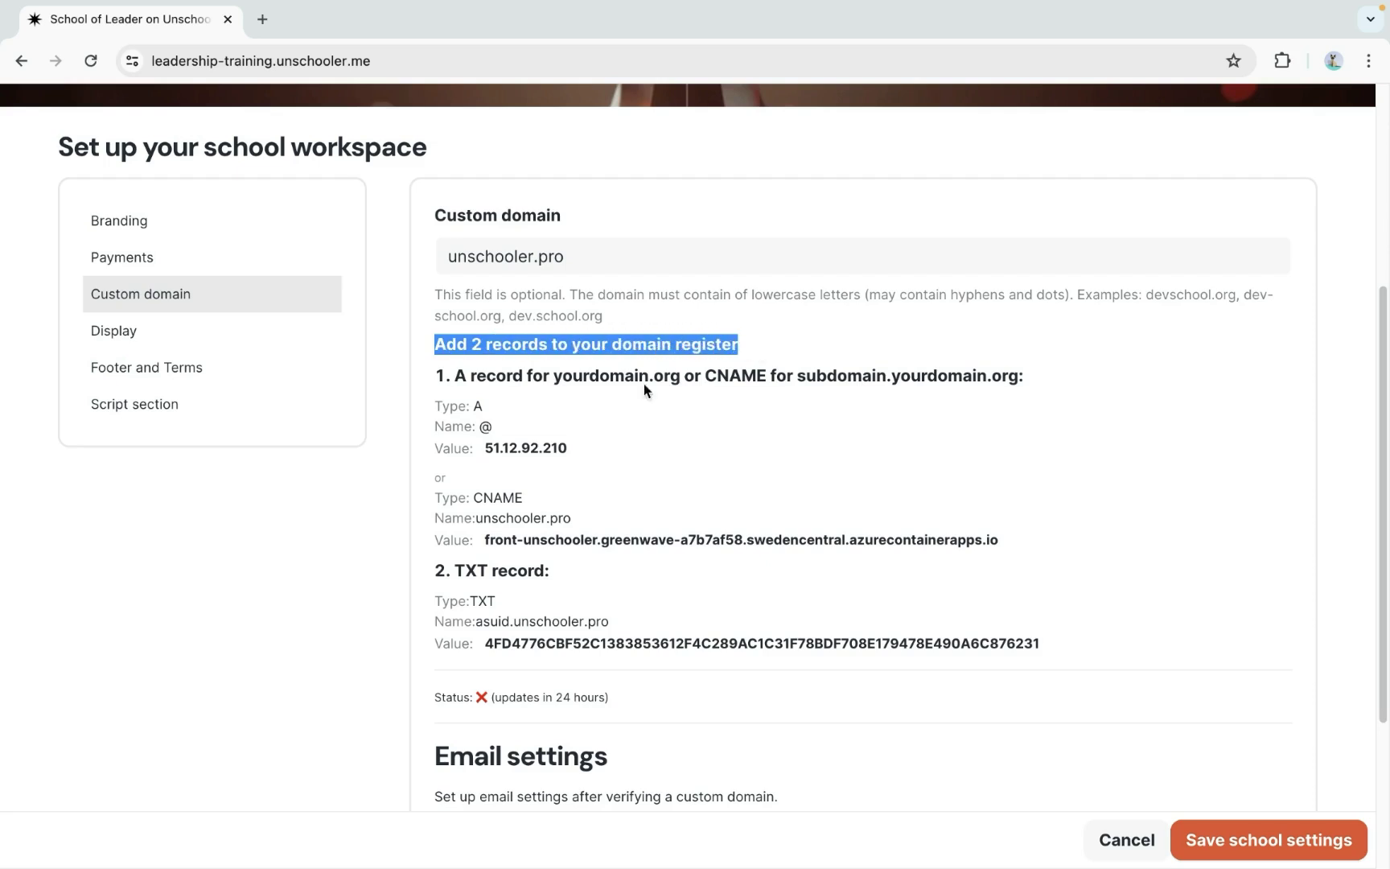
left_click_drag(456, 374, 936, 372)
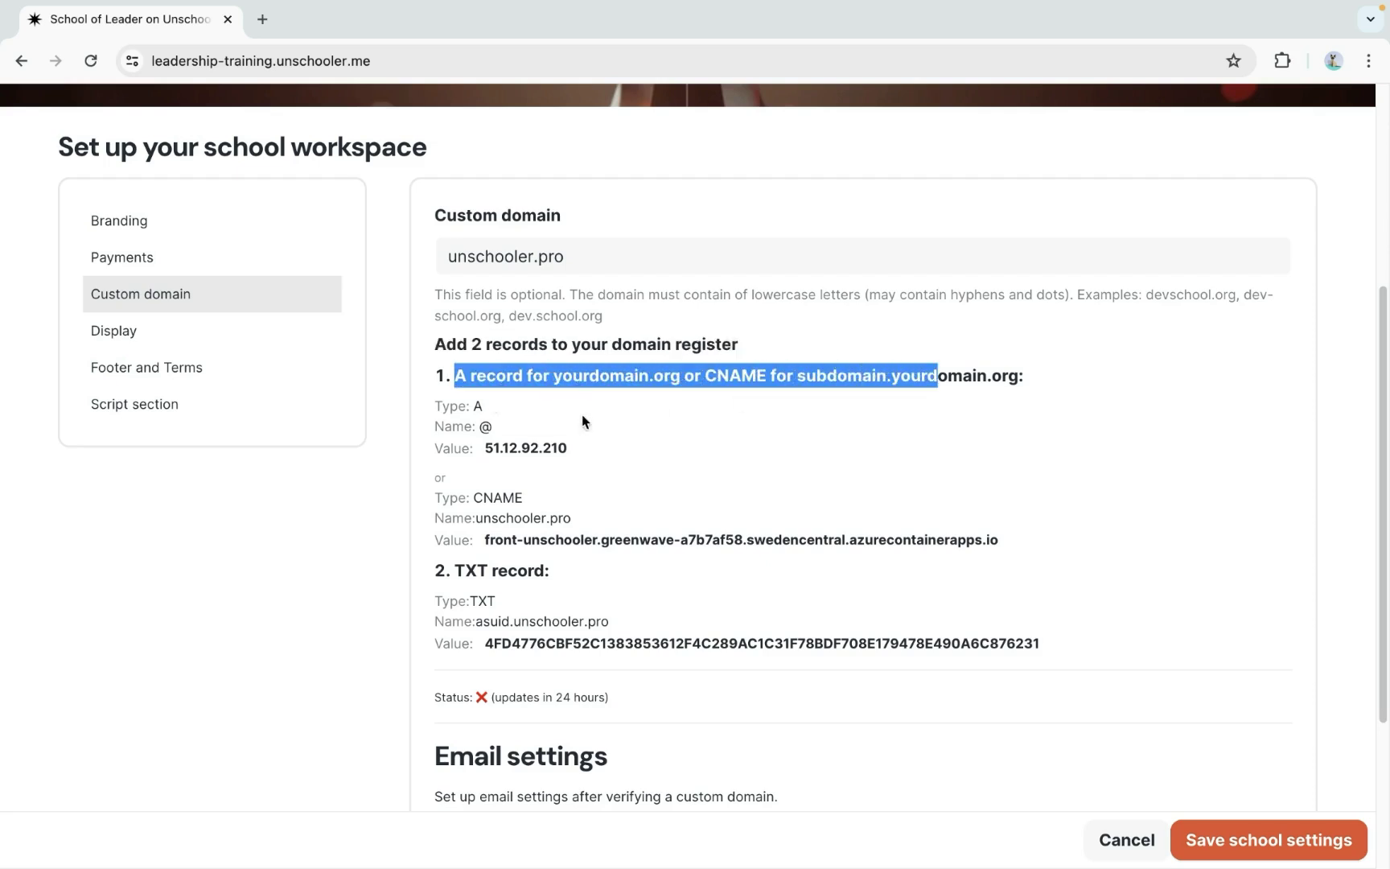
left_click_drag(557, 573, 416, 573)
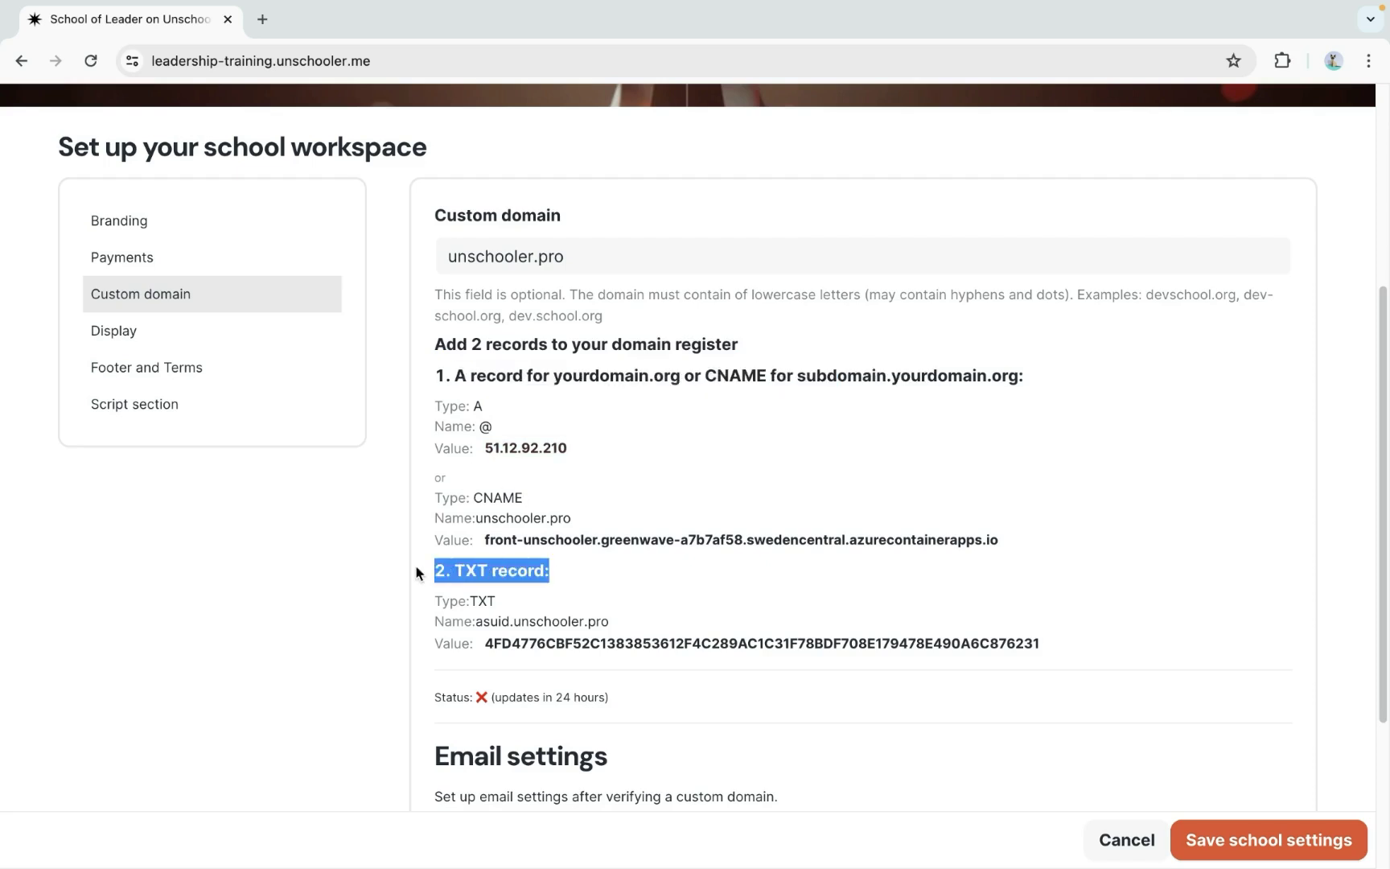
left_click(485, 258)
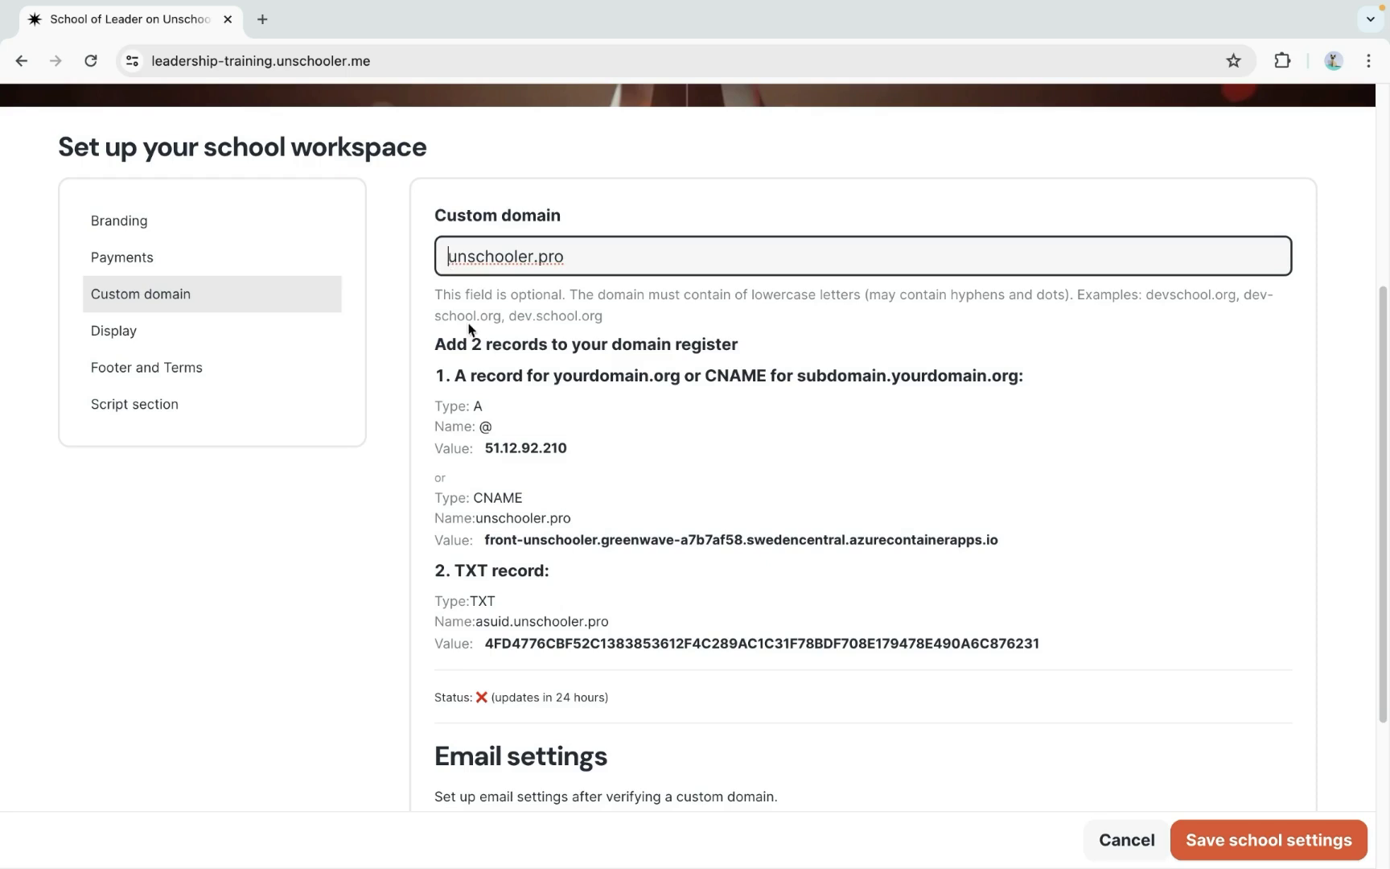
type("learrn")
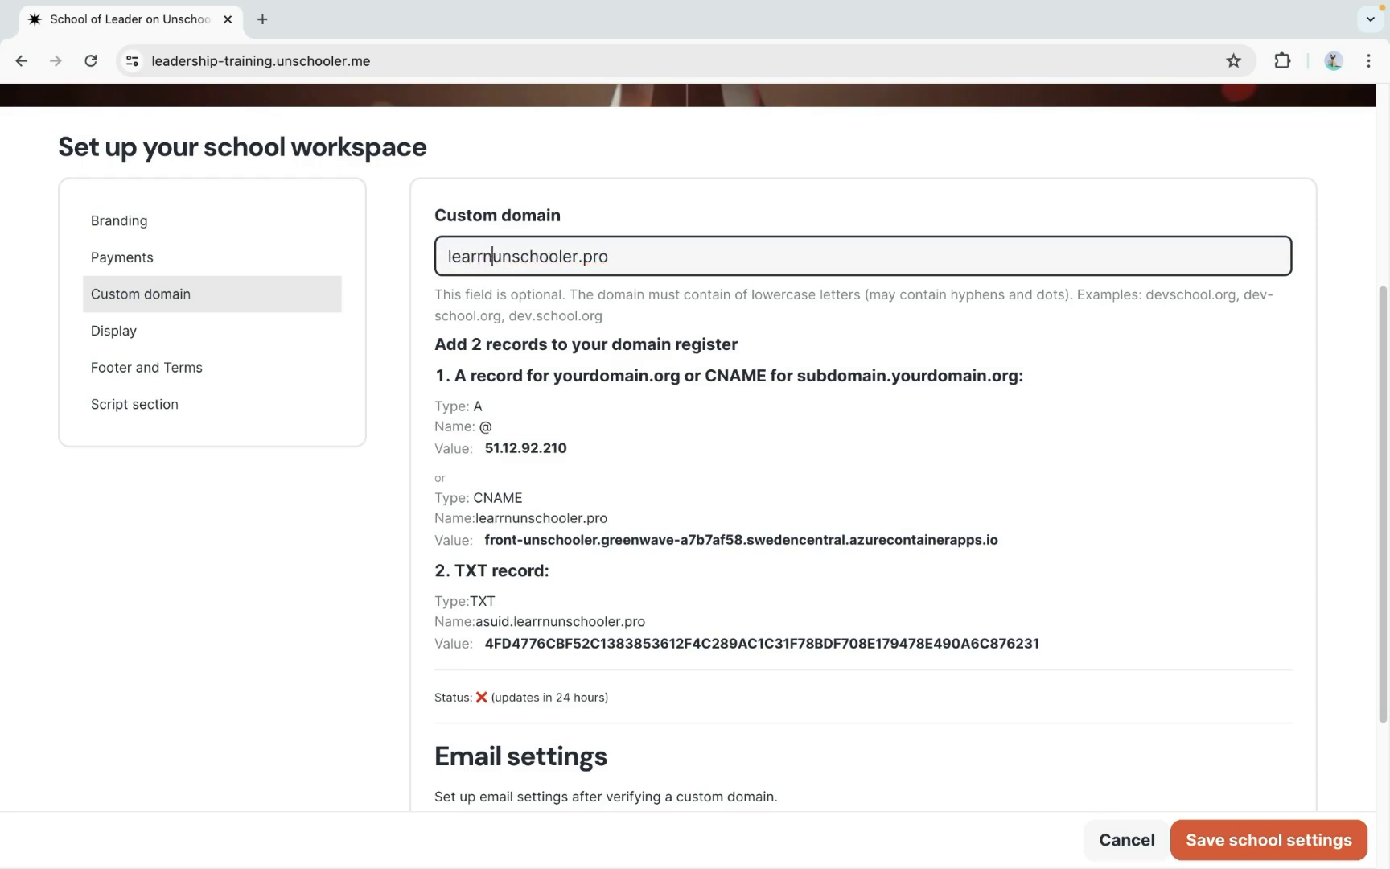
type(".")
key("Left")
key("Left")
key("BackSpace")
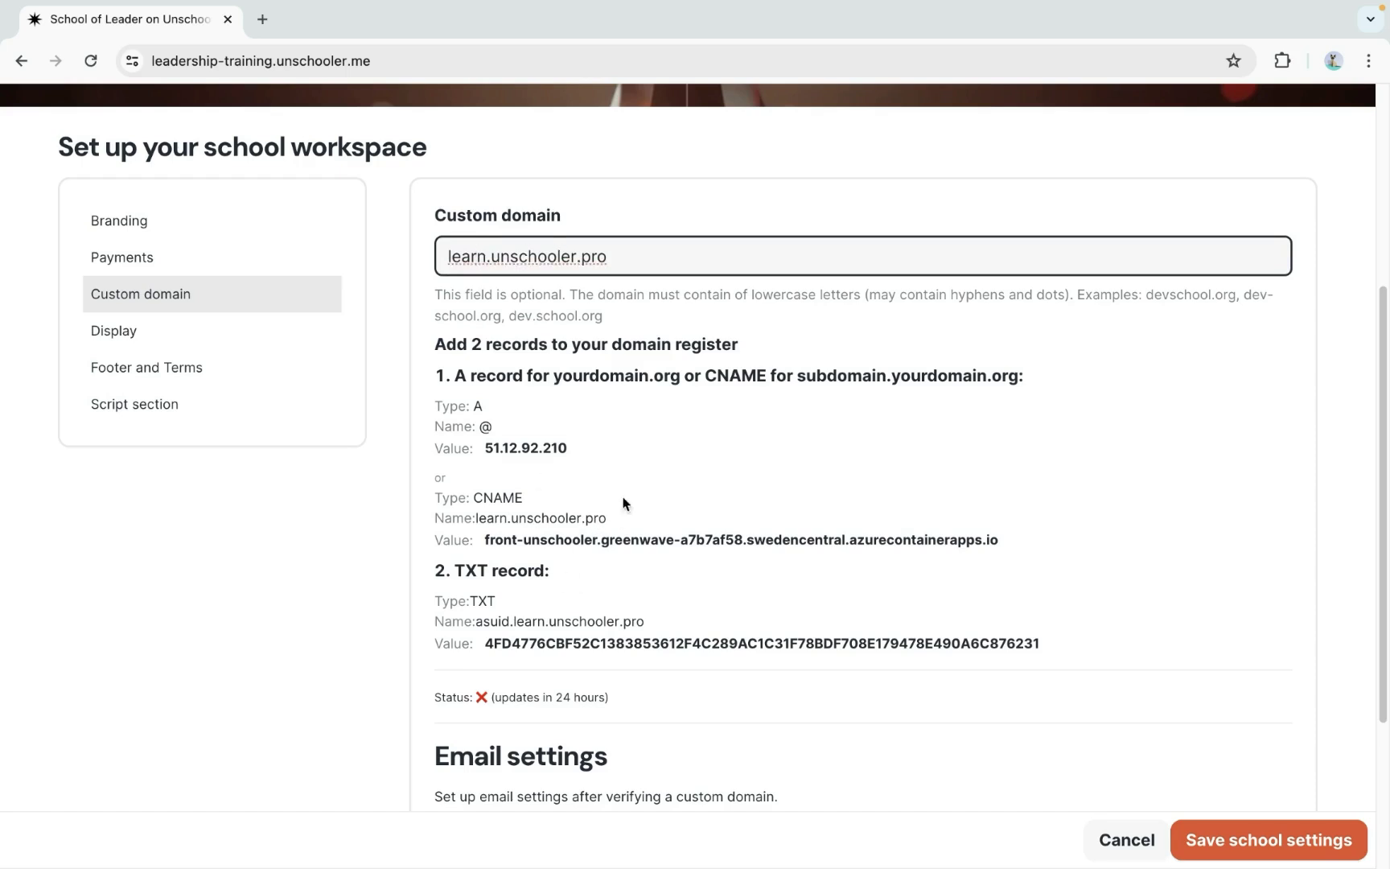
left_click_drag(427, 488, 565, 489)
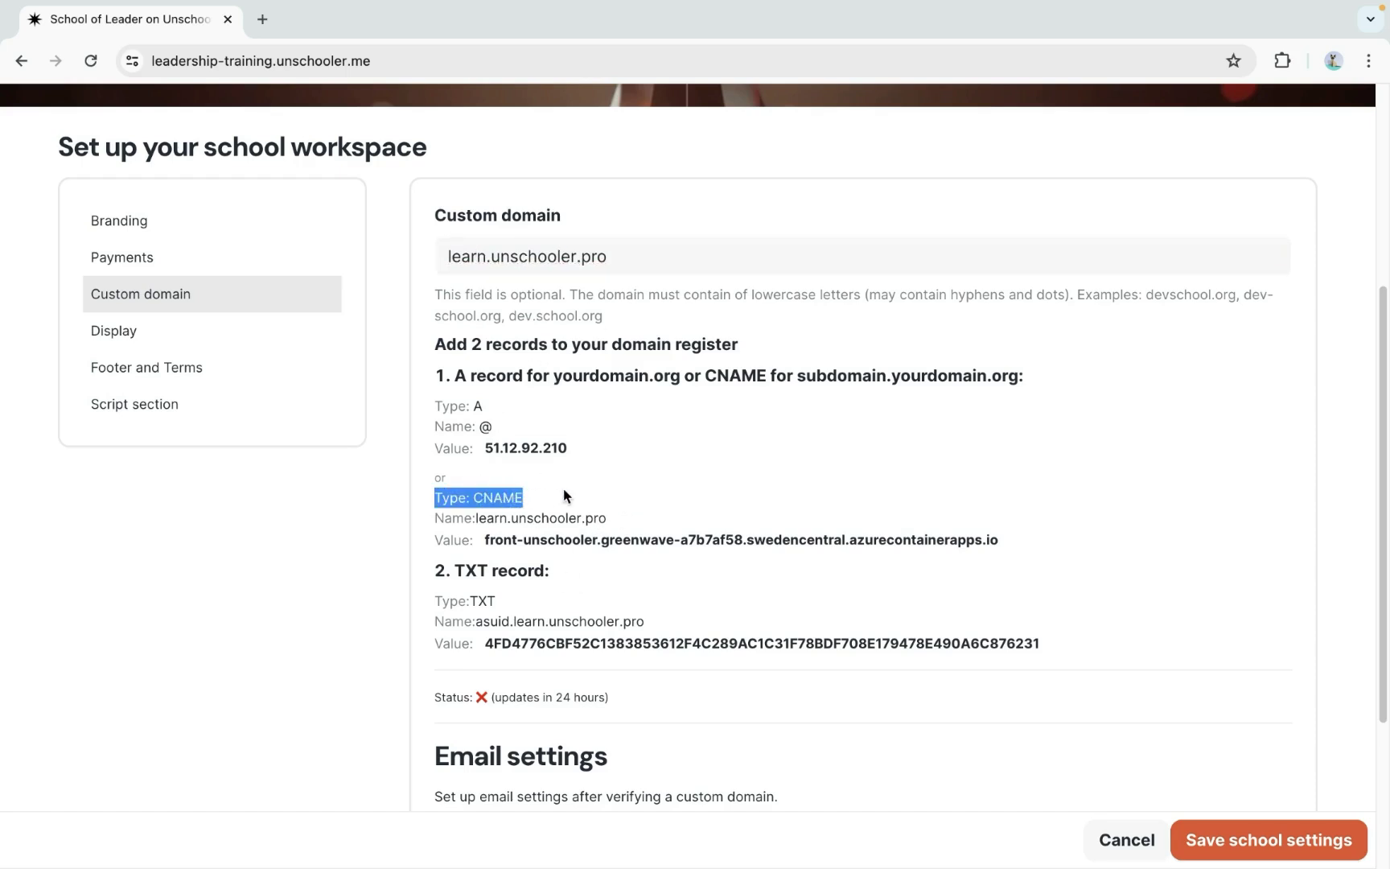
double_click(487, 256)
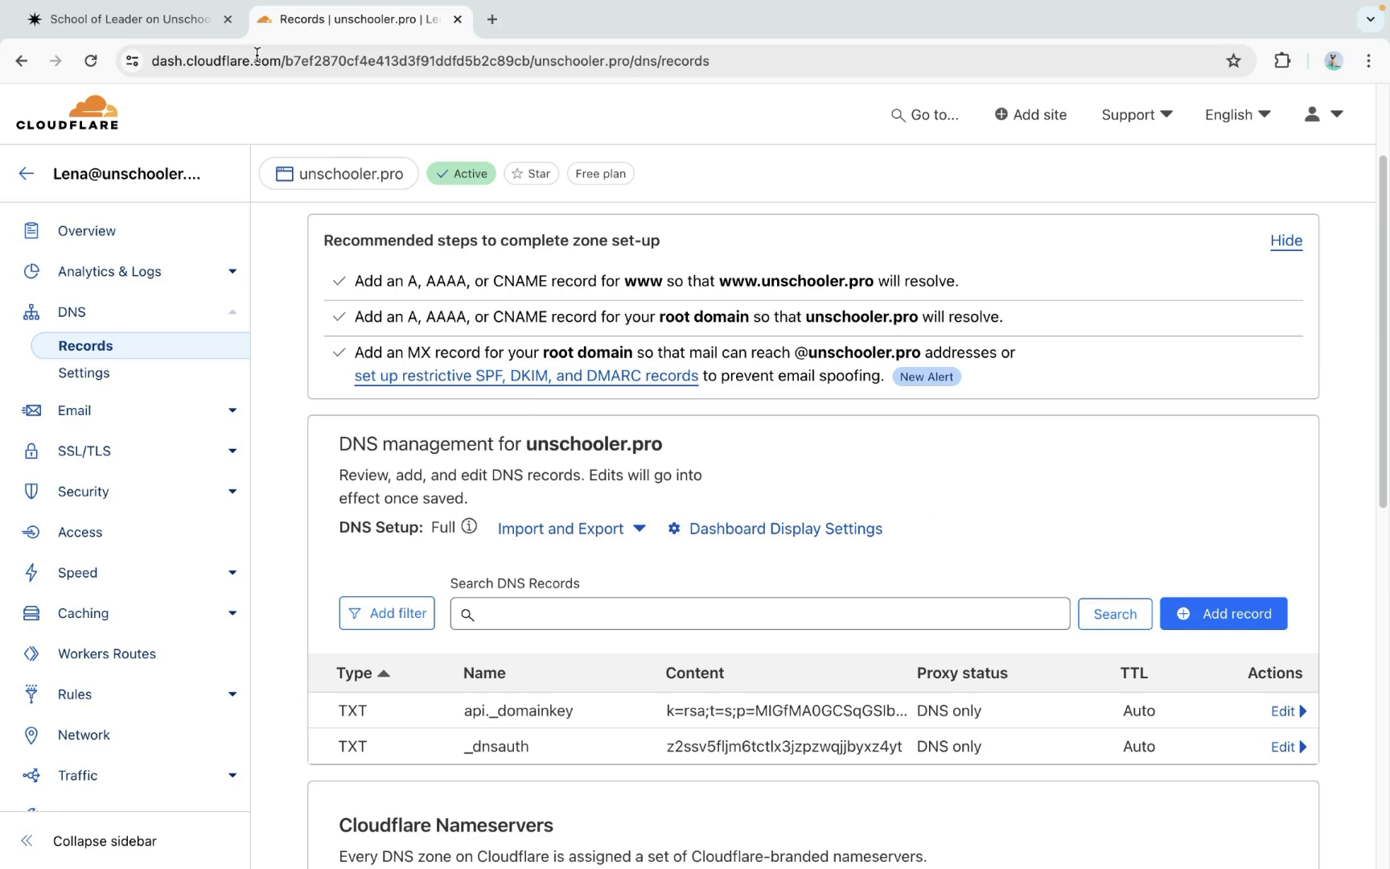
Check the domain instructions again, then return to Cloudflare's DNS records for unschooler.pro
left_click(162, 27)
left_click(475, 561)
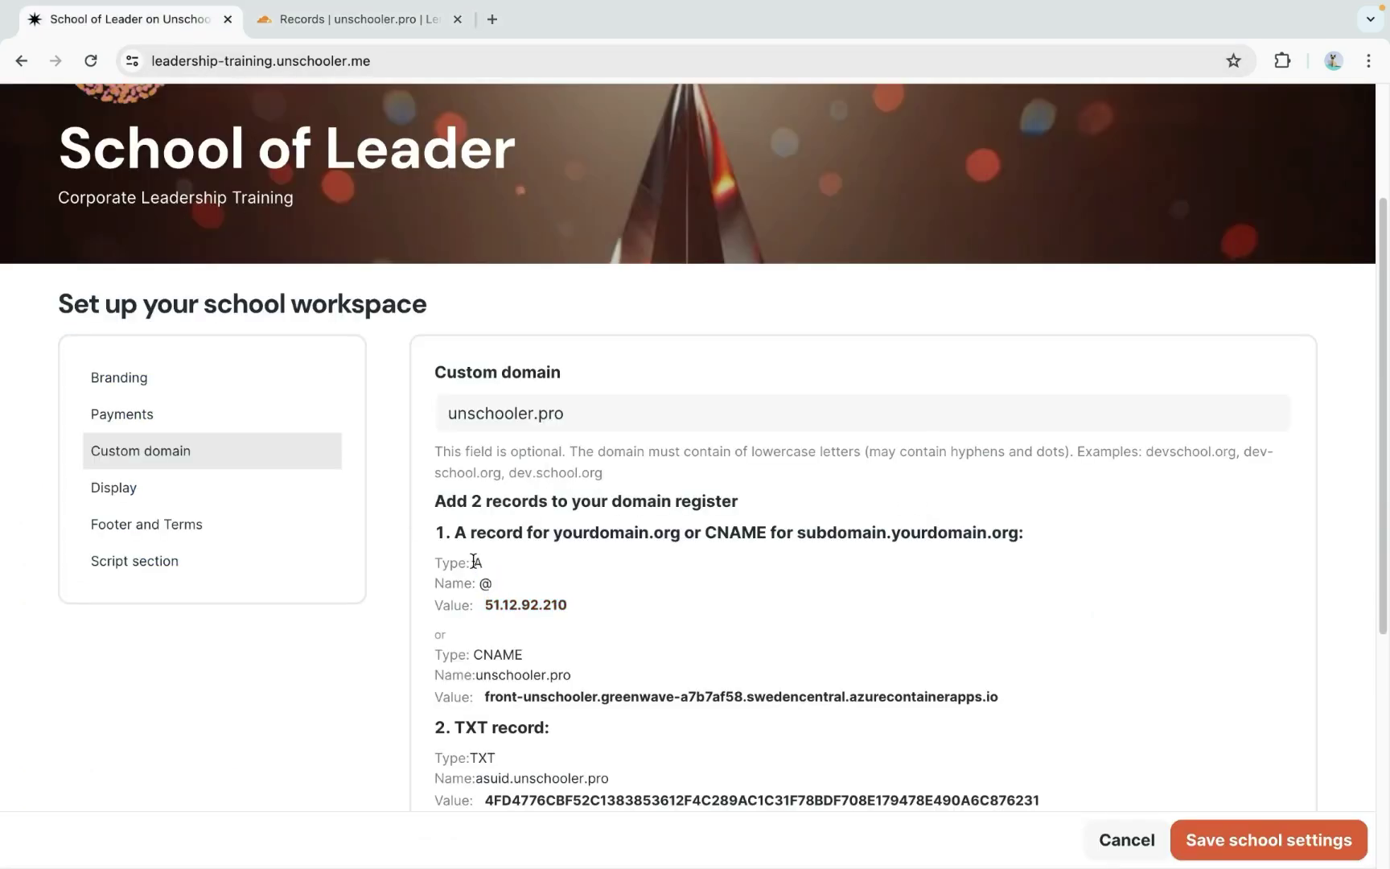
left_click(322, 31)
scroll(495, 450, "down", 3)
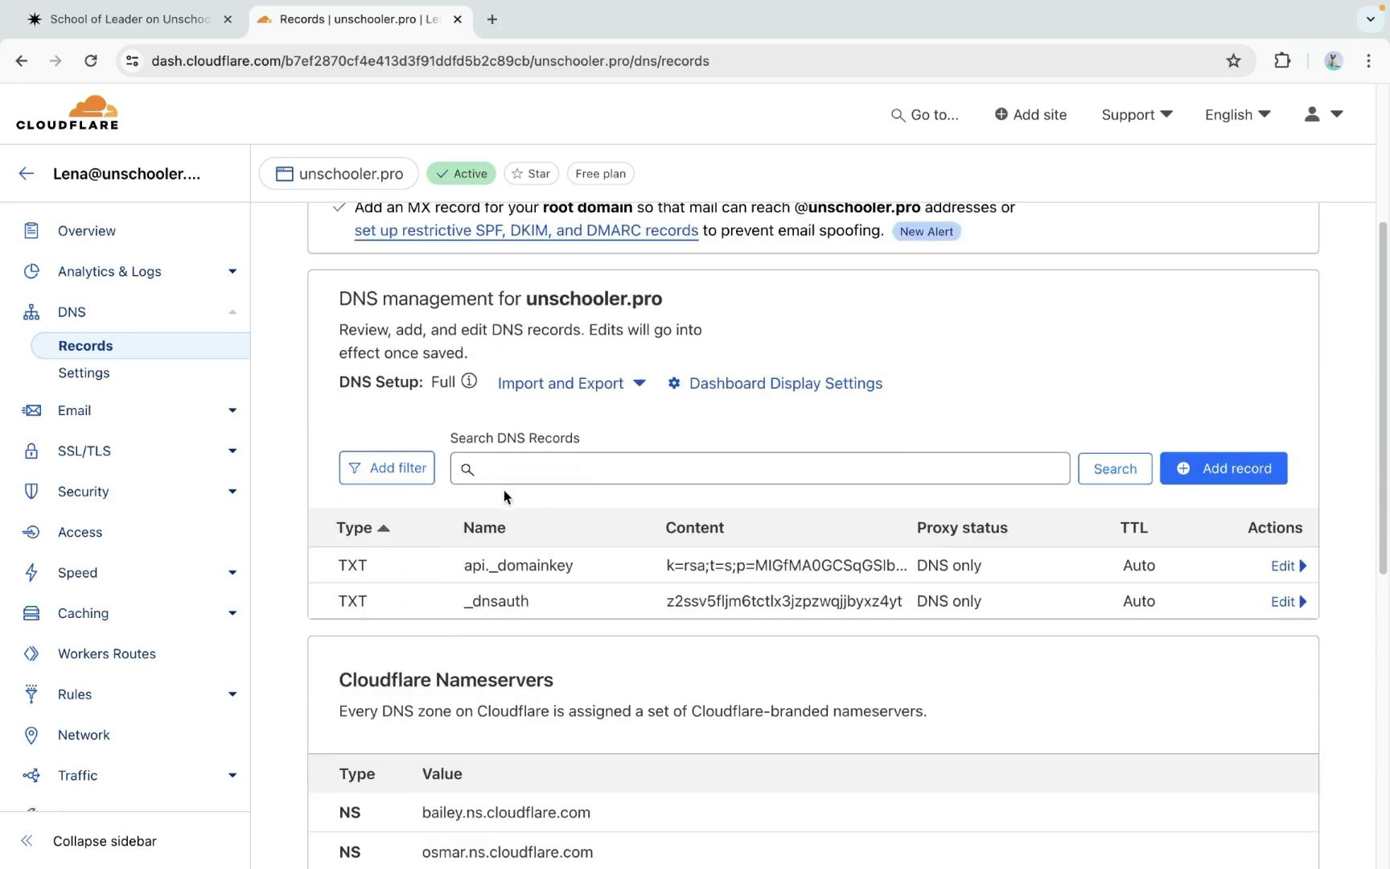
Add a DNS-only A record named @ pointing to 51.12.92.210
left_click(1171, 469)
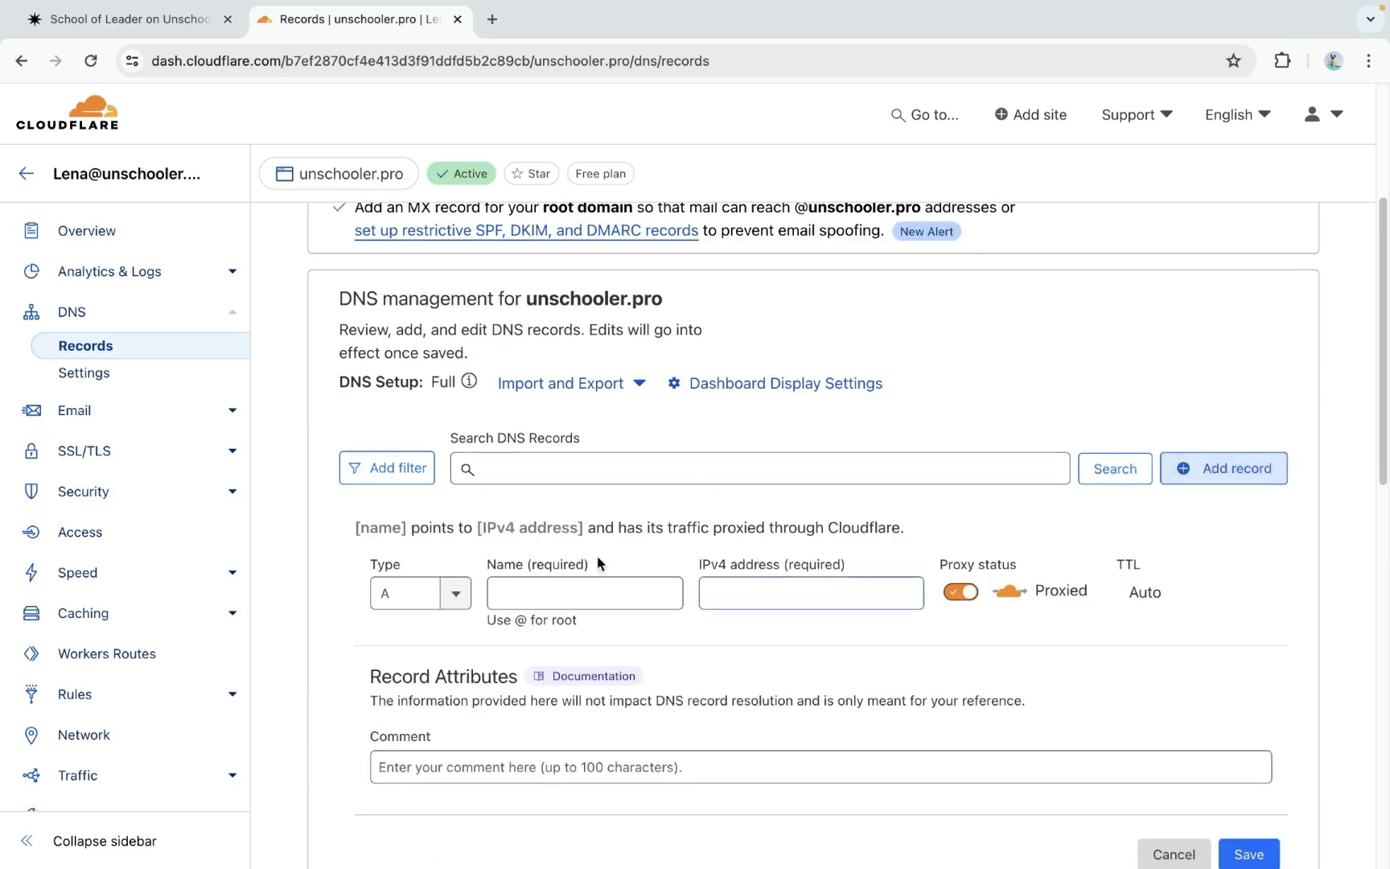
left_click(534, 593)
type("@")
left_click(734, 595)
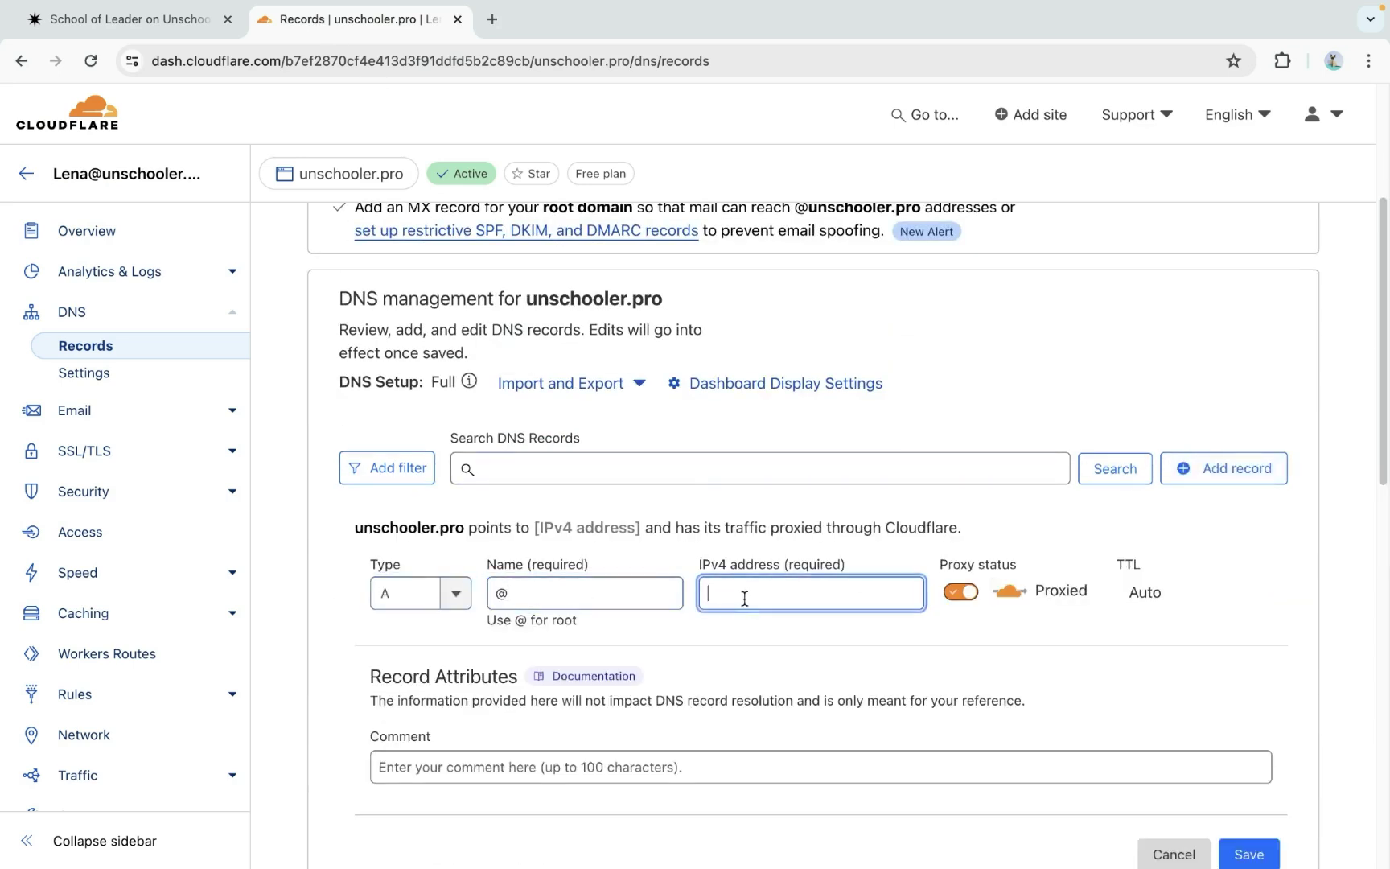
type("51.12.92.210")
left_click(770, 653)
left_click(960, 594)
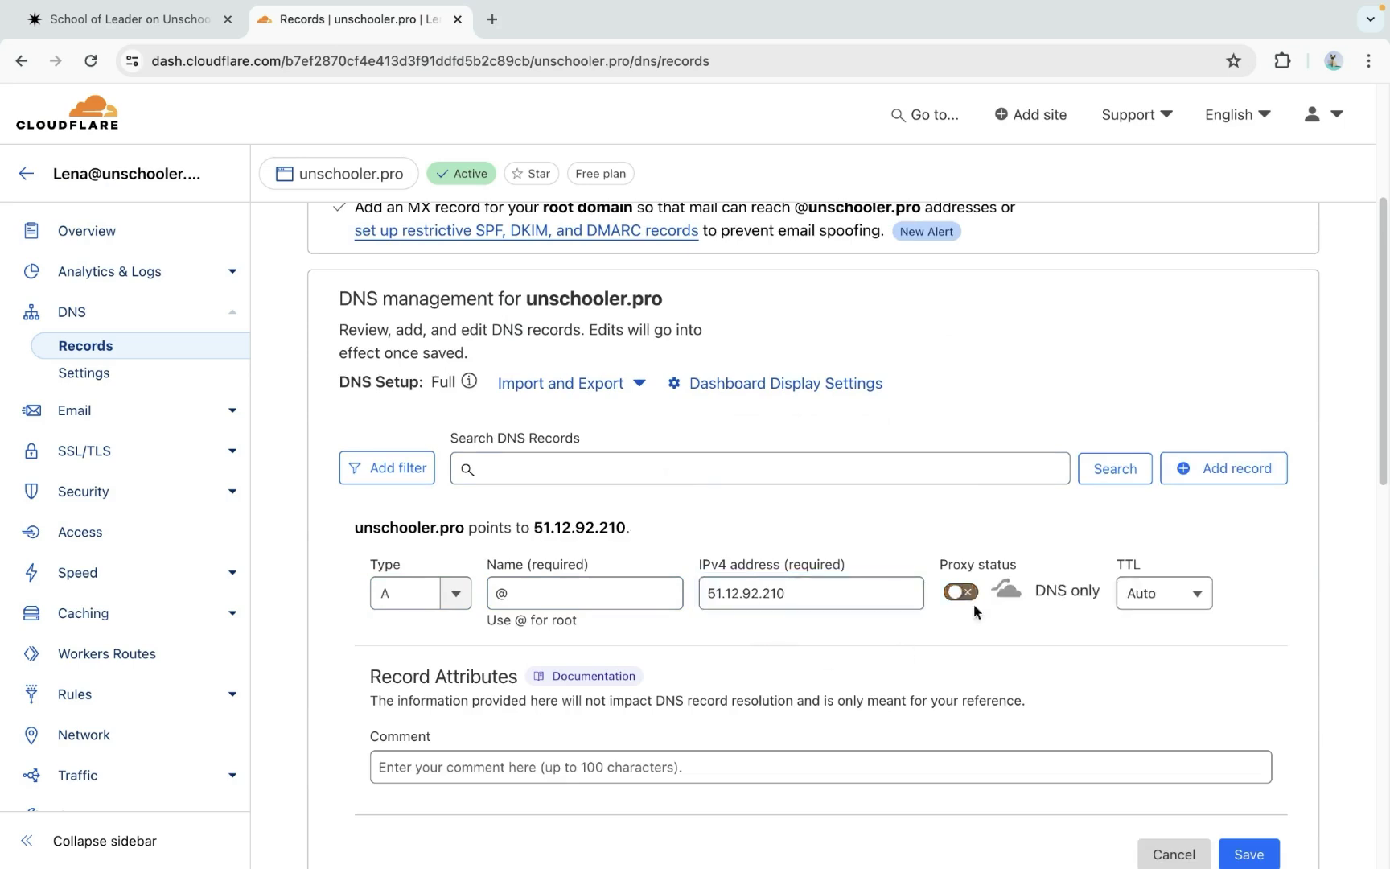
scroll(1174, 631, "down", 1)
left_click(1267, 828)
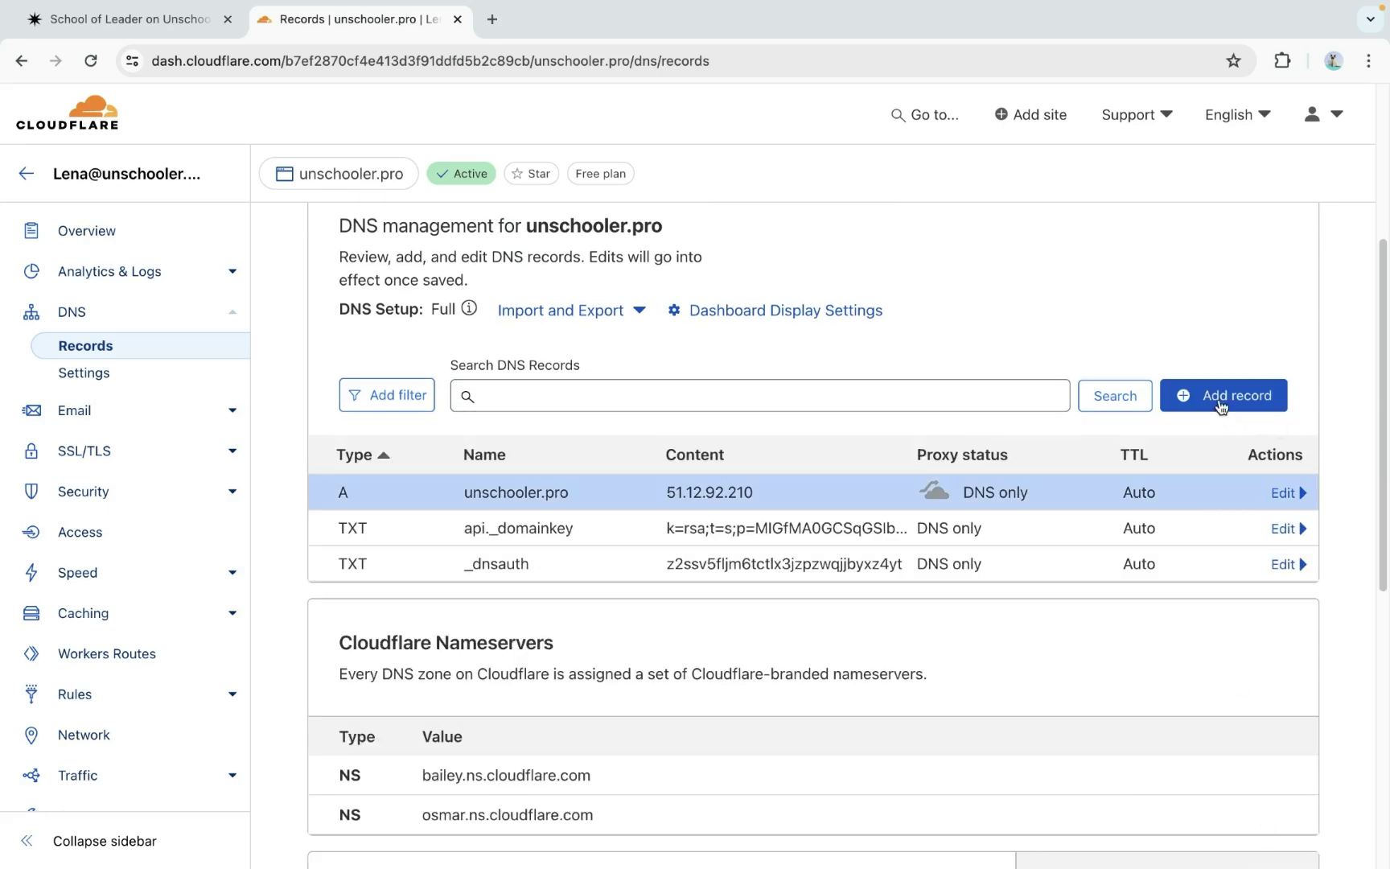
left_click(1221, 400)
left_click(187, 20)
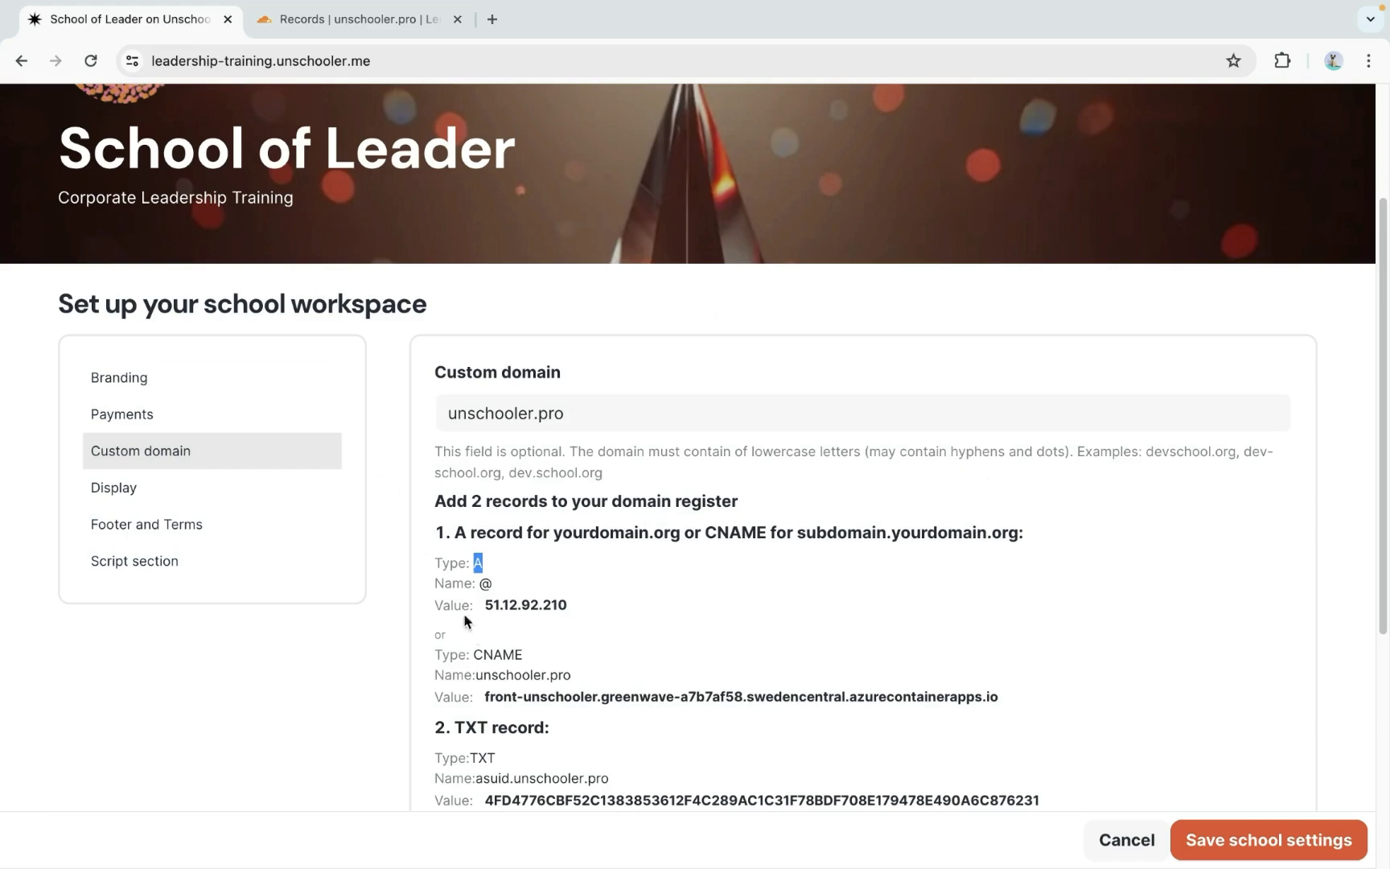
scroll(489, 631, "down", 2)
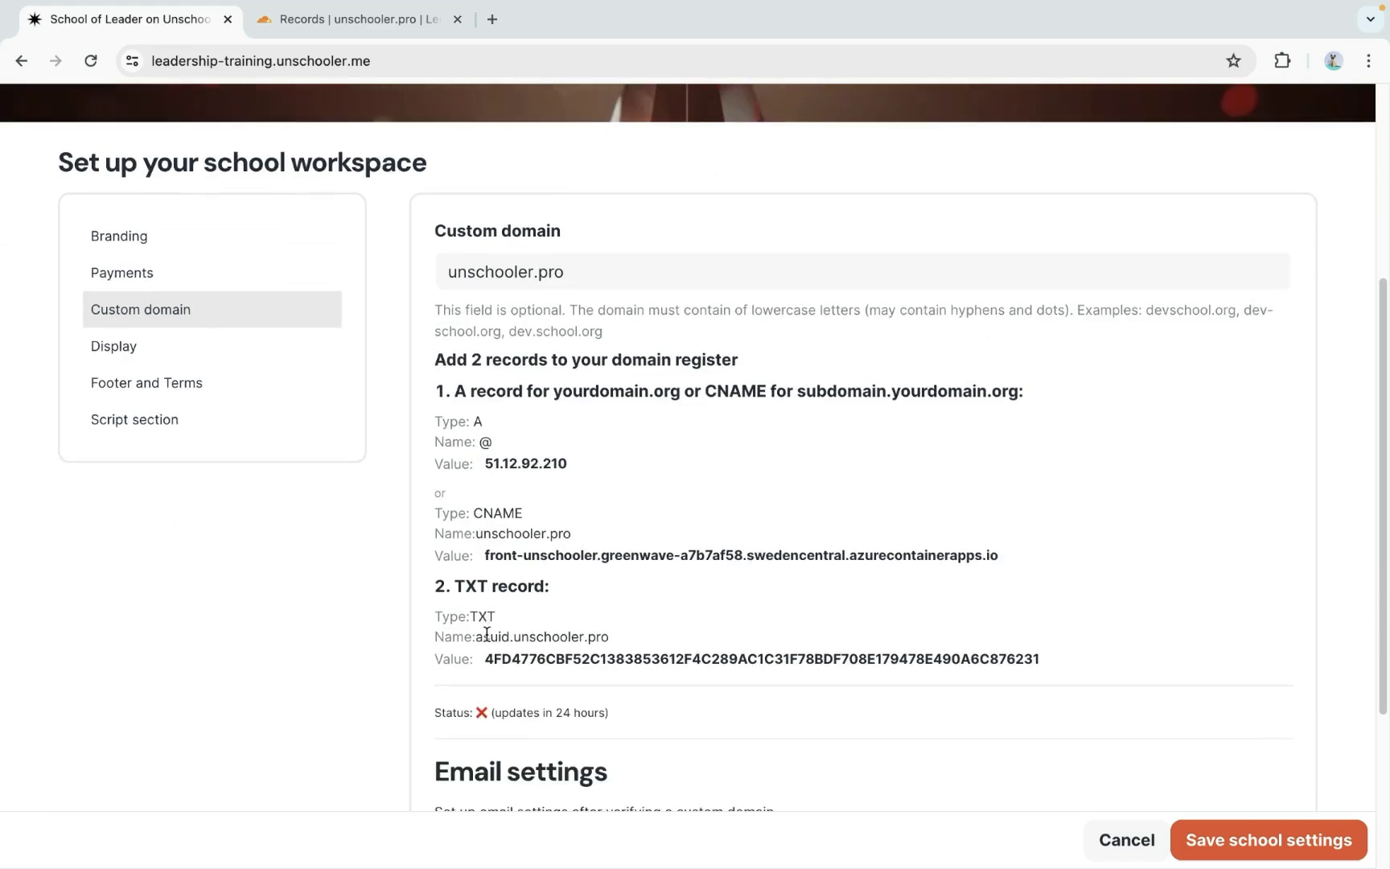
Start a TXT record in Cloudflare named asuid.unschooler.pro
left_click_drag(474, 636, 614, 638)
key("ctrl+c")
key("ctrl+Tab")
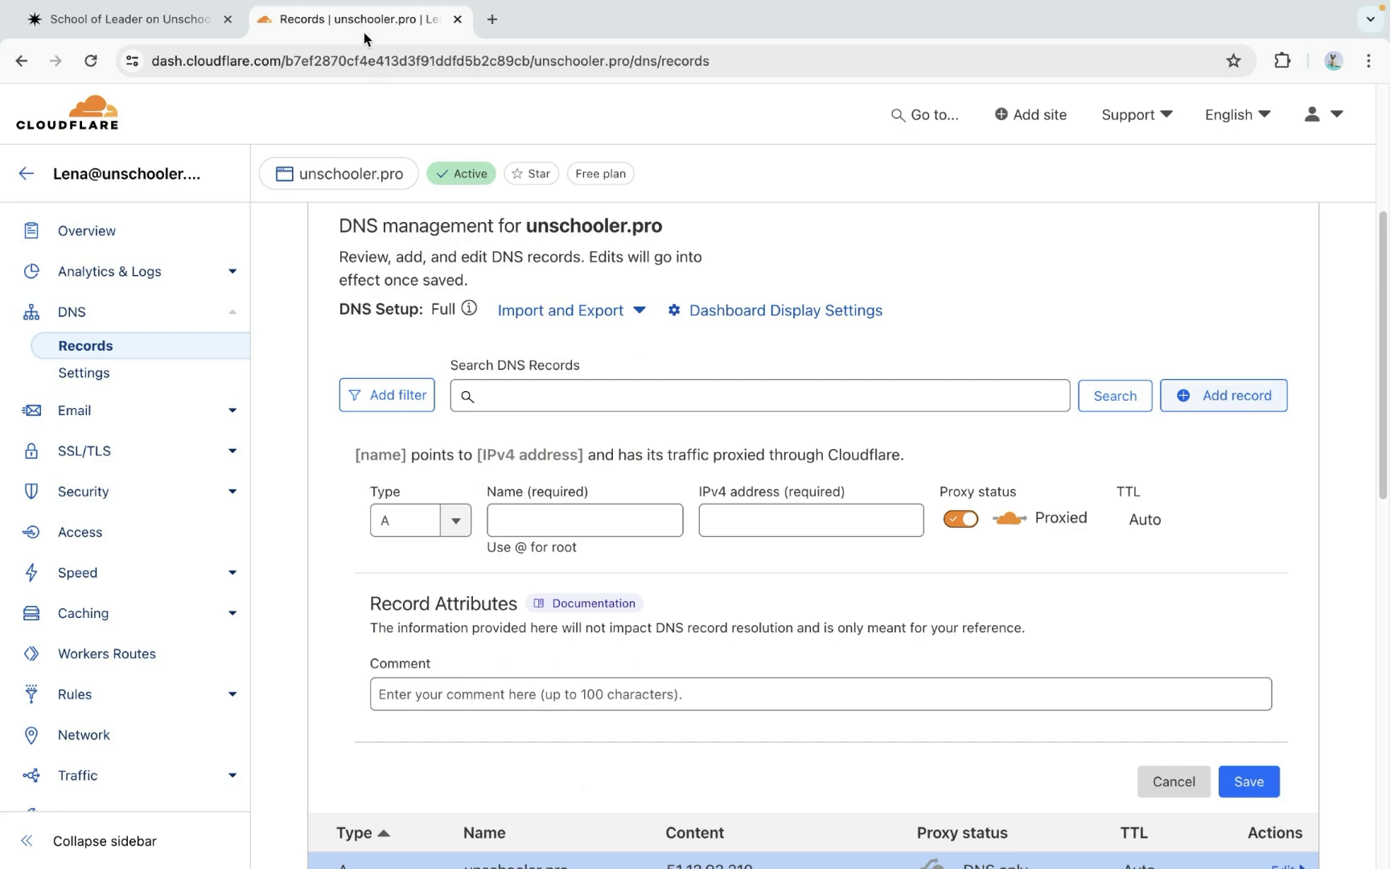
left_click(419, 523)
scroll(419, 636, "down", 5)
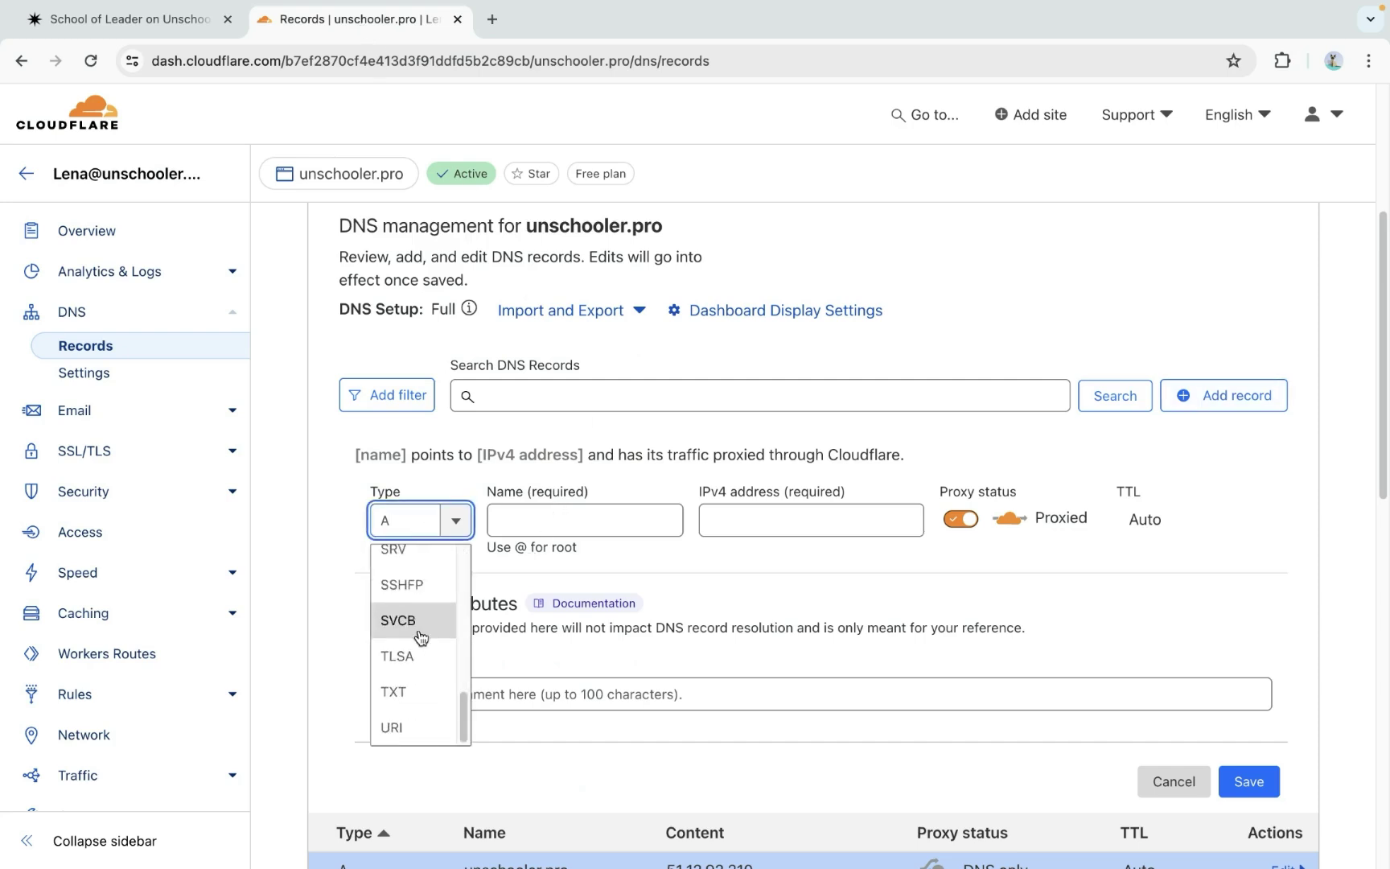
left_click(393, 691)
left_click(531, 519)
key("ctrl+v")
left_click(487, 630)
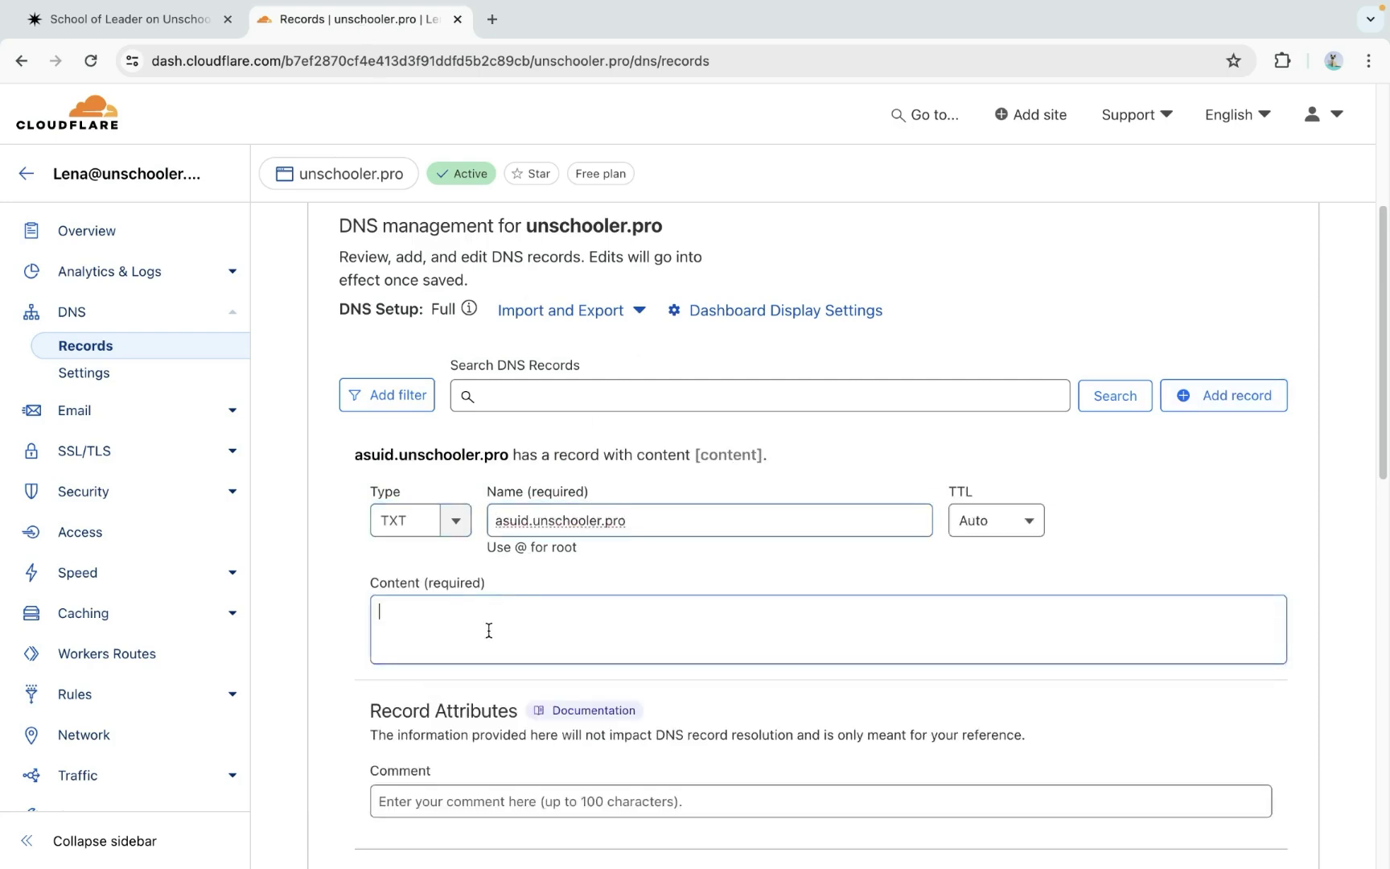
Paste the school's verification value as content, trim the name to asuid, and save
left_click(193, 20)
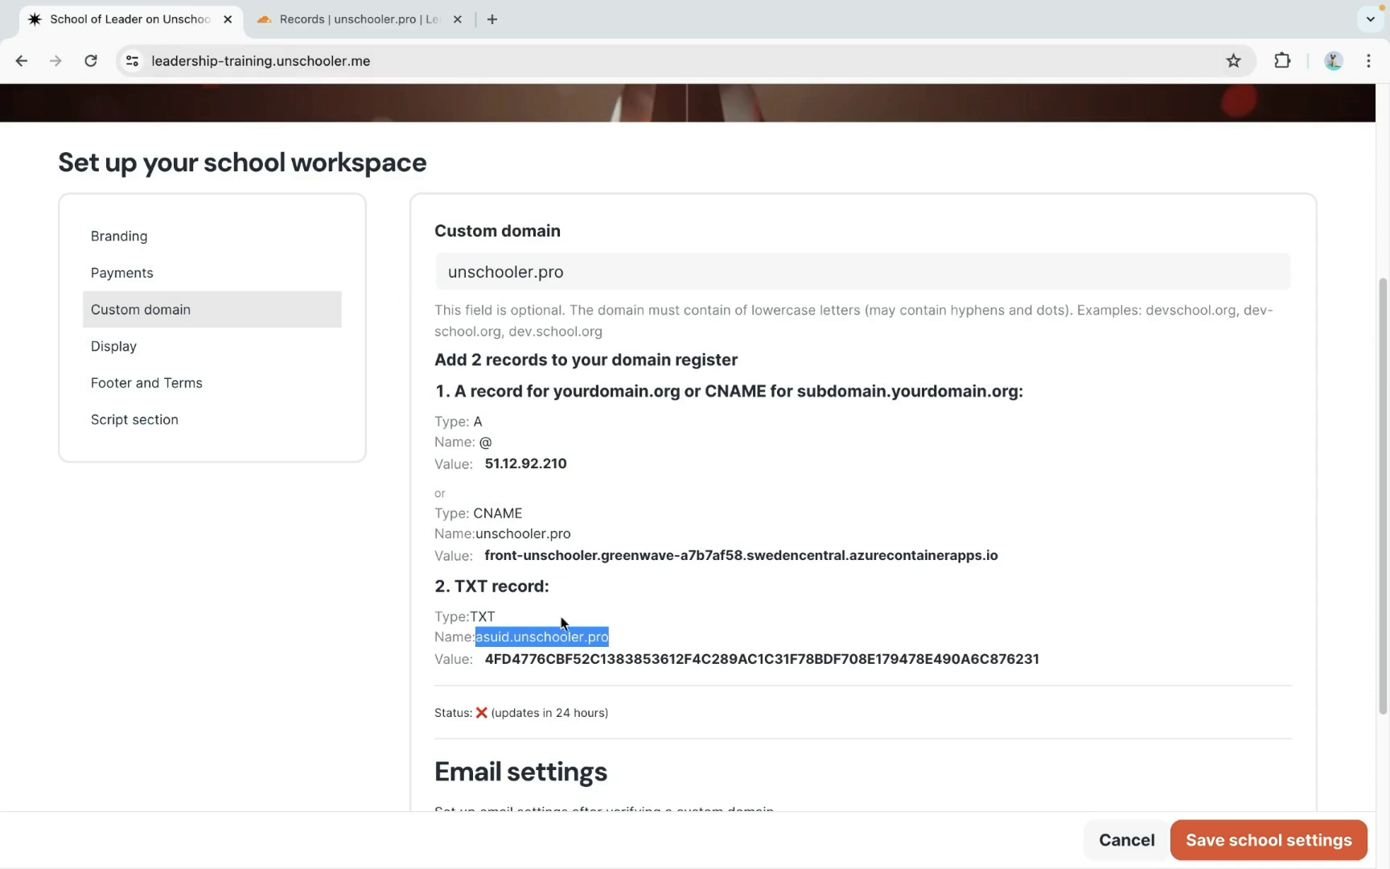
left_click(492, 662)
left_click(354, 20)
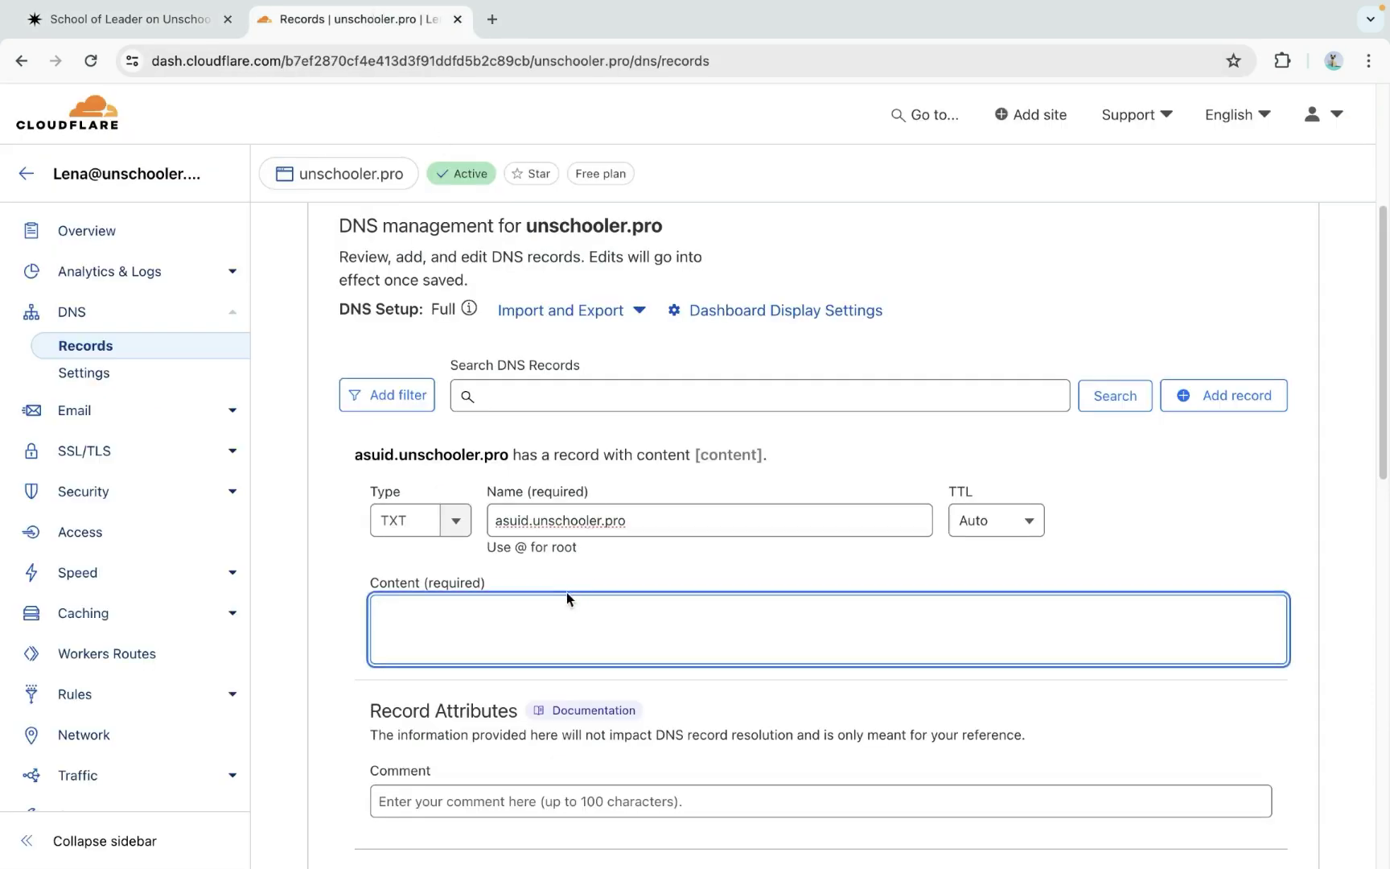
key("ctrl+v")
left_click(698, 492)
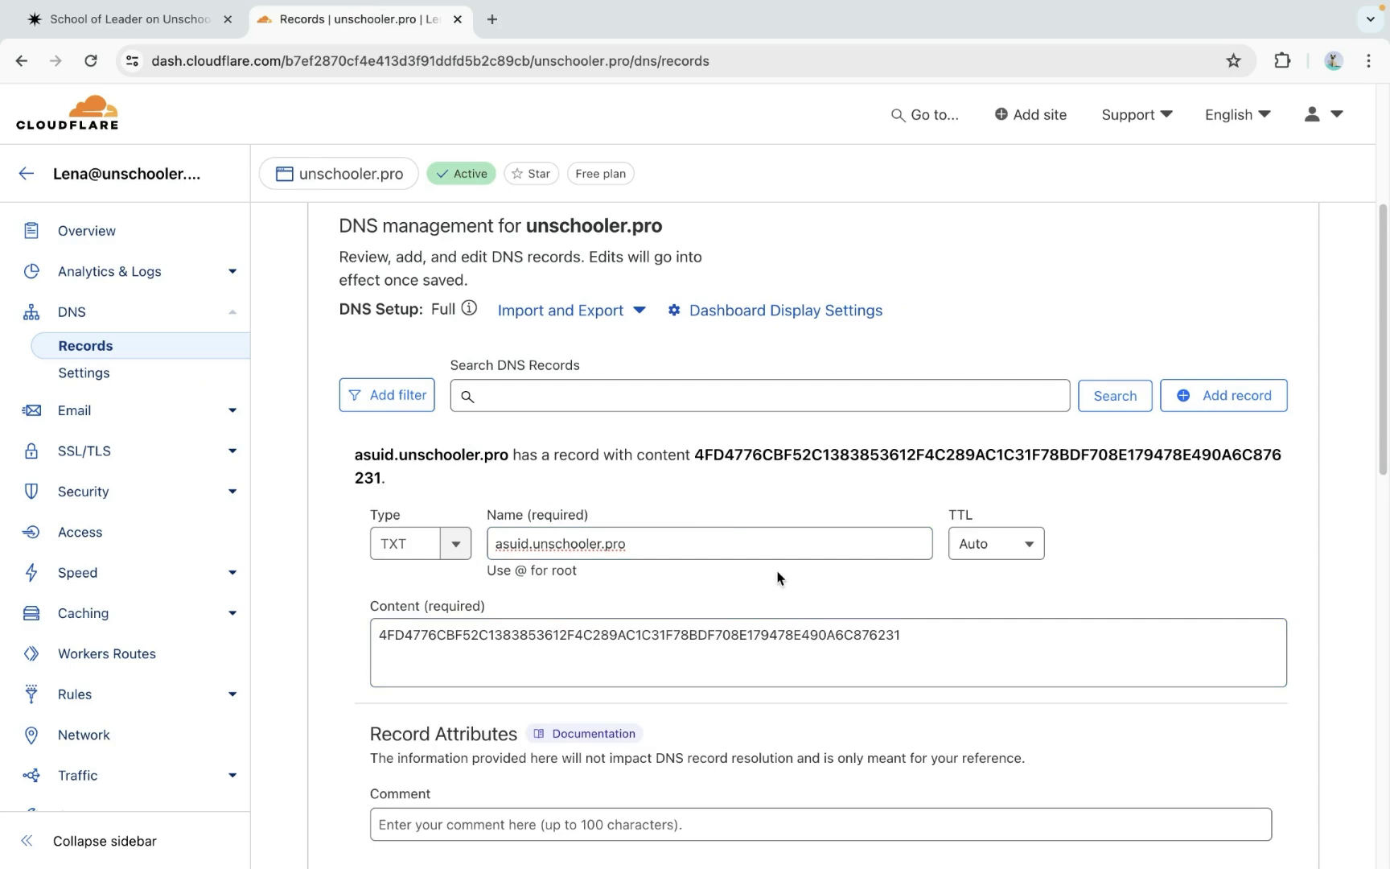
left_click_drag(532, 544, 683, 539)
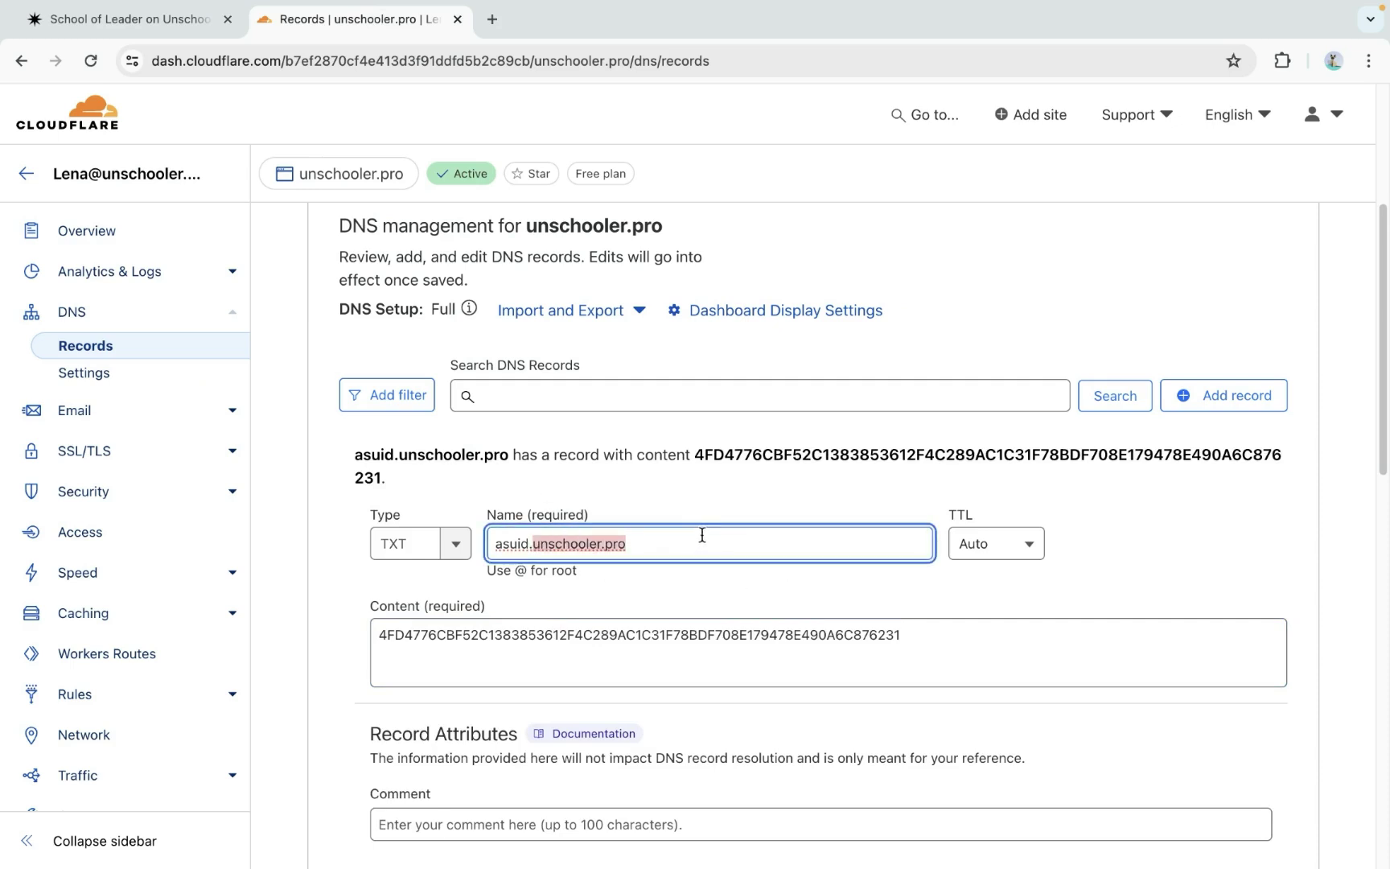
key("BackSpace")
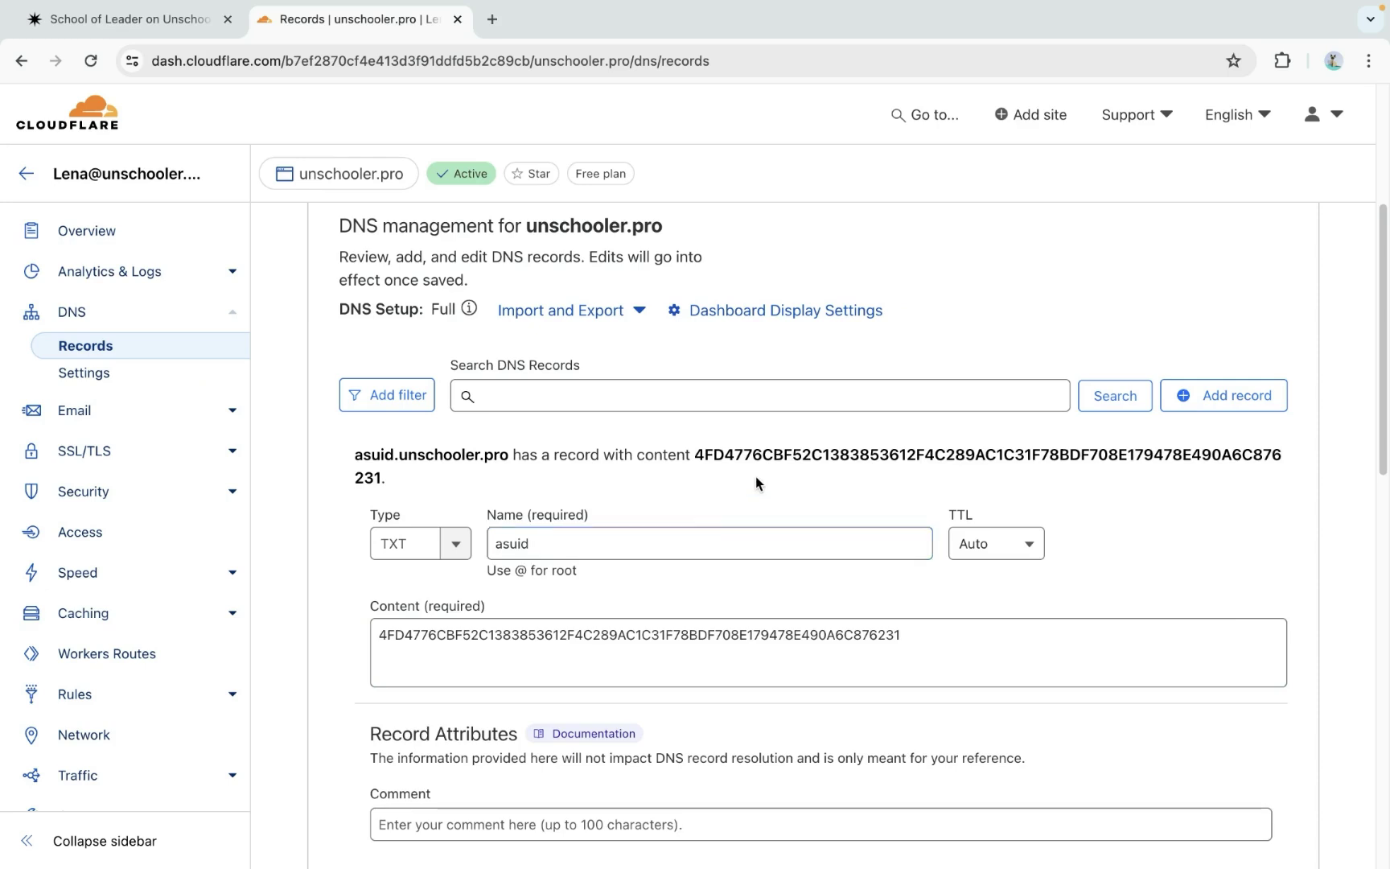
scroll(732, 491, "down", 5)
left_click(1227, 489)
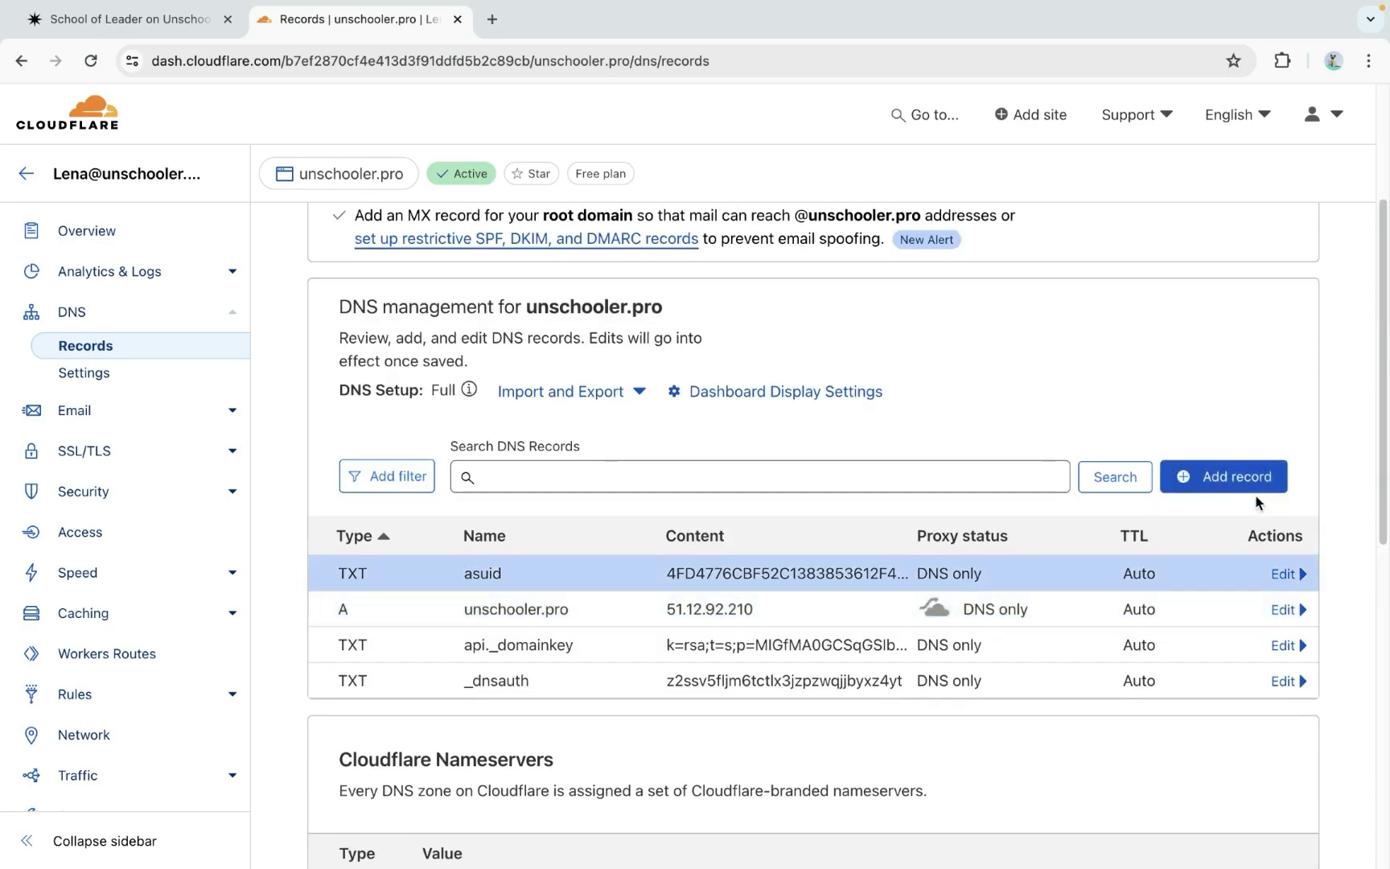
left_click(128, 18)
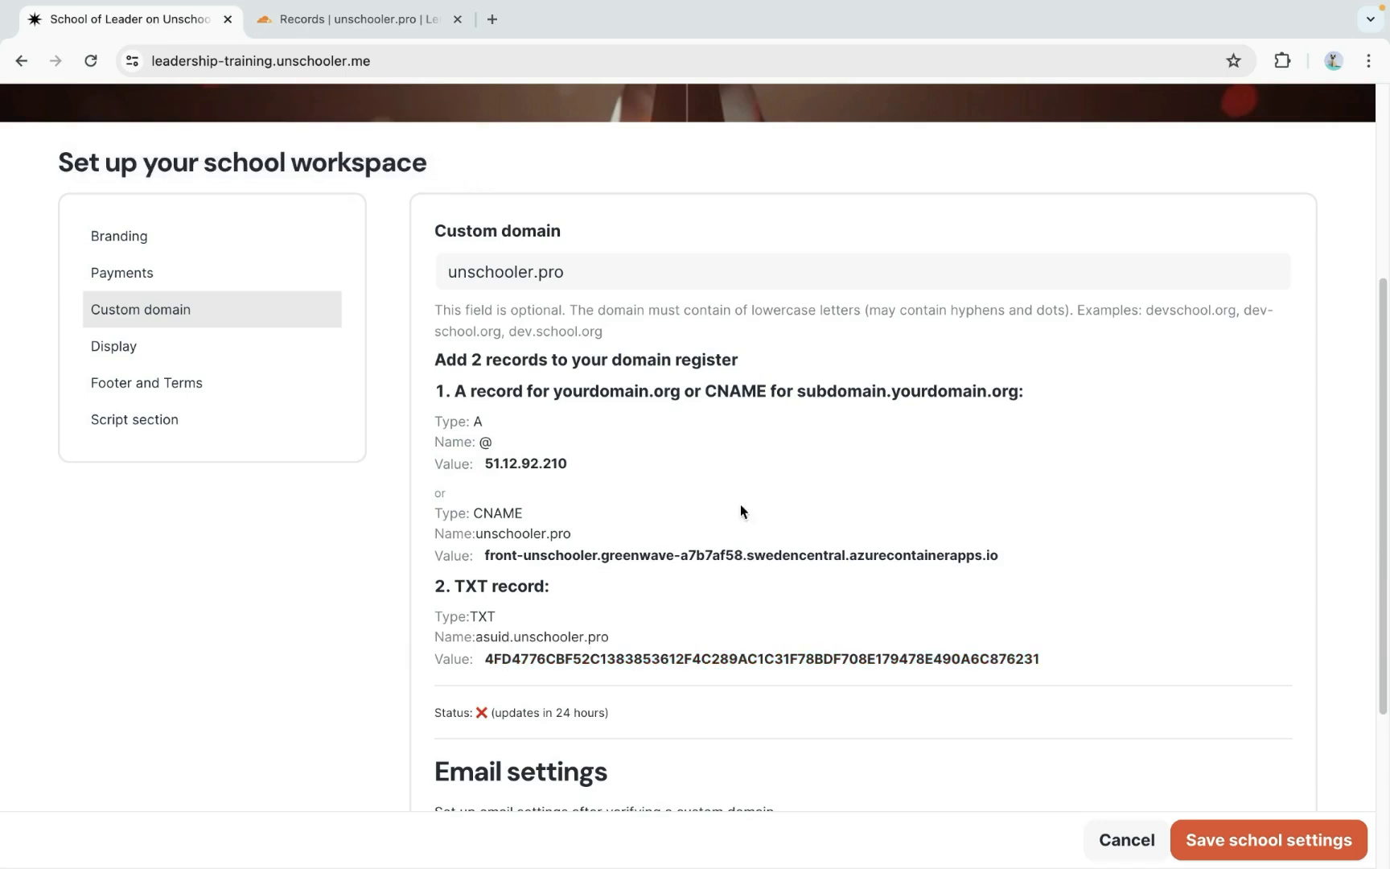
Note the pending 24-hour domain status and save the school settings
left_click_drag(497, 710, 636, 717)
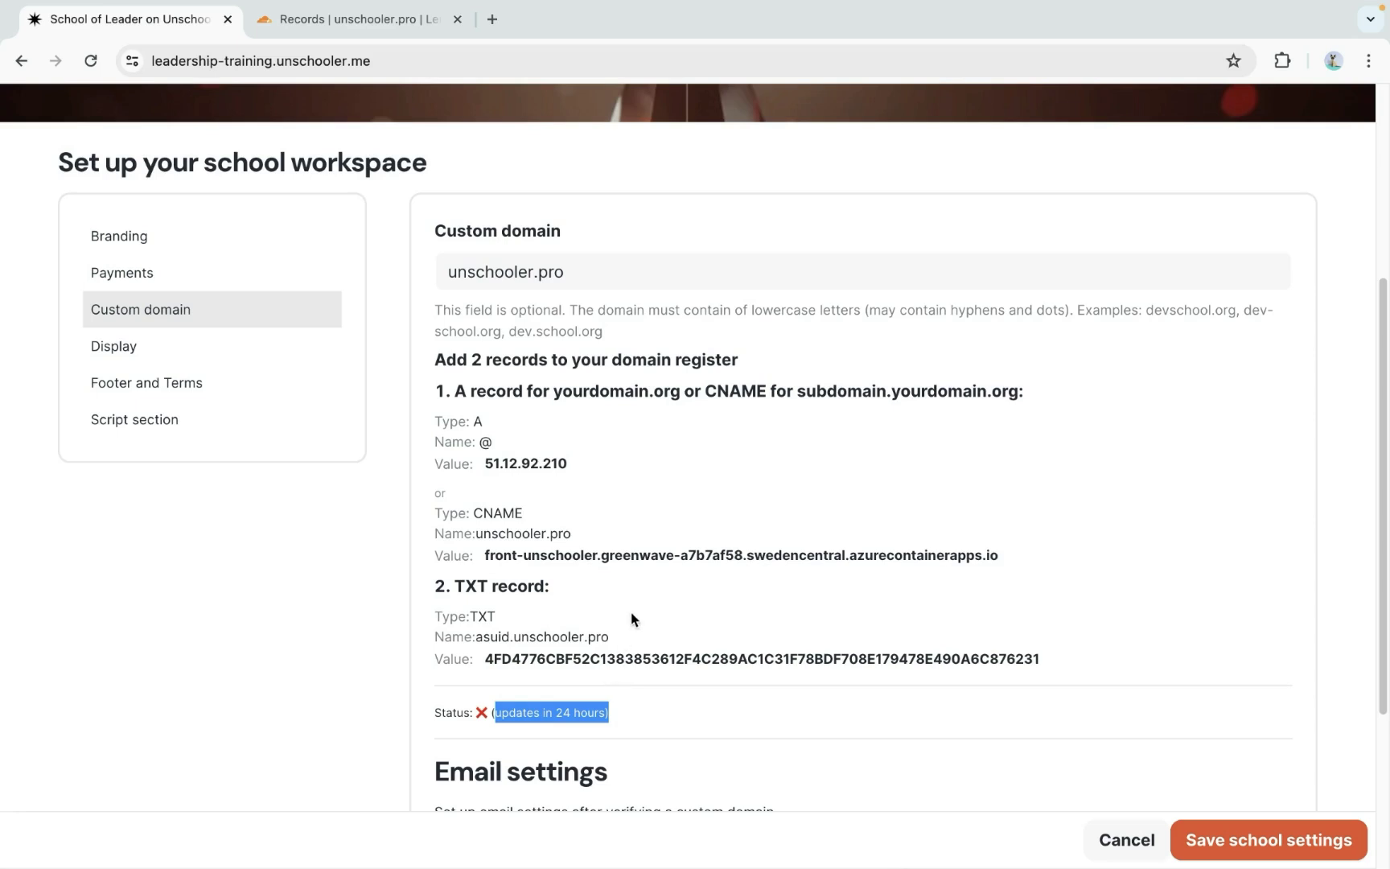
scroll(631, 618, "down", 3)
left_click(1215, 839)
scroll(1195, 640, "up", 10)
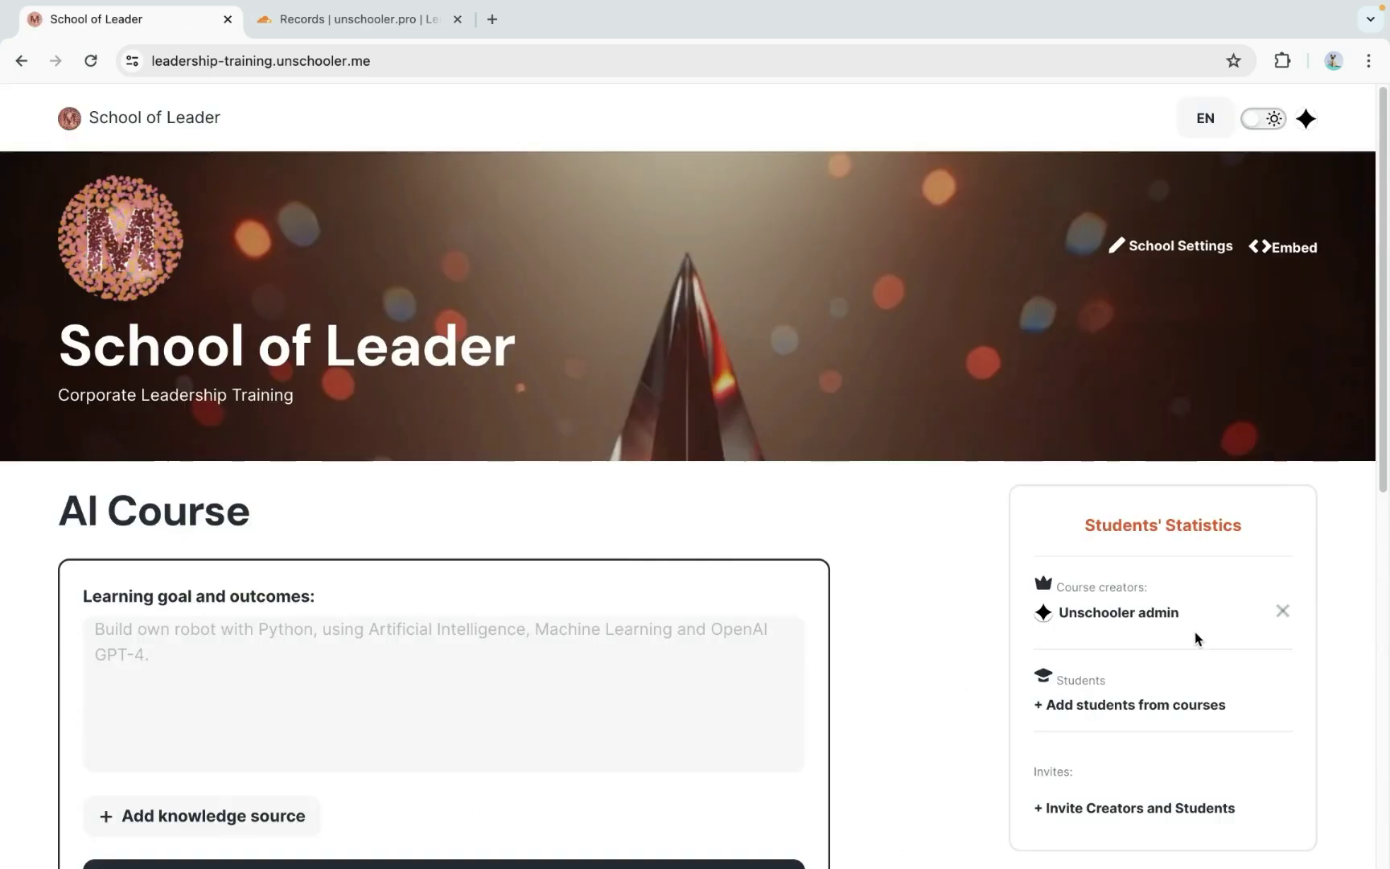
Pick Effective Leadership Training from the available courses and add it to the school
scroll(831, 623, "down", 8)
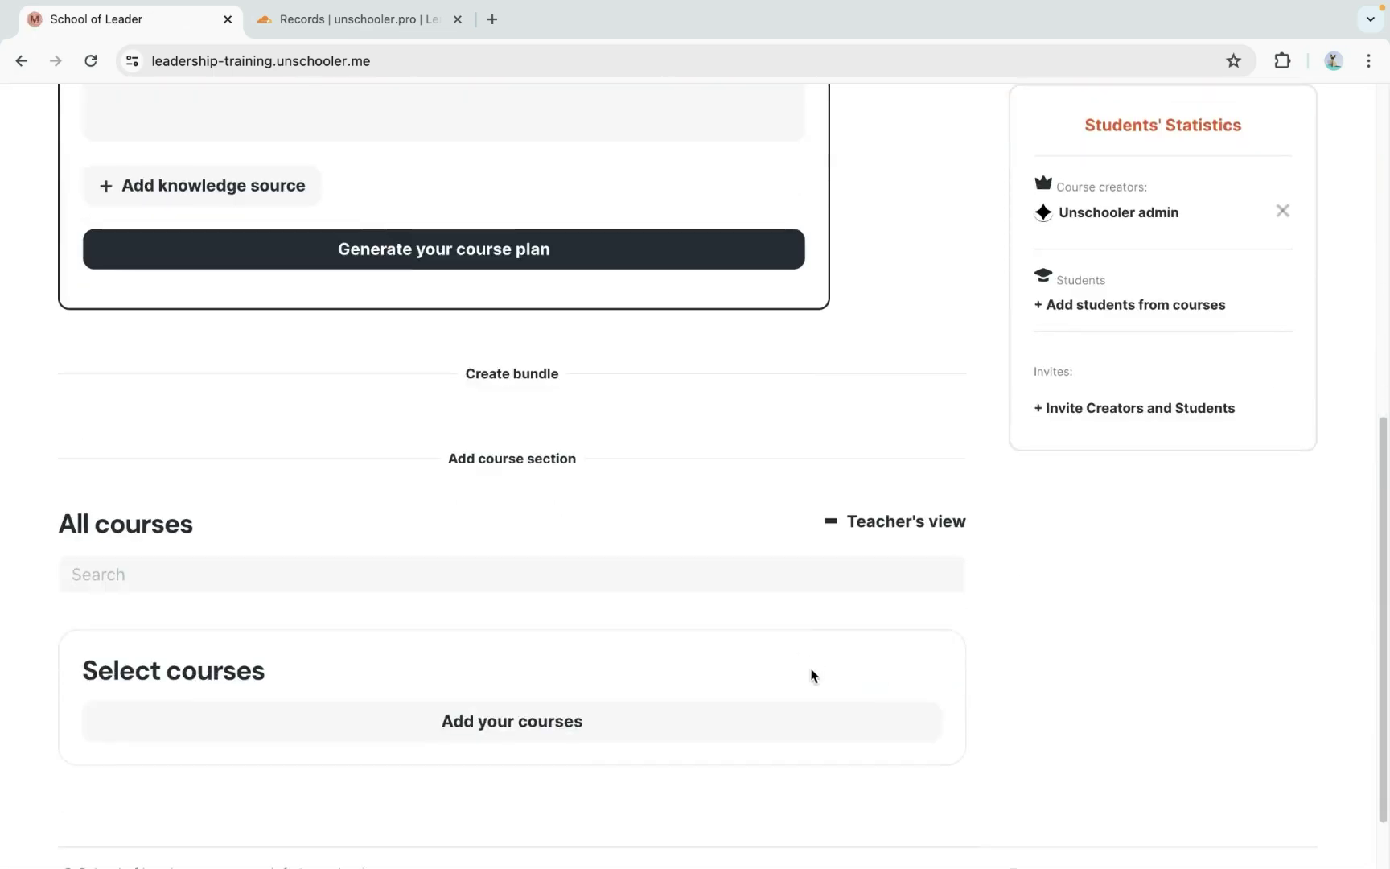
left_click(481, 725)
scroll(499, 602, "down", 3)
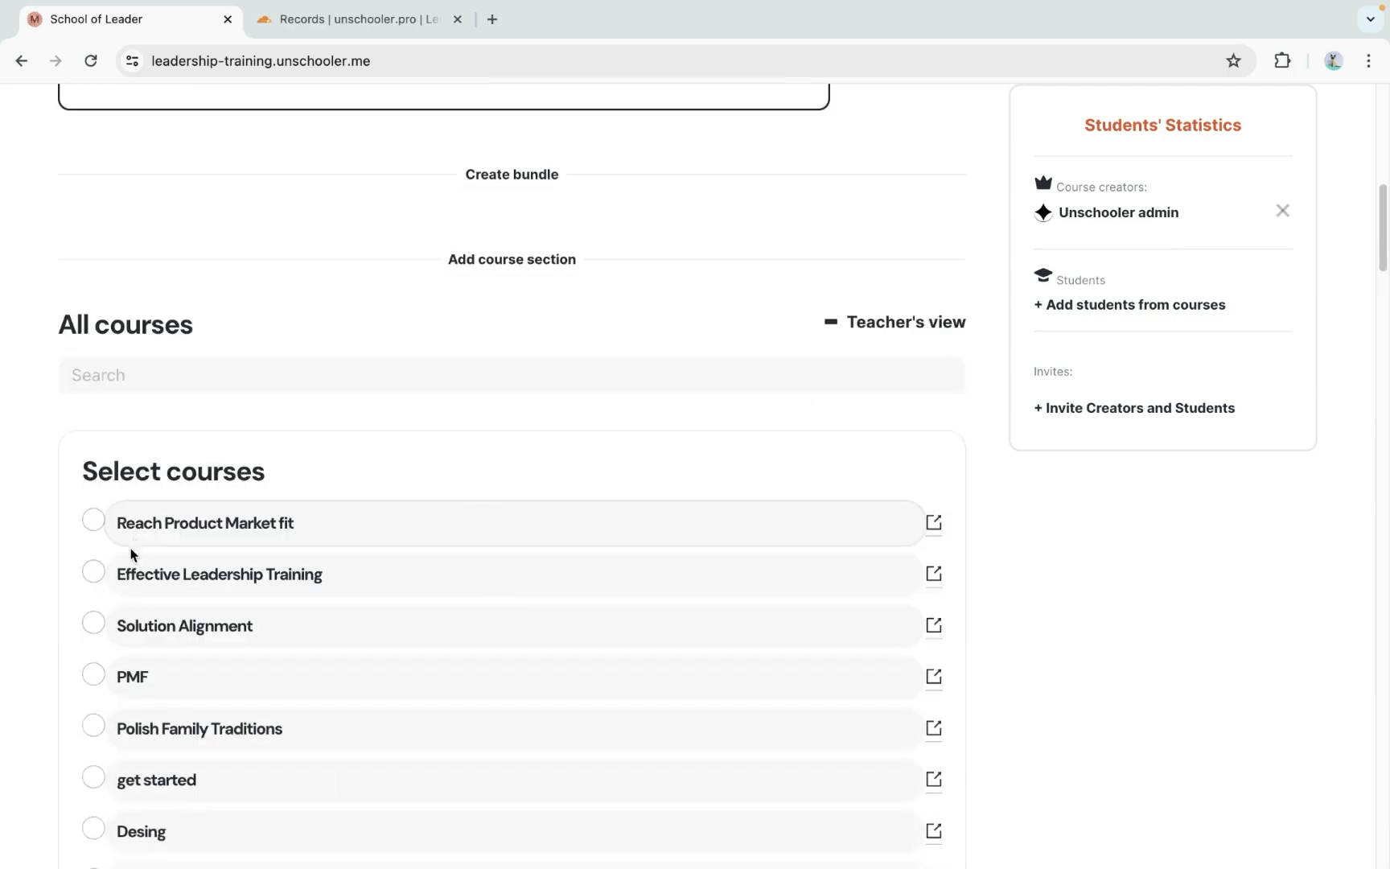
left_click(94, 572)
left_click(503, 475)
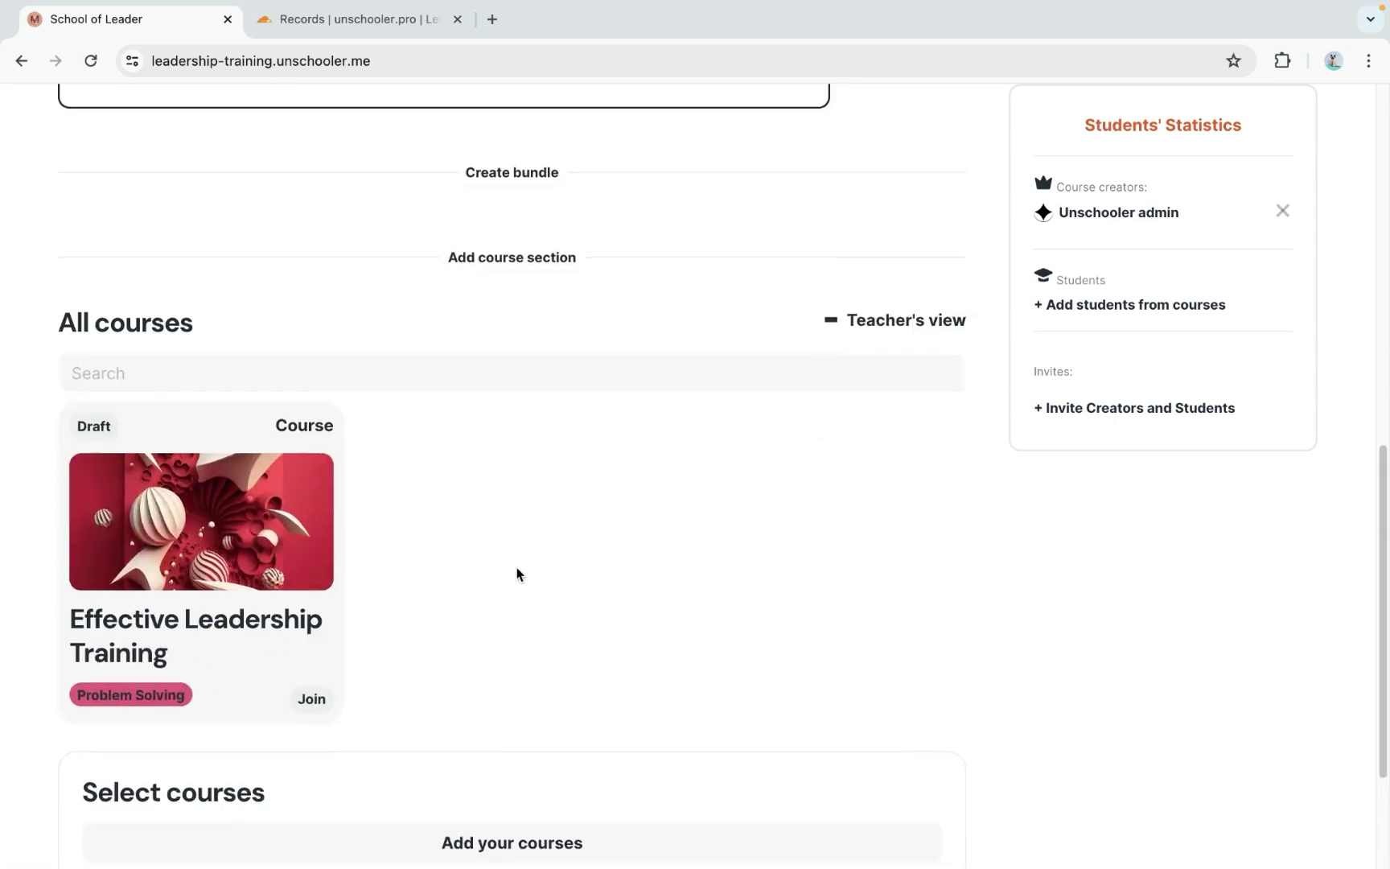
scroll(518, 407, "up", 2)
Create and save a course section named Bestsellers containing the Reach Product Market fit course
left_click(508, 373)
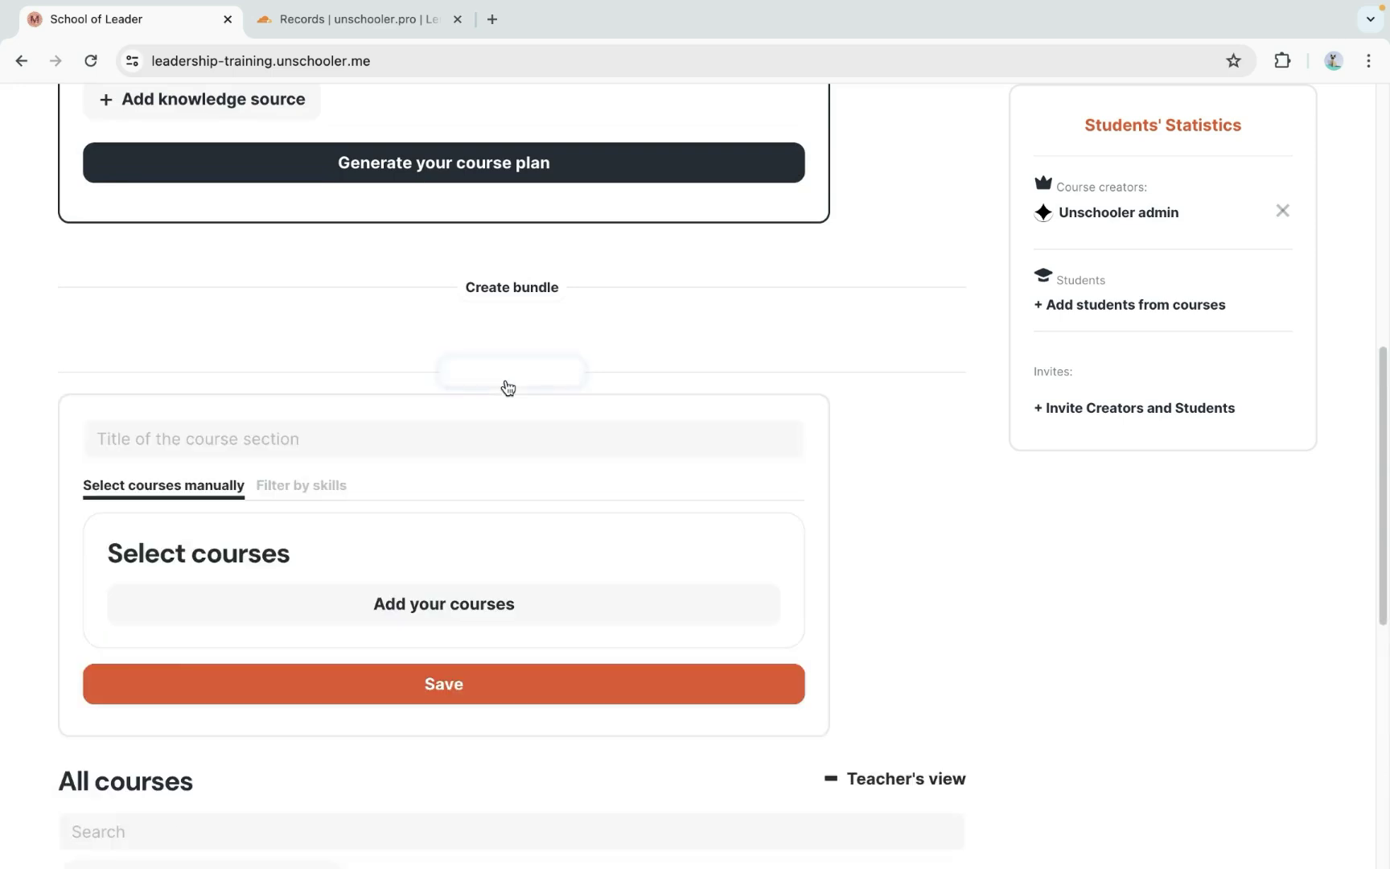
left_click(252, 449)
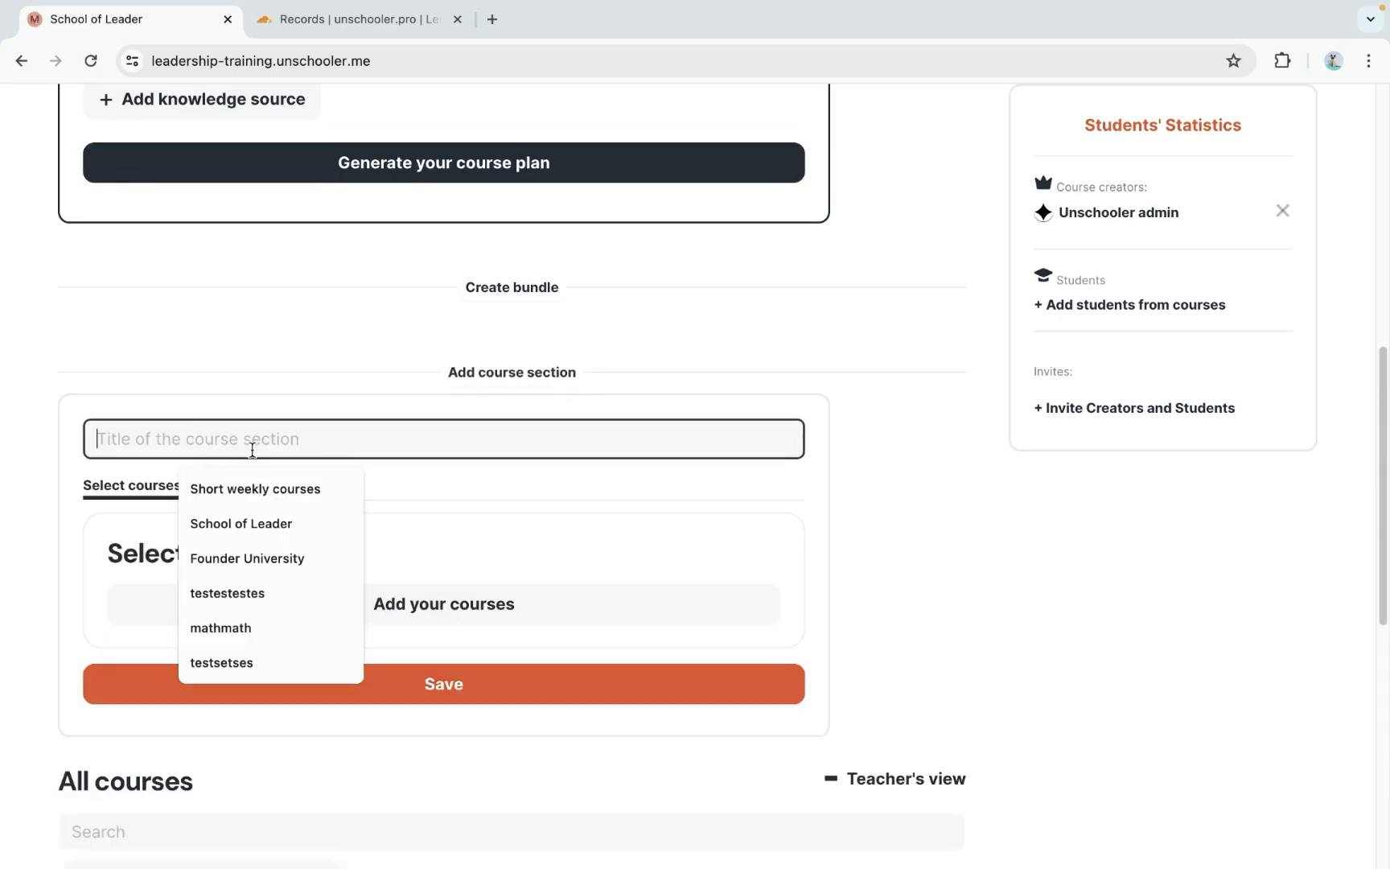
type("Bestsellers")
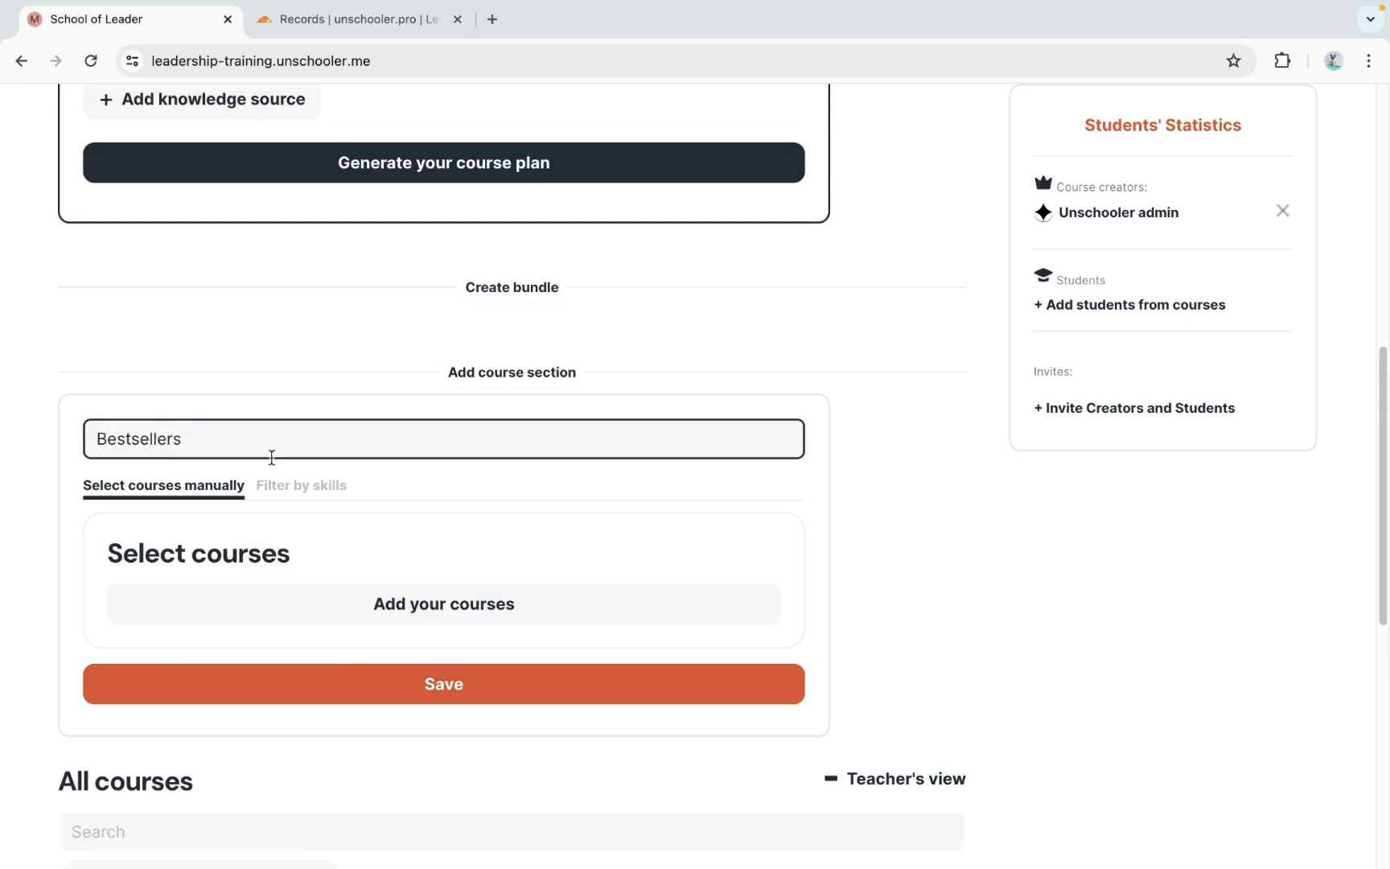
left_click(388, 612)
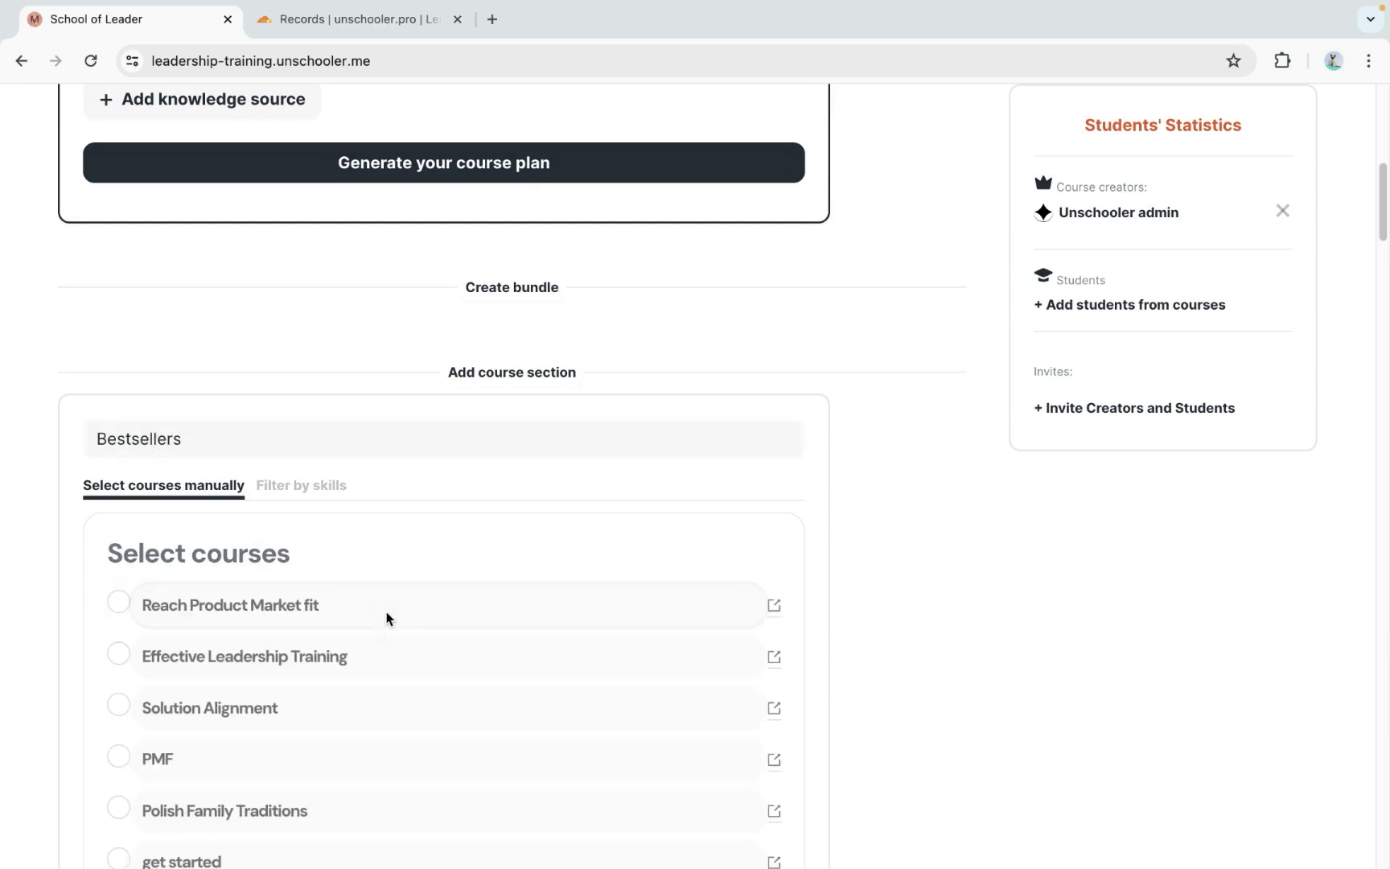
left_click(113, 605)
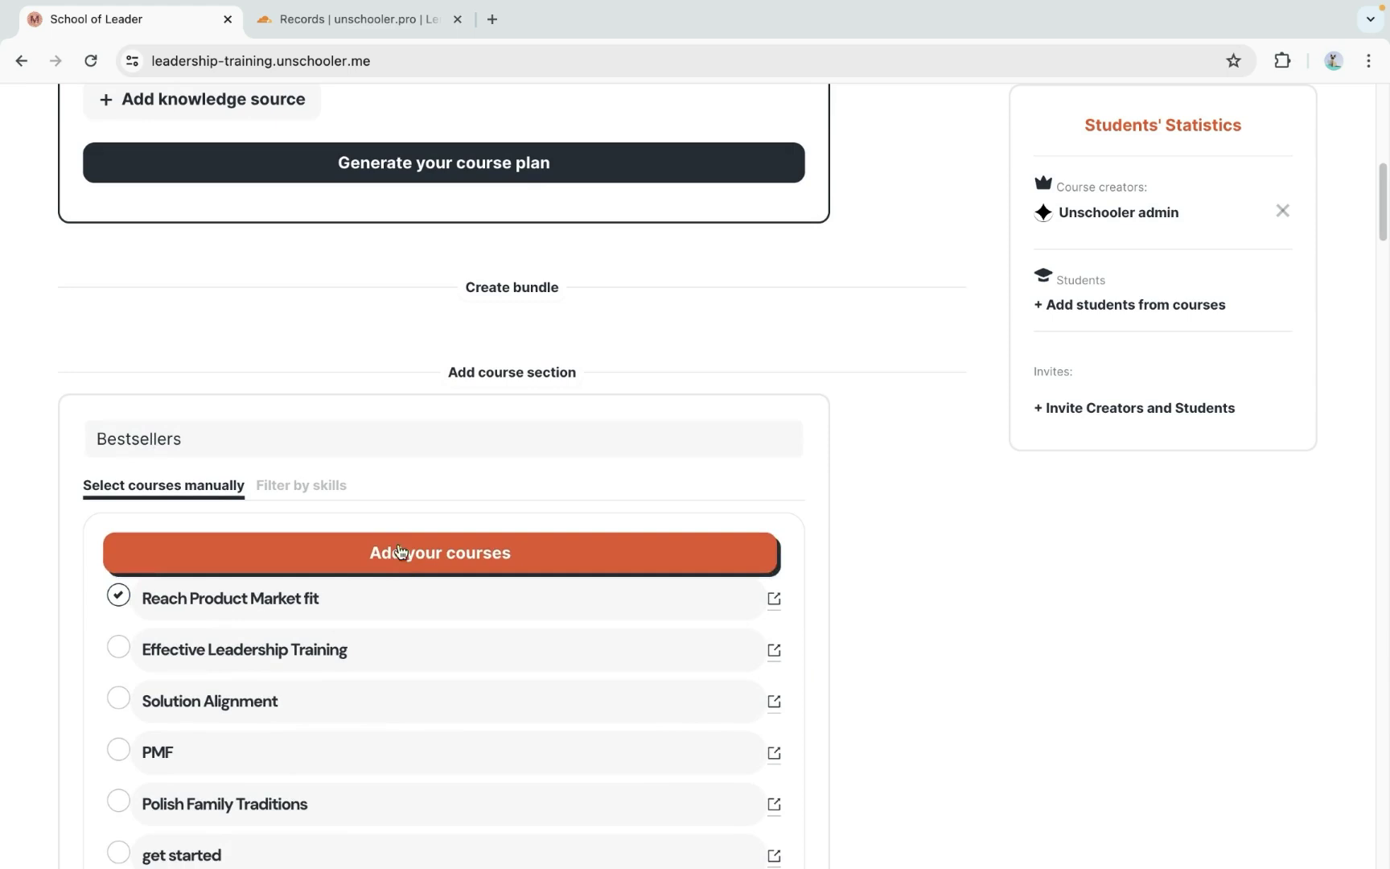
scroll(404, 512, "down", 15)
scroll(443, 587, "down", 5)
left_click(416, 106)
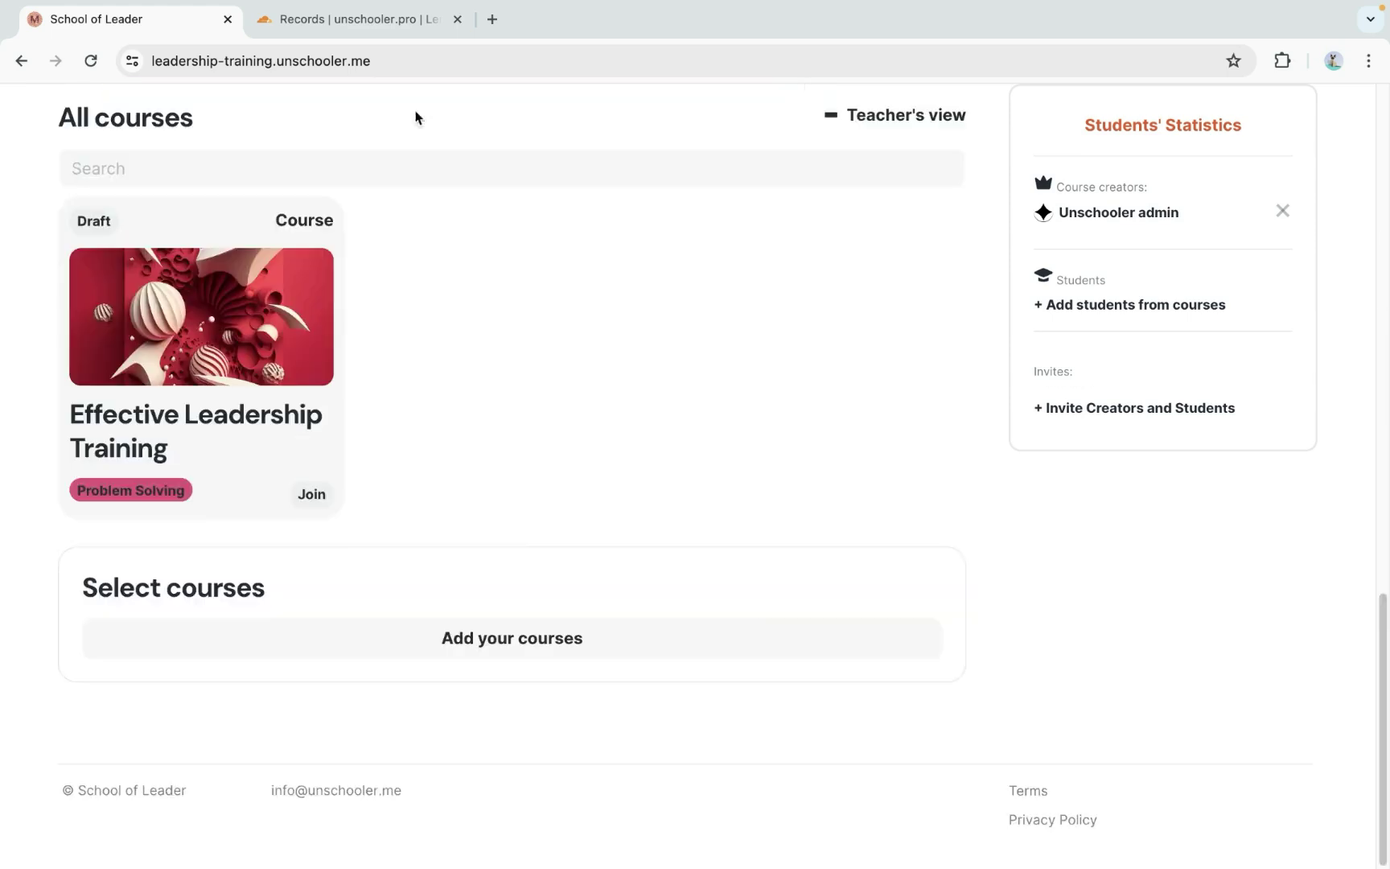
scroll(518, 537, "up", 9)
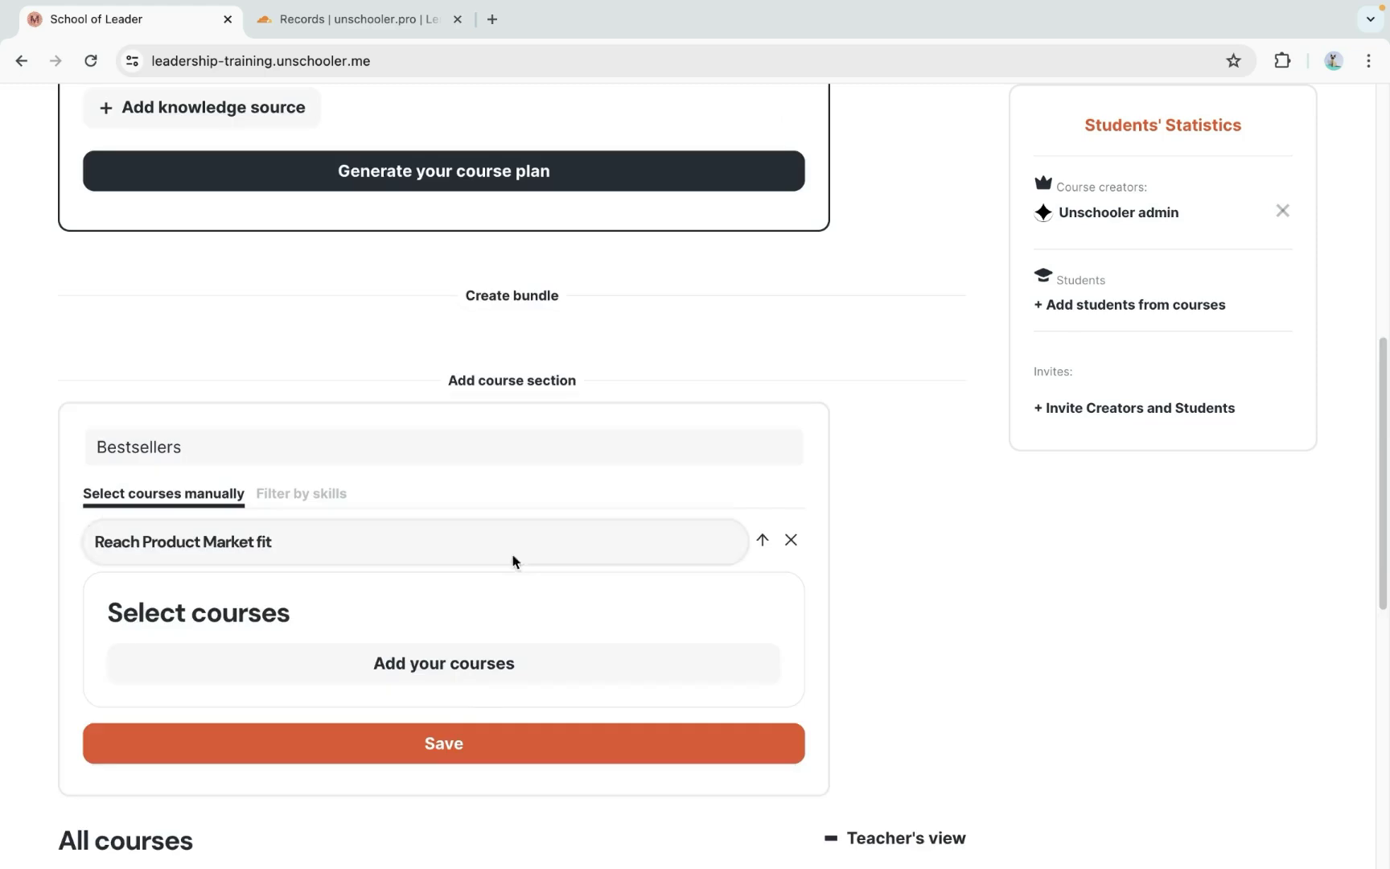
left_click(435, 742)
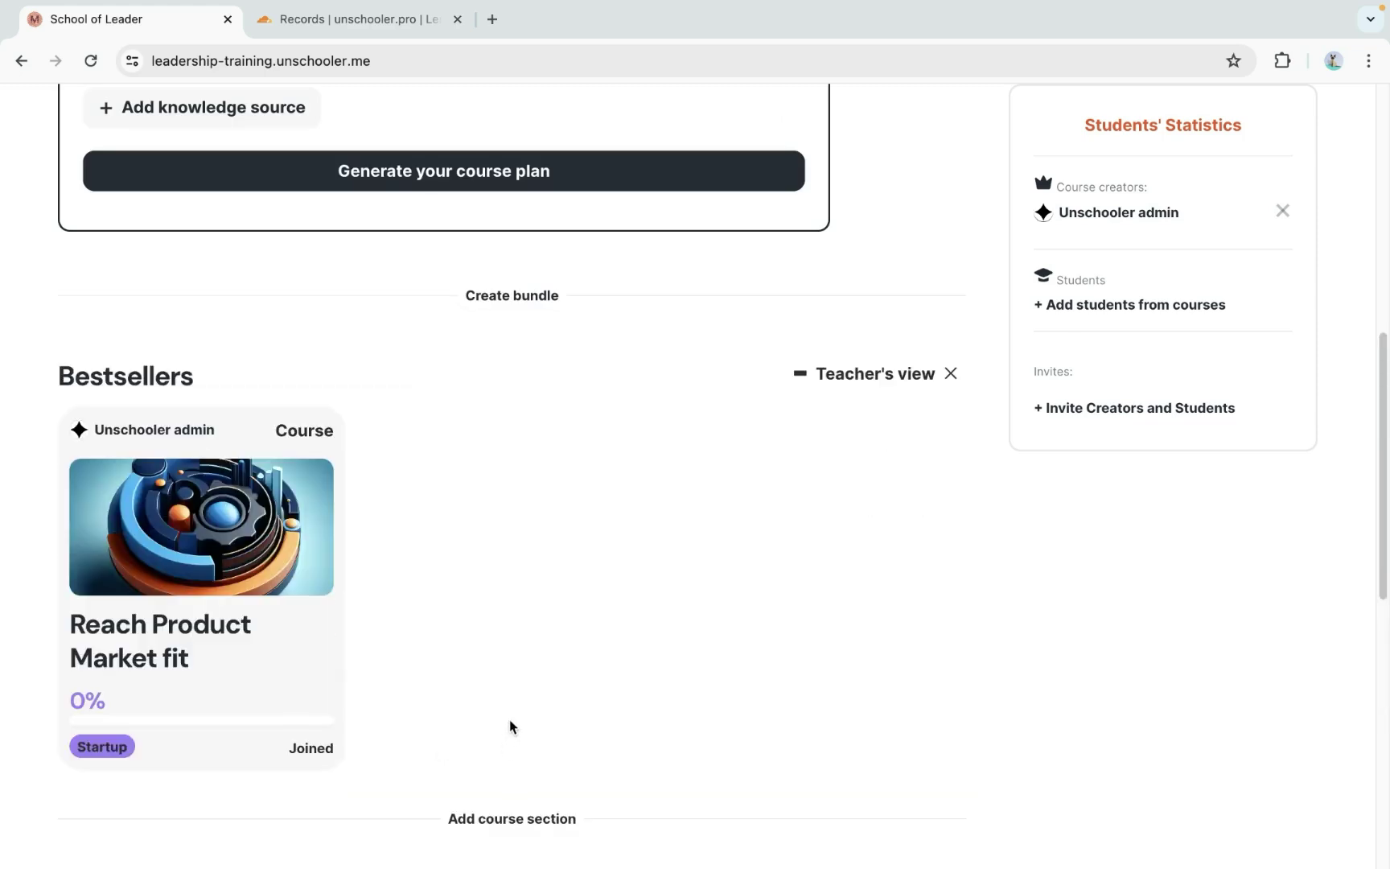
Scroll down the school page and go to the school home page on unschooler.pro
scroll(420, 567, "down", 5)
scroll(420, 567, "down", 1)
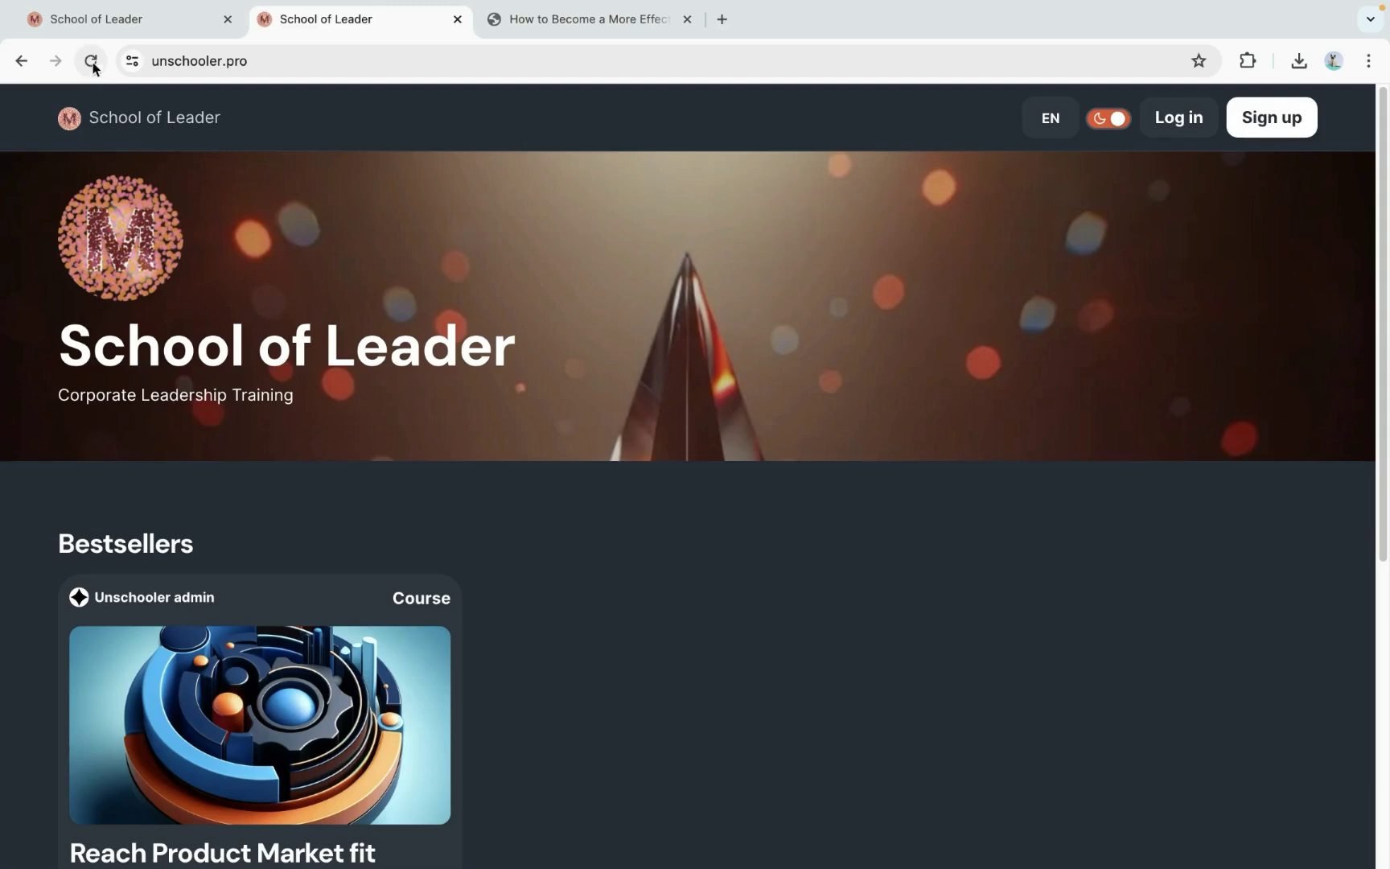
left_click(90, 61)
Sign in on unschooler.pro, open the Reach Product Market fit course, then return to the school's root page
left_click(1180, 117)
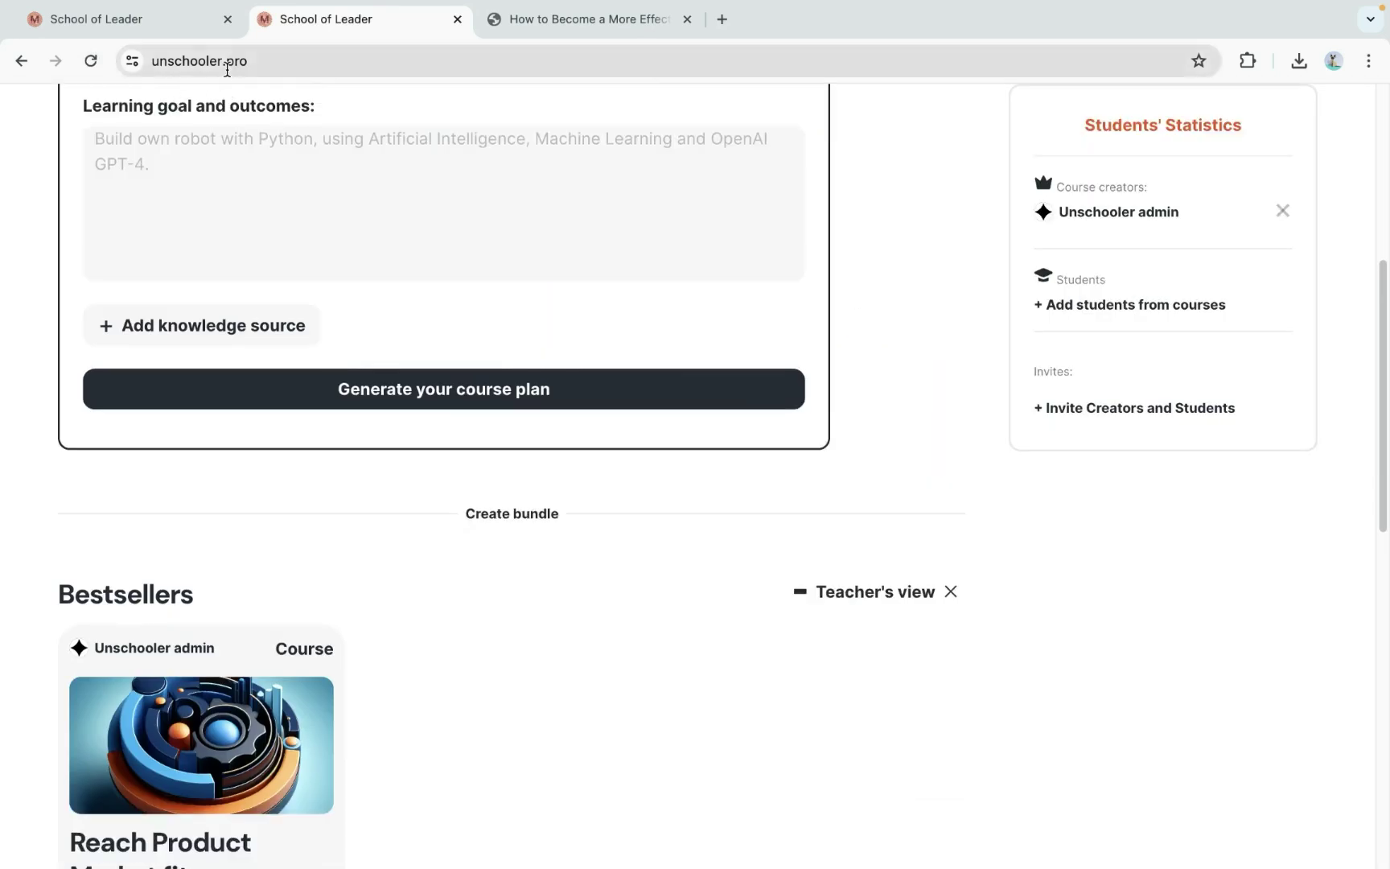
left_click(239, 59)
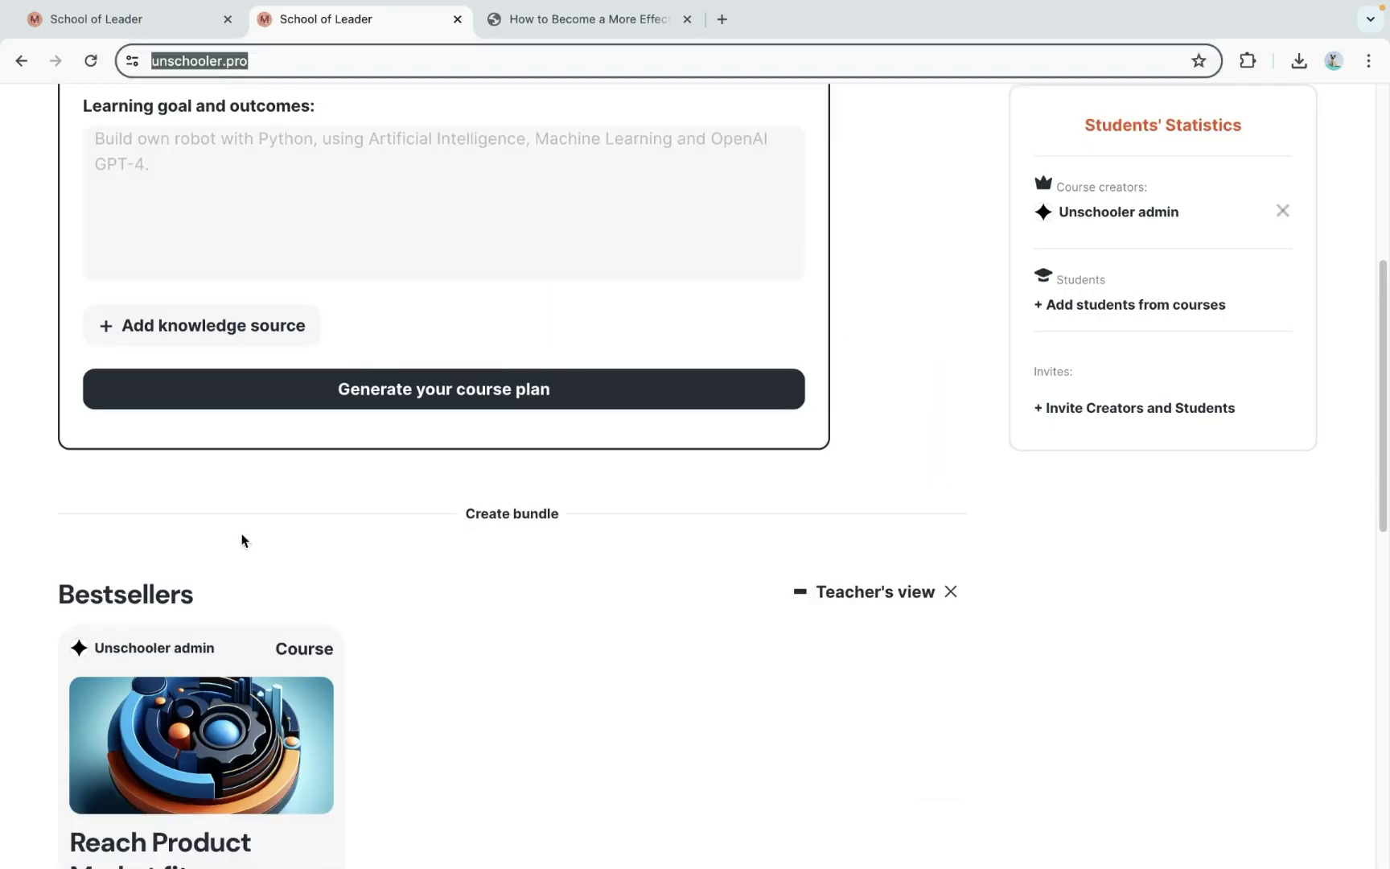
left_click(175, 749)
left_click(242, 62)
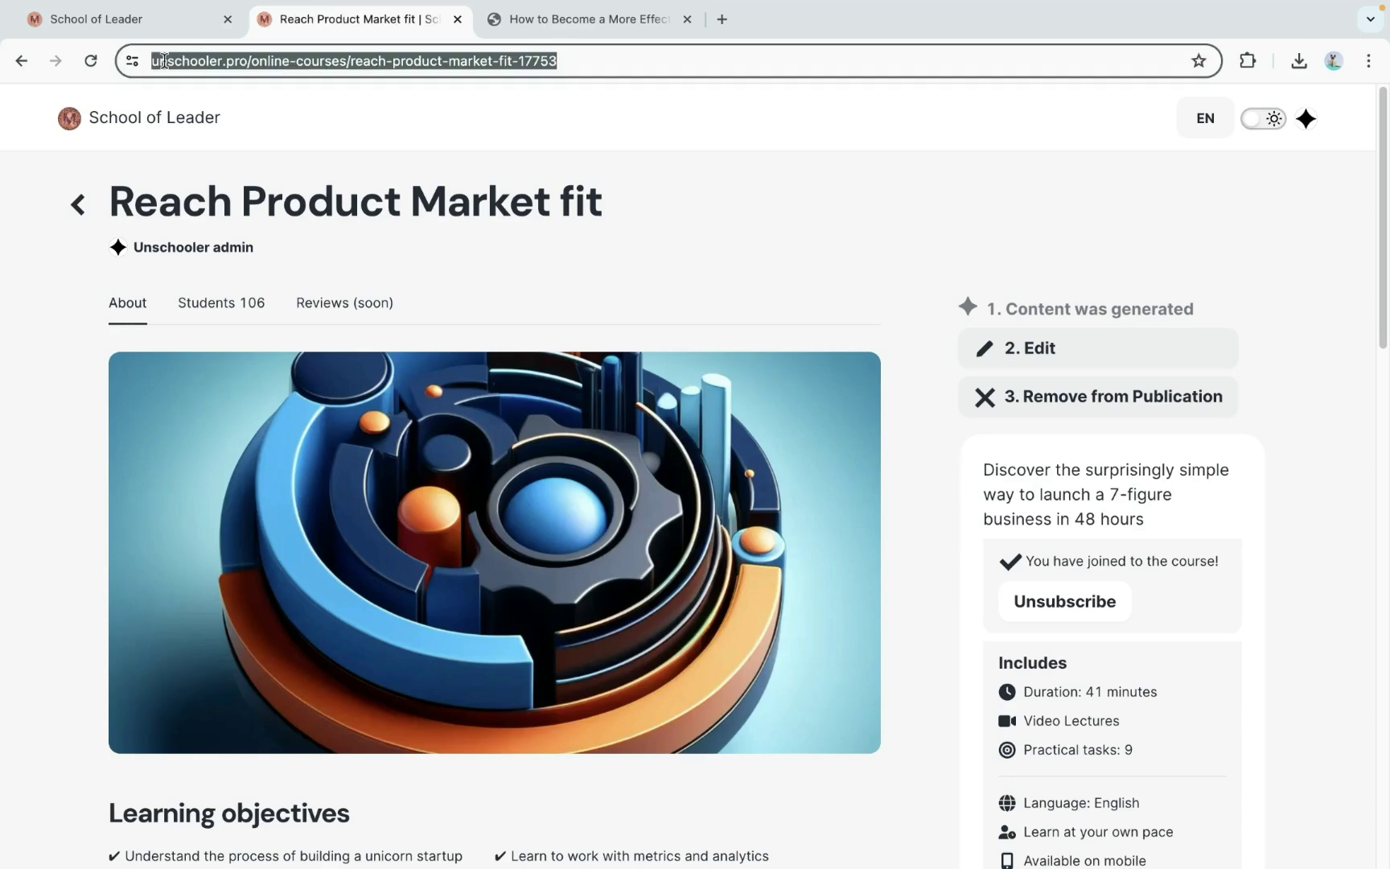
left_click(251, 61)
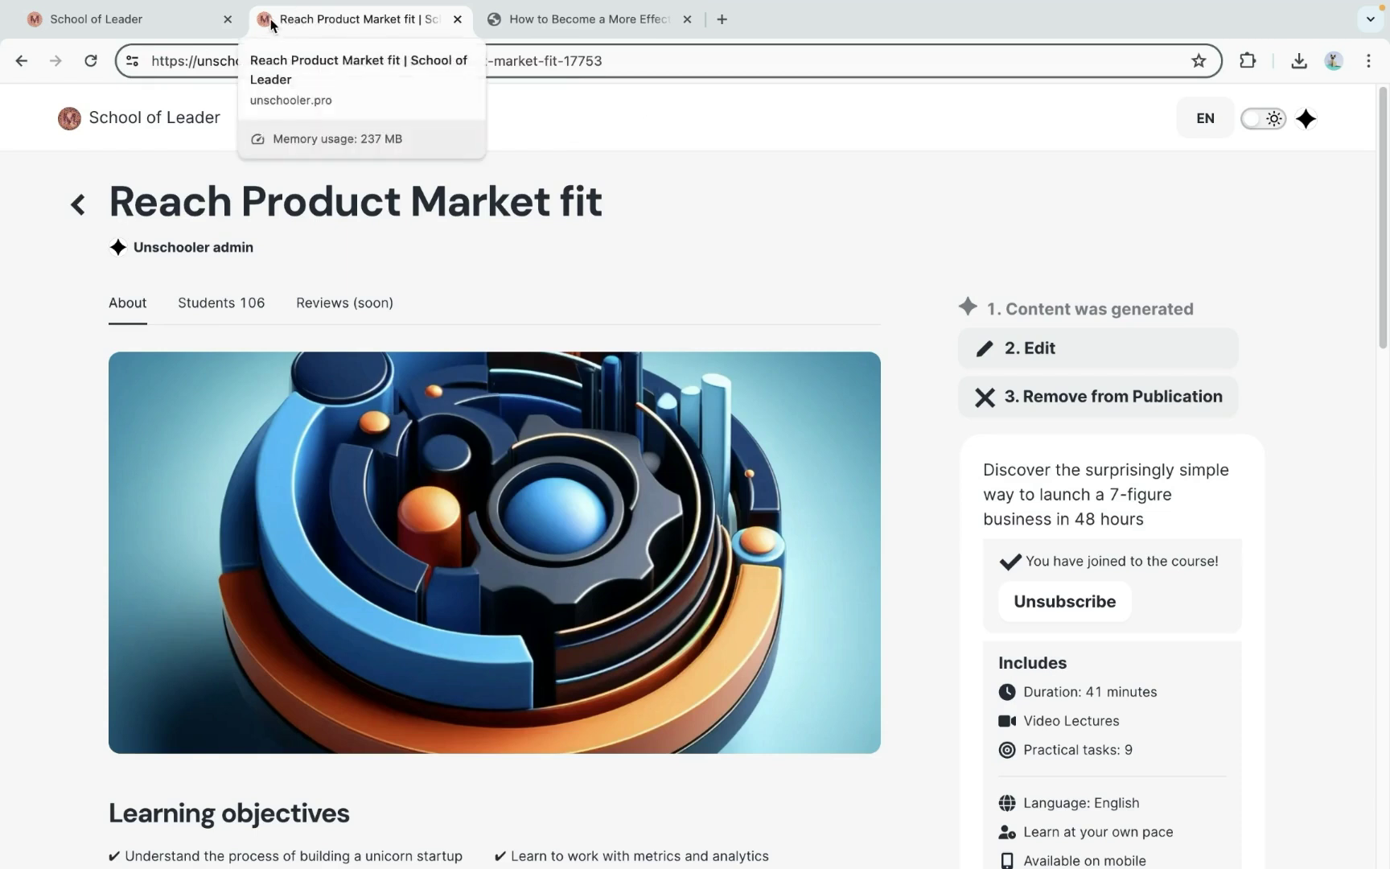
key("alt+Left")
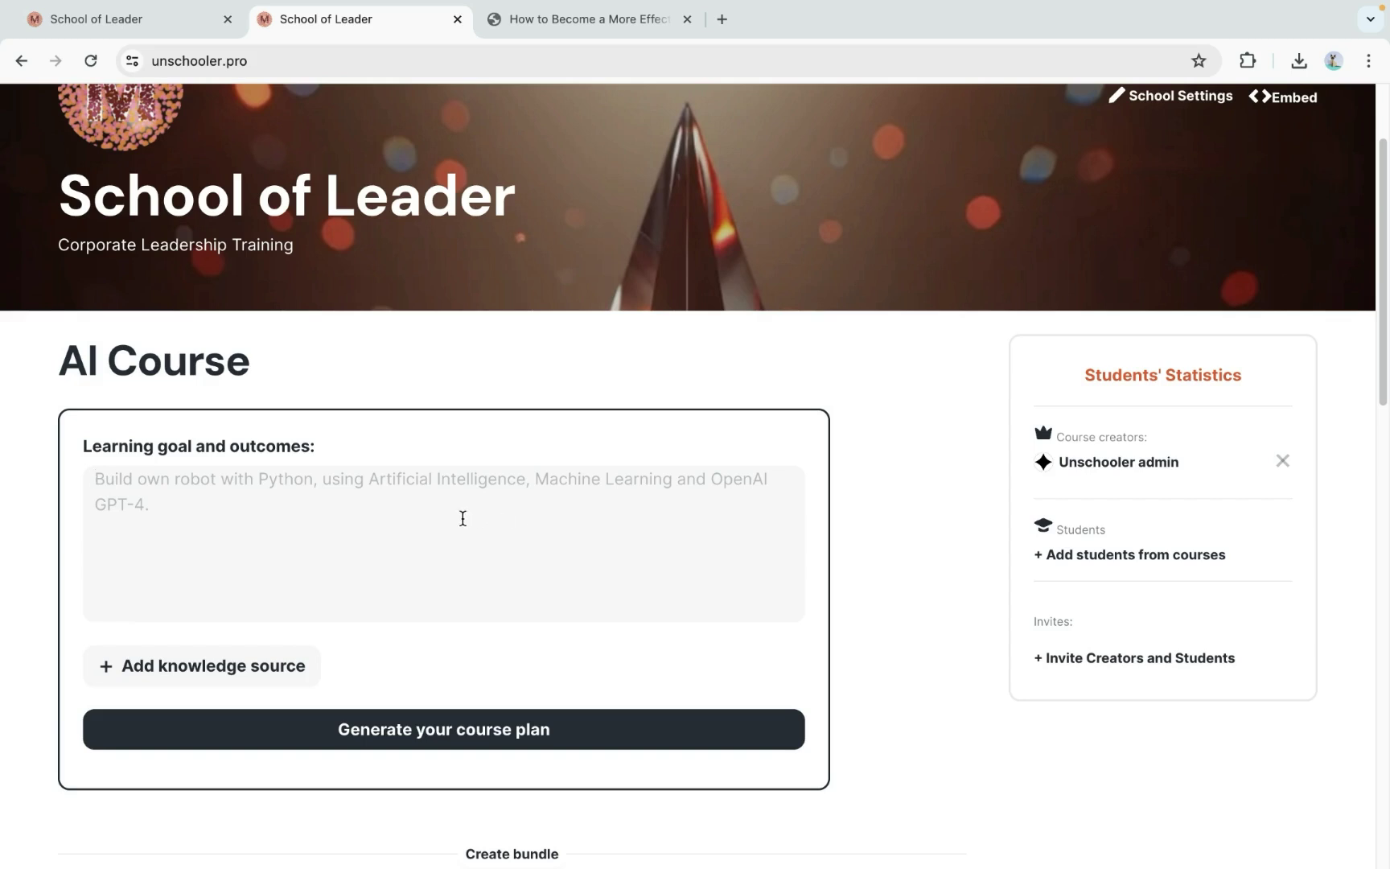
Enter Leadership as the learning goal and upload both Effective-Leader PDF documents as knowledge sources
type("Lea")
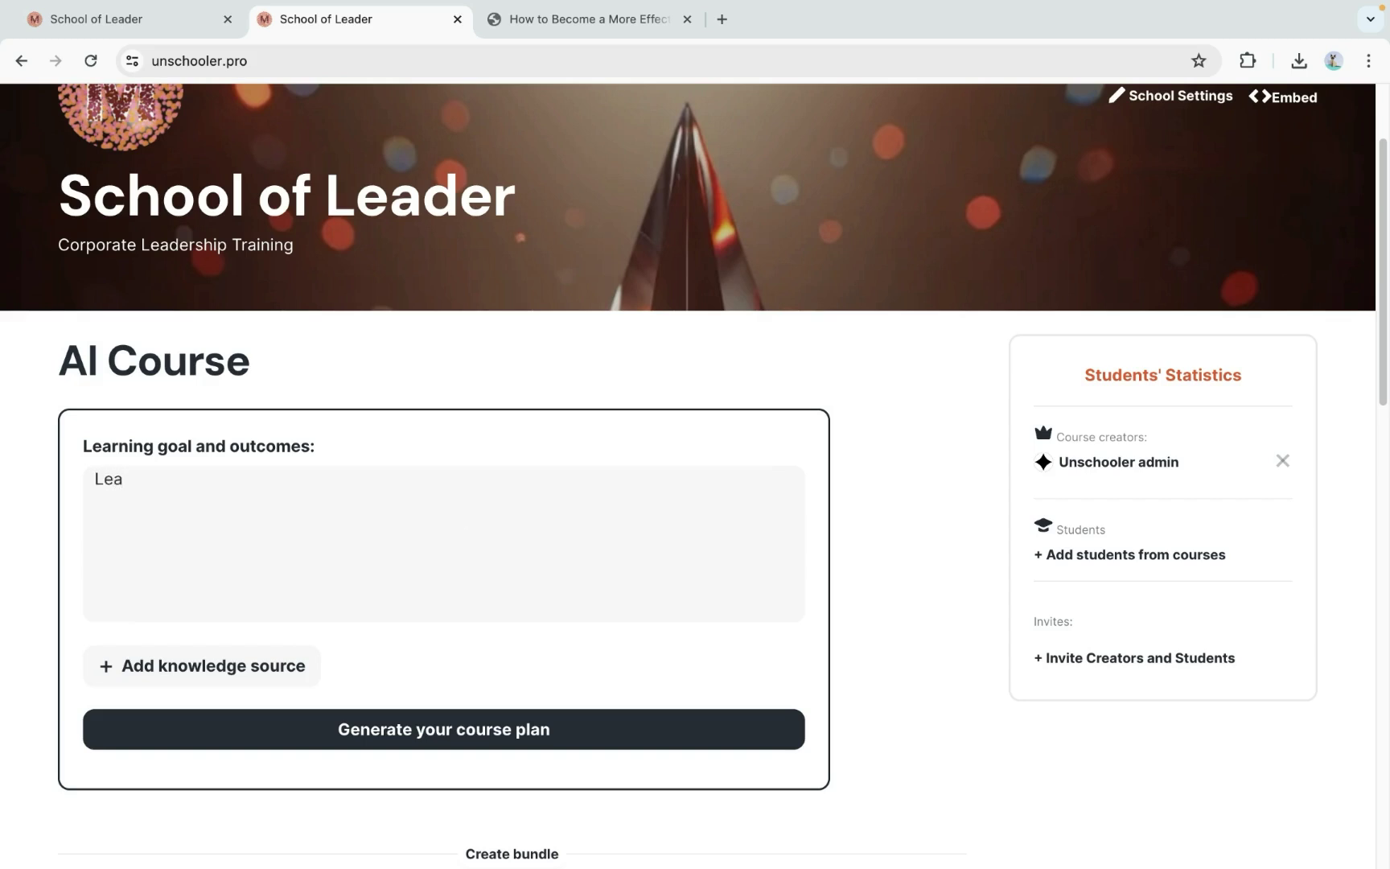
type("dership")
left_click(228, 670)
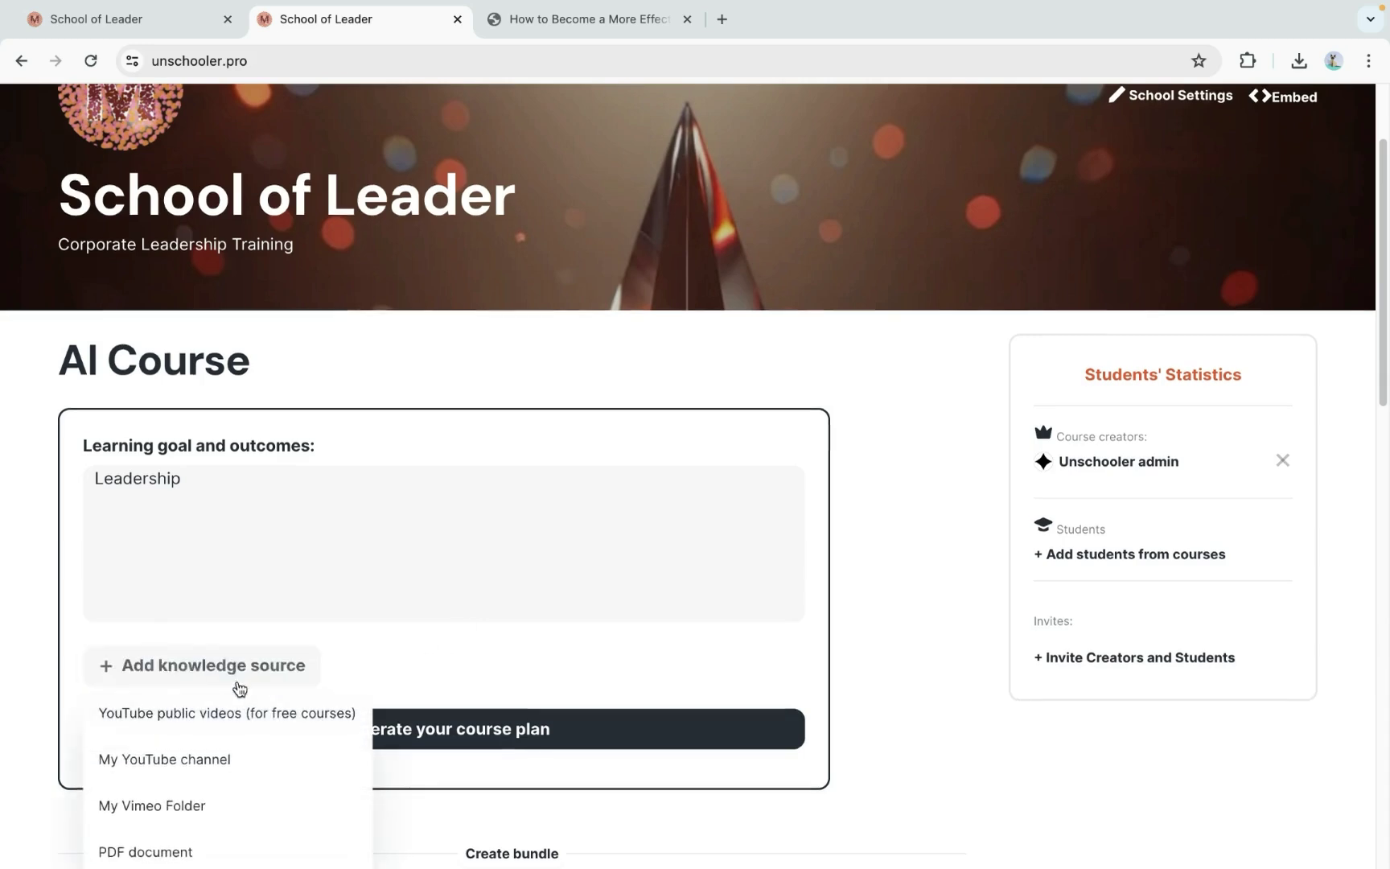
scroll(196, 689, "down", 2)
left_click(161, 702)
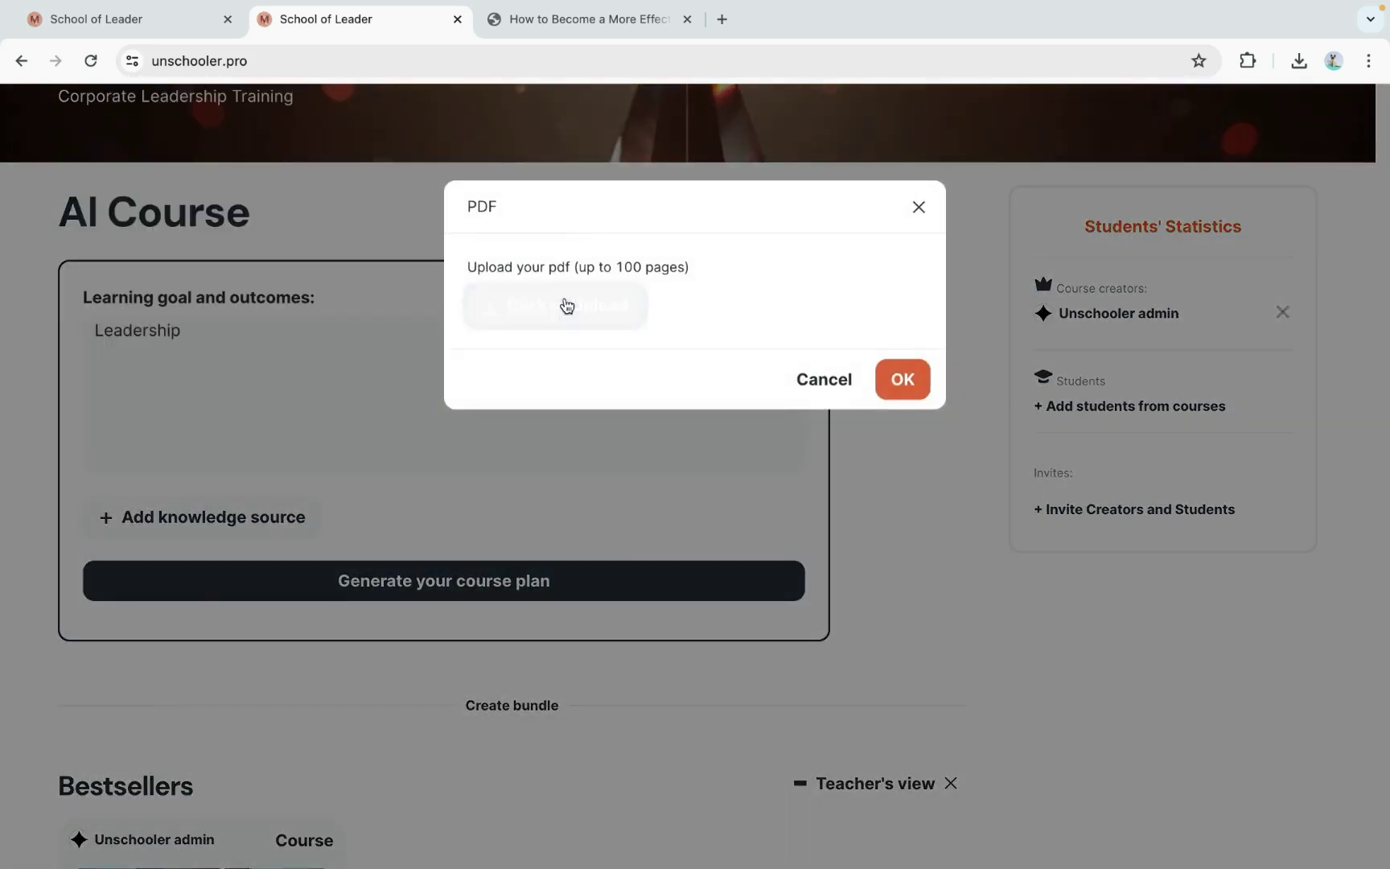
left_click(567, 306)
key("Return")
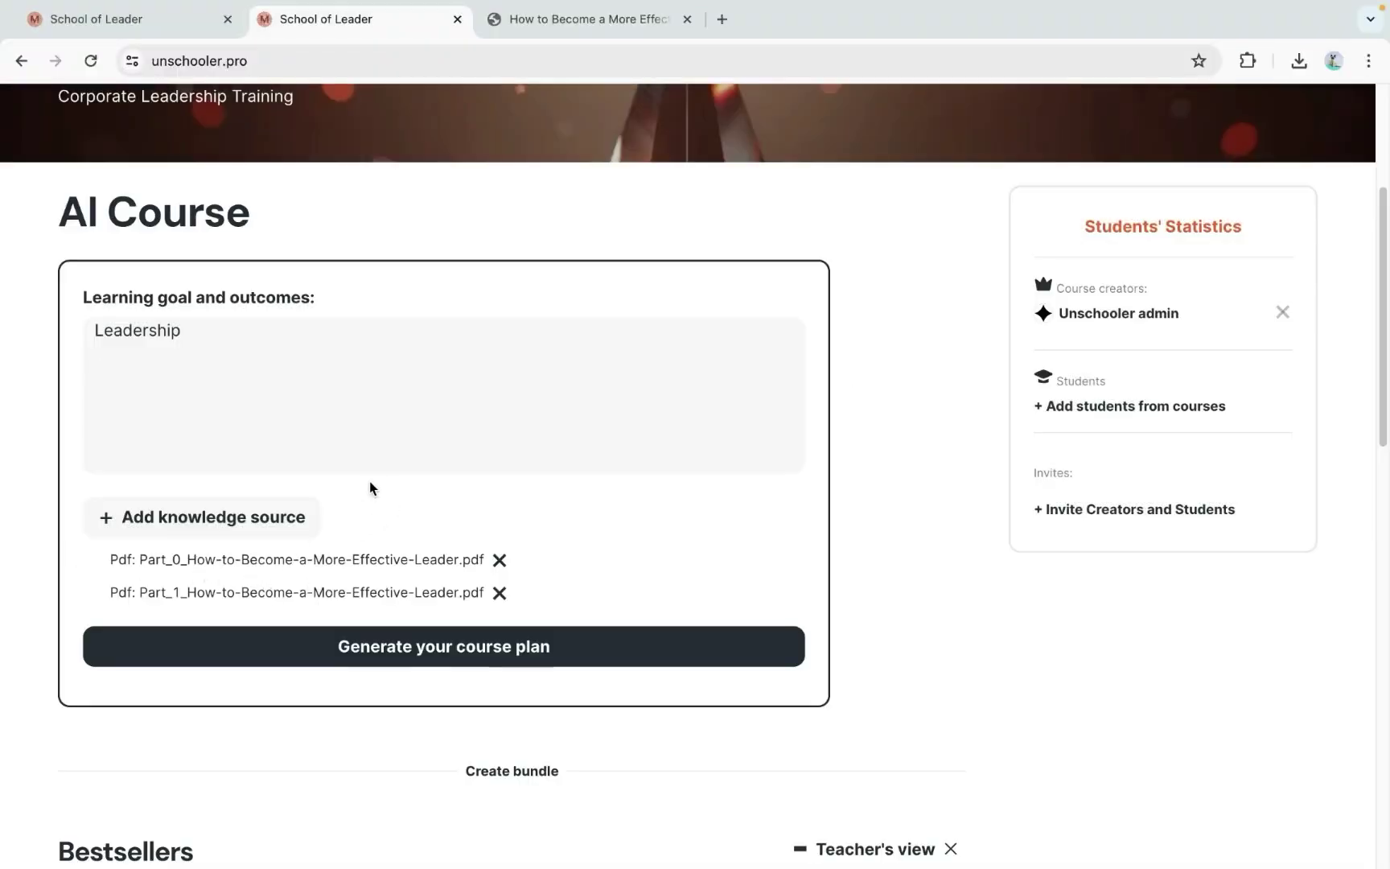
Generate the course plan and create the Leadership course from it
scroll(369, 482, "down", 2)
left_click(635, 486)
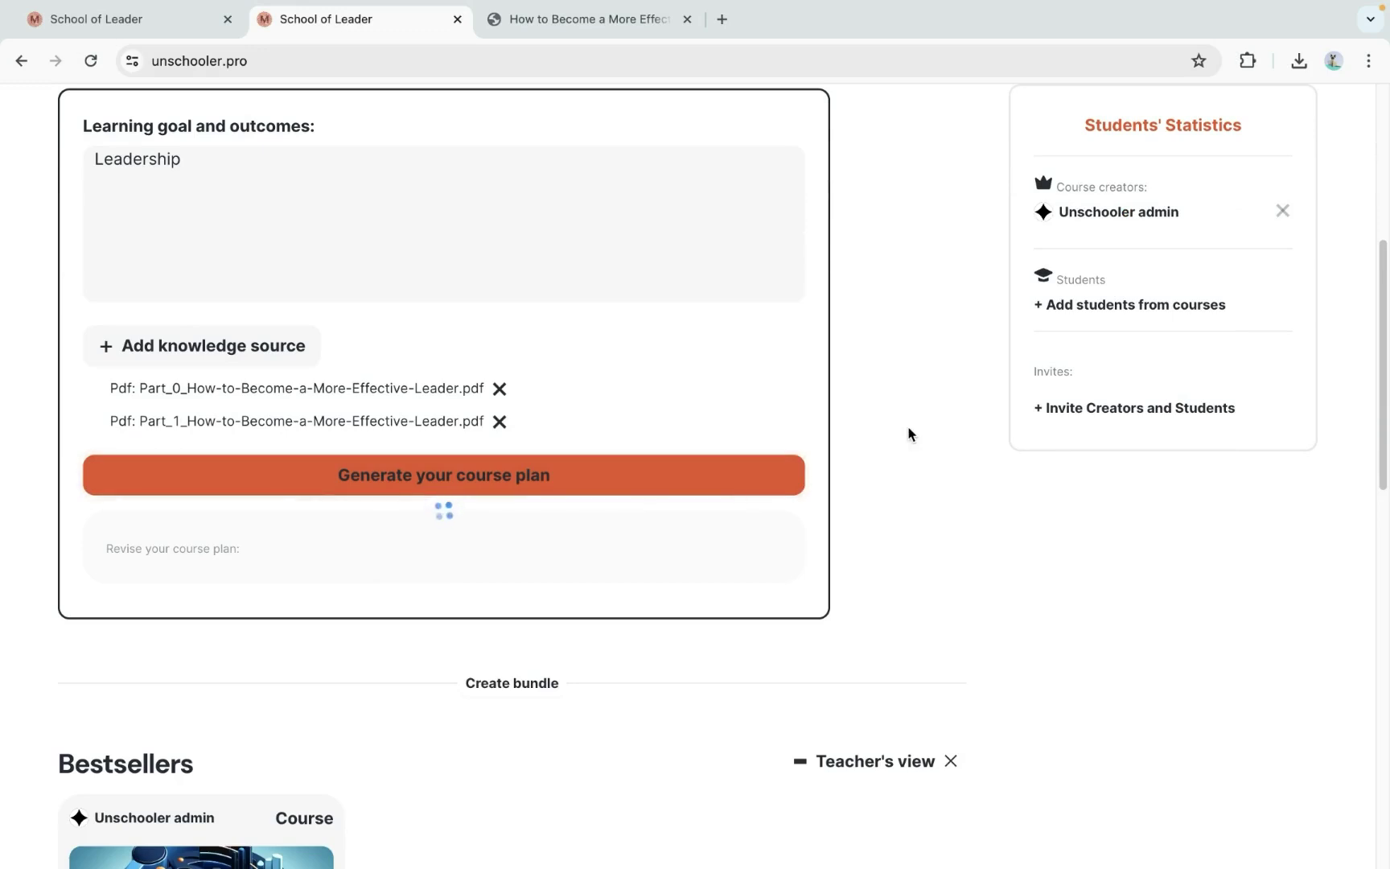
scroll(906, 552, "down", 5)
scroll(905, 550, "down", 15)
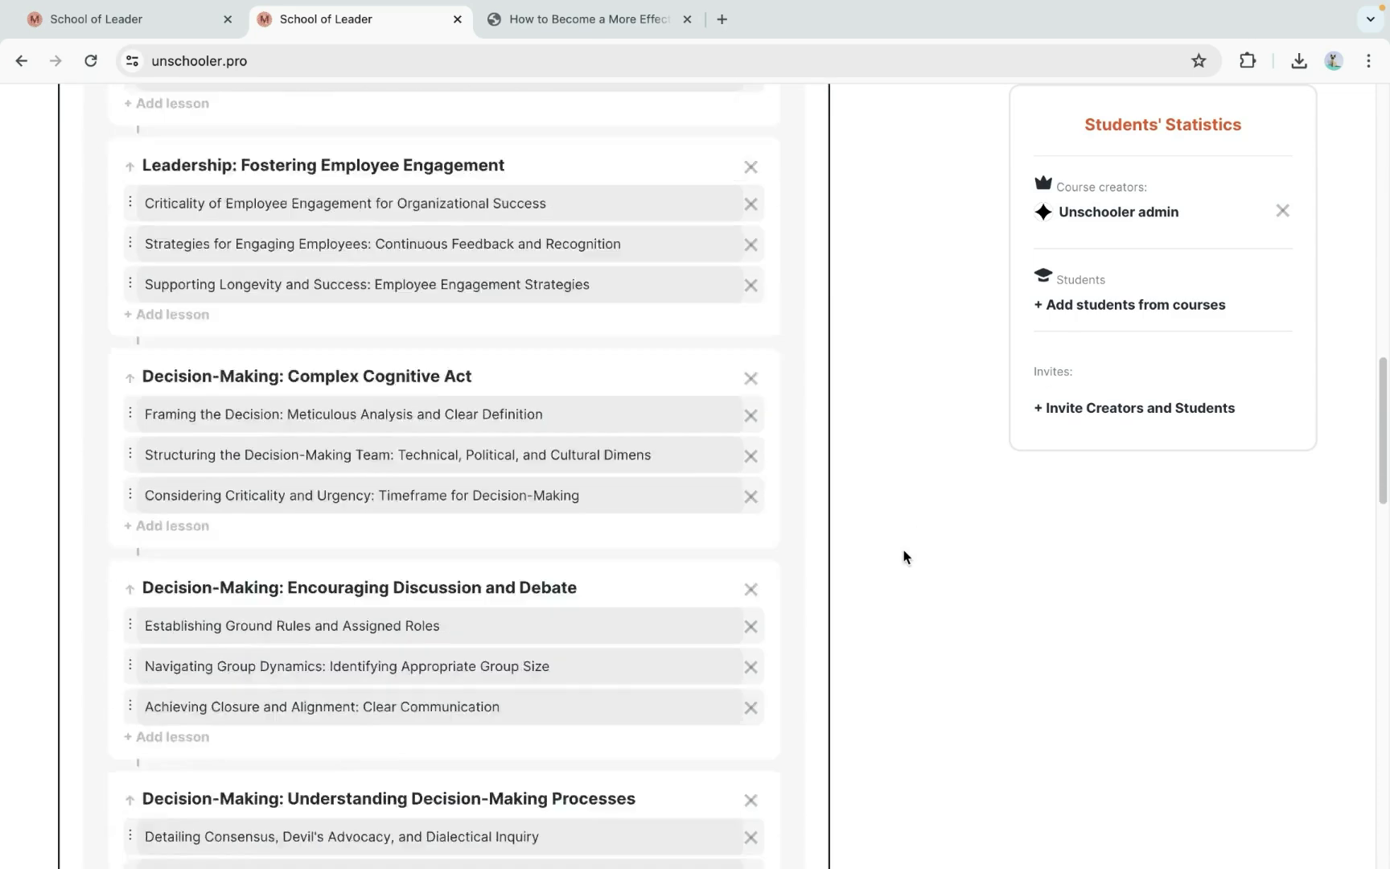
left_click(456, 583)
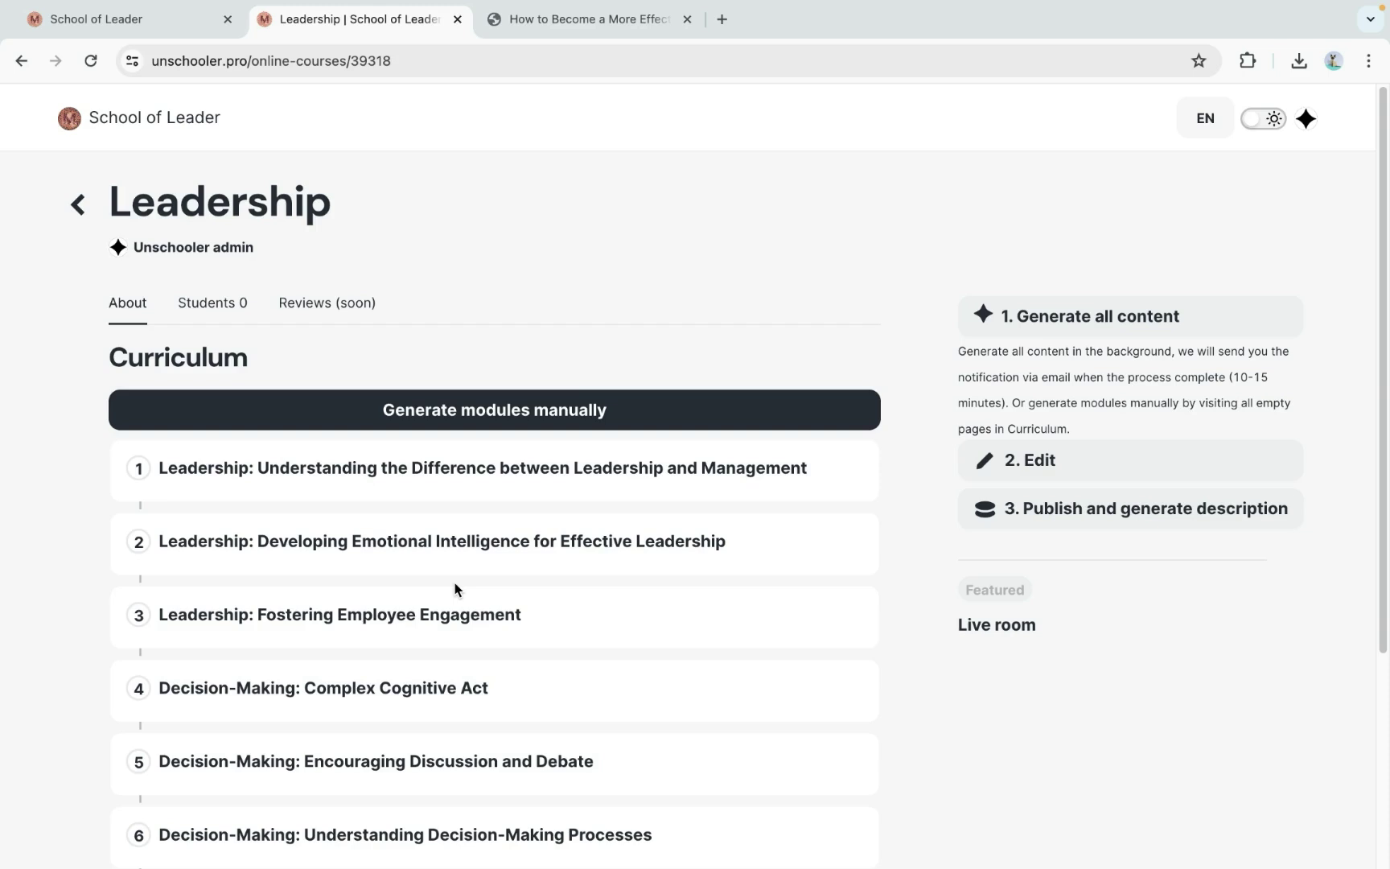
Open module 1, Leadership vs Management, and scroll through its generated lesson
left_click(463, 477)
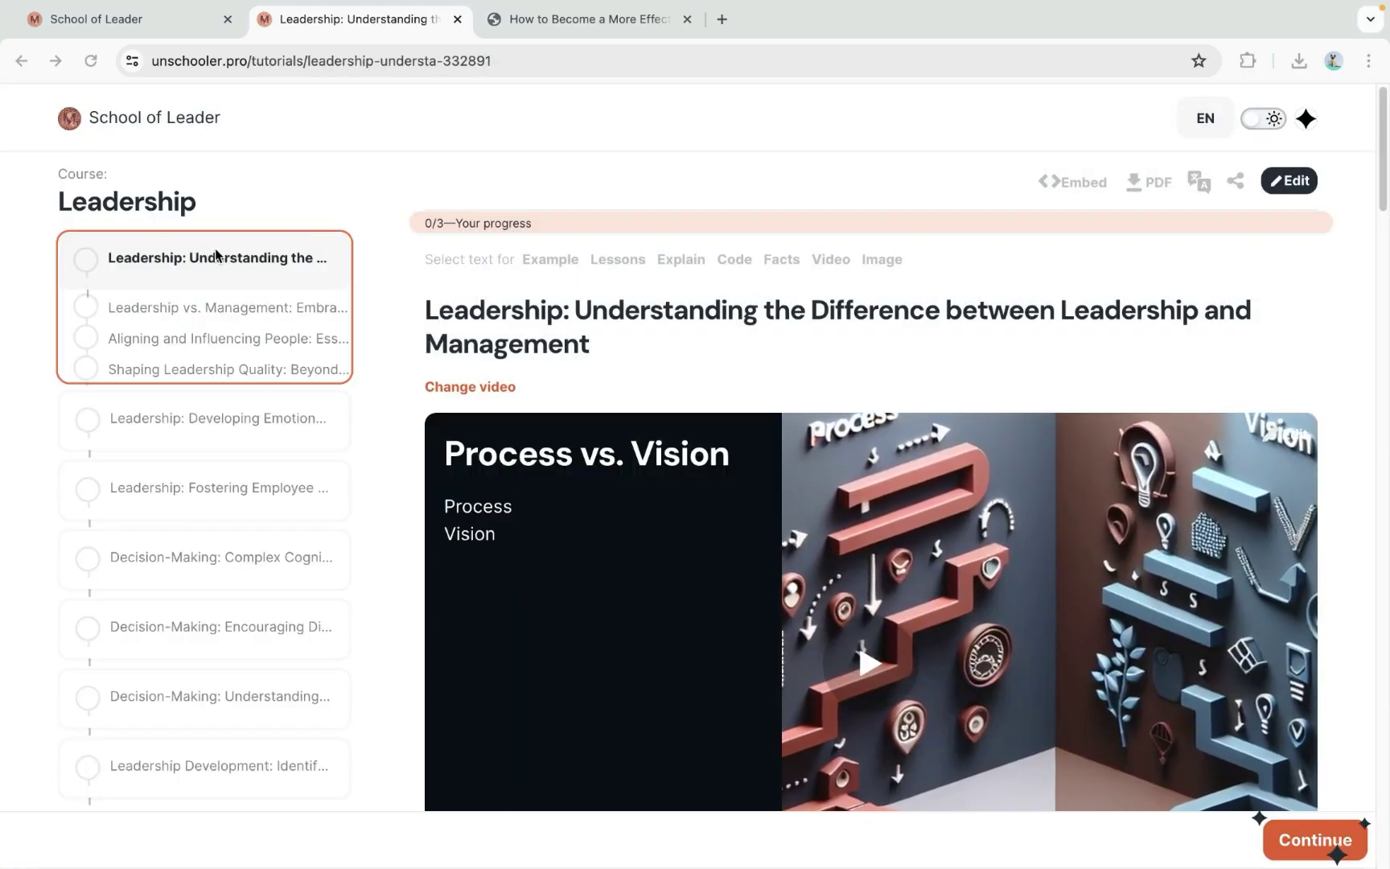
scroll(533, 347, "down", 1)
scroll(533, 346, "down", 20)
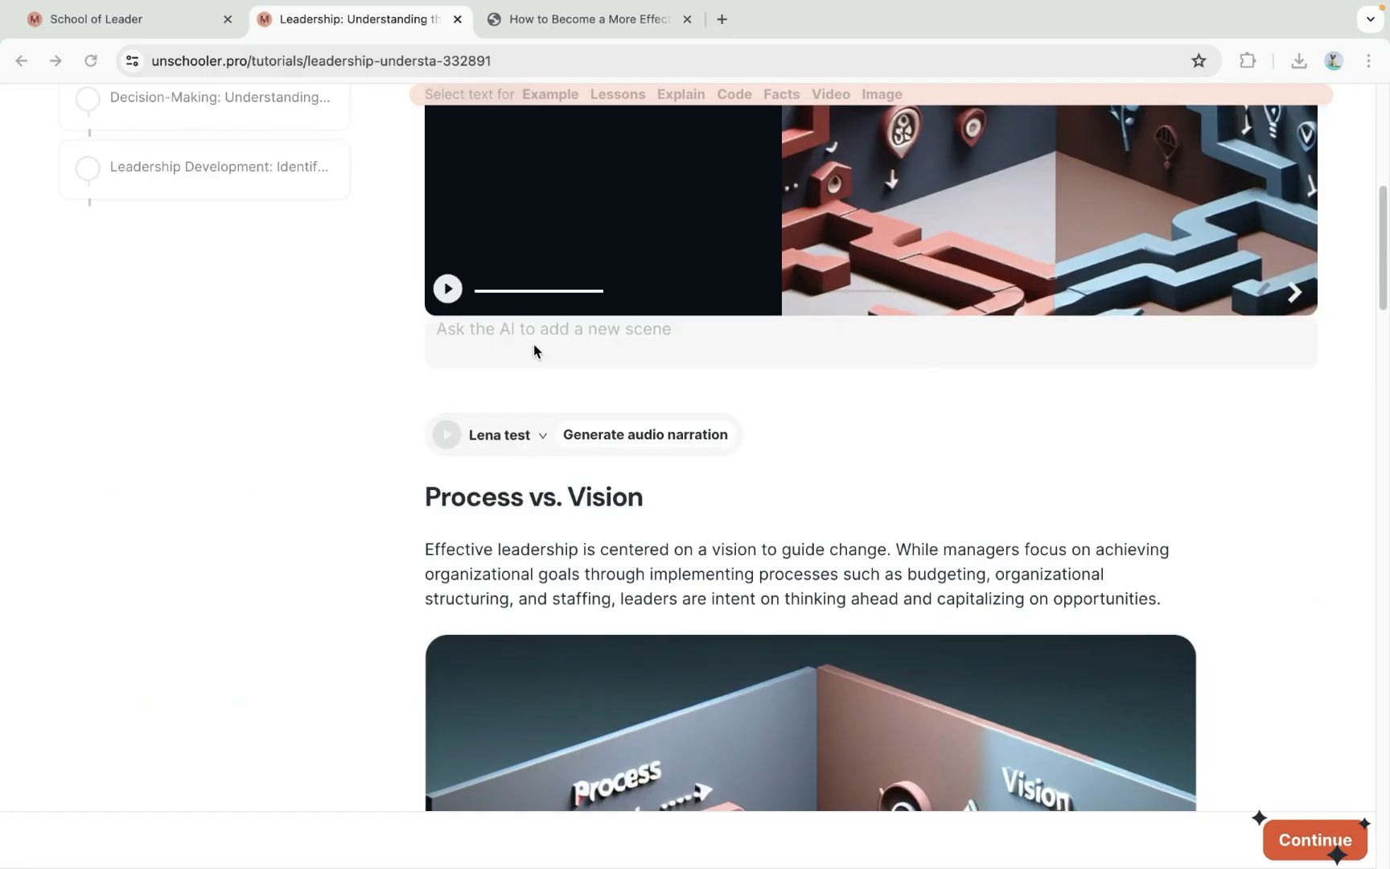
scroll(538, 346, "down", 4)
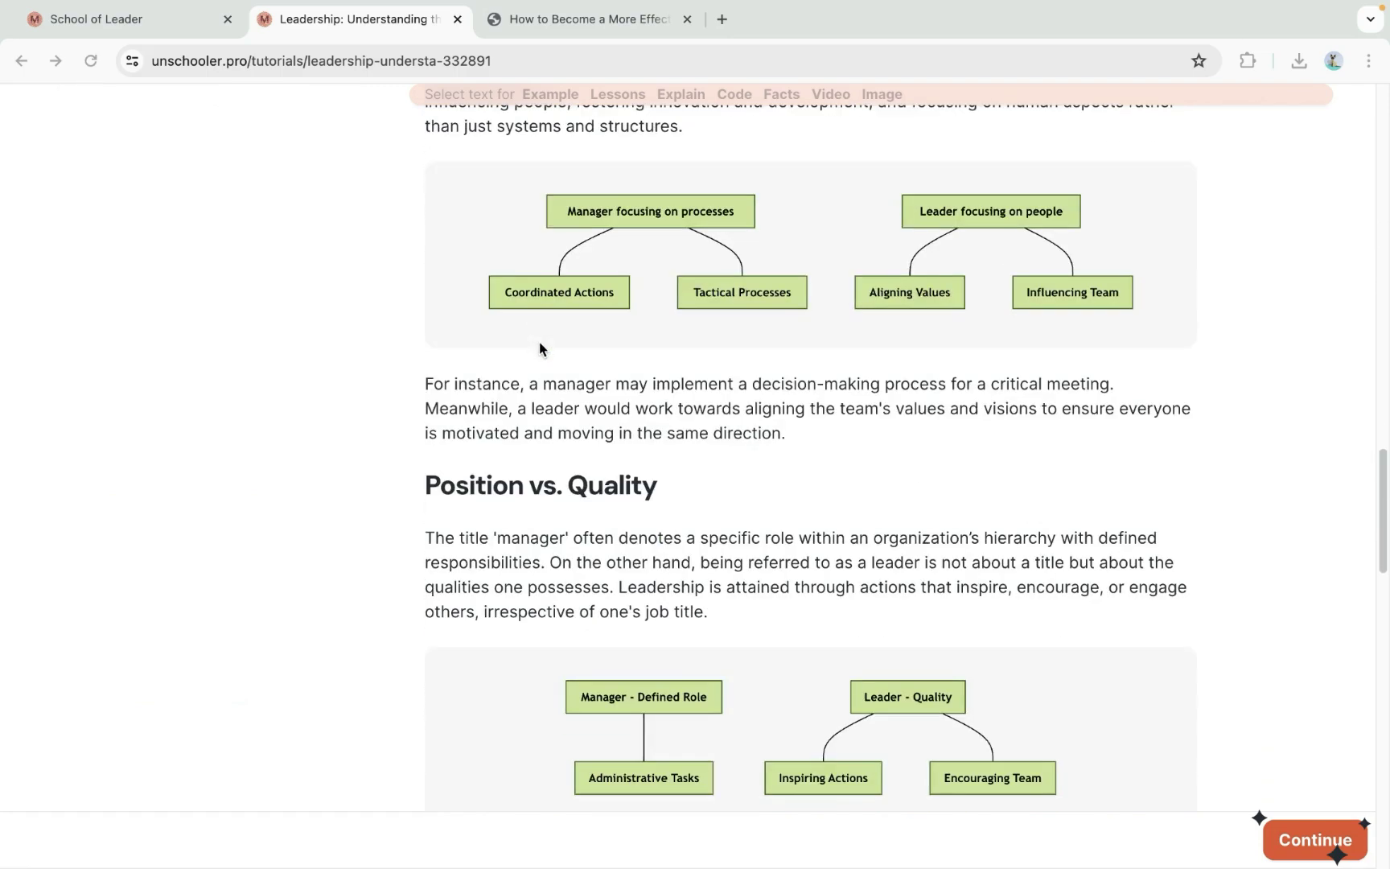
scroll(540, 348, "down", 16)
scroll(542, 350, "down", 5)
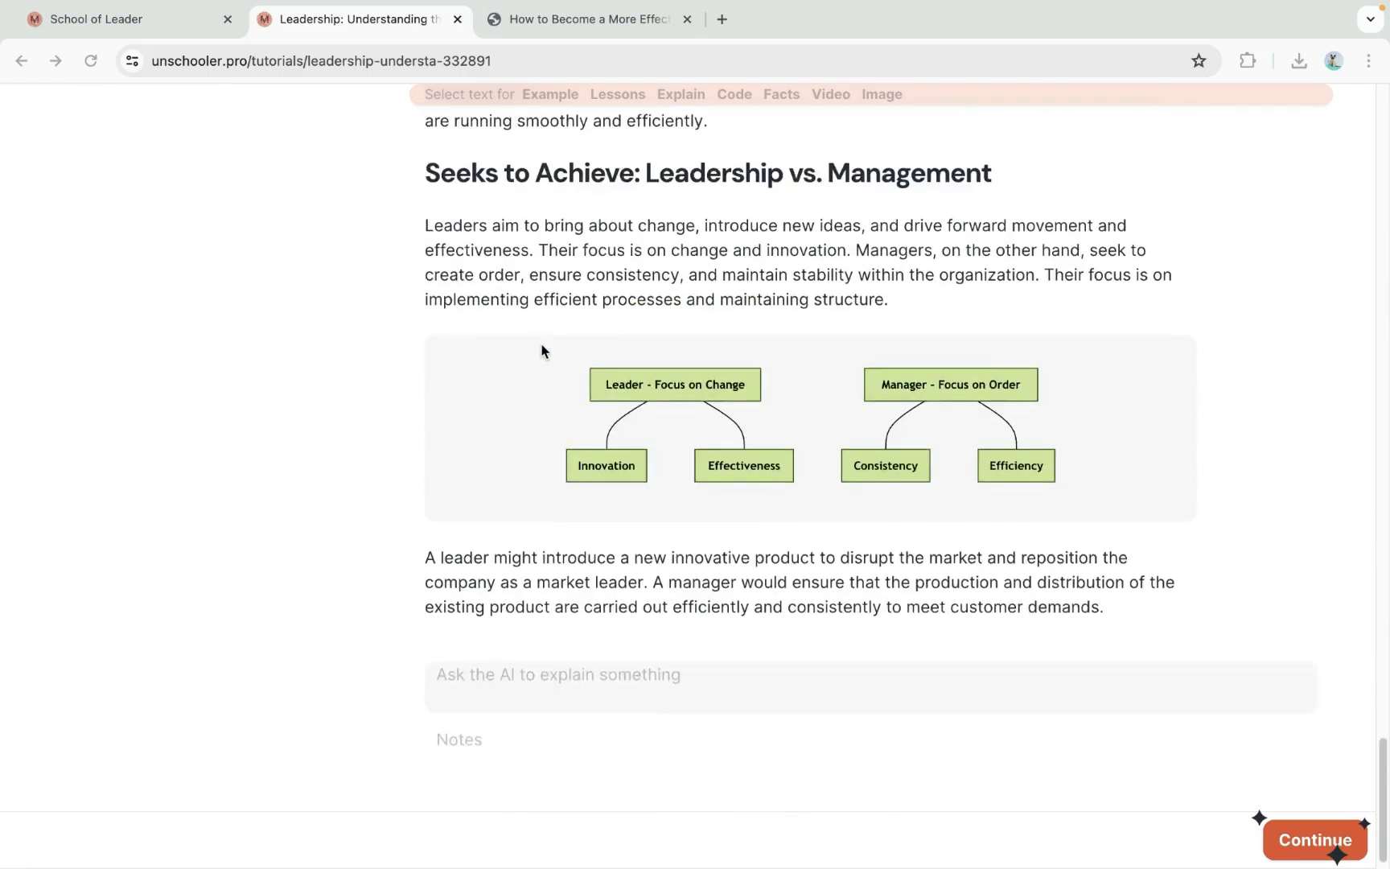
scroll(499, 515, "up", 20)
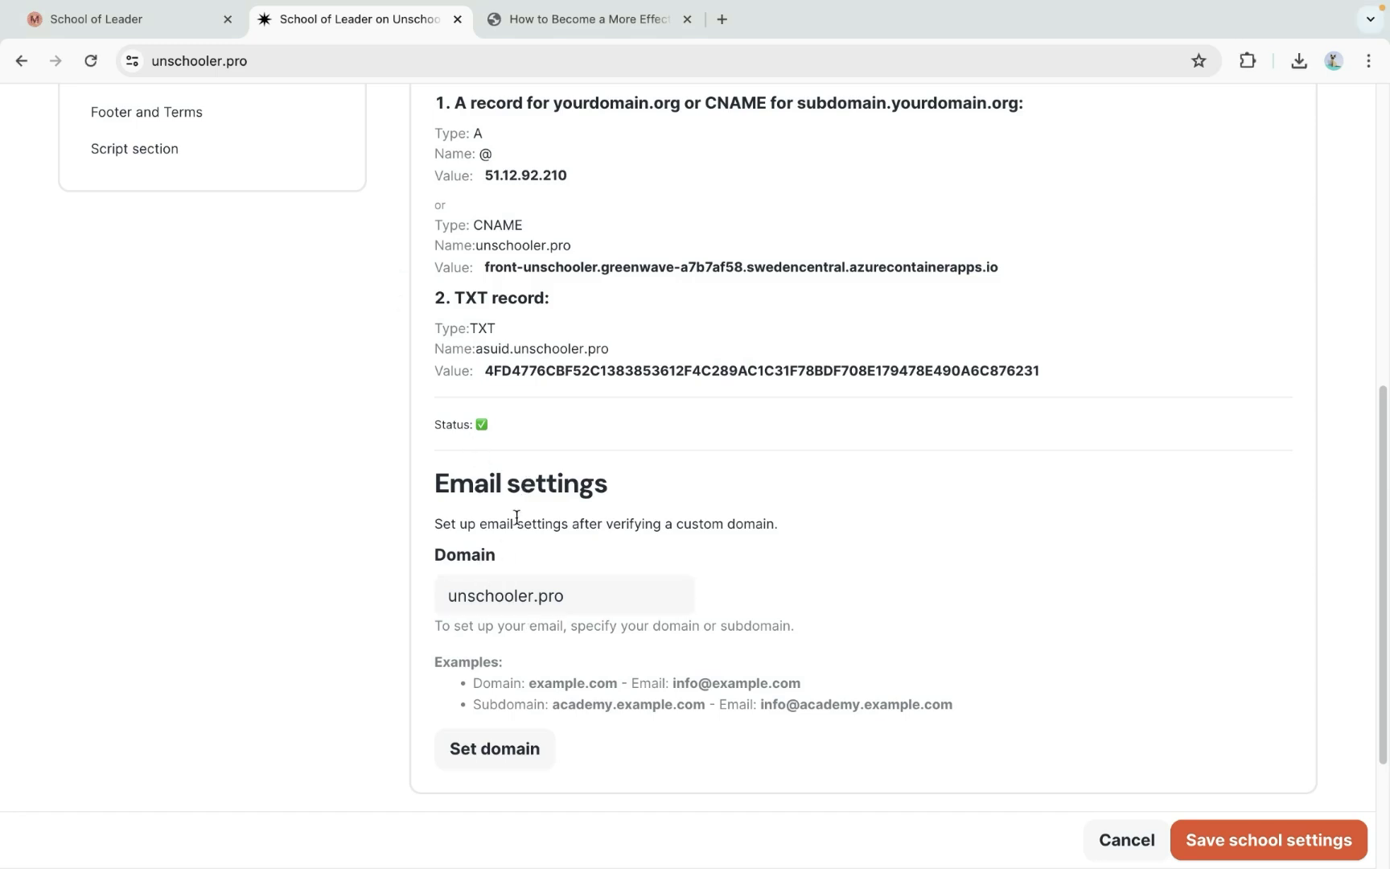
Set unschooler.pro as the email domain and run Verify records after comparing the DNS entries in Cloudflare
left_click_drag(434, 481, 635, 494)
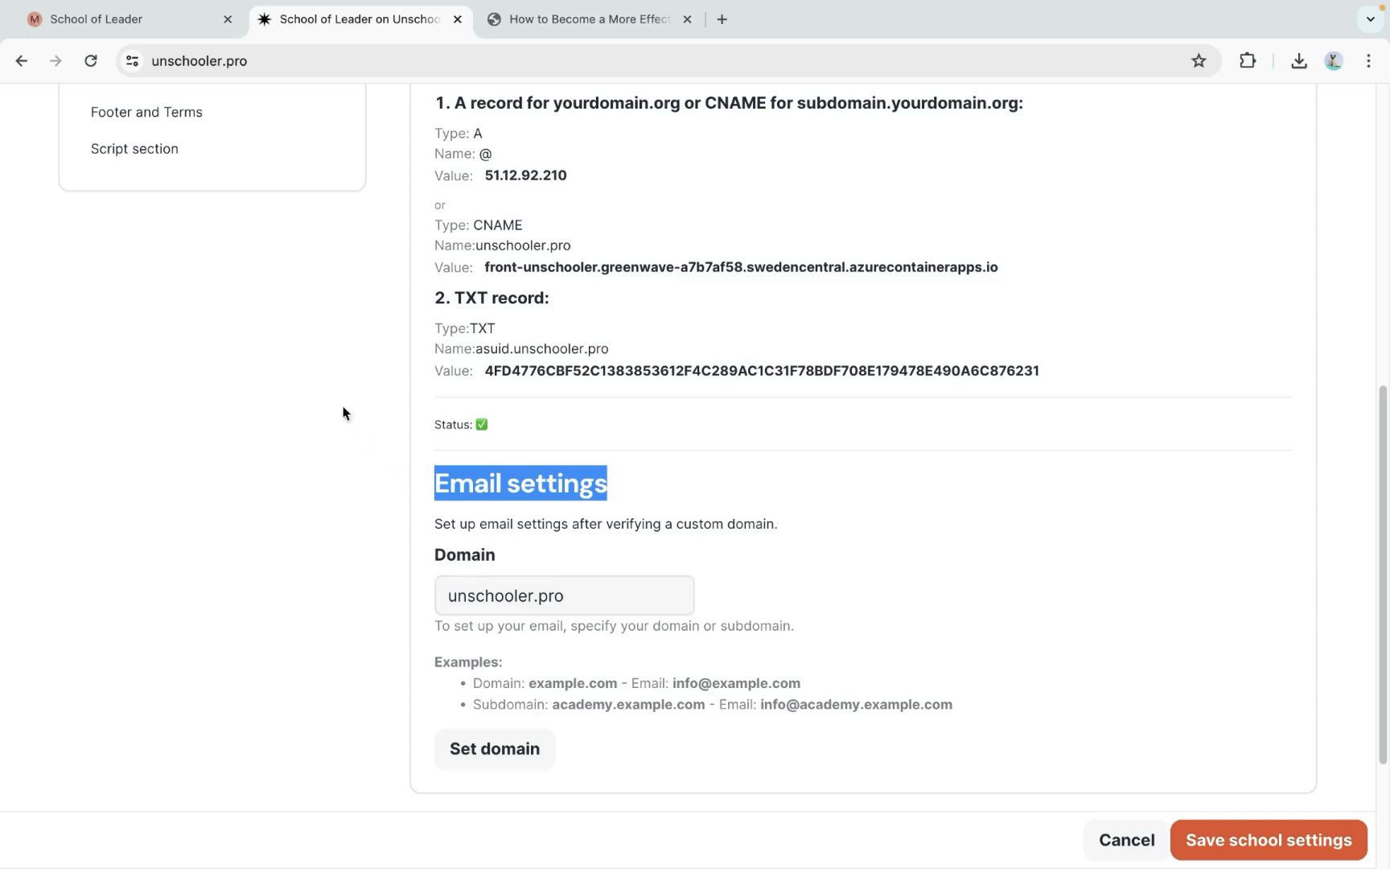
left_click(508, 757)
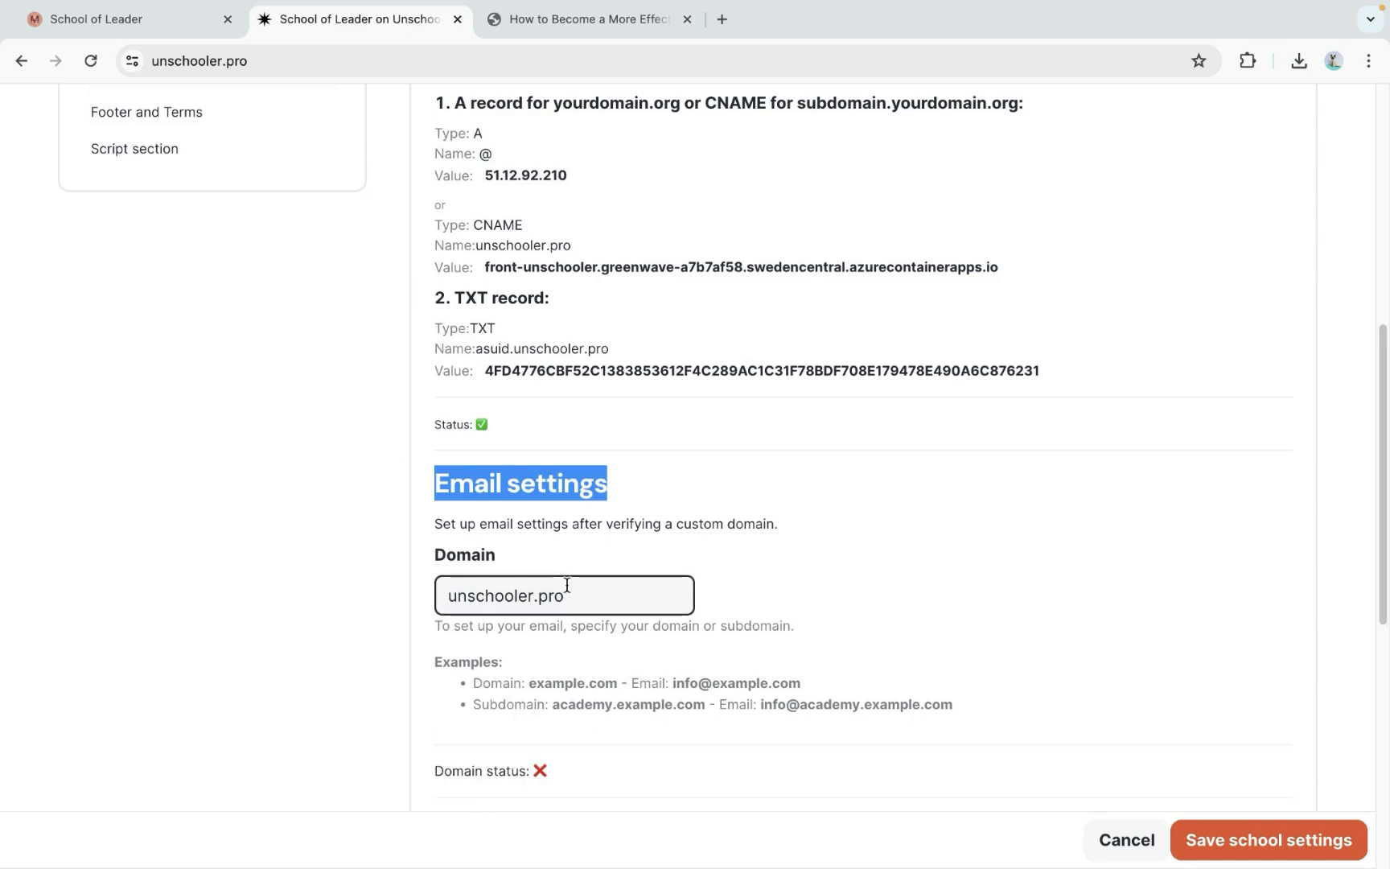
scroll(566, 585, "down", 5)
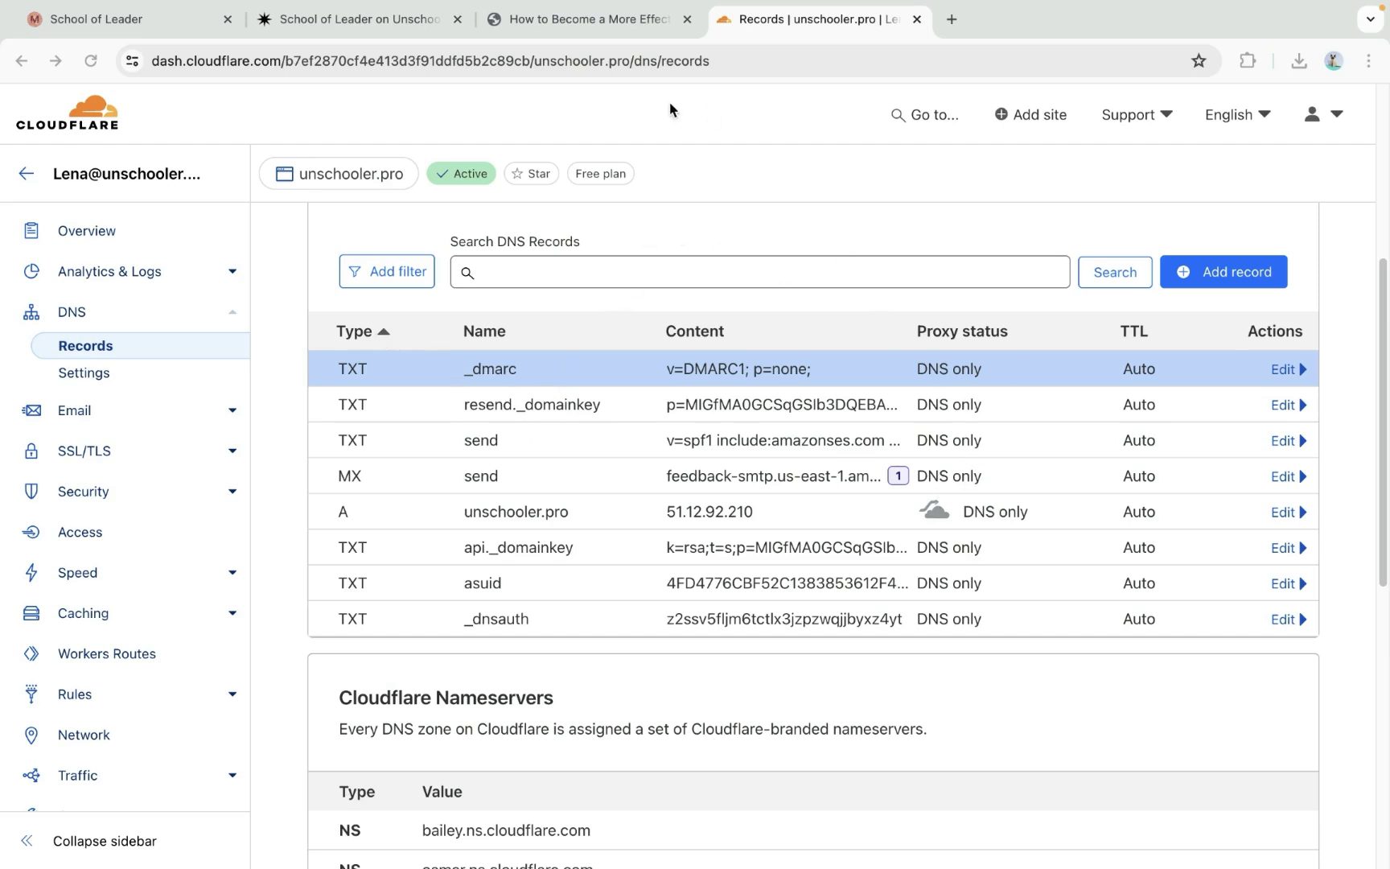
key("ctrl+shift+Tab")
left_click(553, 663)
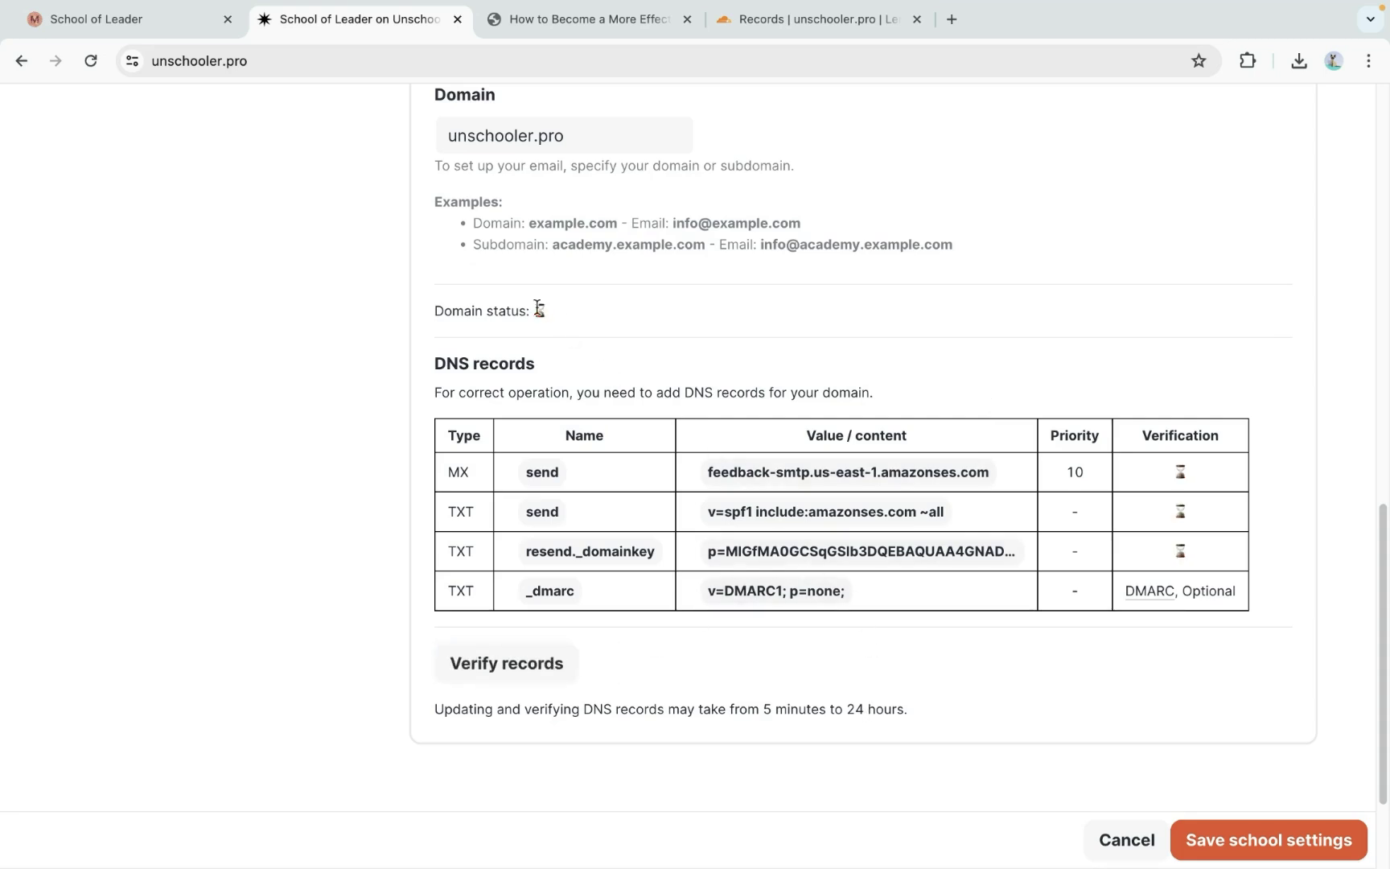
Highlight the pending domain verification status mark
double_click(575, 320)
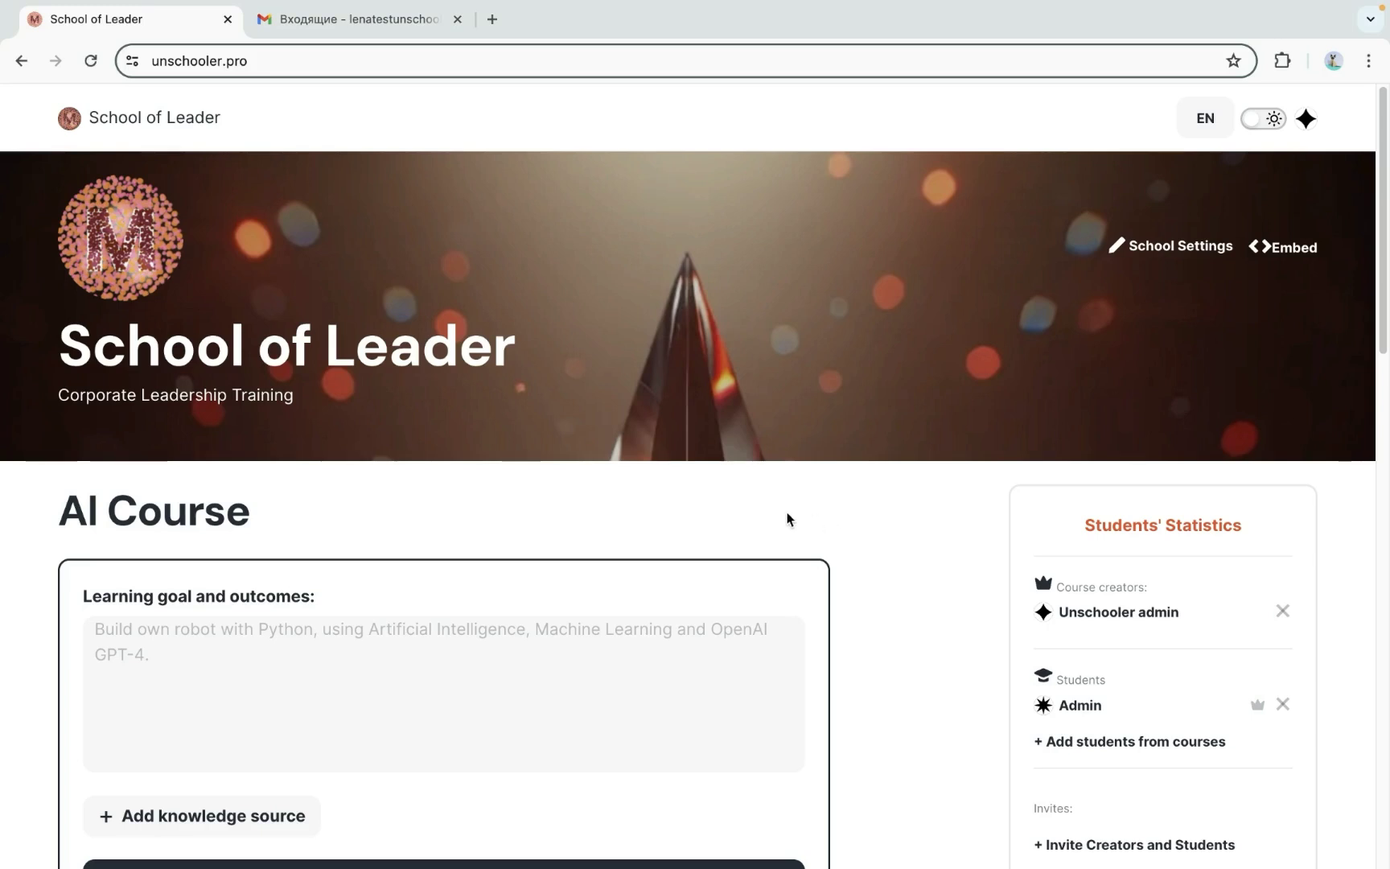
Locate the Invites email field on the School of Leader page
scroll(797, 499, "down", 3)
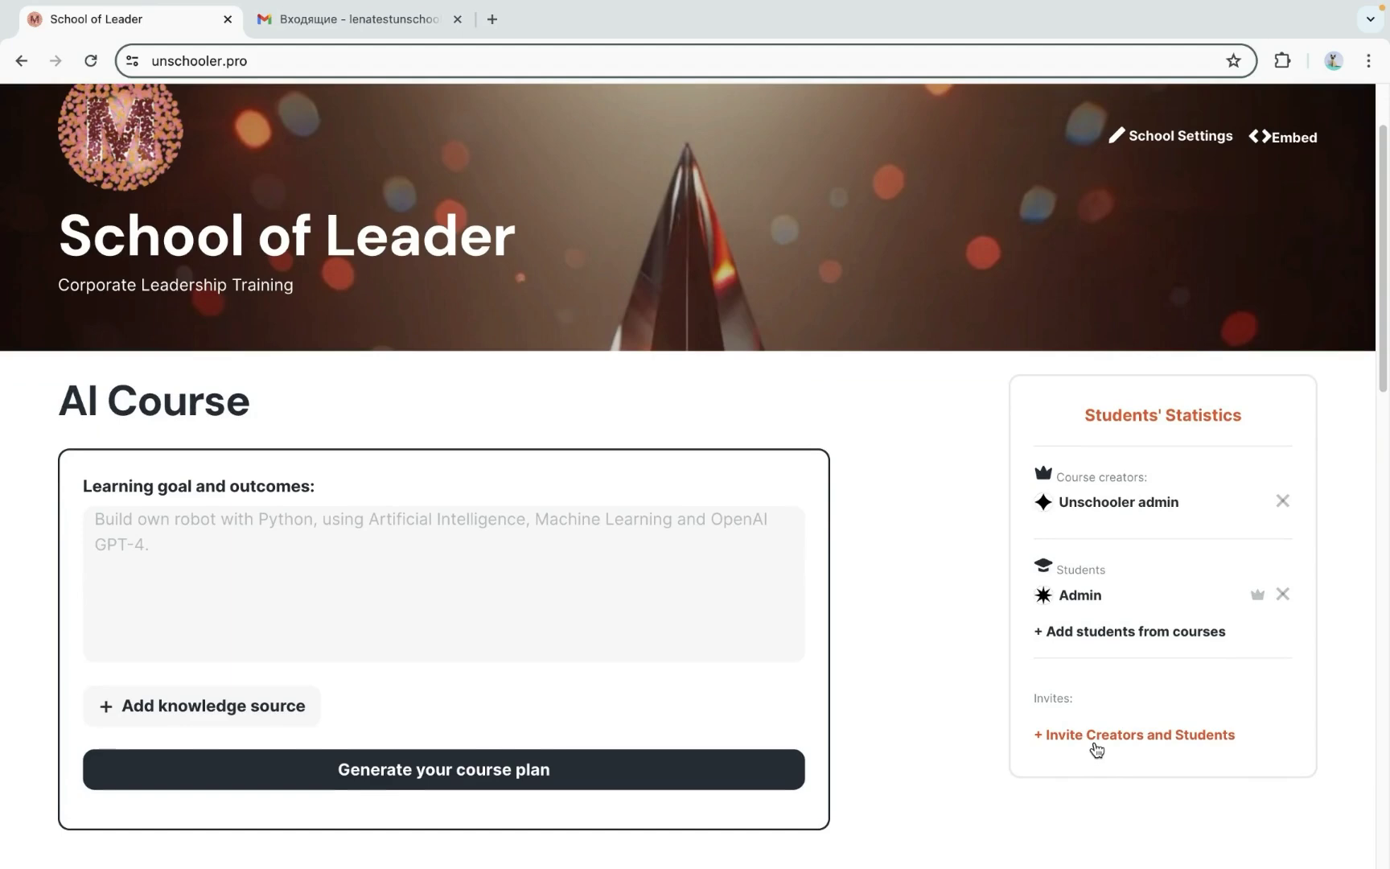
left_click(1094, 745)
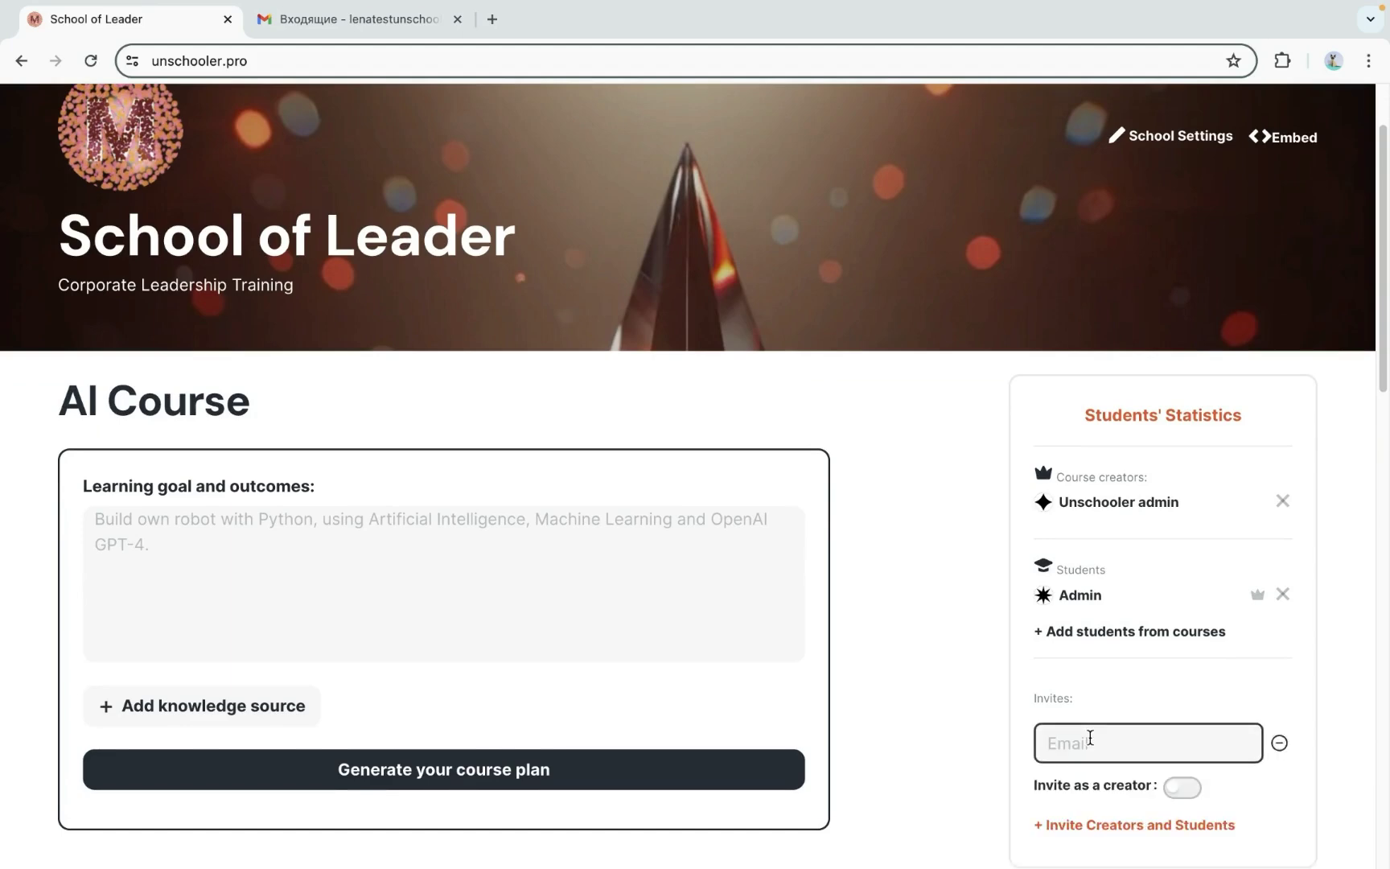
scroll(1090, 737, "down", 1)
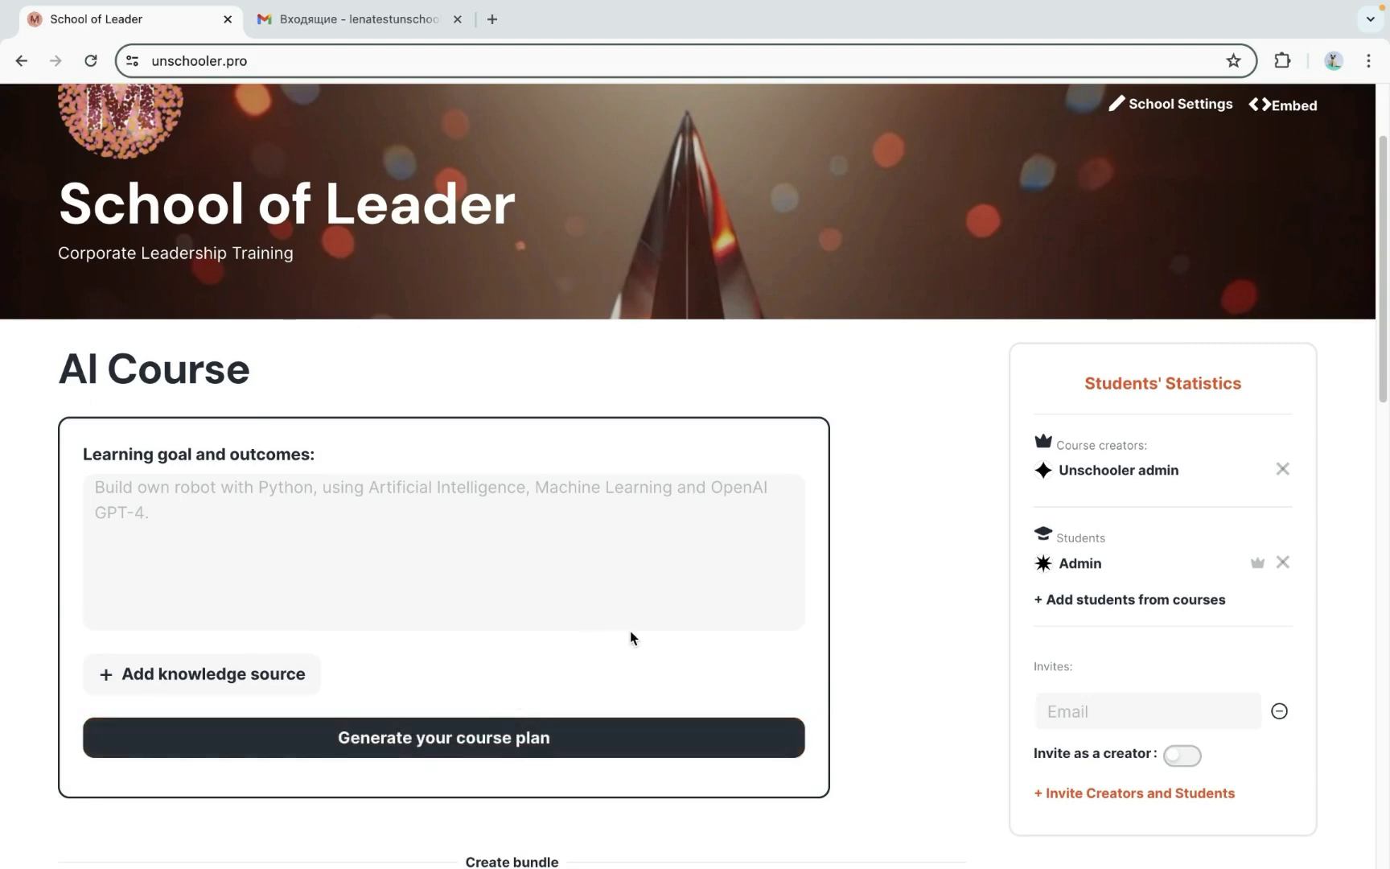
scroll(924, 521, "up", 2)
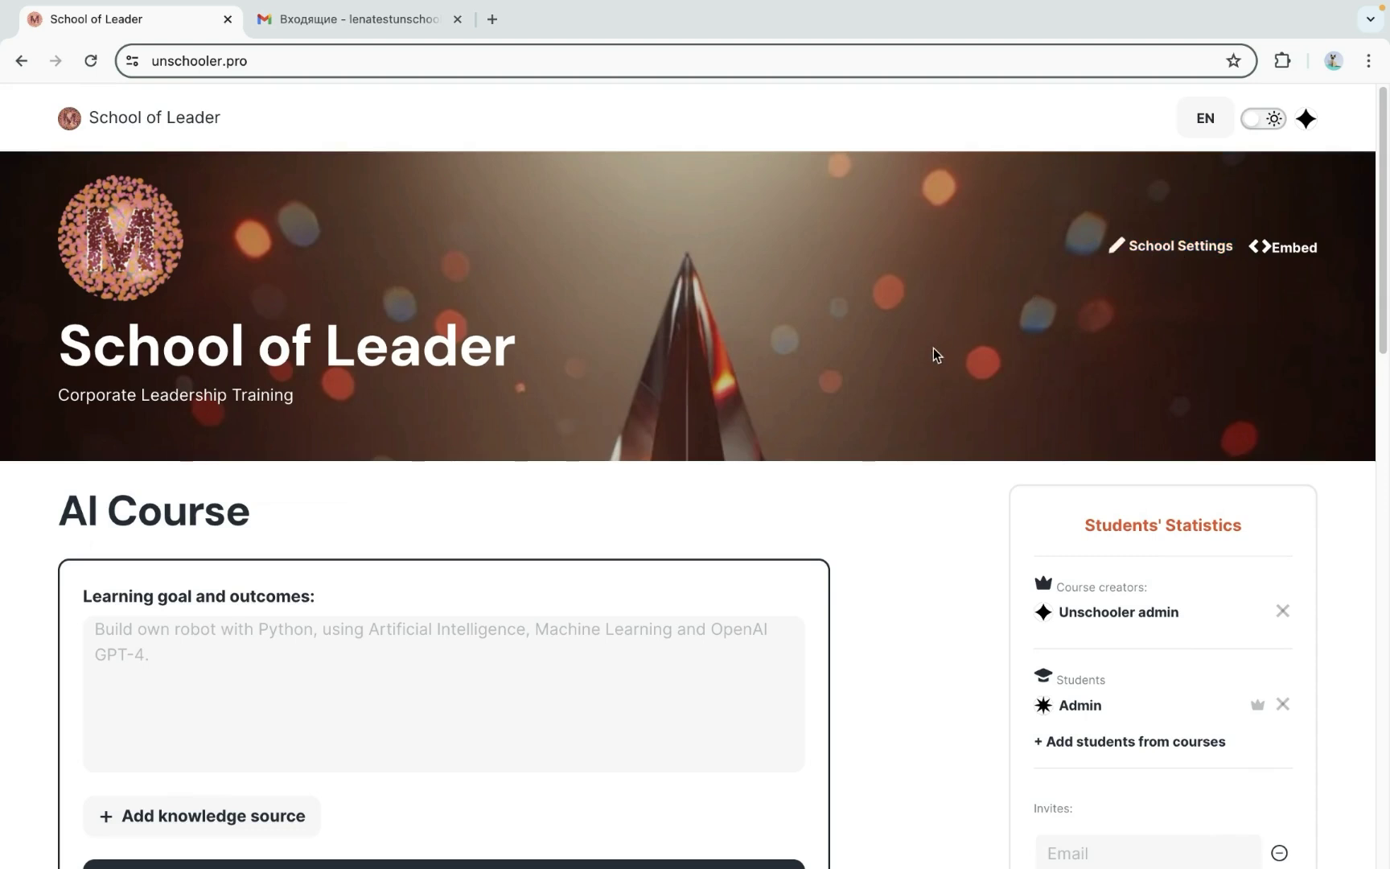
scroll(930, 404, "down", 6)
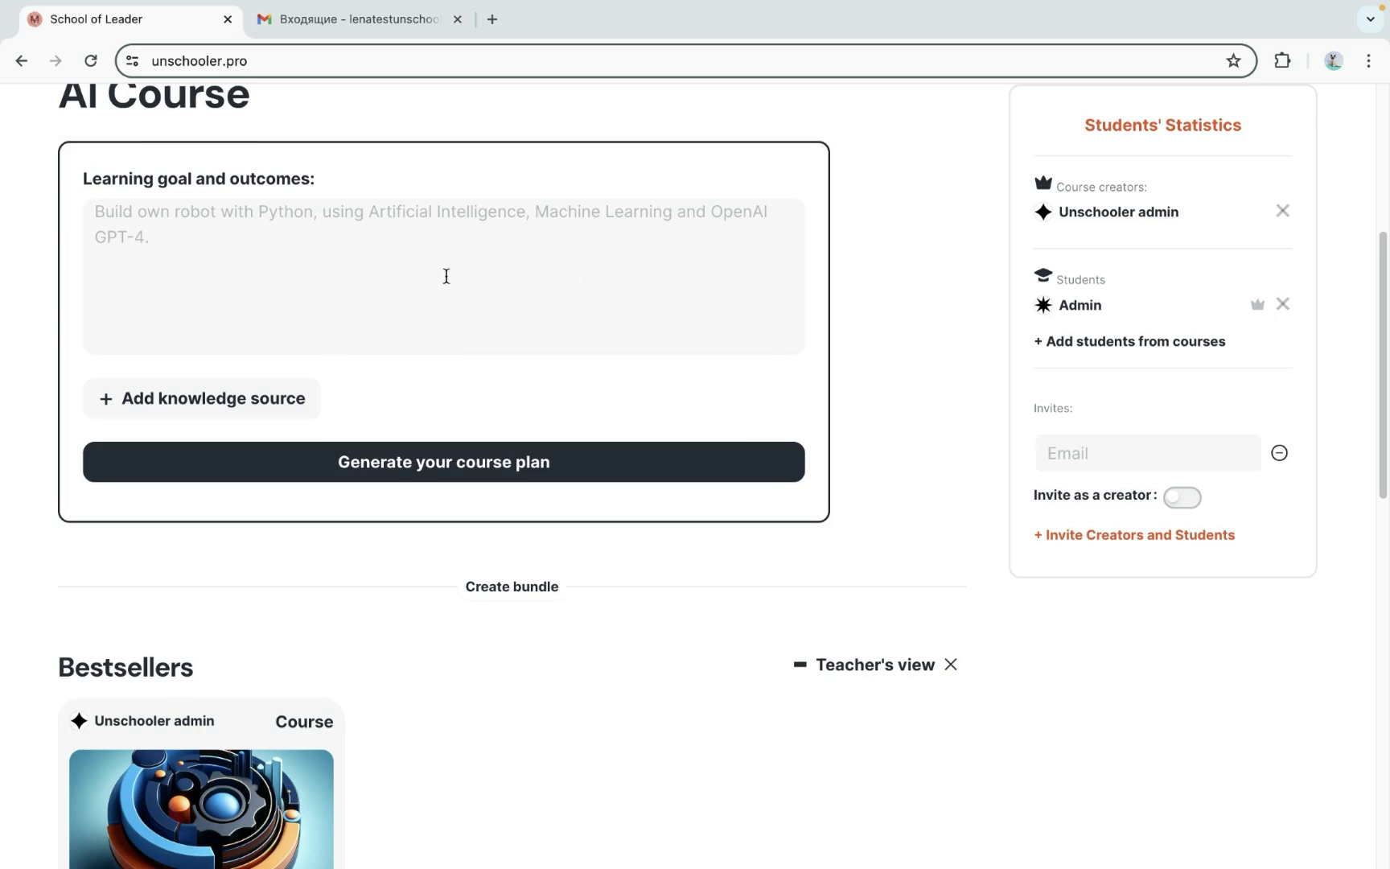
scroll(444, 280, "up", 1)
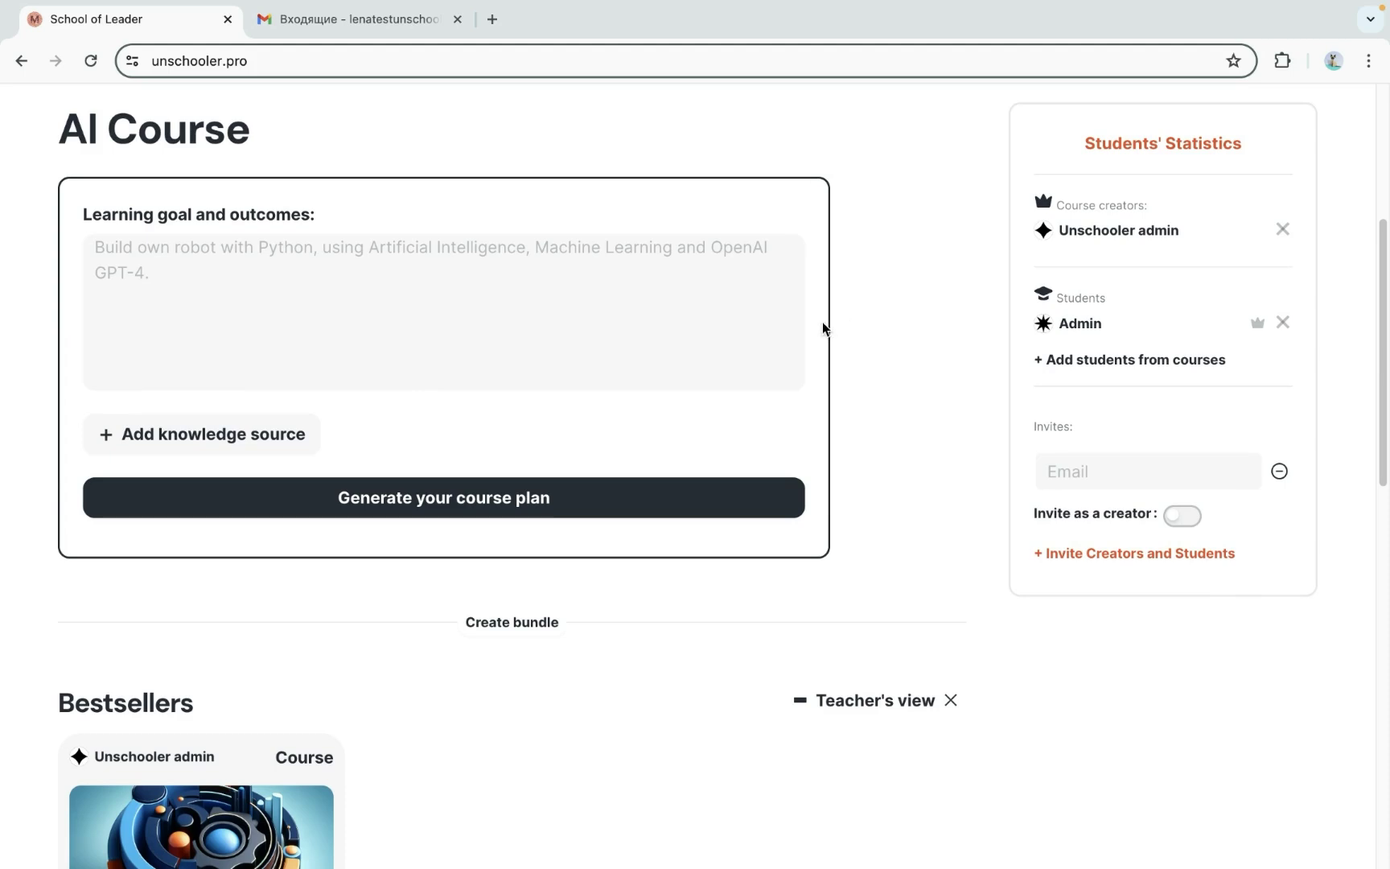
scroll(823, 322, "up", 3)
Paste the invitee's email, enable Invite as a creator, and send the invitation
left_click(1109, 708)
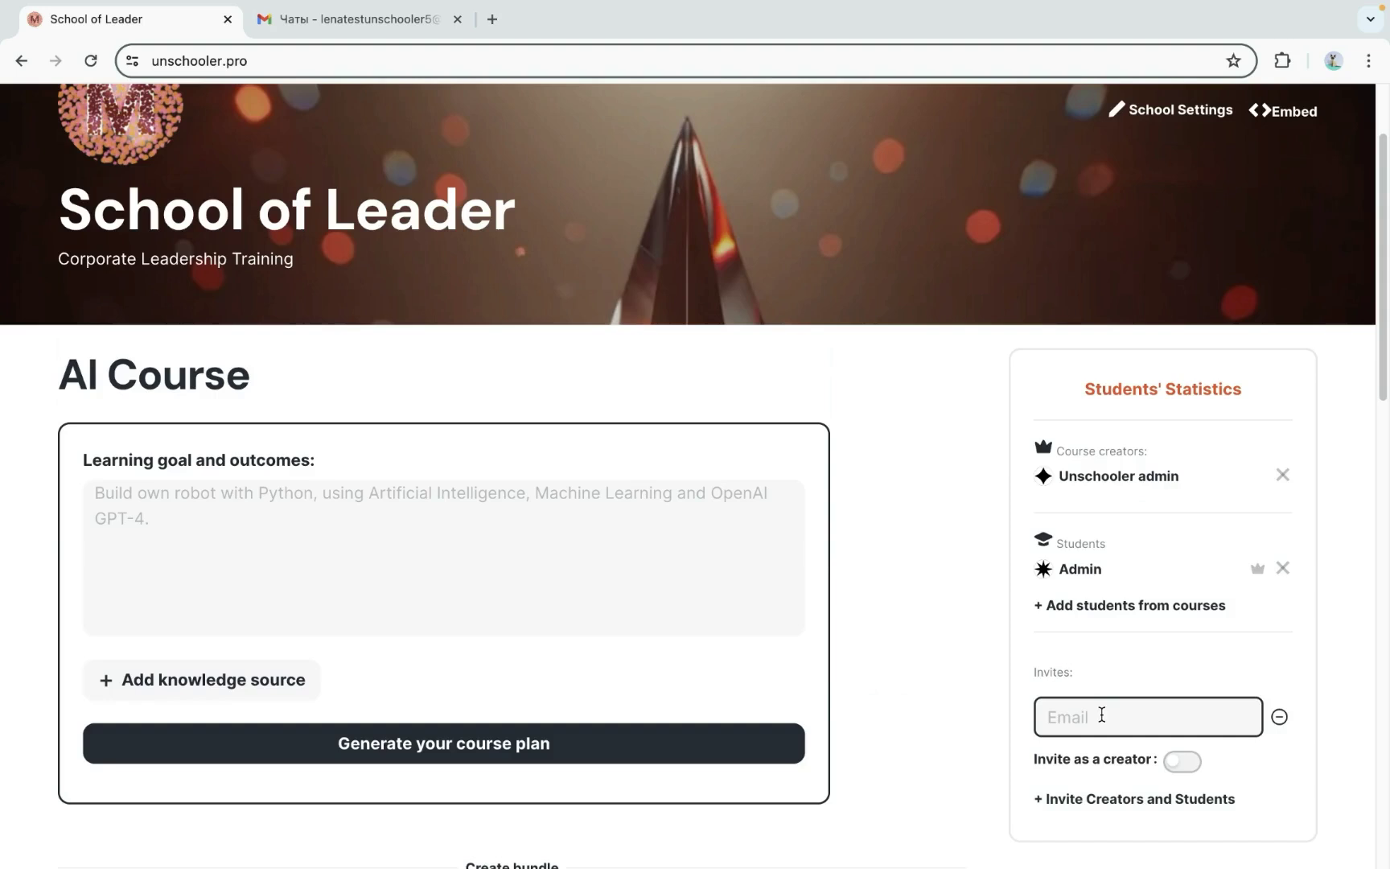
key("super+v")
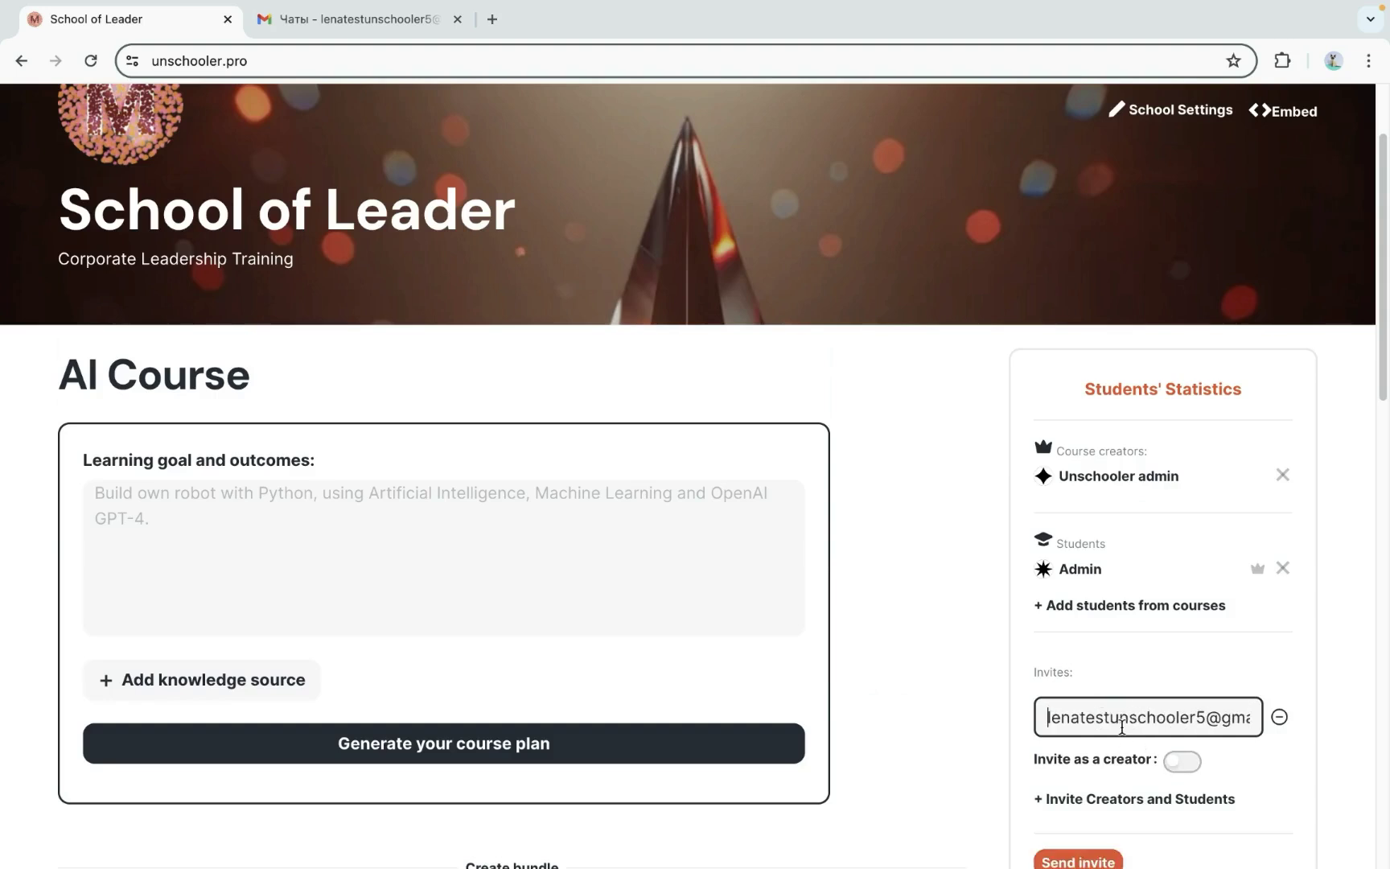
left_click(1176, 762)
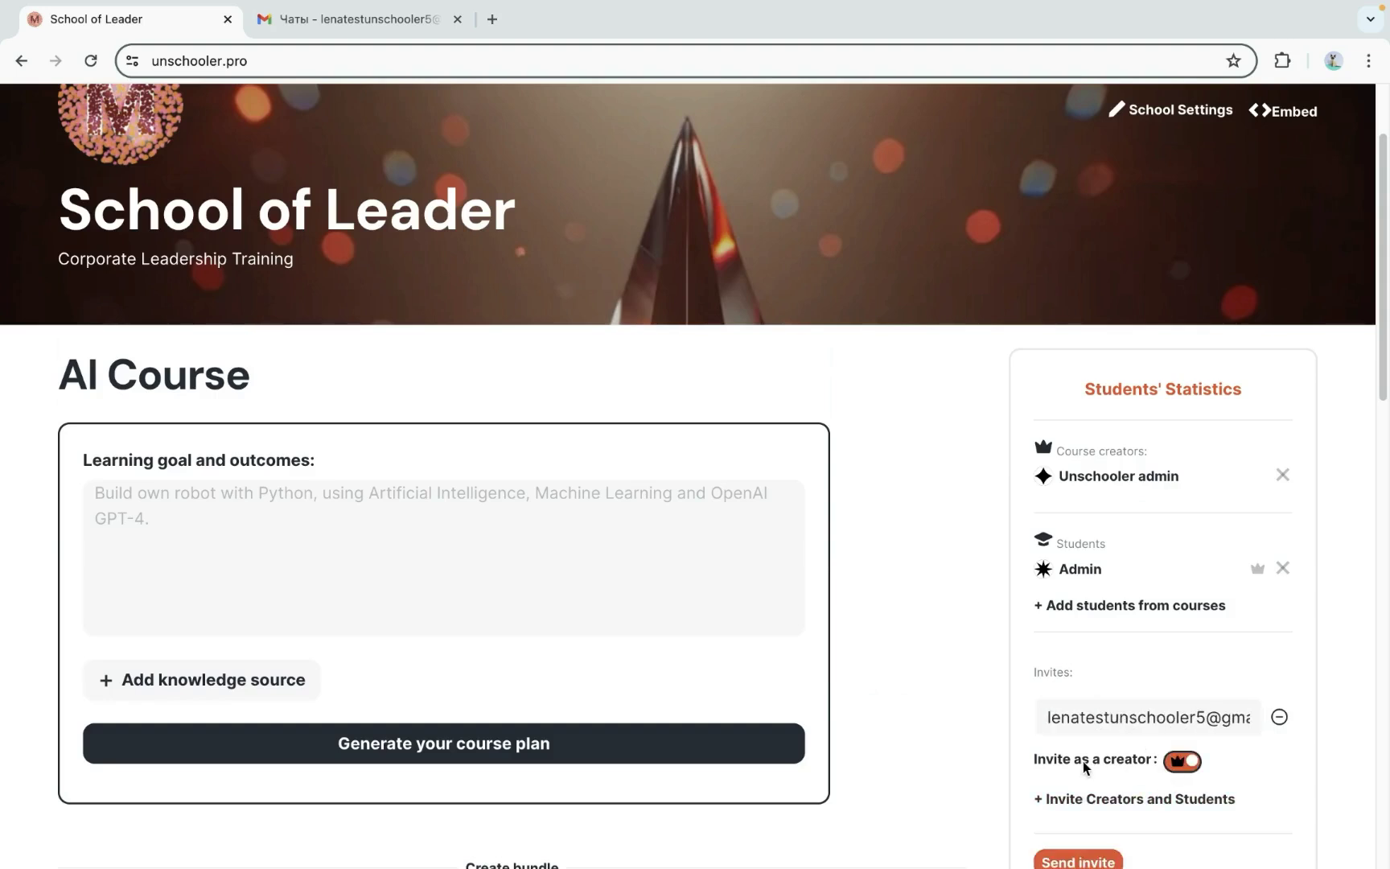
scroll(1320, 761, "down", 3)
left_click(1053, 665)
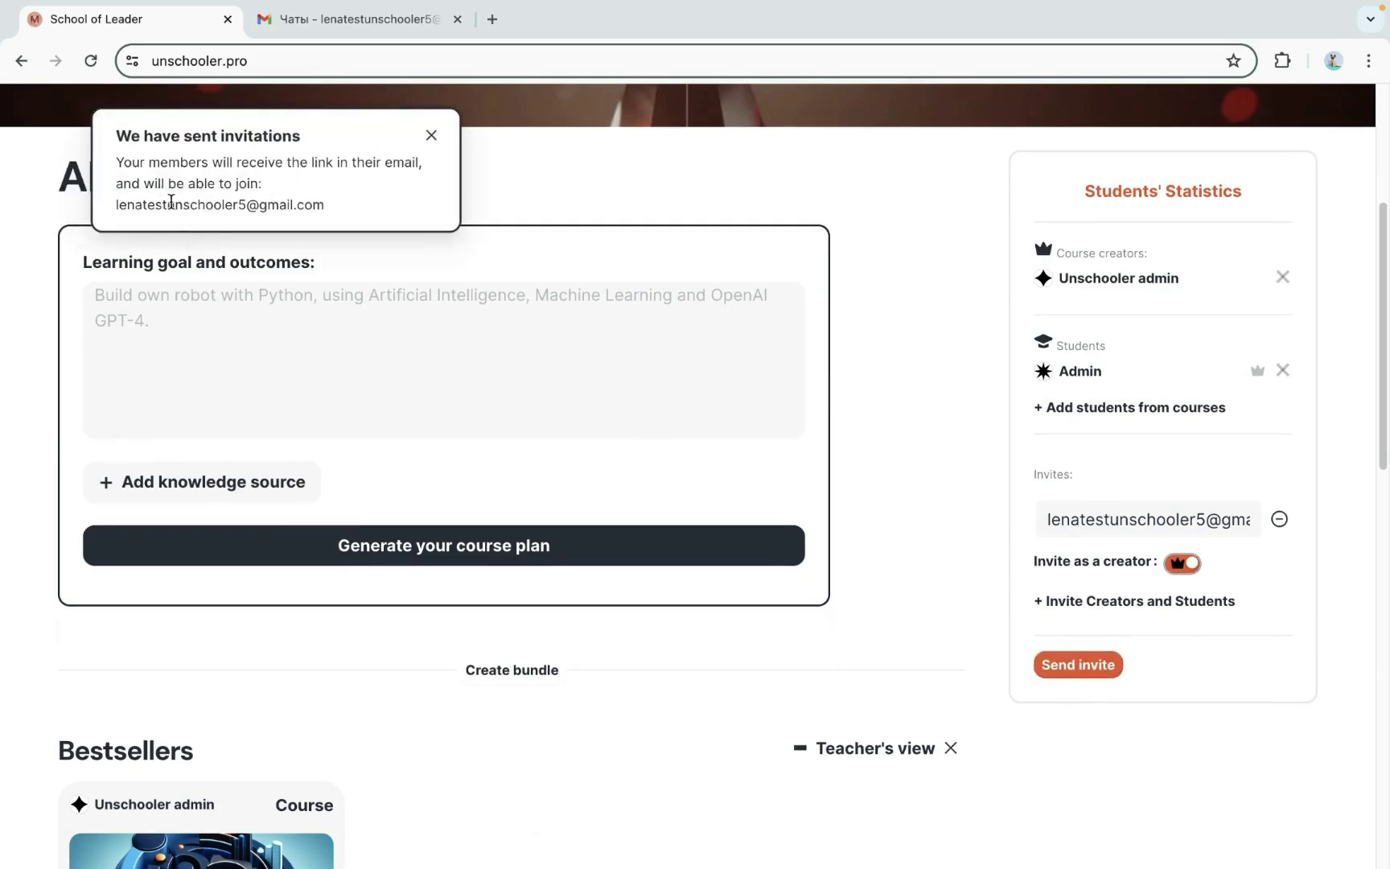
triple_click(170, 202)
left_click(314, 19)
Read the 'You have been invited to a school' email's sender and message, then return to School of Leader
left_click(398, 265)
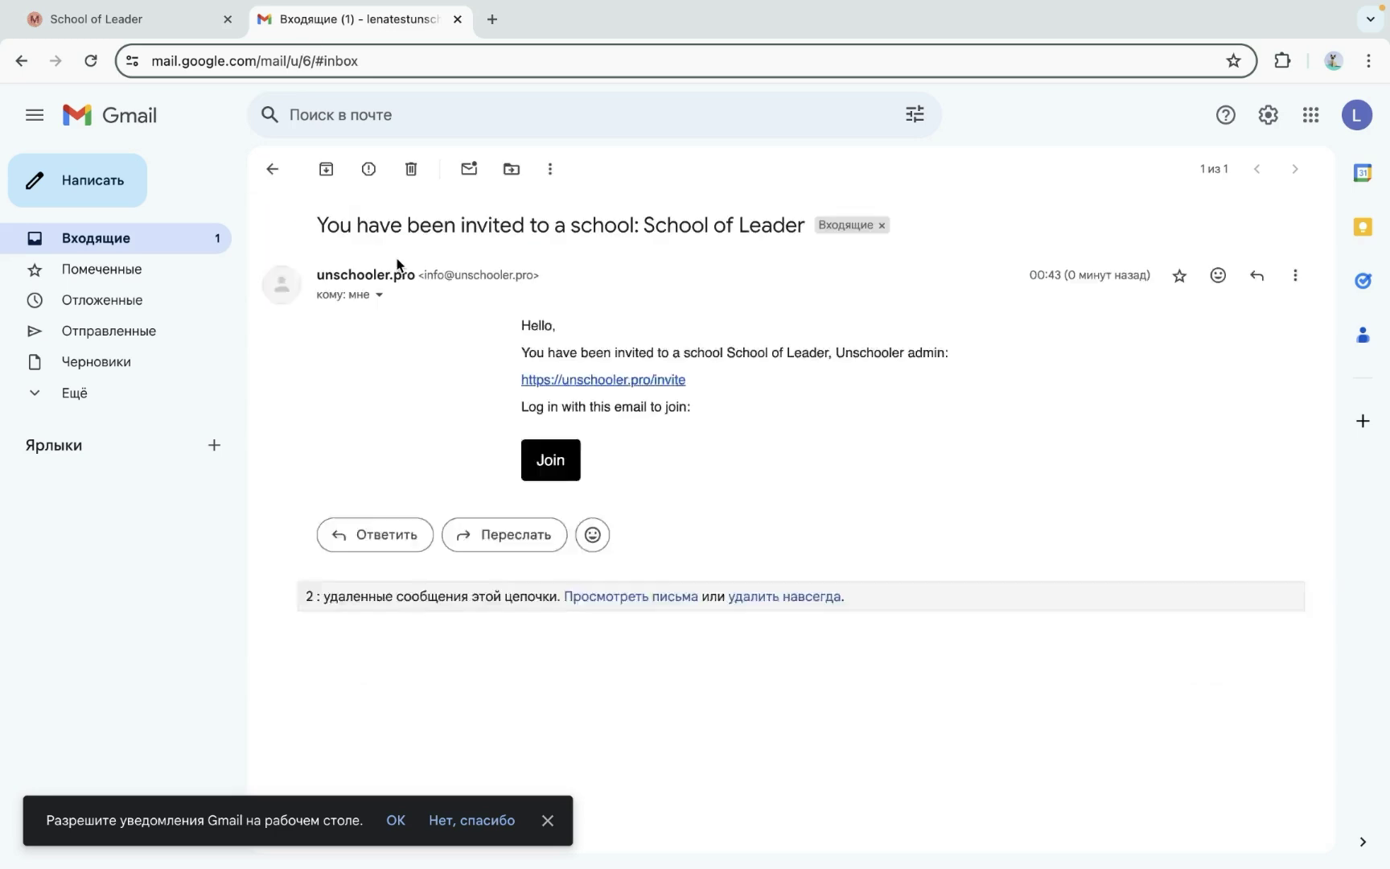
left_click_drag(319, 273, 410, 269)
left_click_drag(533, 275, 418, 273)
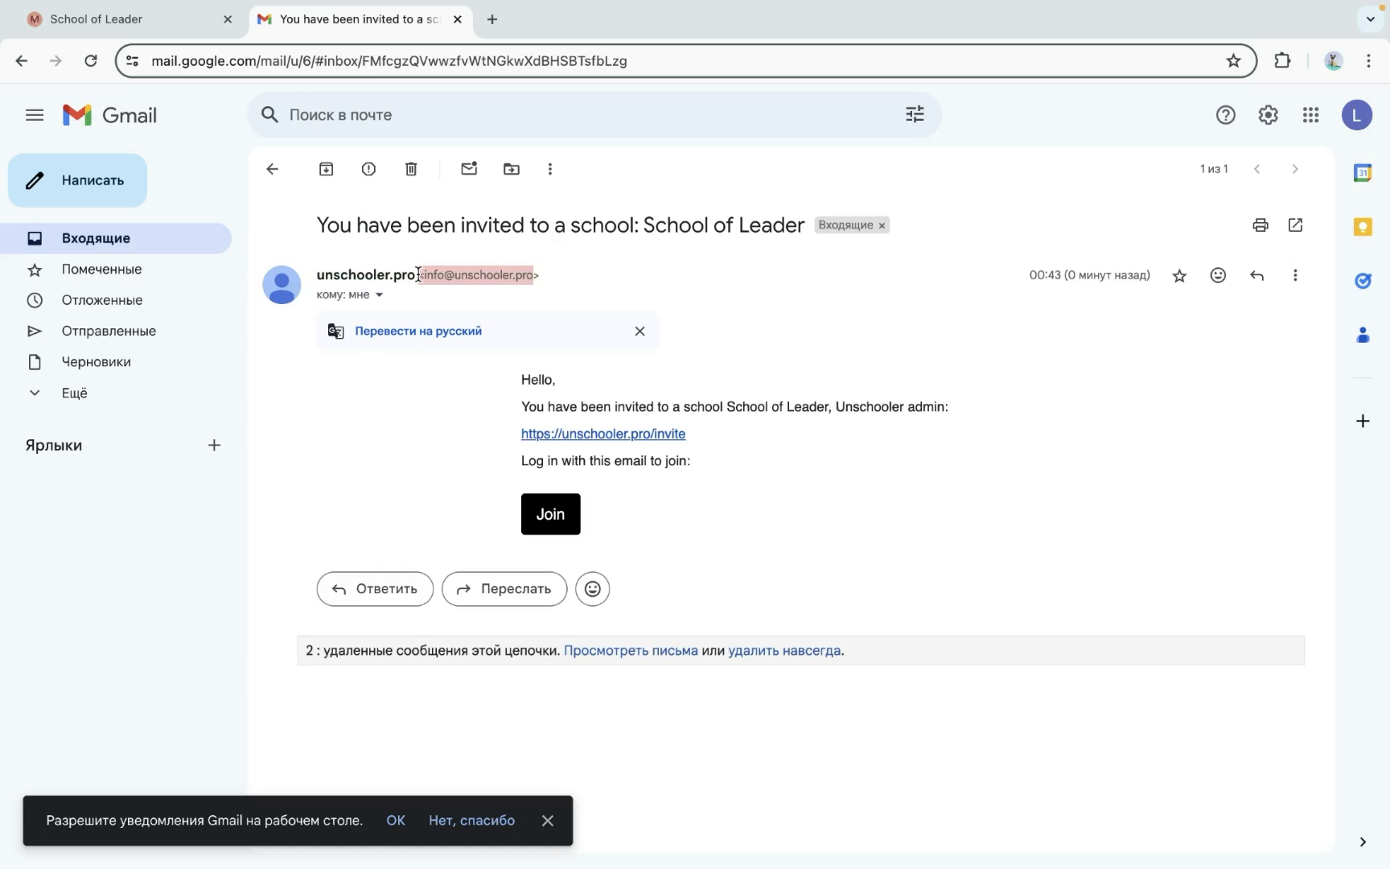
left_click_drag(508, 372, 753, 466)
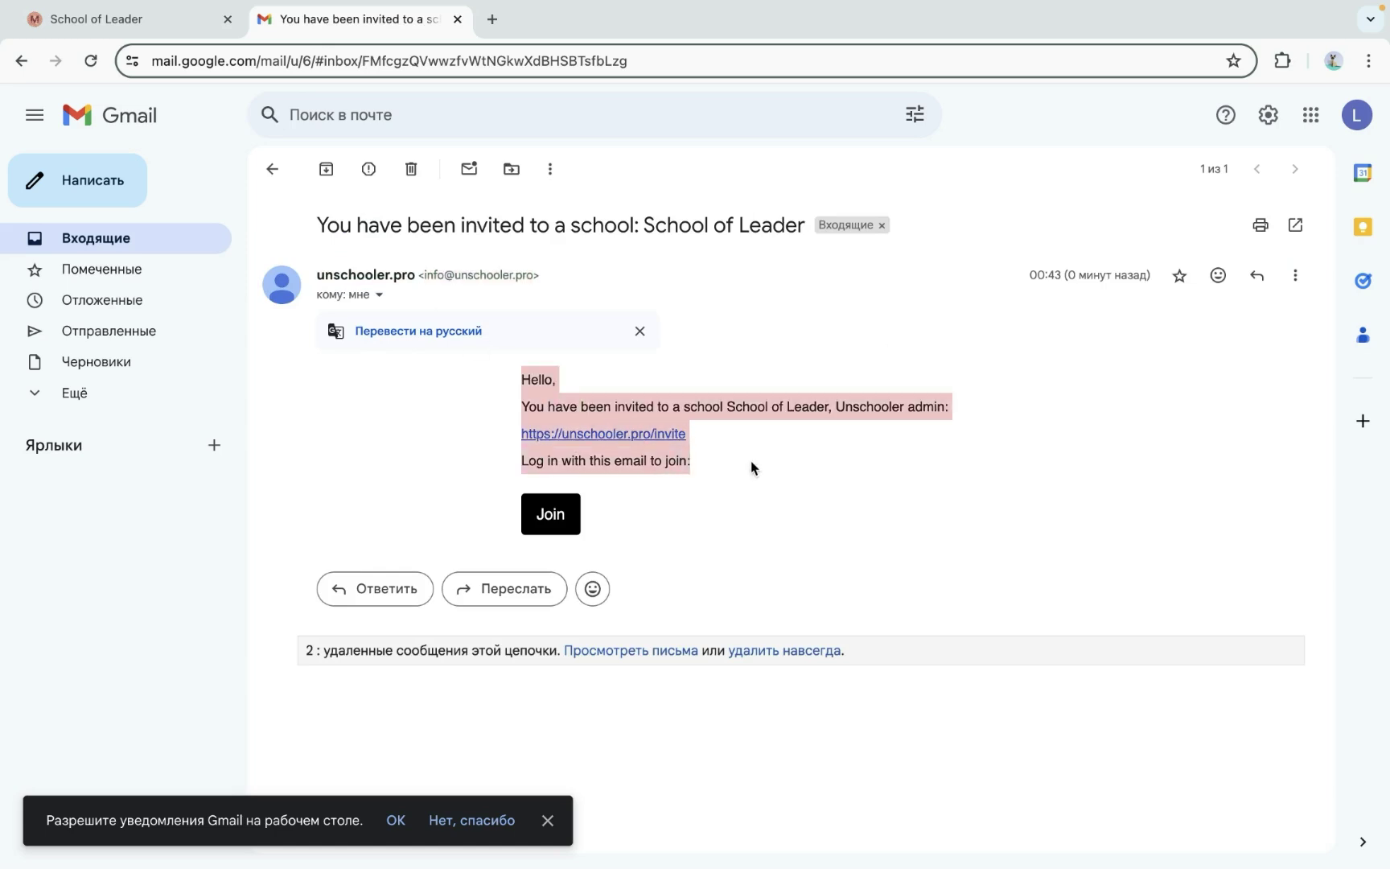
left_click(797, 467)
left_click(180, 29)
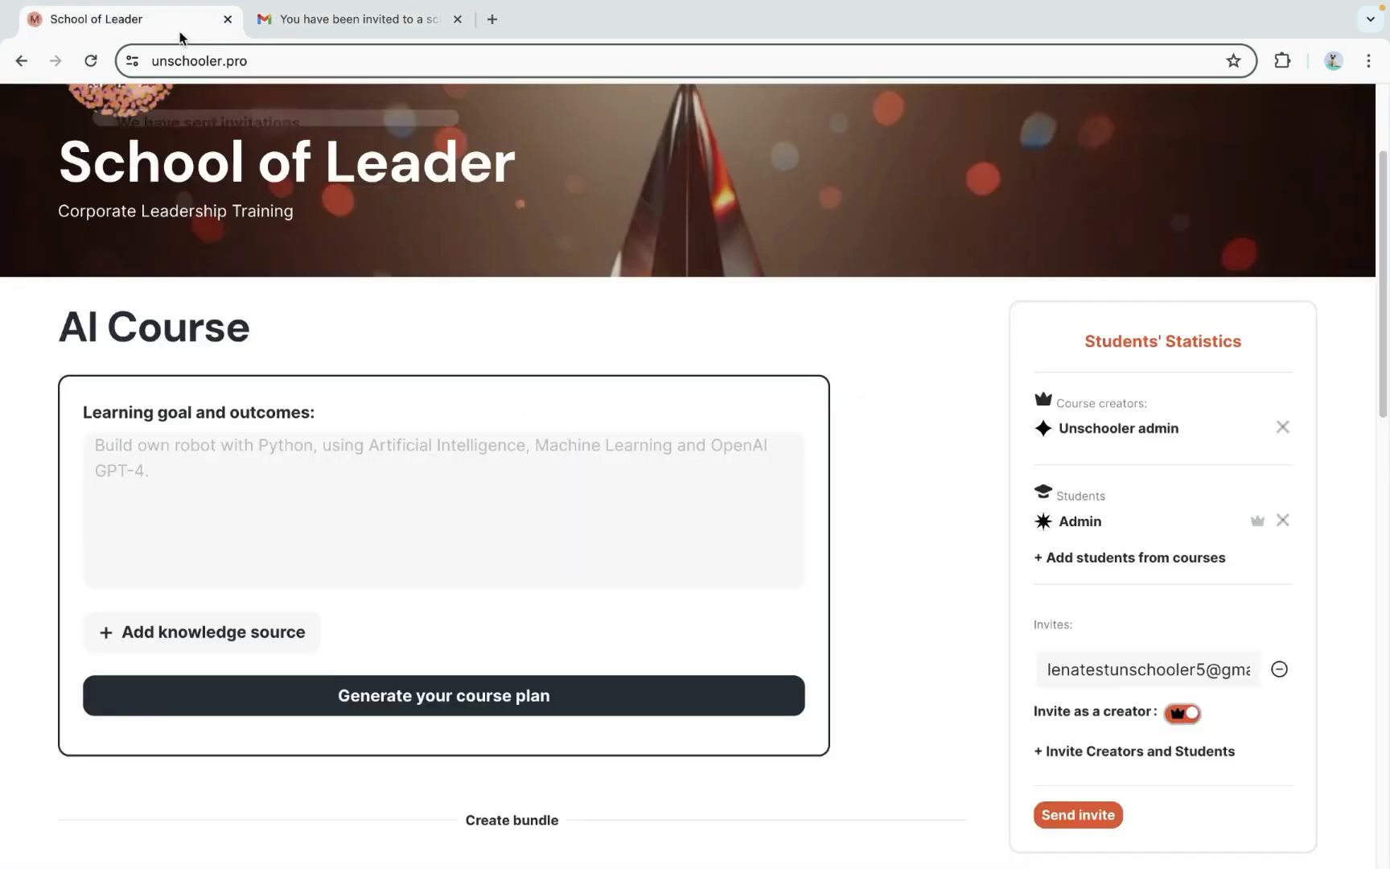
Send an invitation to a second pasted email address
left_click(1108, 693)
key("ctrl+v")
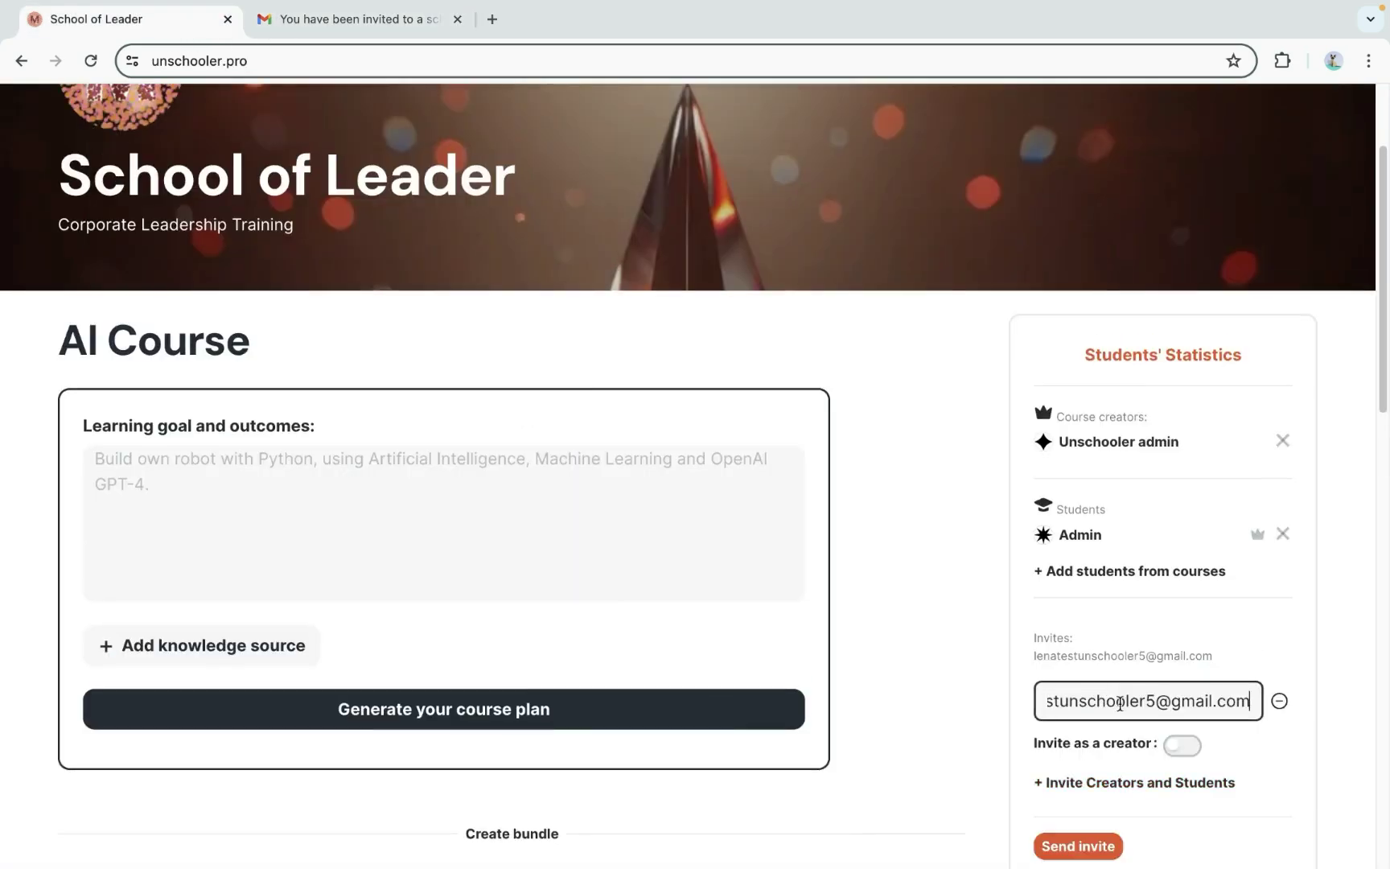
key("Return")
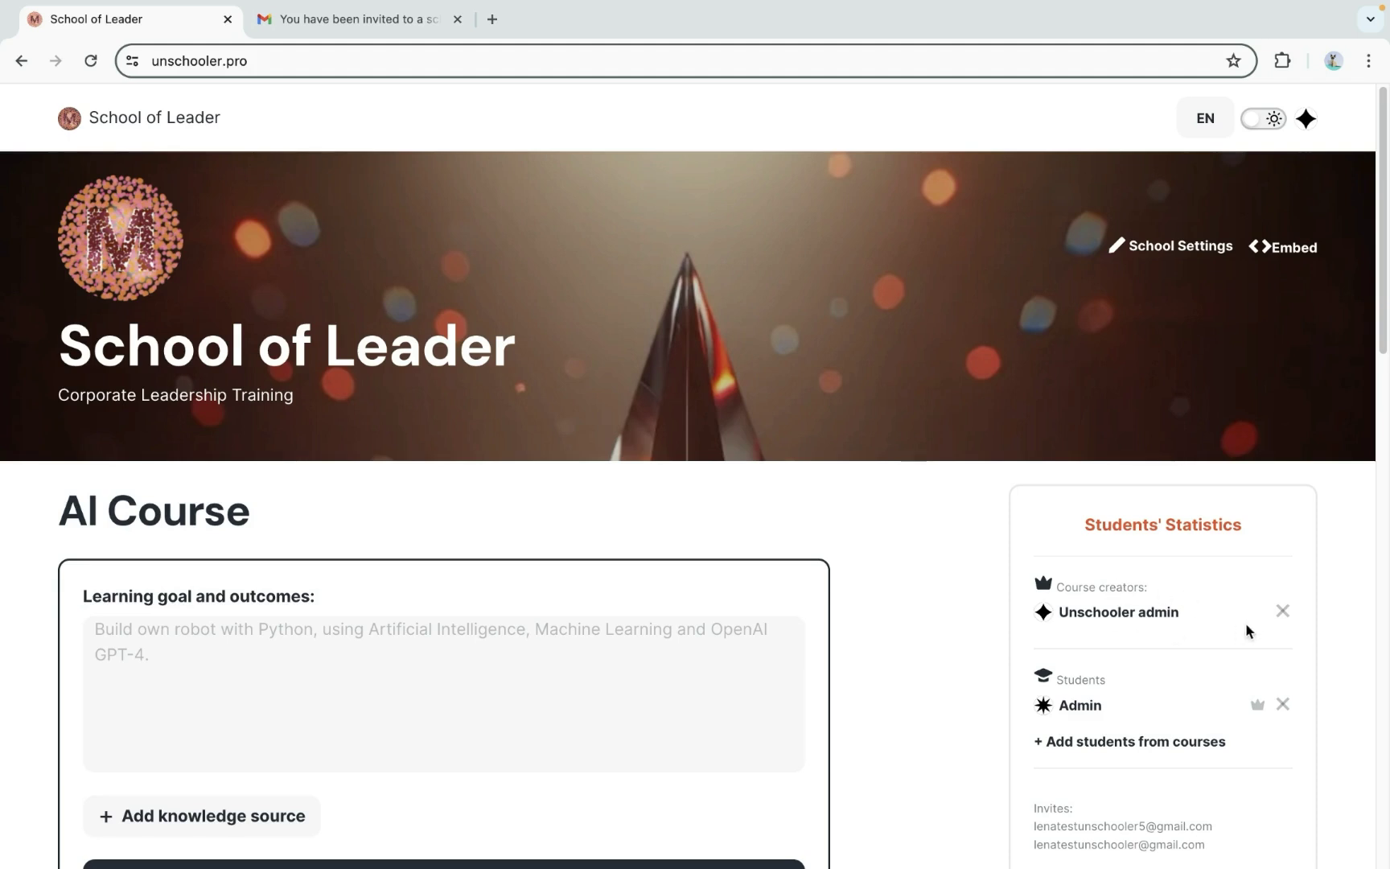
Promote Admin from student to course creator with the crown icon
scroll(1287, 617, "down", 1)
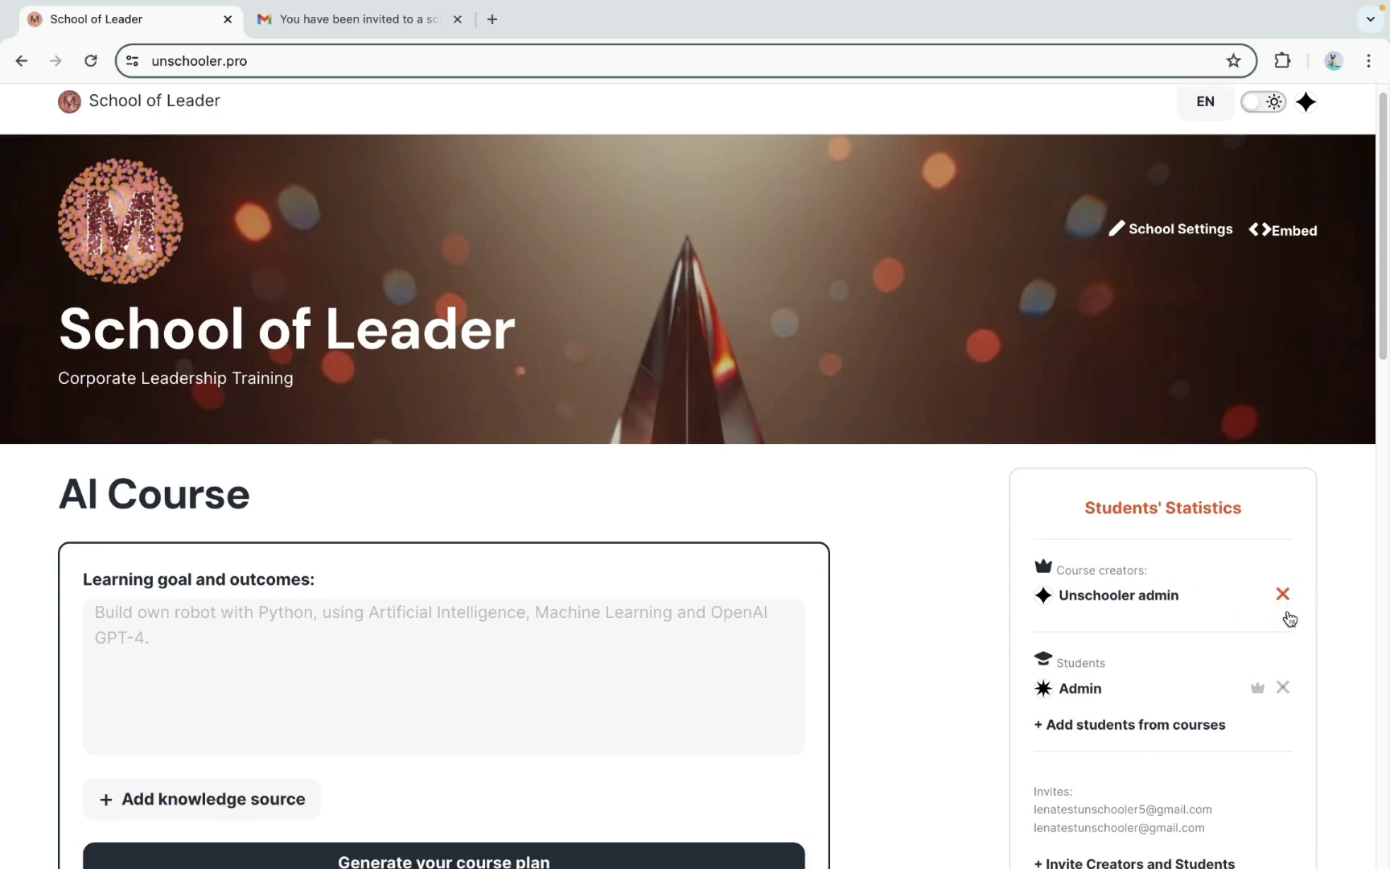
left_click(1258, 689)
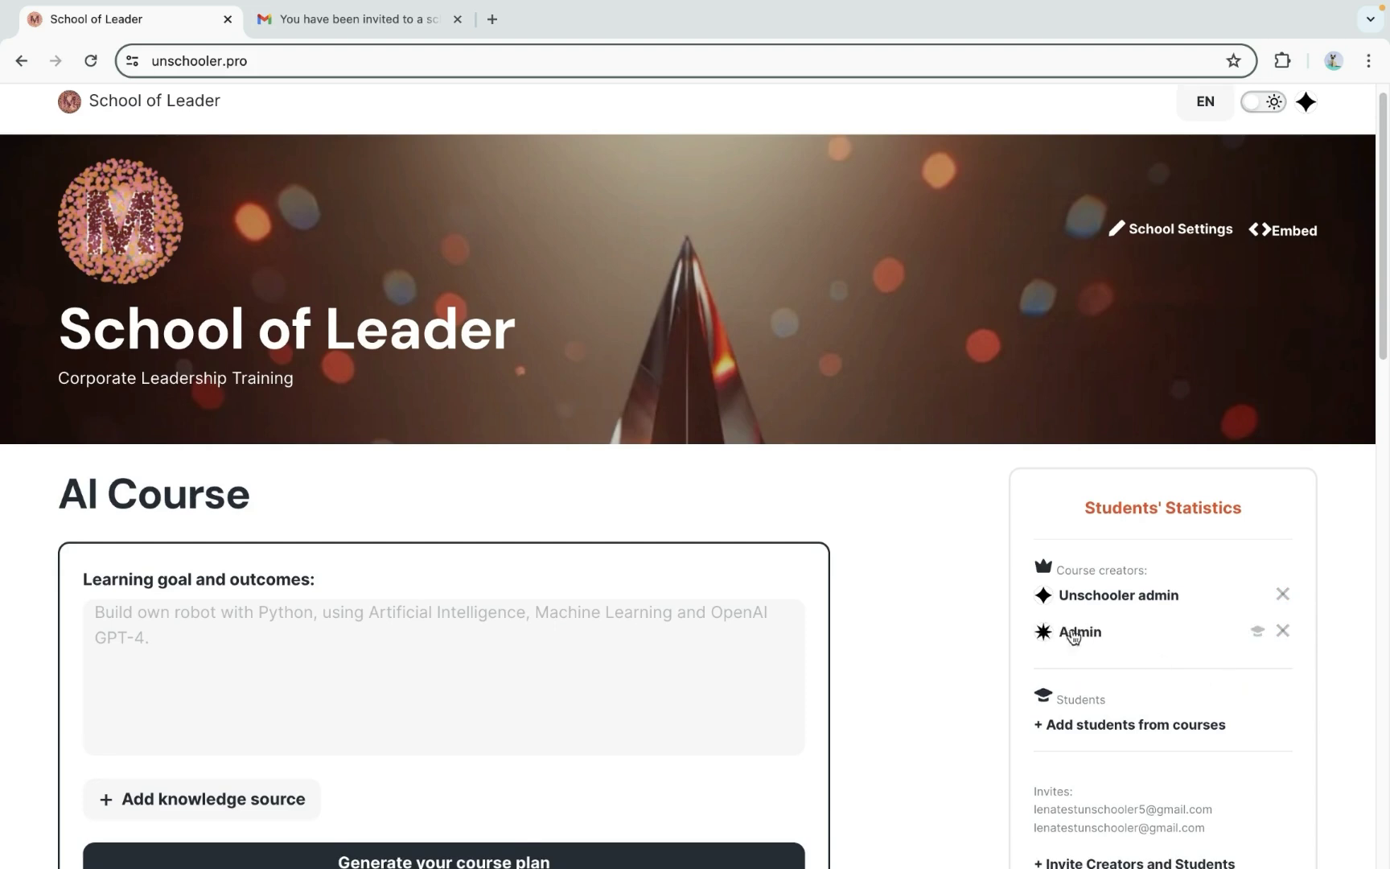
scroll(556, 297, "down", 6)
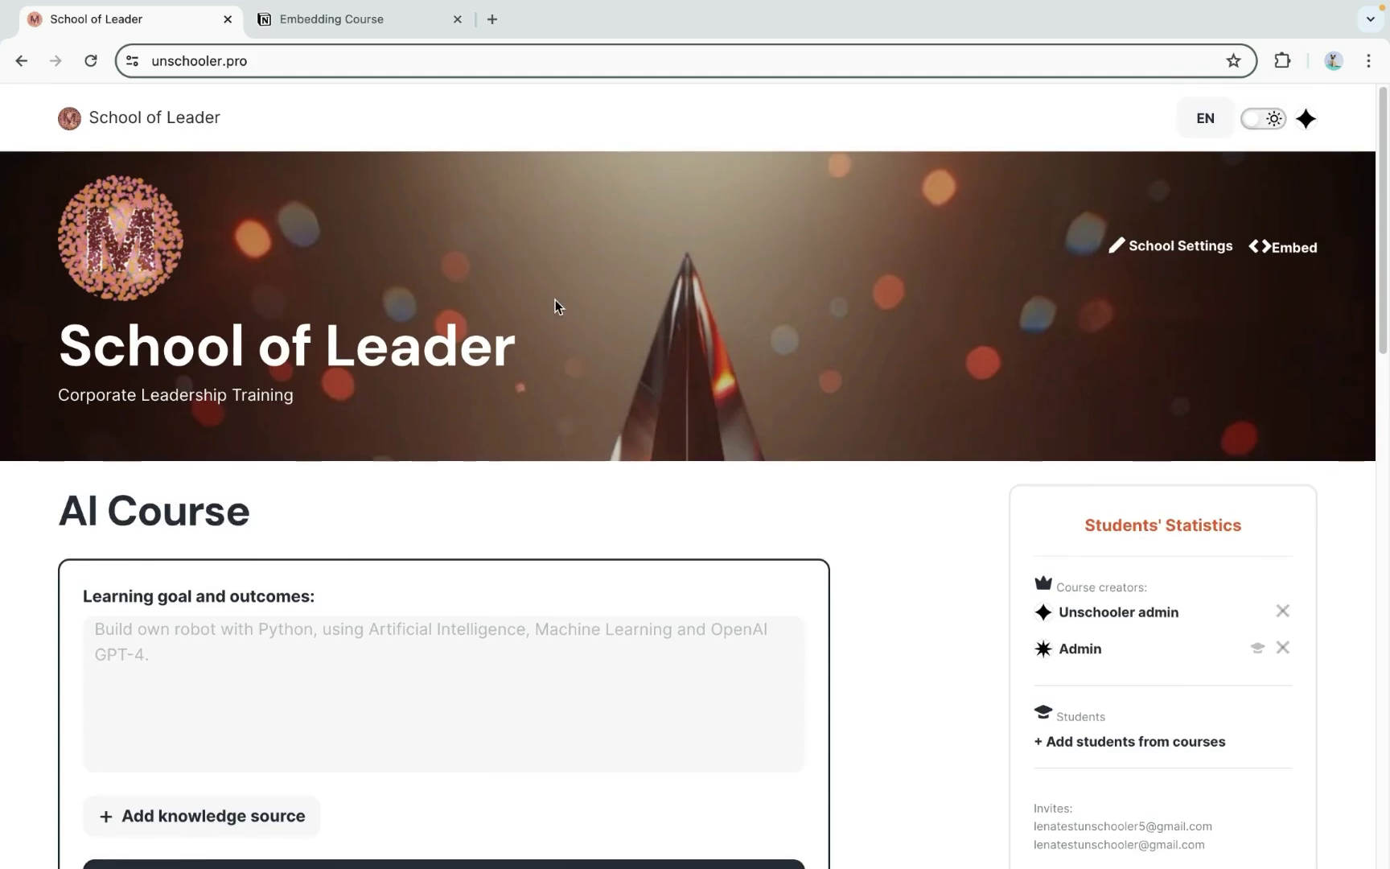
scroll(557, 296, "down", 3)
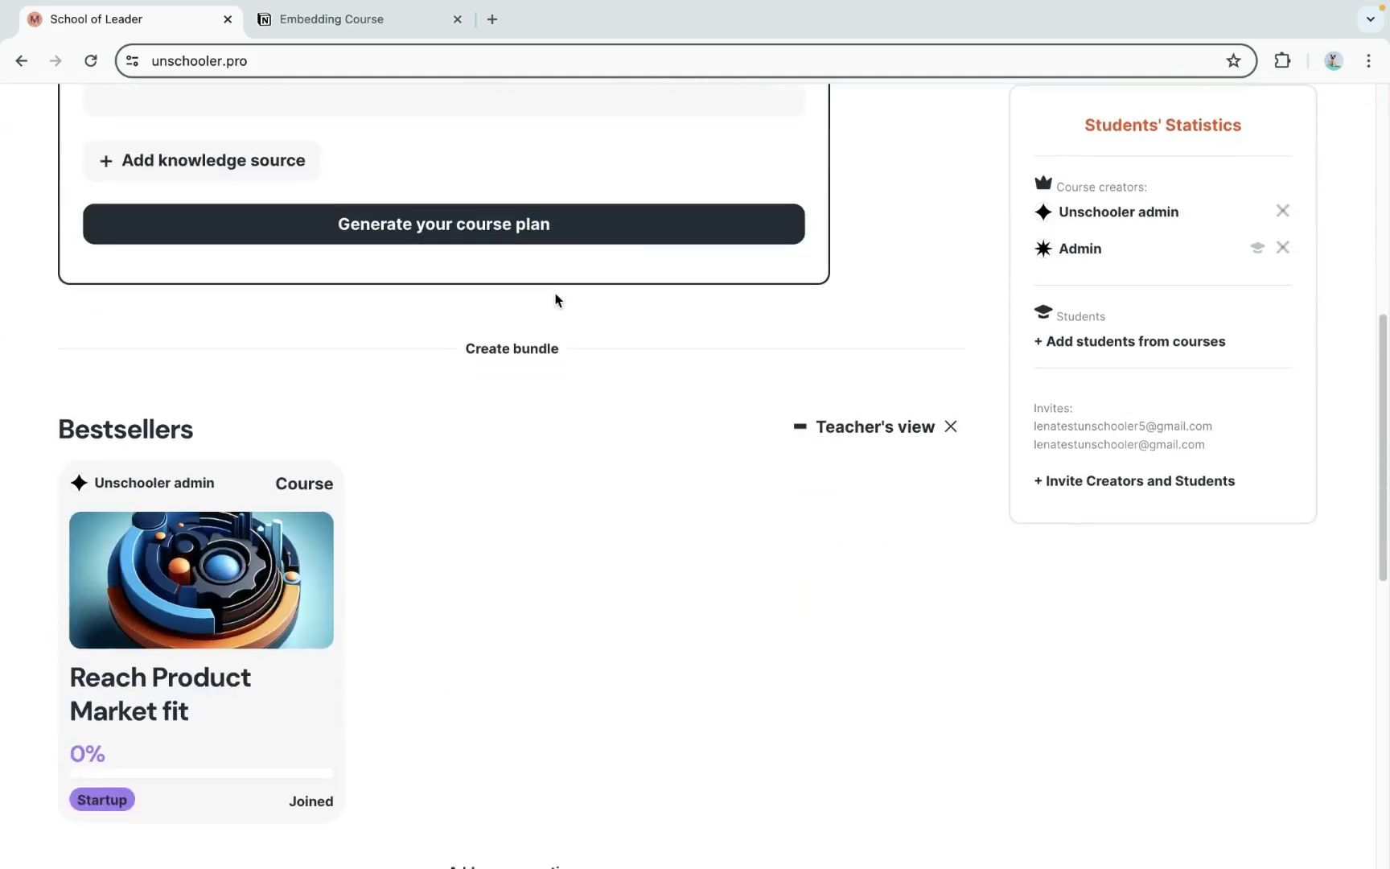
Open the Reach Product Market fit course, briefly checking the Embedding Course page in Notion
left_click(241, 544)
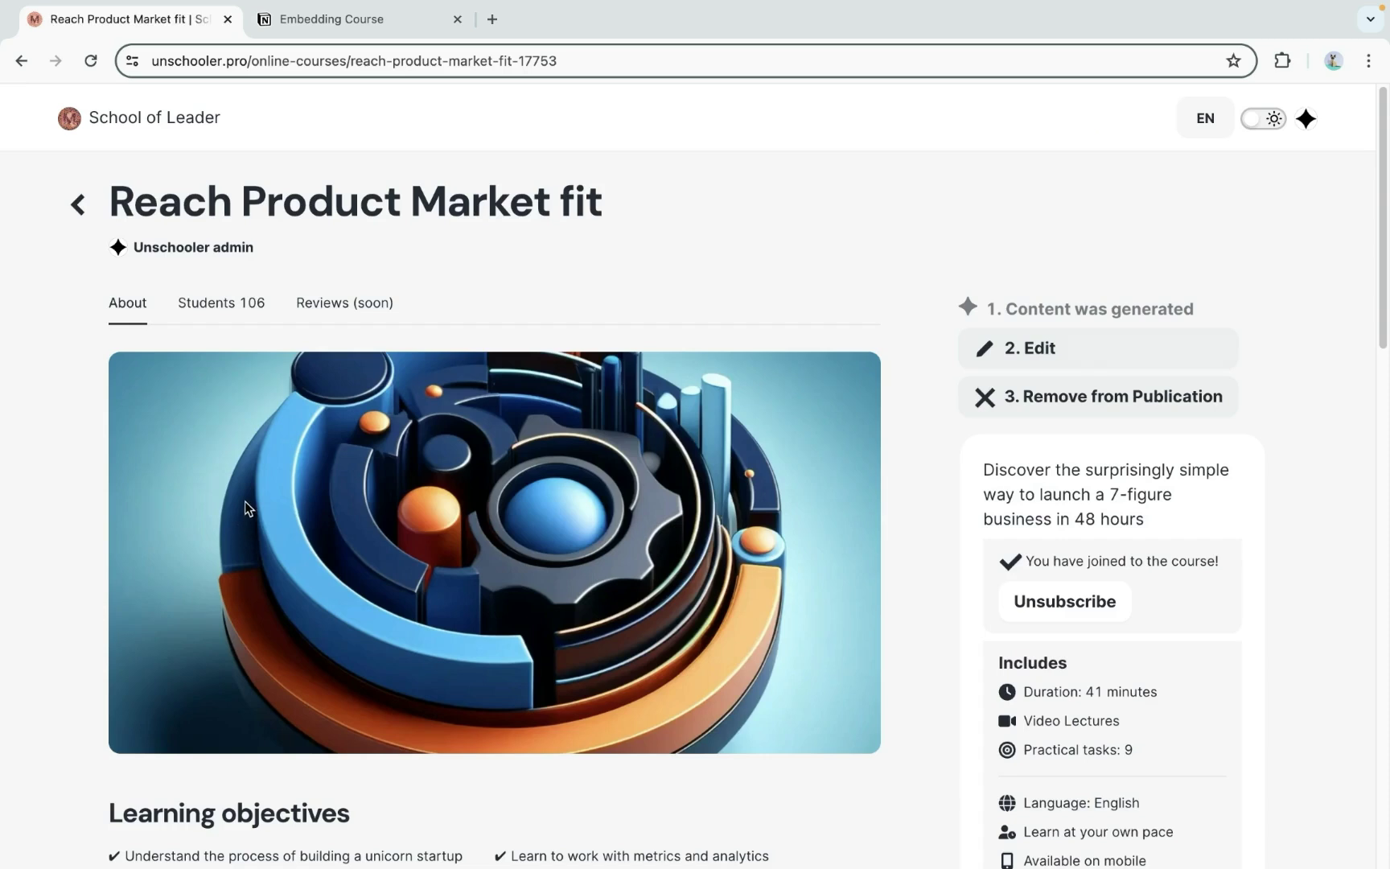
left_click(353, 23)
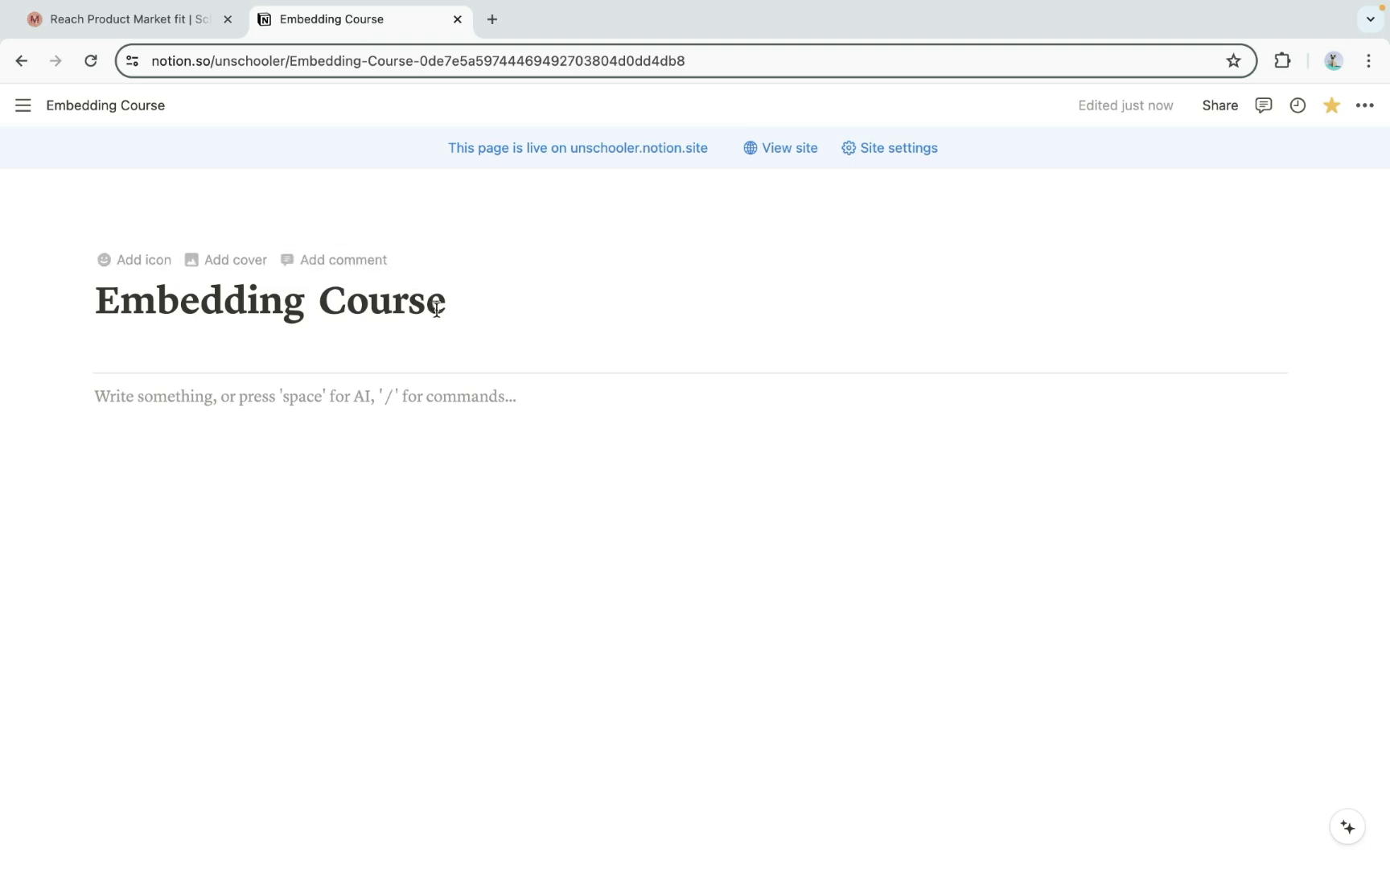
left_click(182, 24)
Select the Product market fit lesson's embed src URL and return to the Notion page
scroll(521, 375, "down", 8)
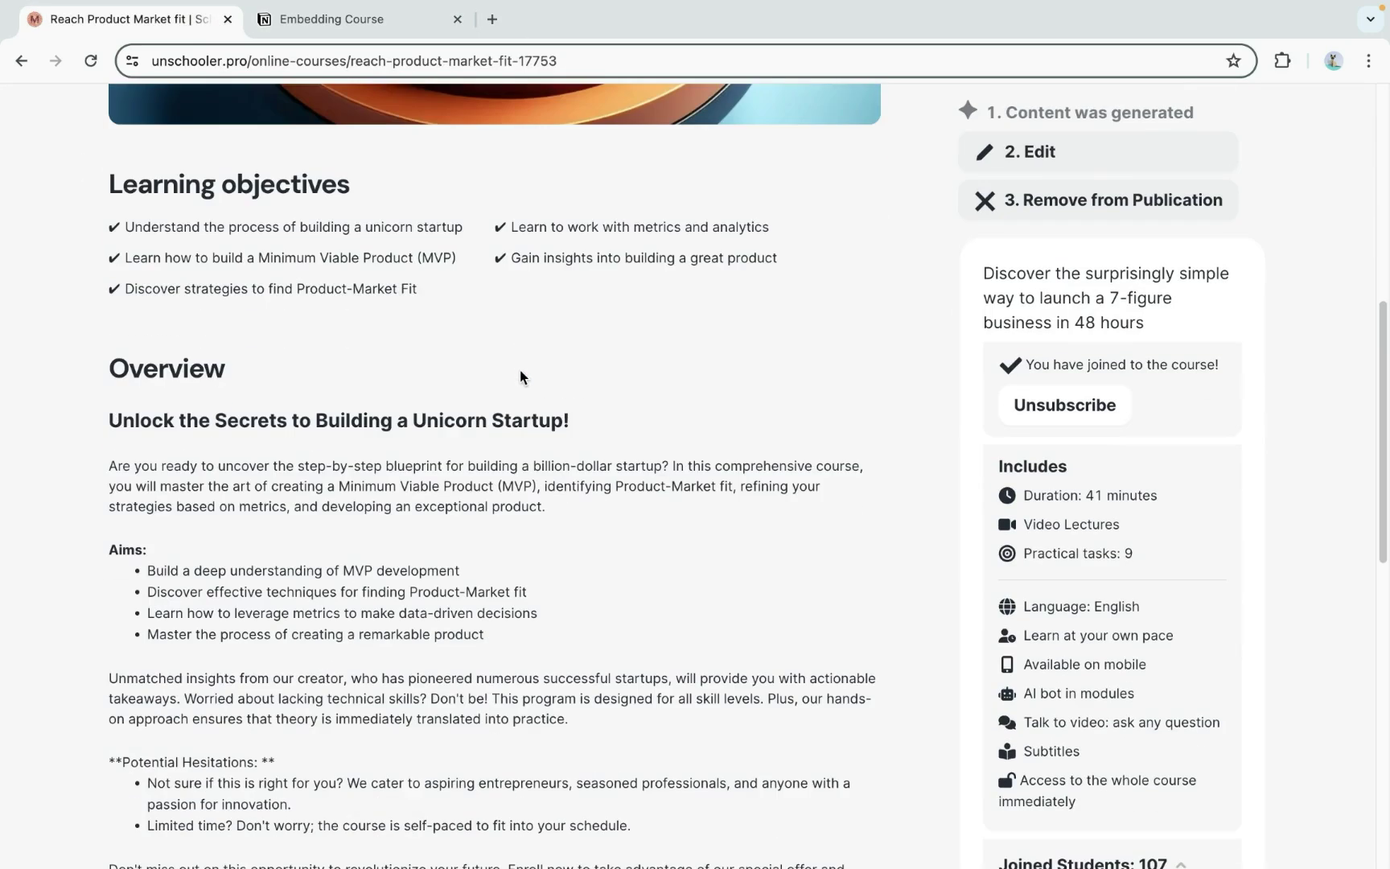
scroll(520, 374, "down", 10)
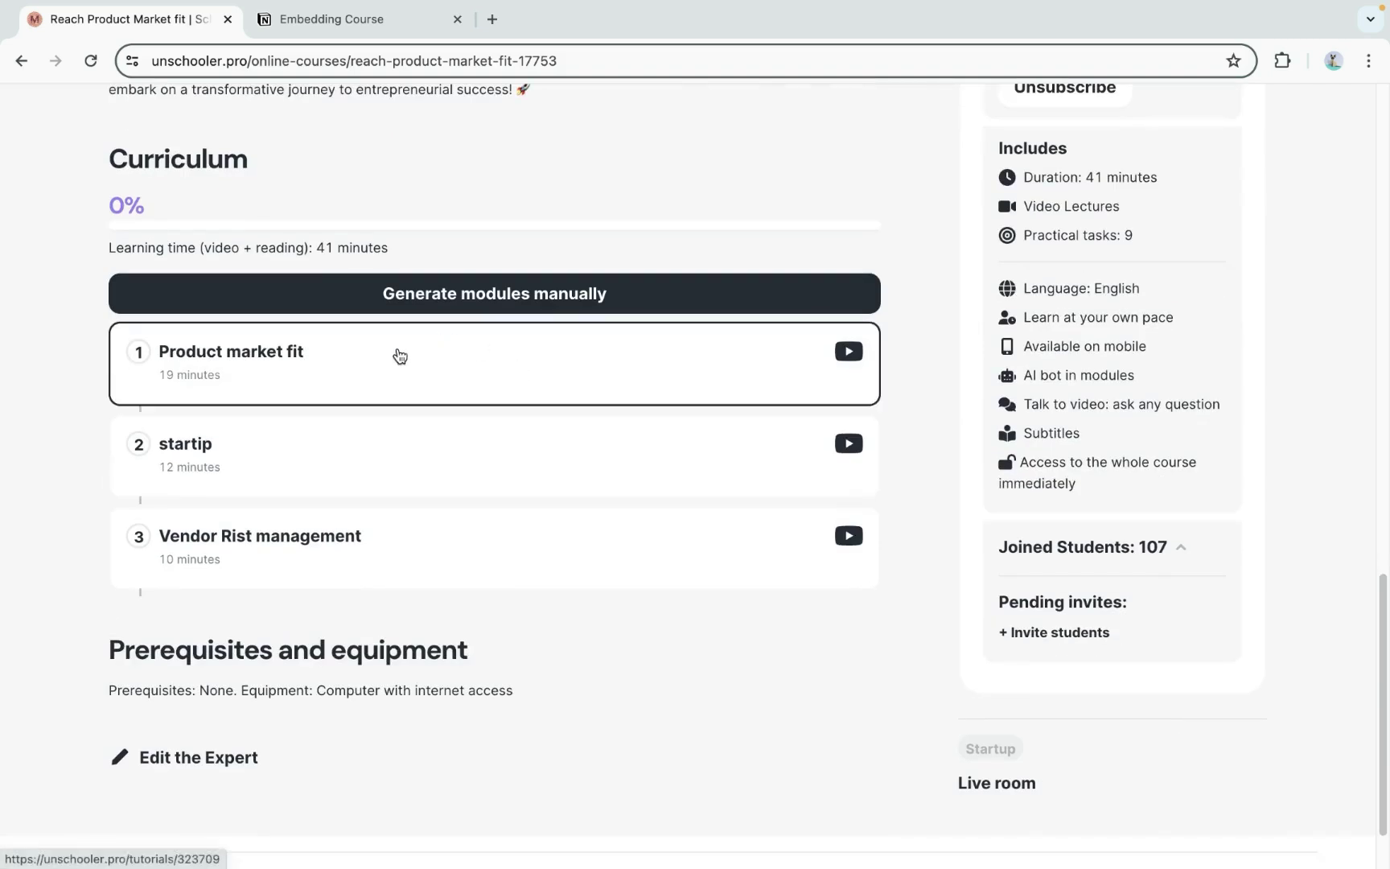
left_click(400, 356)
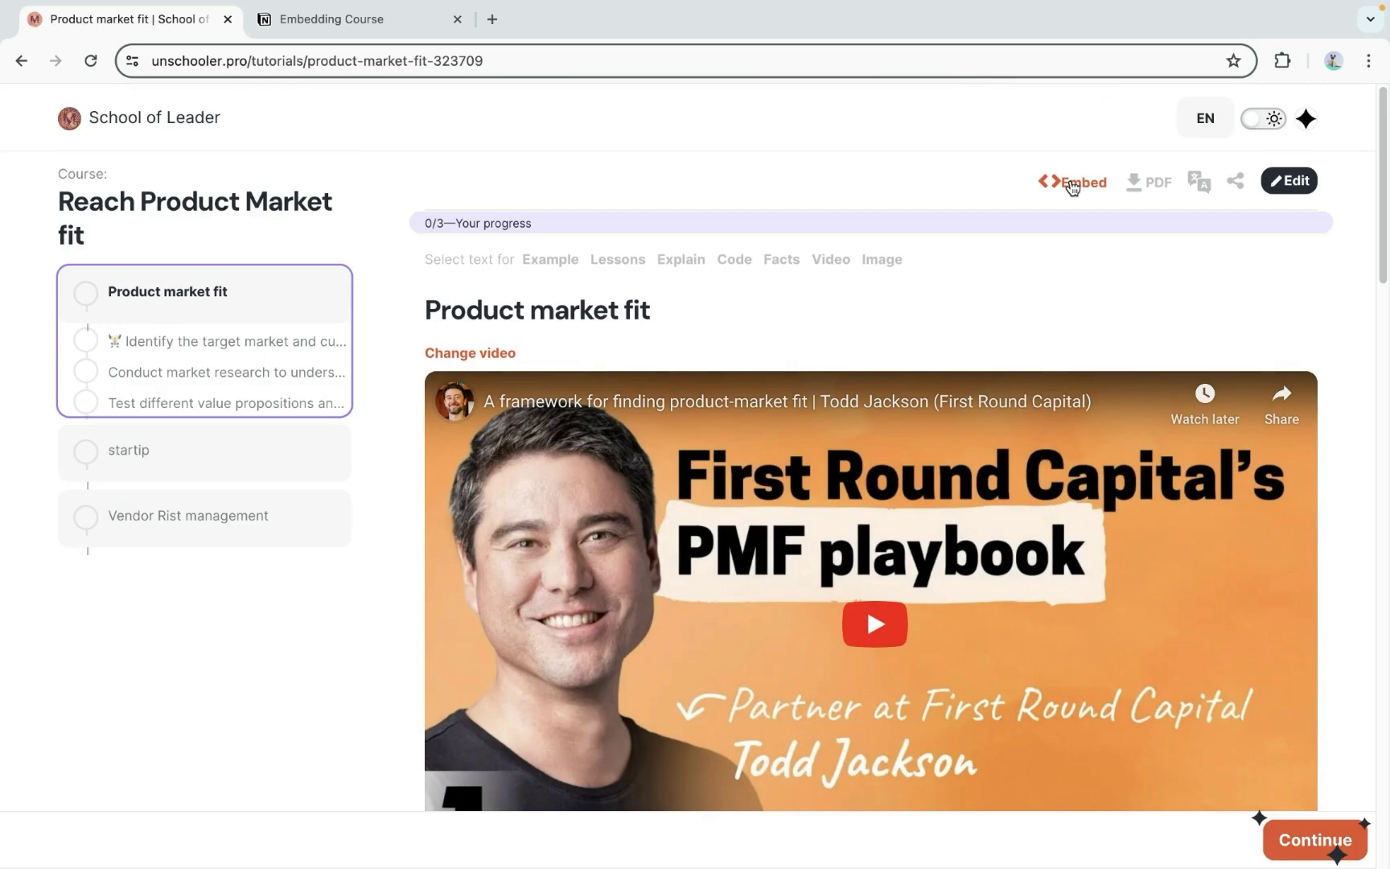
left_click(1073, 186)
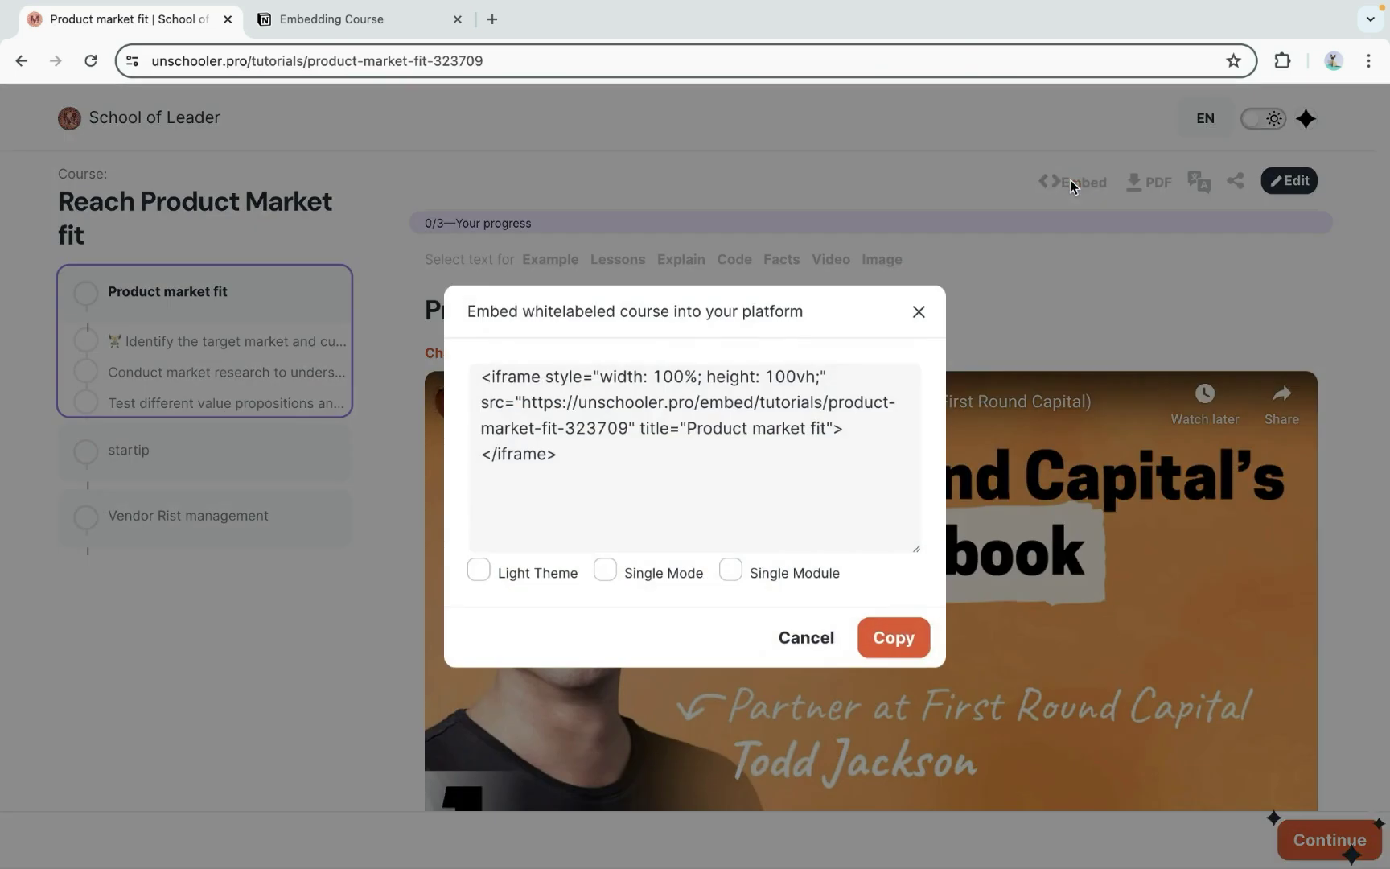
left_click(637, 429)
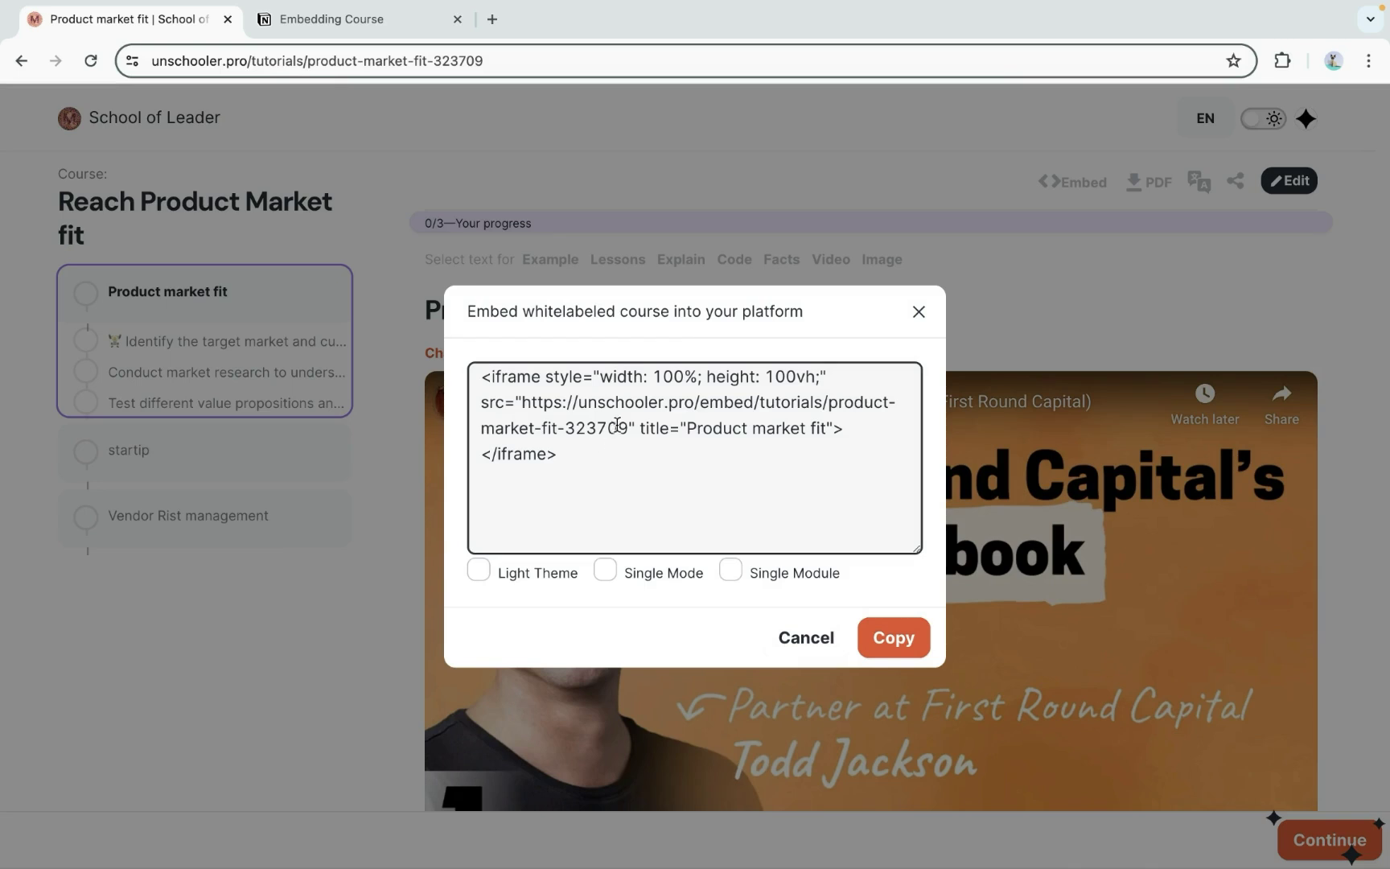
left_click_drag(631, 427, 523, 398)
key("super+c")
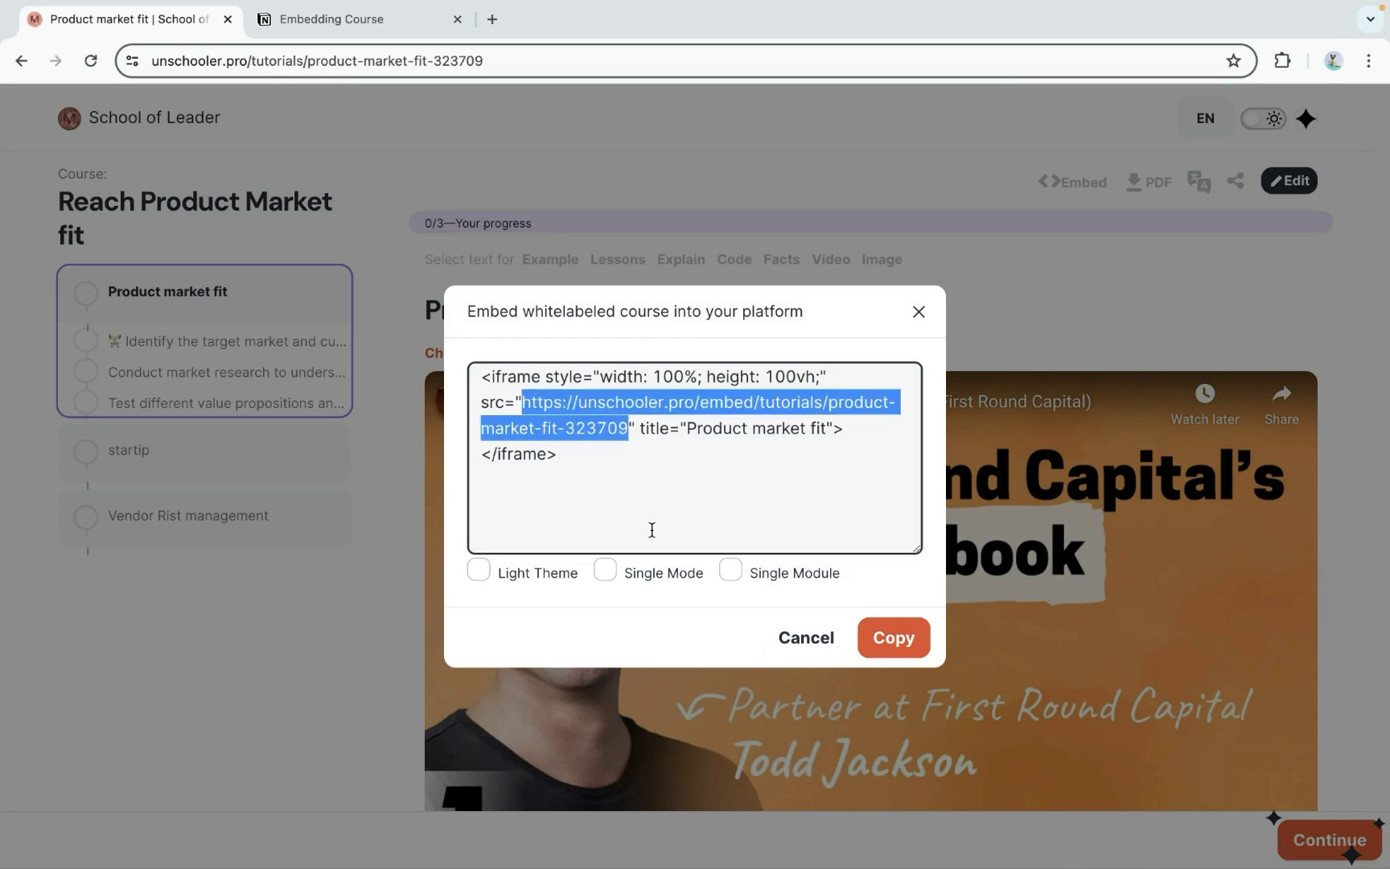
left_click(348, 22)
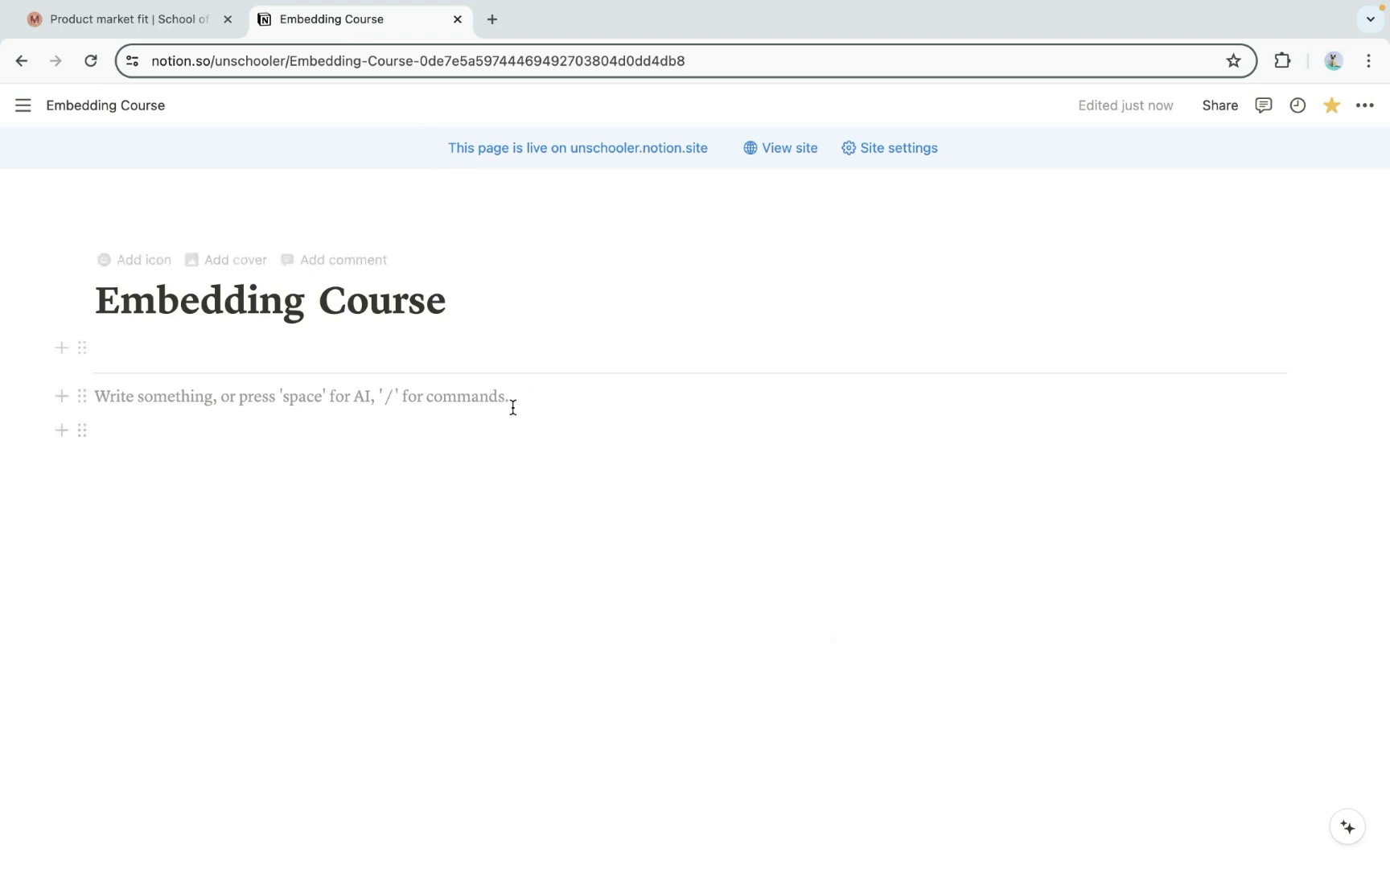
Paste the course's embed URL below the title as a Notion embed and make it taller
left_click(506, 355)
key("super+v")
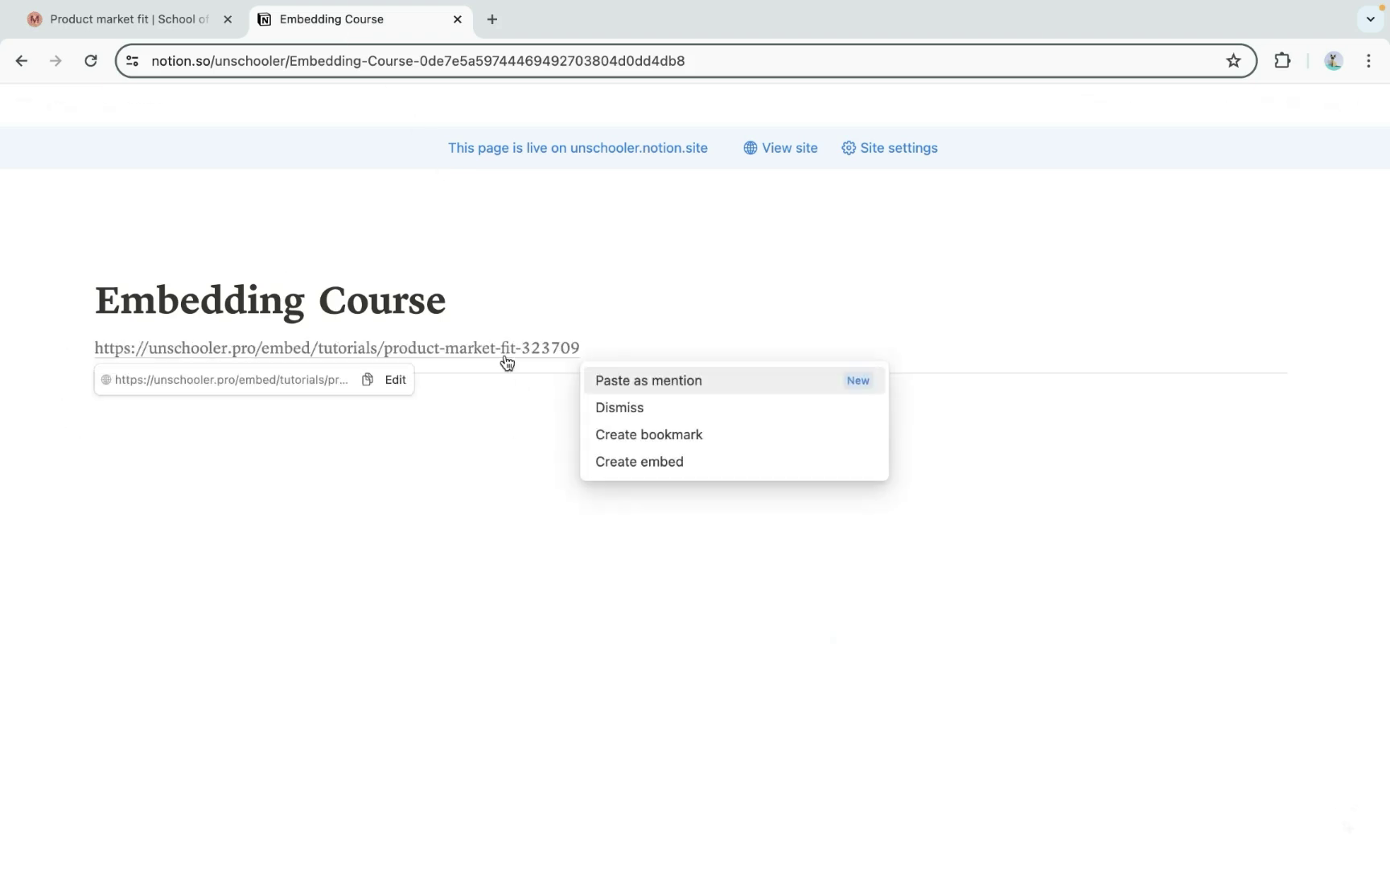
key("Down")
key("Down")
key("Return")
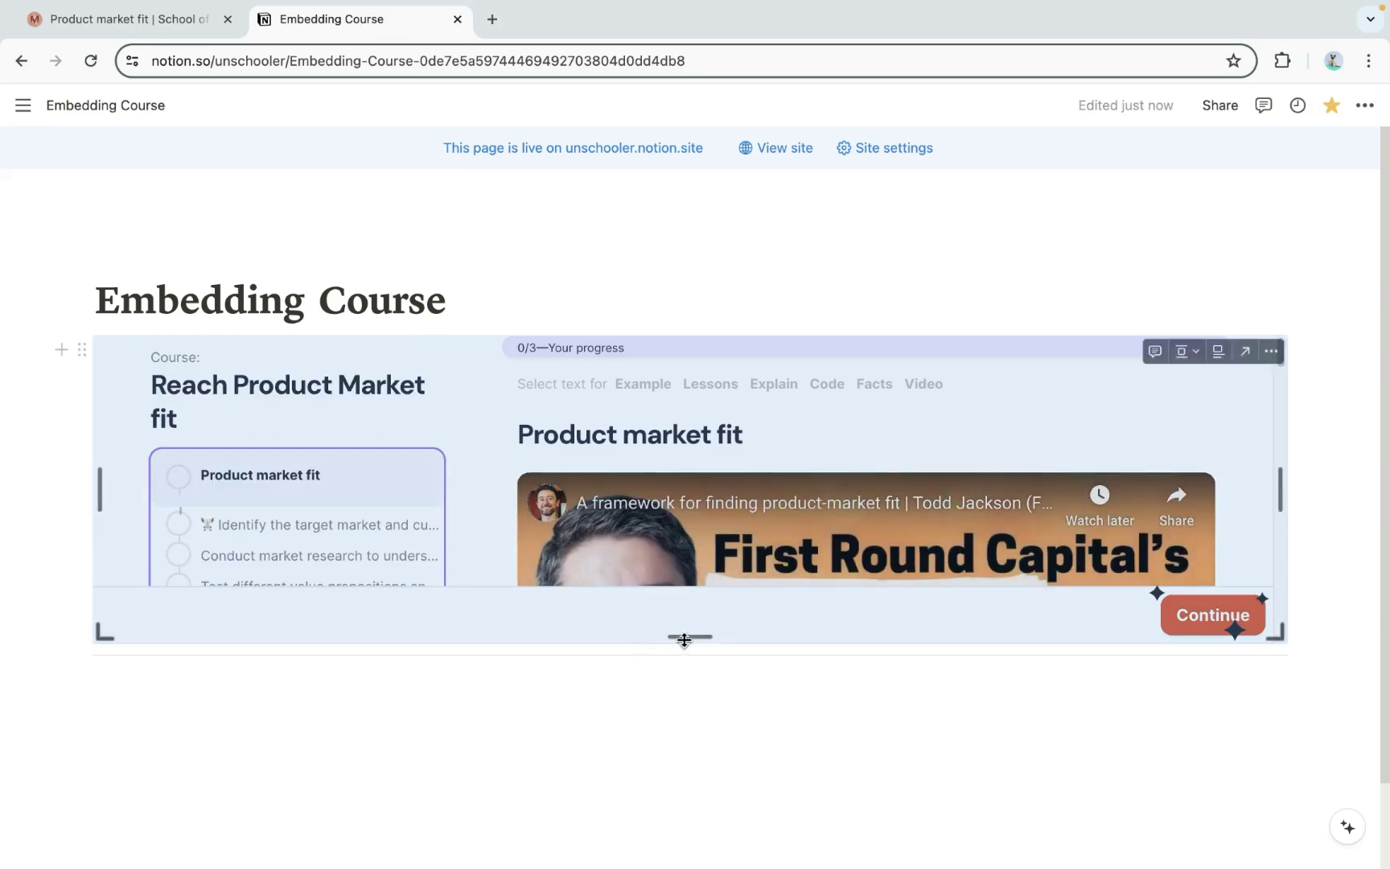
left_click_drag(689, 638, 683, 777)
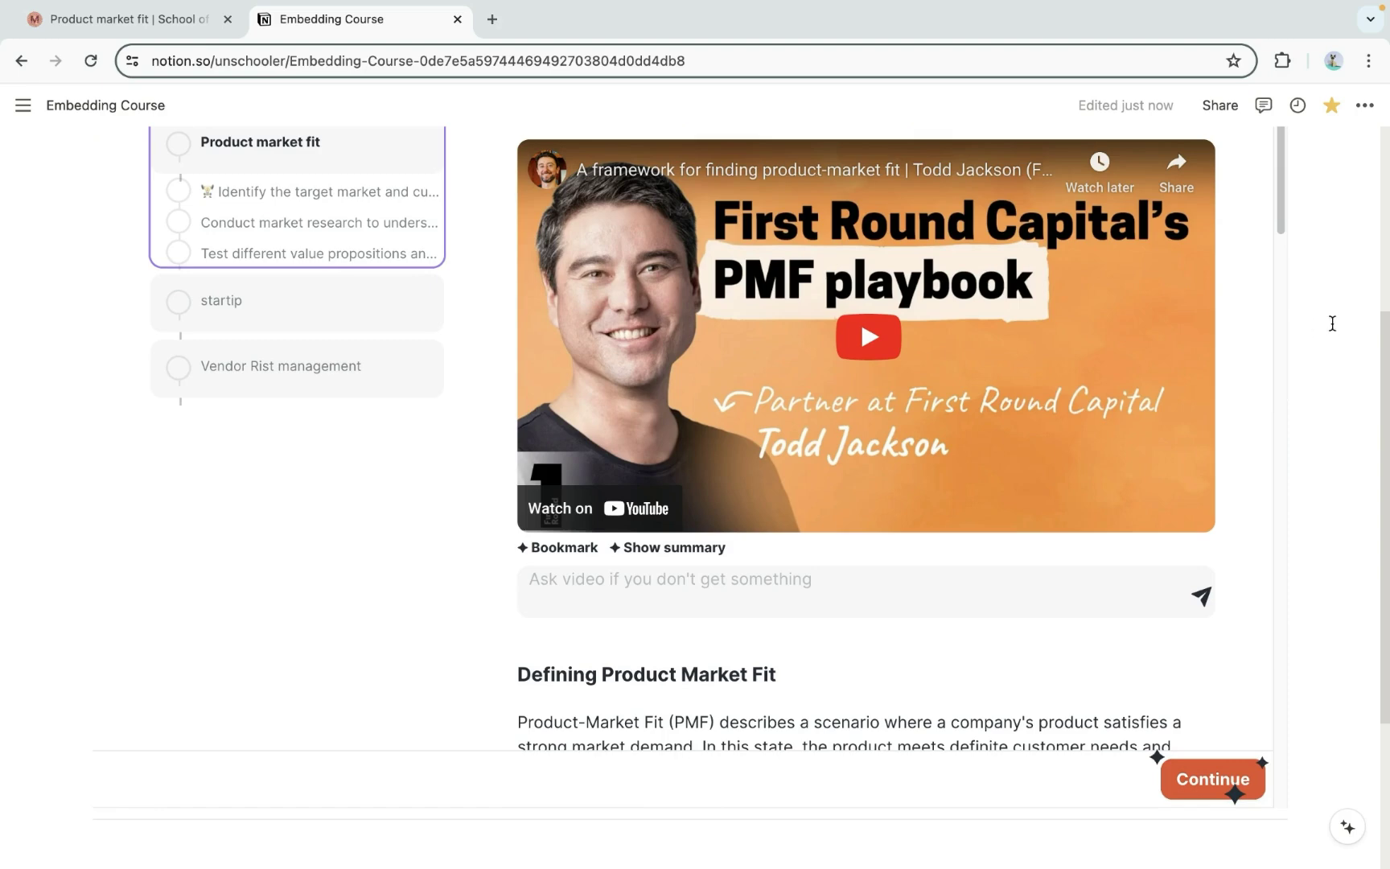
Step through the embedded course's lessons with Continue until it returns to the overview
scroll(1333, 323, "up", 5)
scroll(1300, 321, "down", 5)
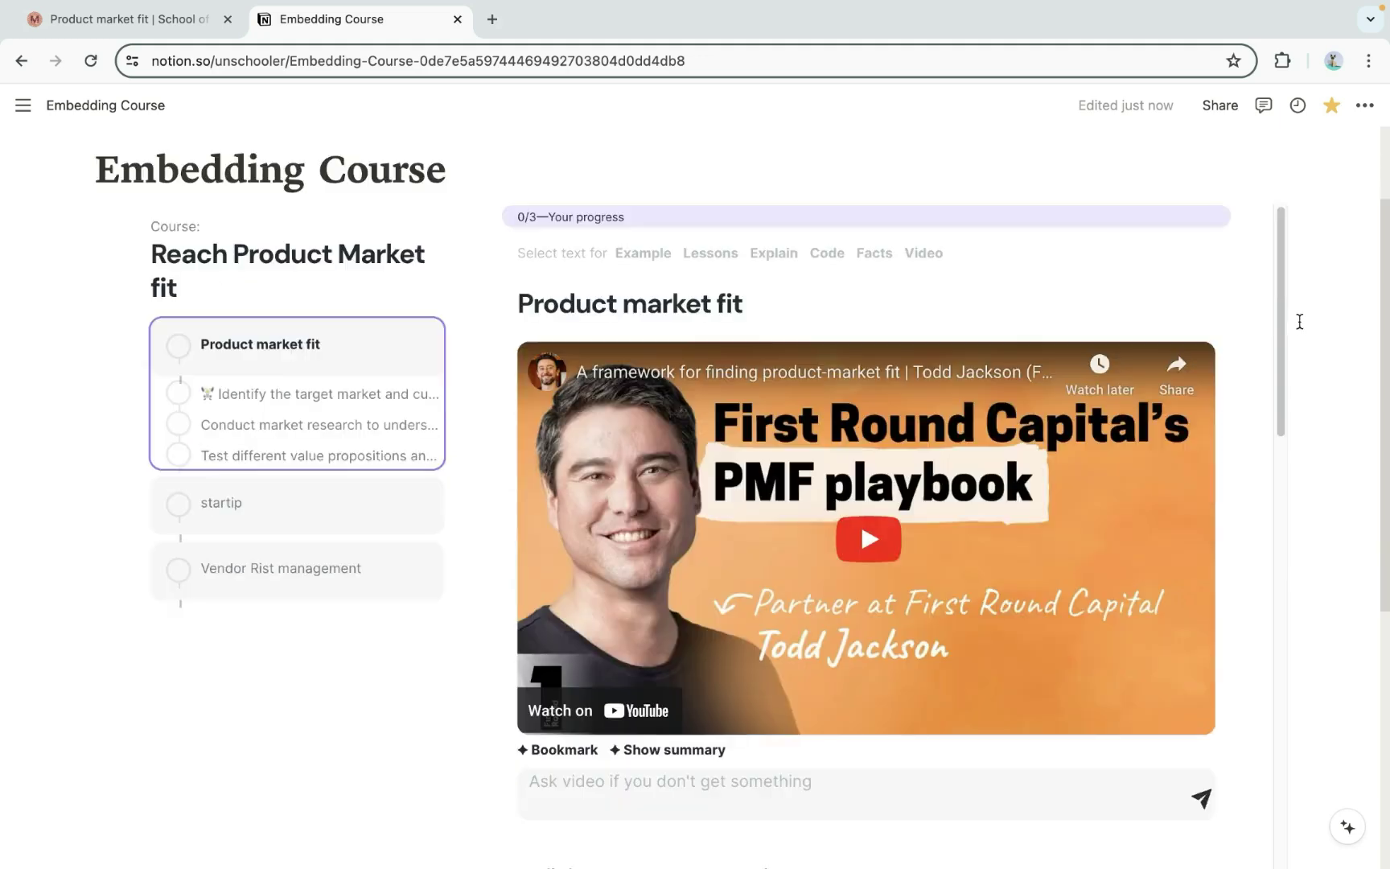
scroll(1246, 329, "down", 4)
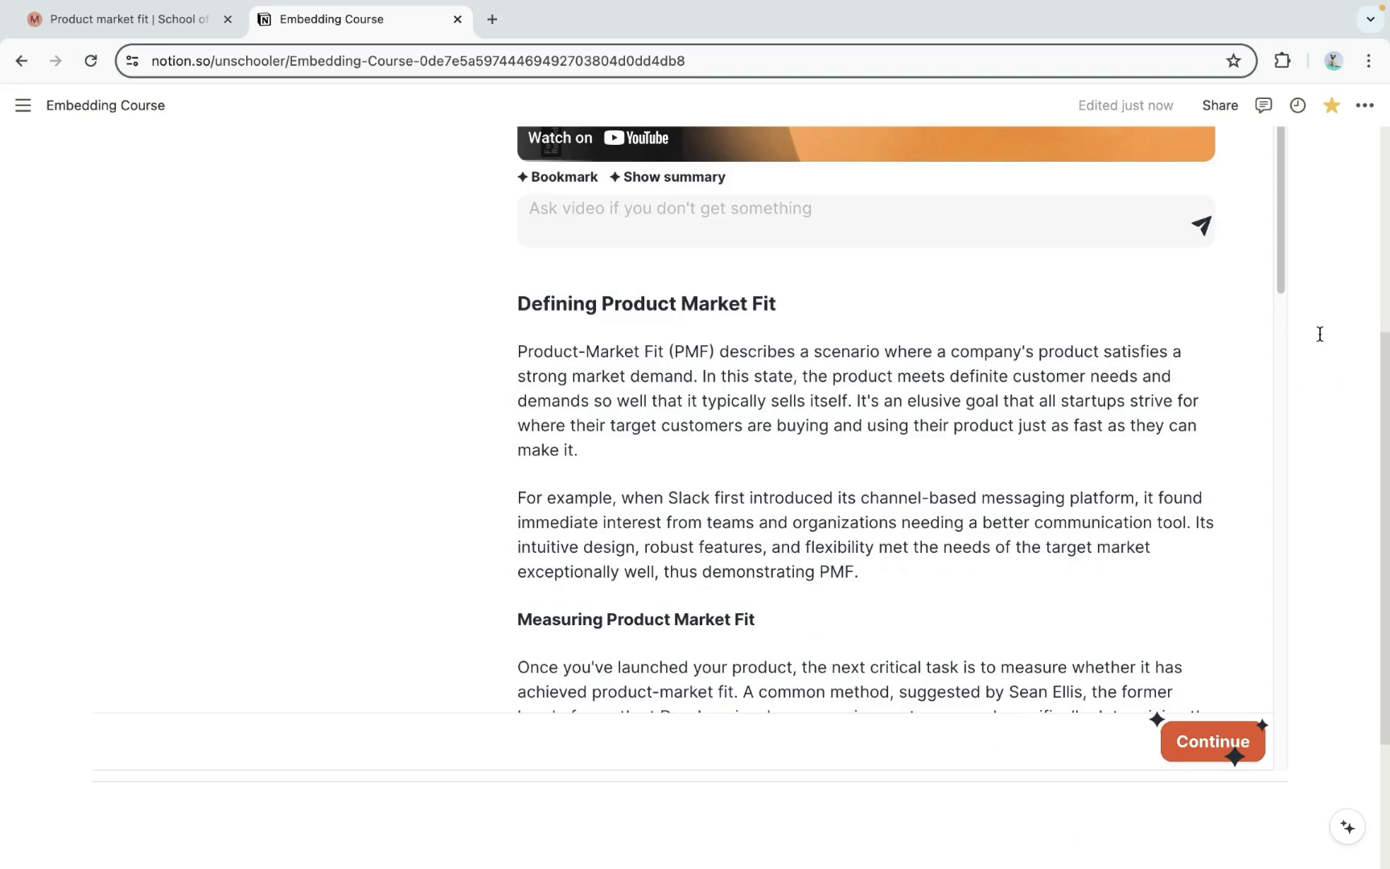
scroll(1333, 271, "down", 1)
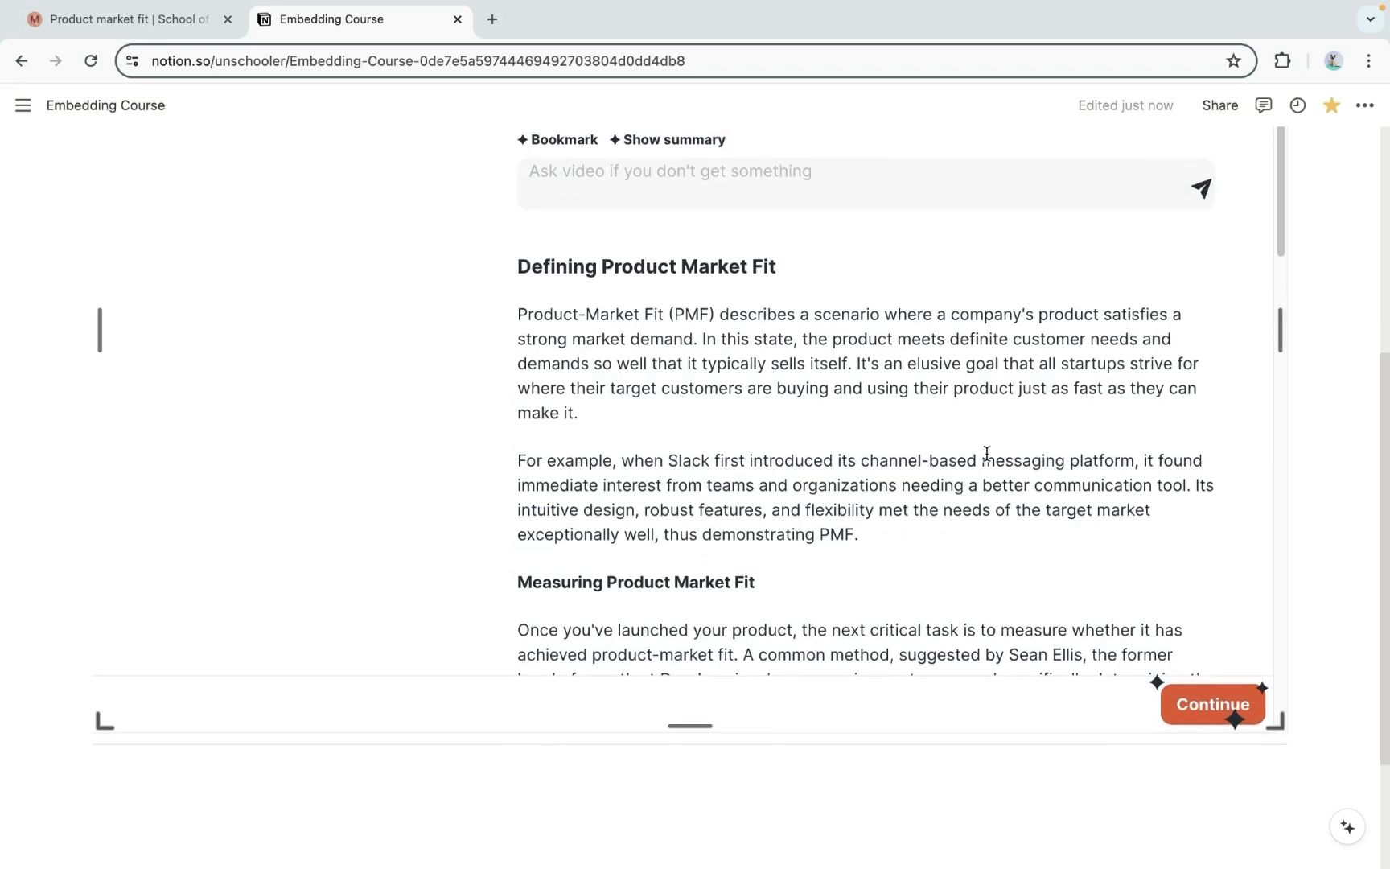
scroll(978, 455, "up", 4)
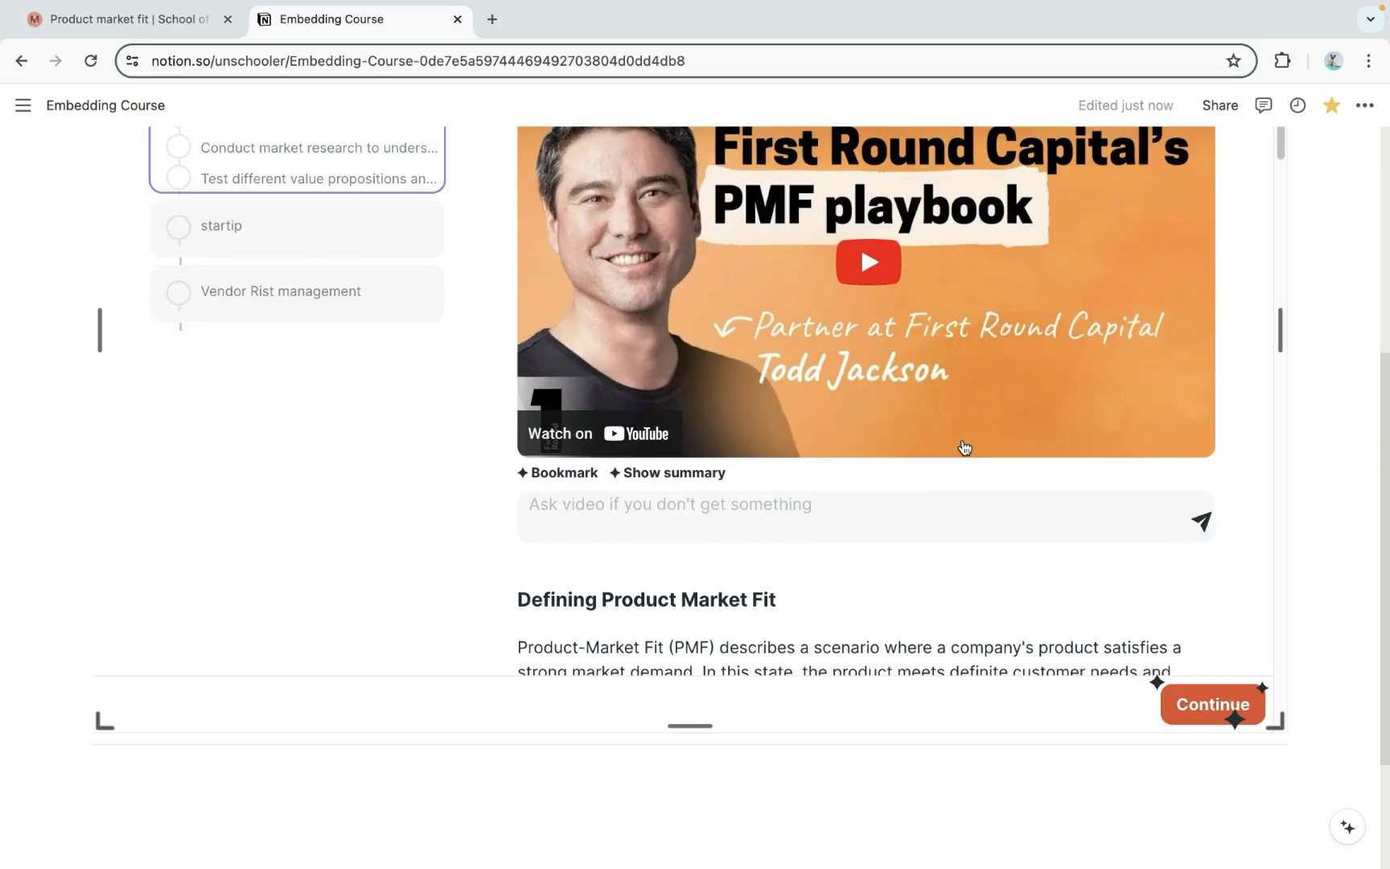
left_click(1165, 701)
scroll(1137, 564, "down", 5)
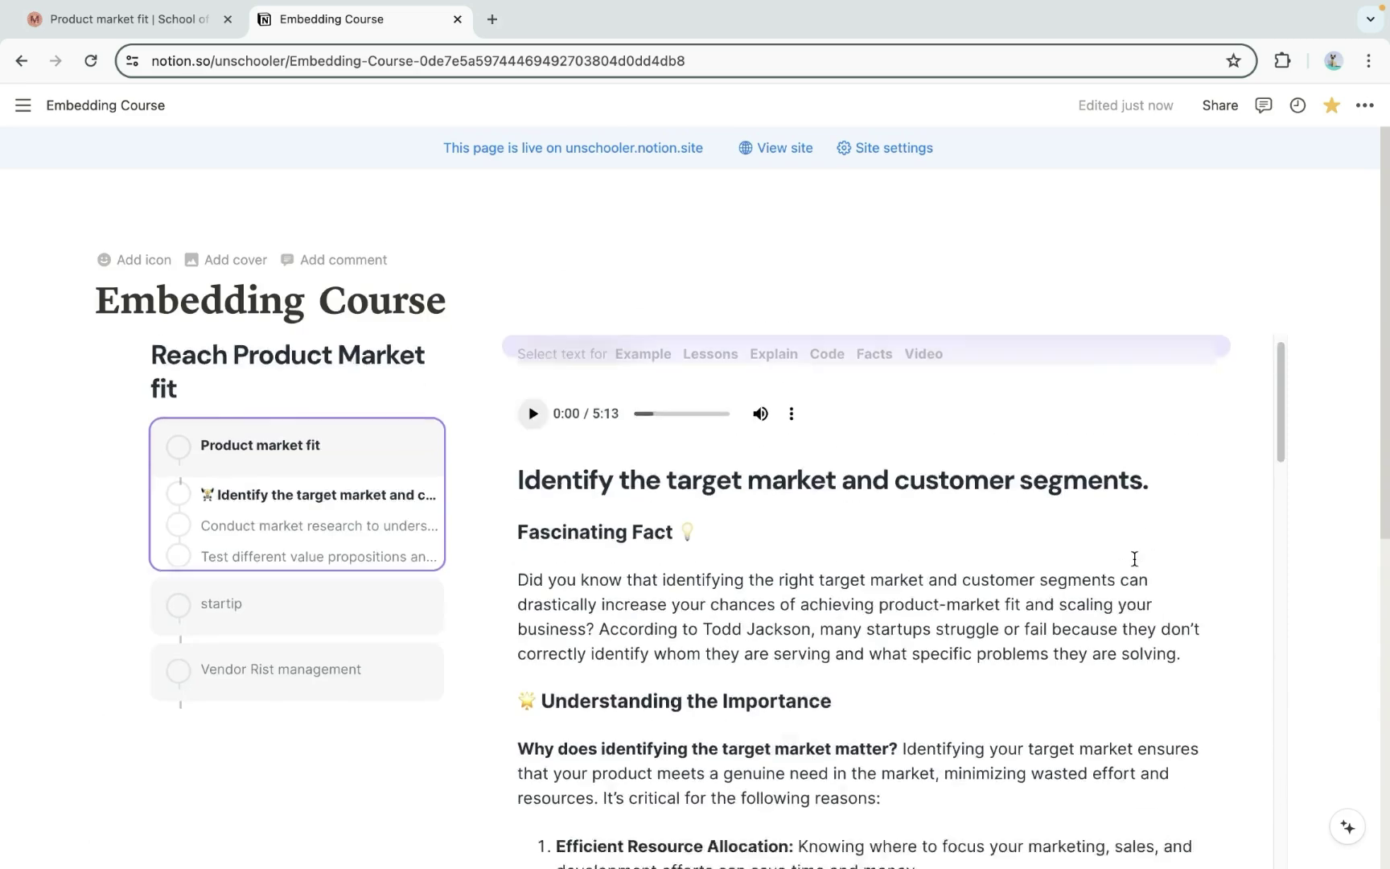
scroll(1137, 565, "down", 8)
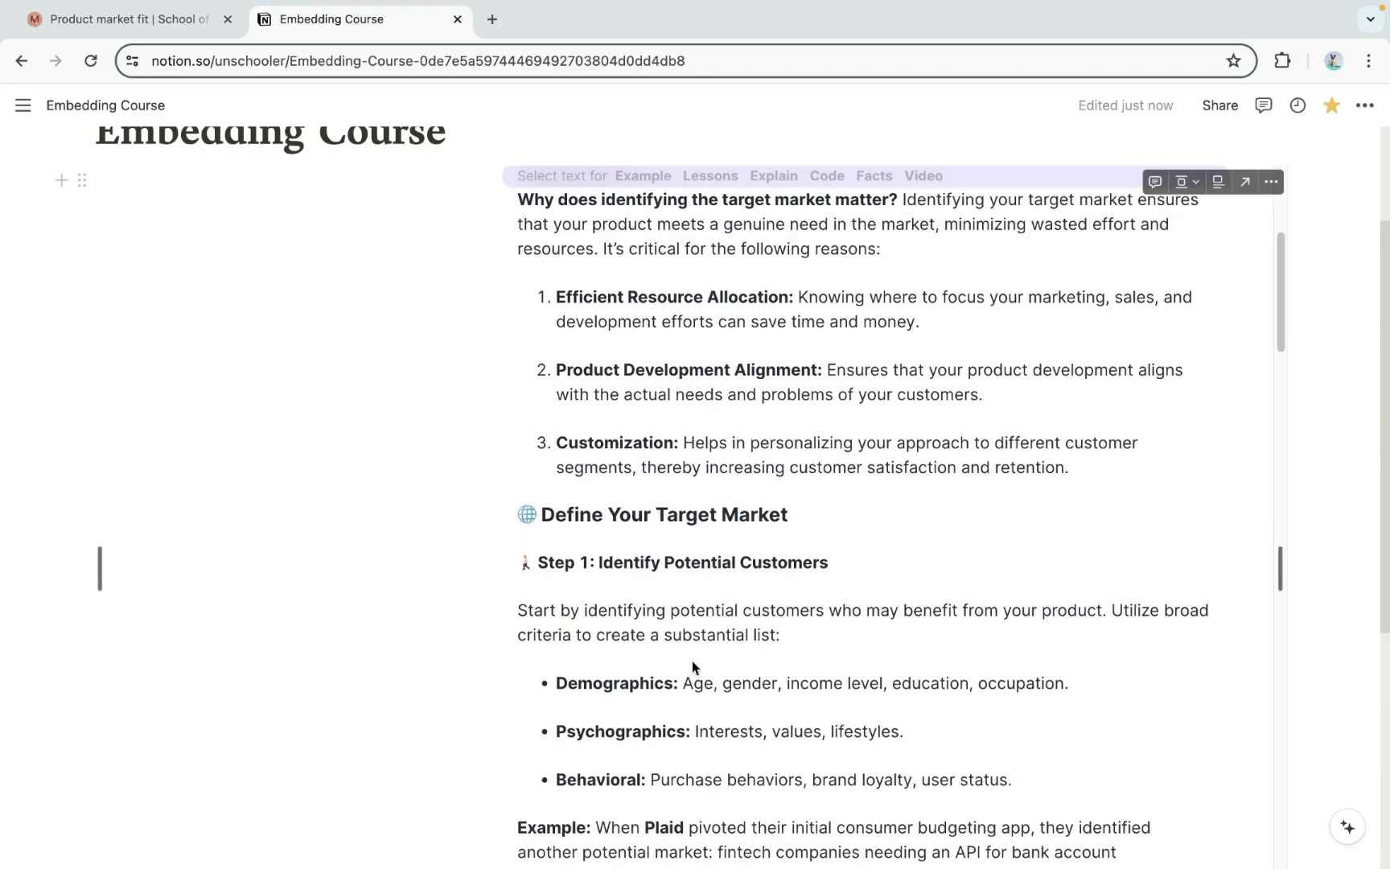
scroll(1255, 684, "down", 2)
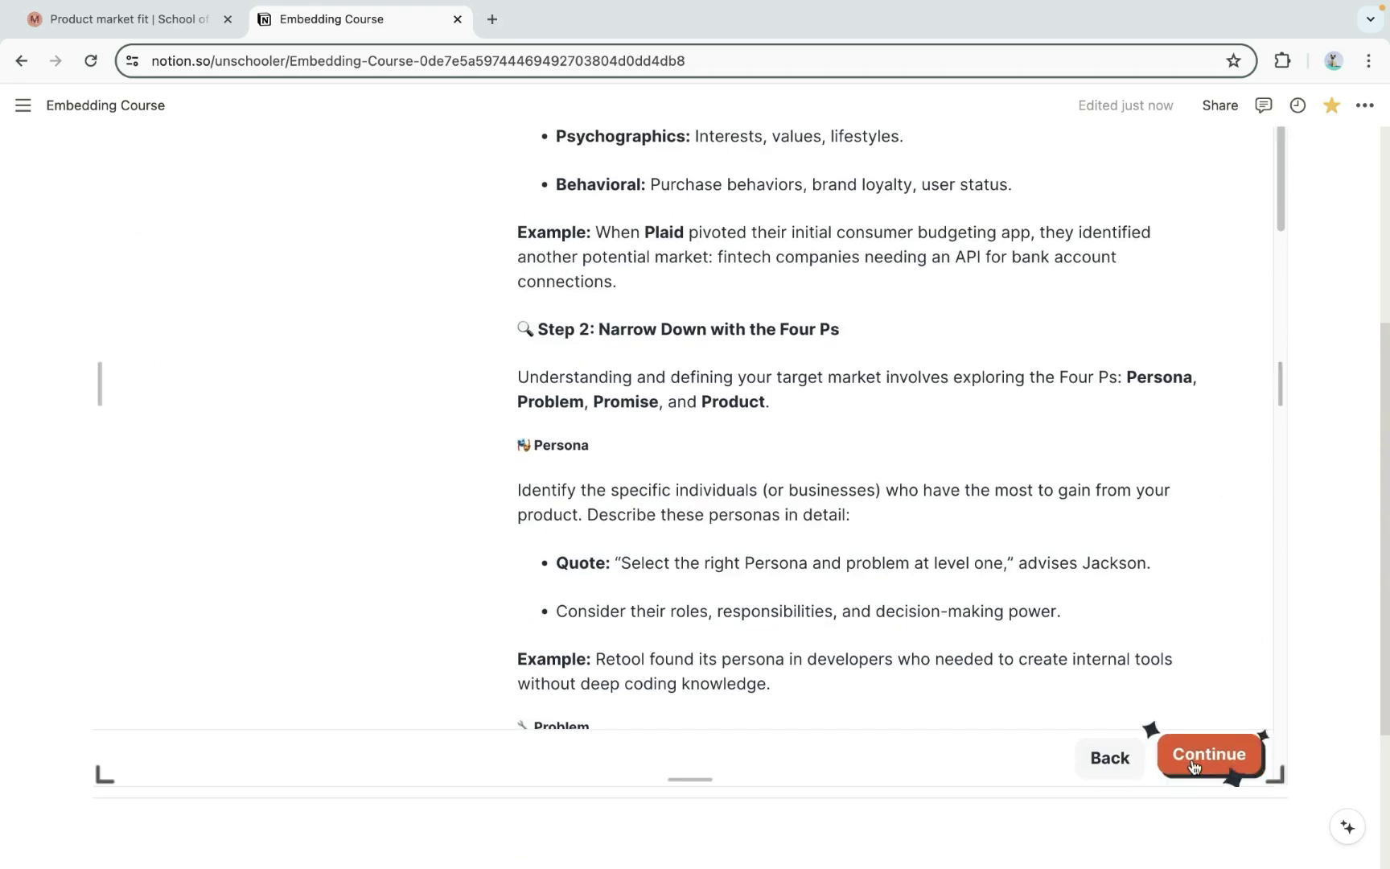
left_click(1207, 756)
Join the Reach Product Market fit course and look over its three-lesson curriculum
scroll(807, 430, "down", 5)
left_click(1020, 464)
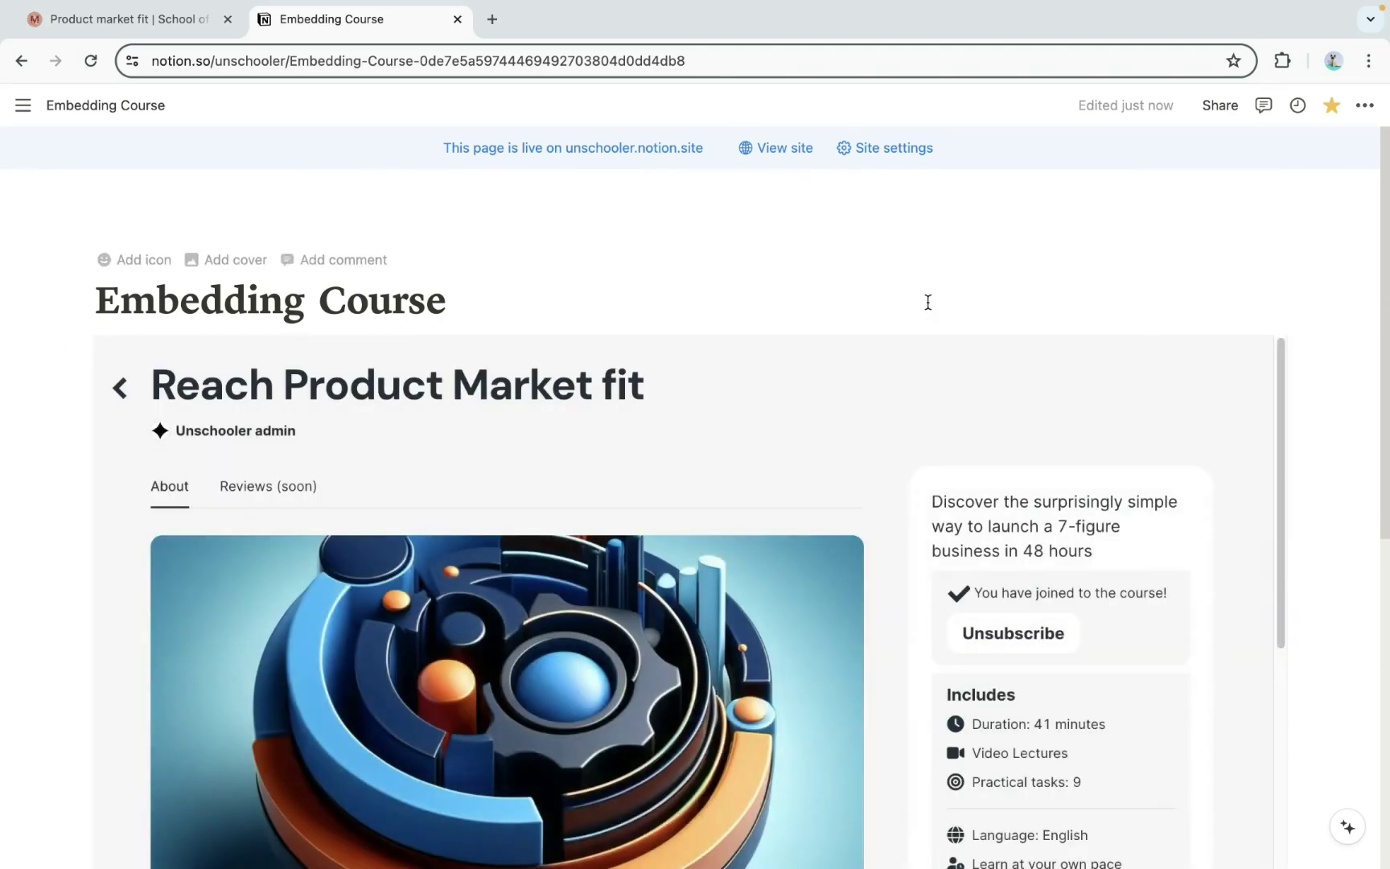
scroll(929, 302, "down", 2)
scroll(928, 303, "down", 8)
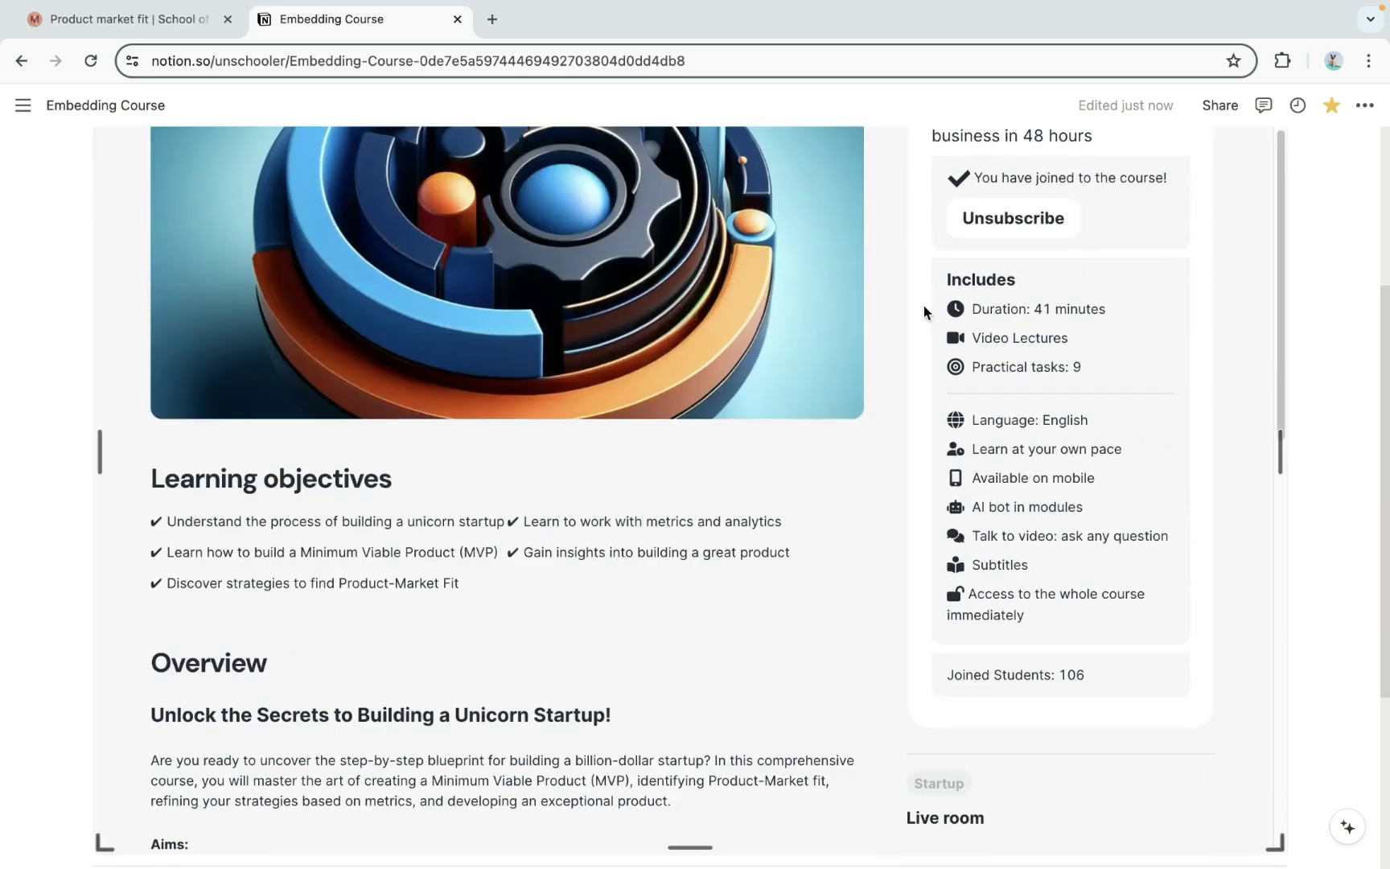
scroll(924, 305, "down", 7)
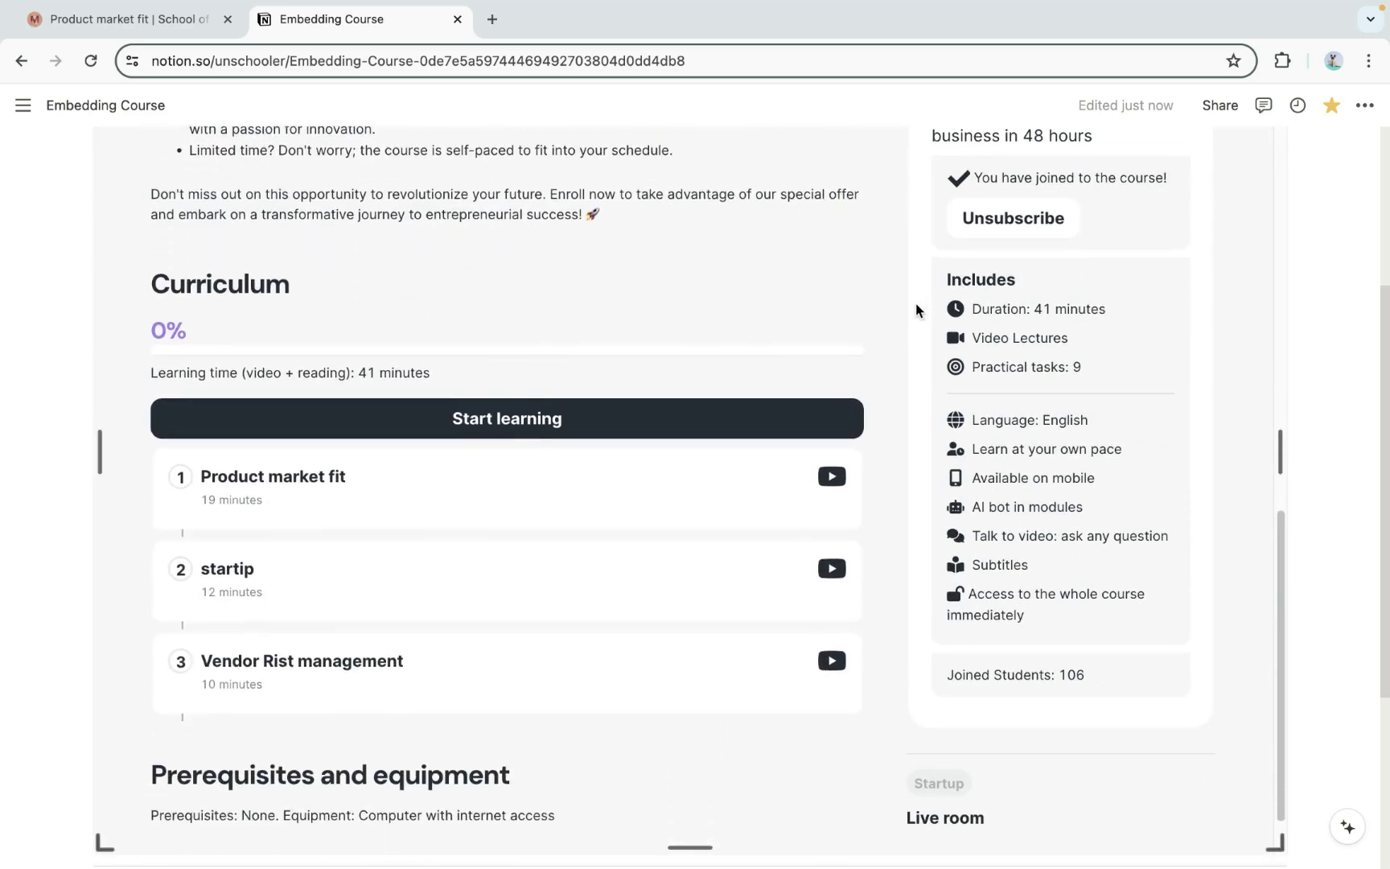
scroll(642, 450, "up", 12)
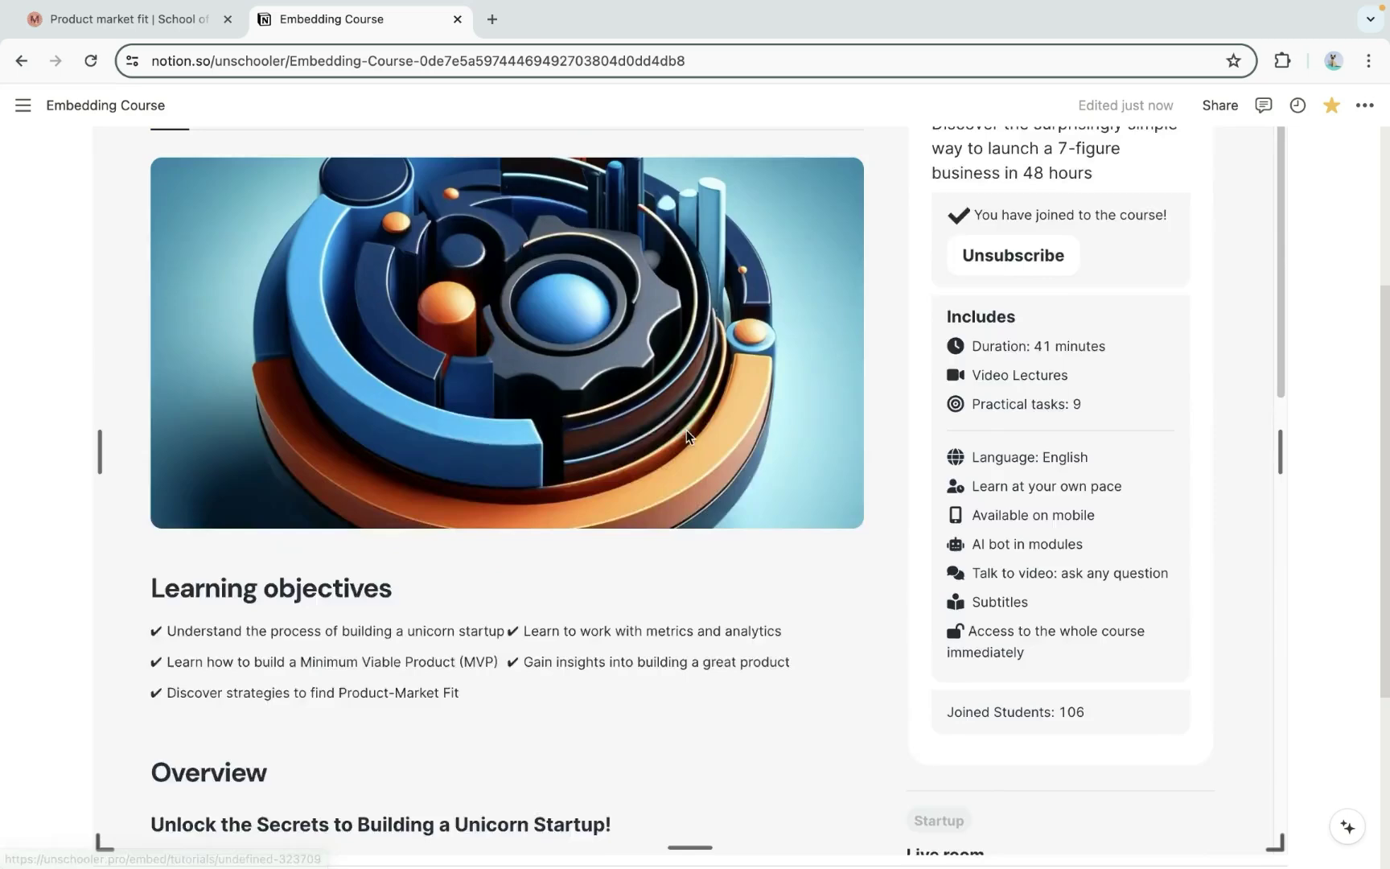
scroll(977, 350, "up", 2)
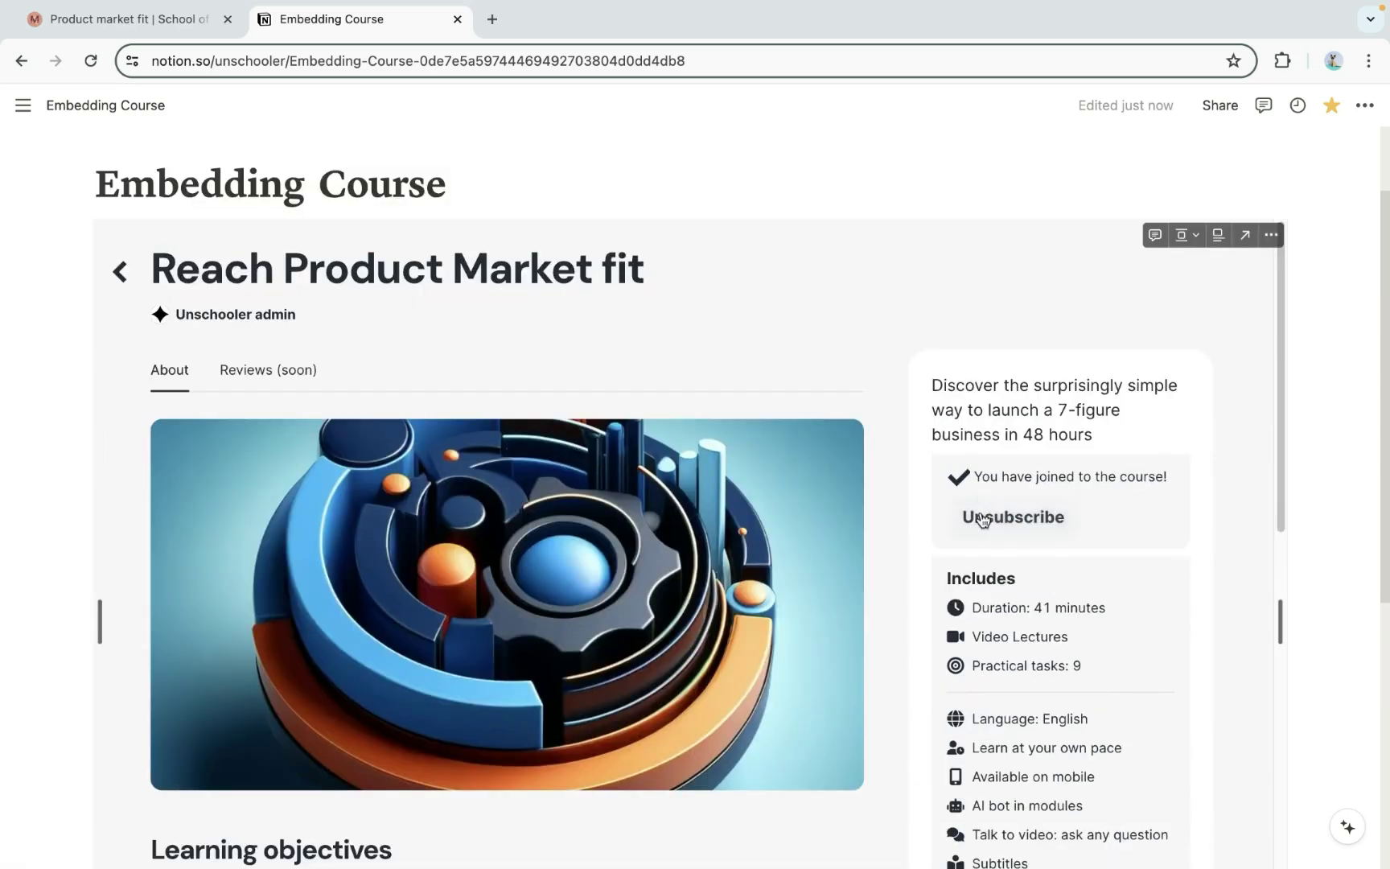
scroll(928, 445, "down", 2)
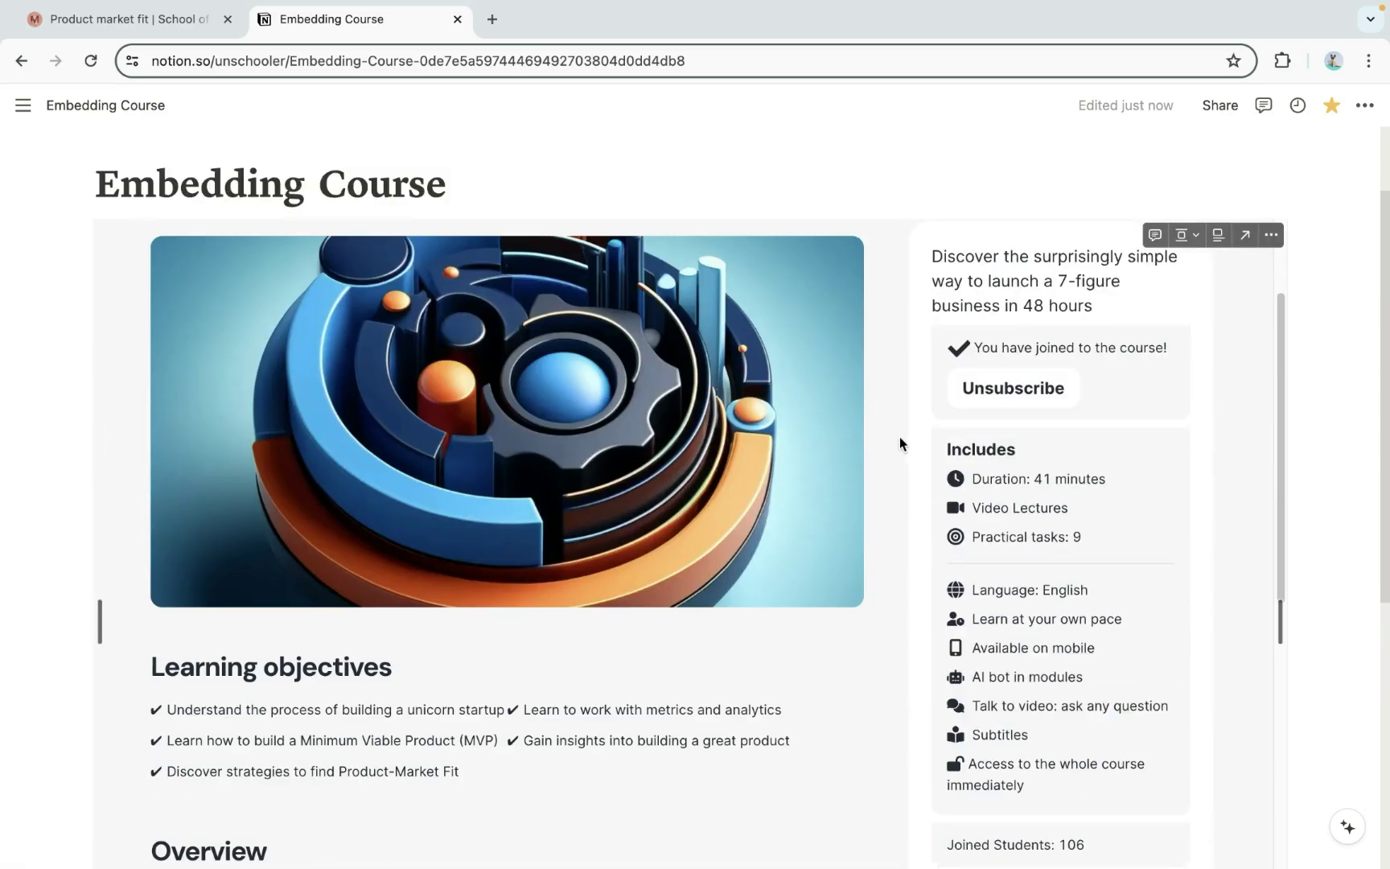
scroll(866, 439, "up", 2)
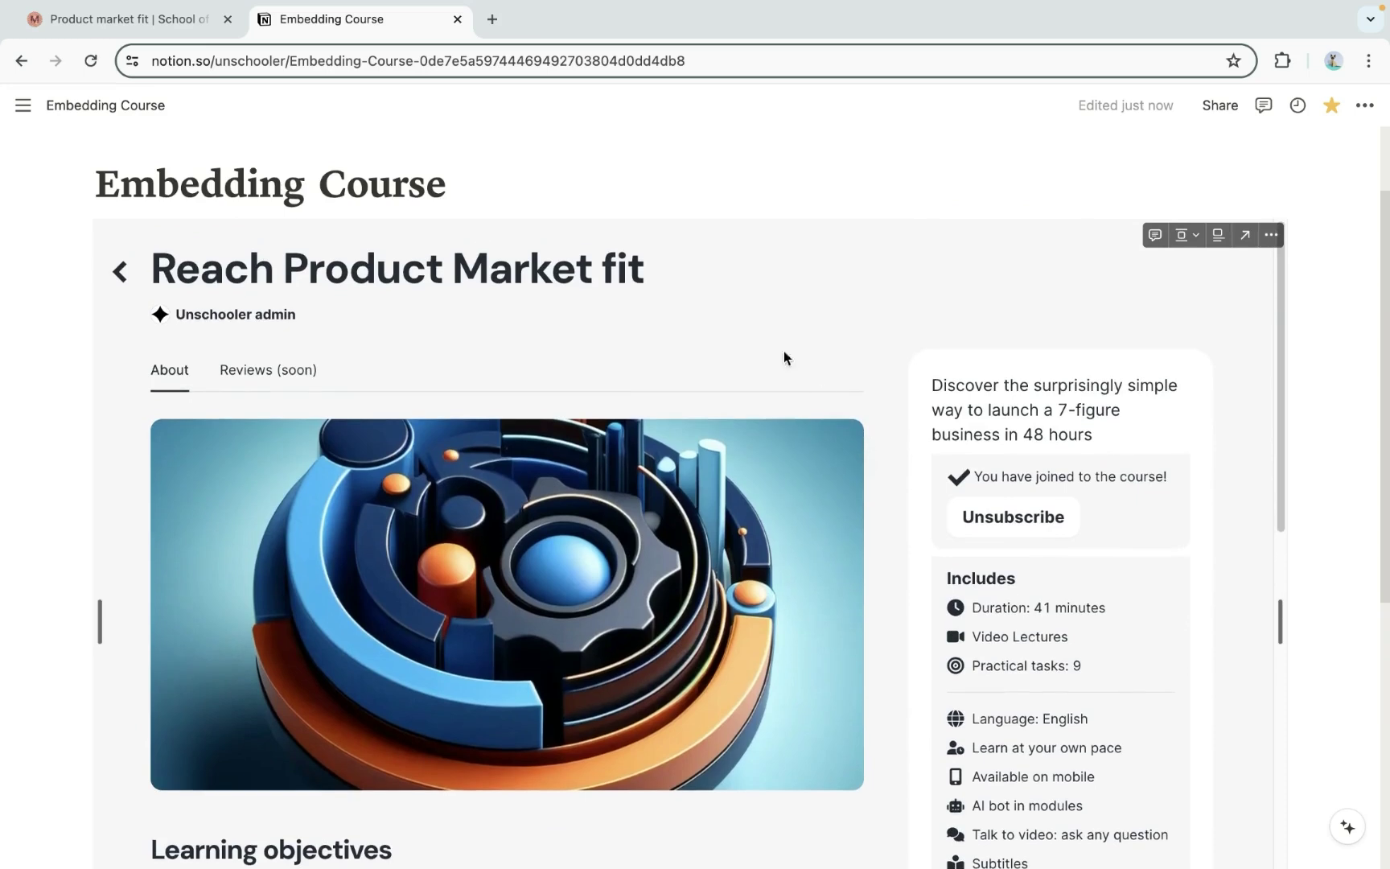
Enable Single Module in the embed code and select the src URL ending in ?singleLesson
left_click(151, 21)
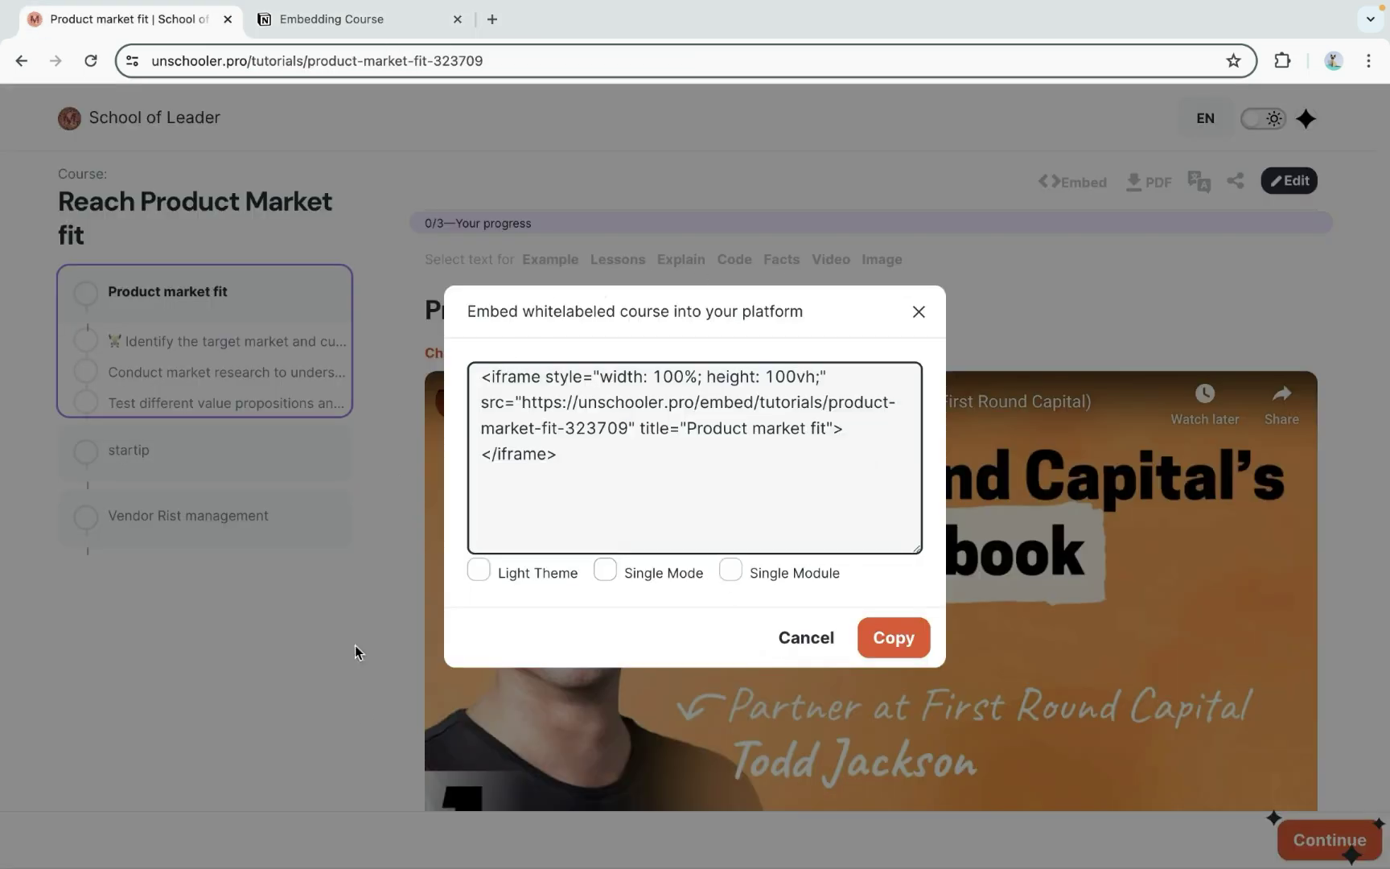
left_click(731, 571)
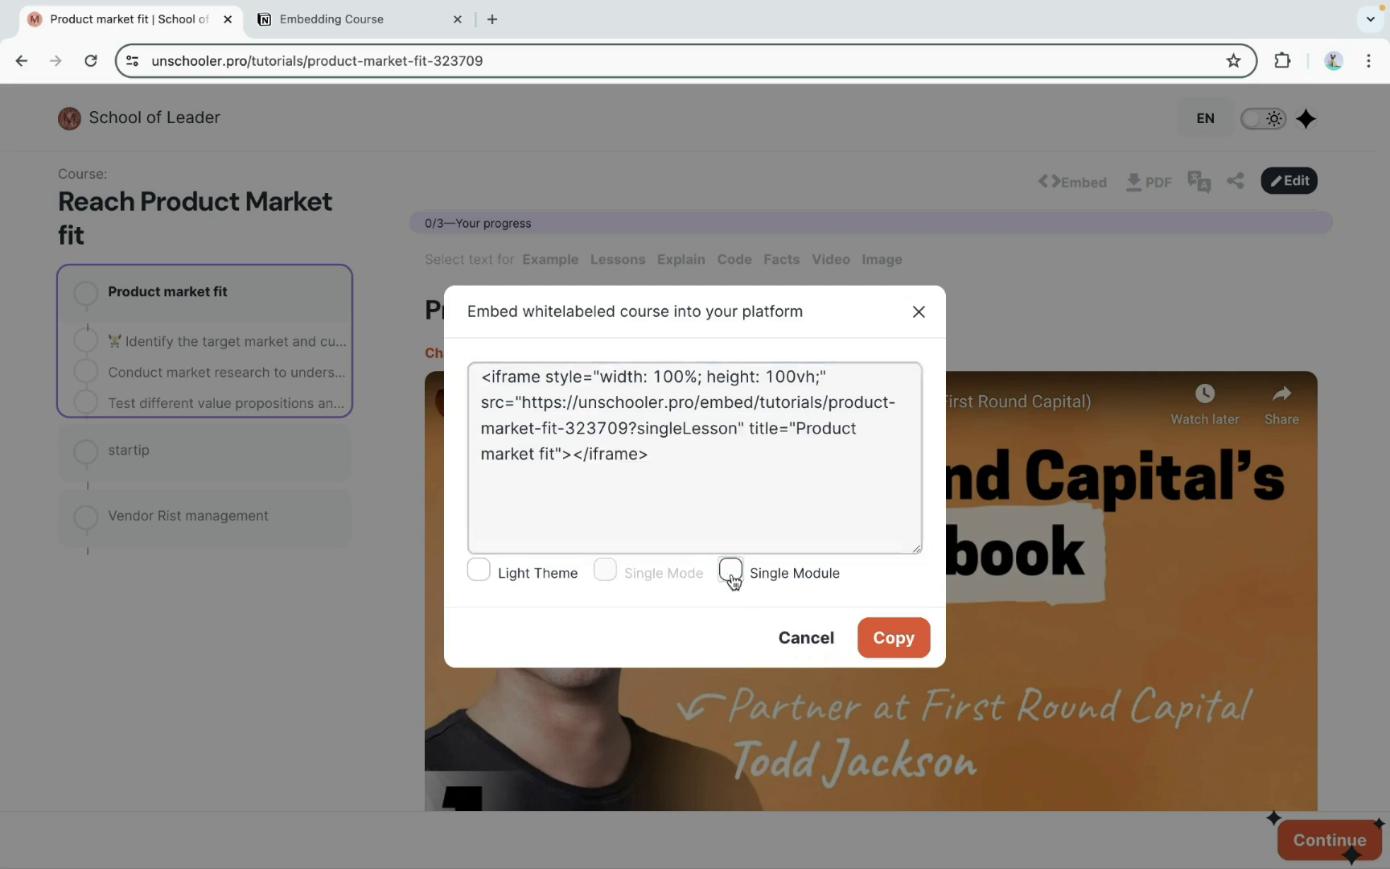
left_click_drag(734, 428, 524, 400)
key("ctrl+c")
left_click(419, 21)
Embed the ?singleLesson URL at the page bottom and enlarge it to show 'Identify the target market and customer segments'
scroll(620, 528, "down", 10)
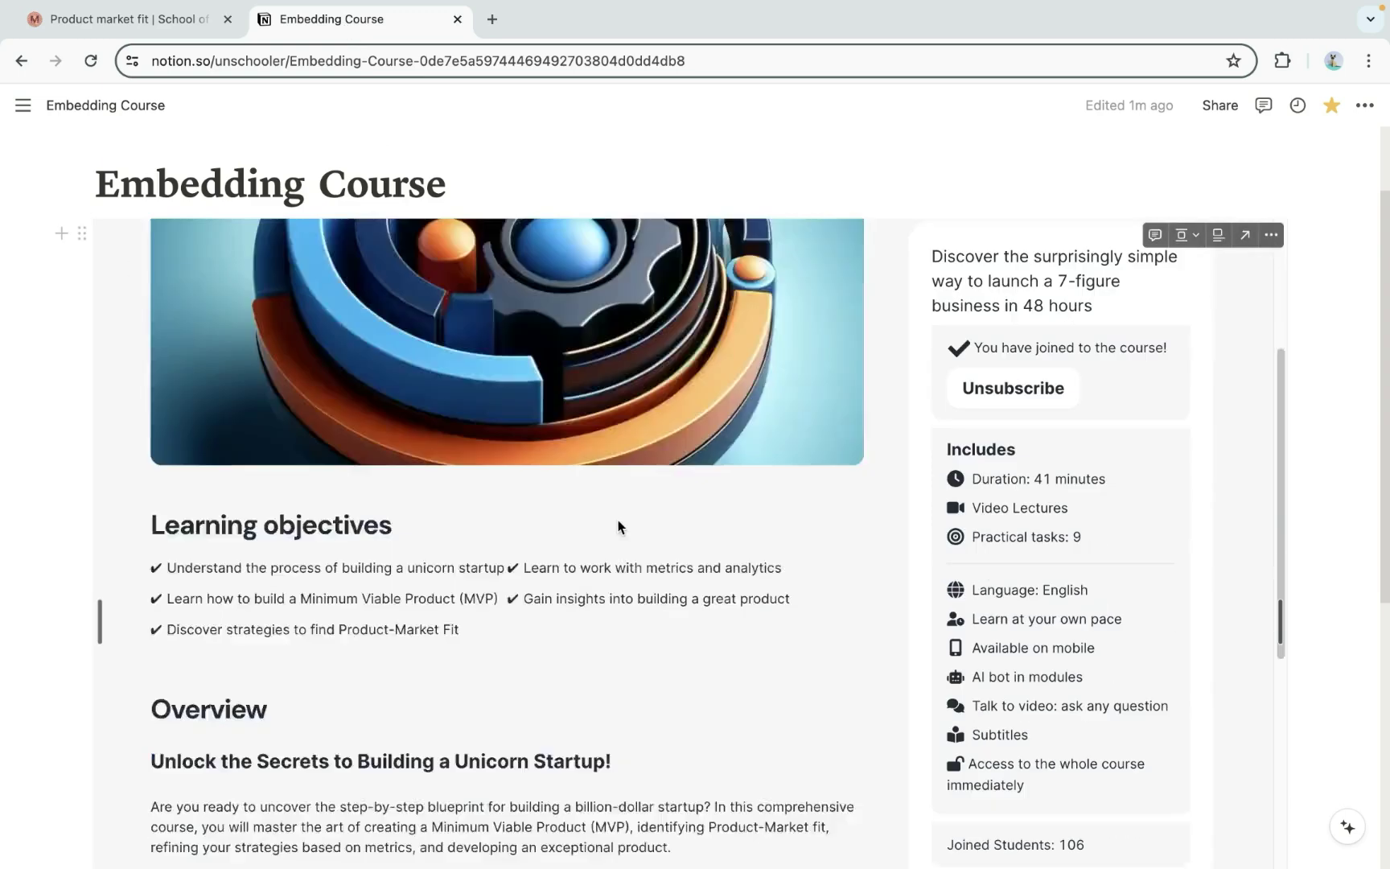
scroll(1352, 620, "down", 5)
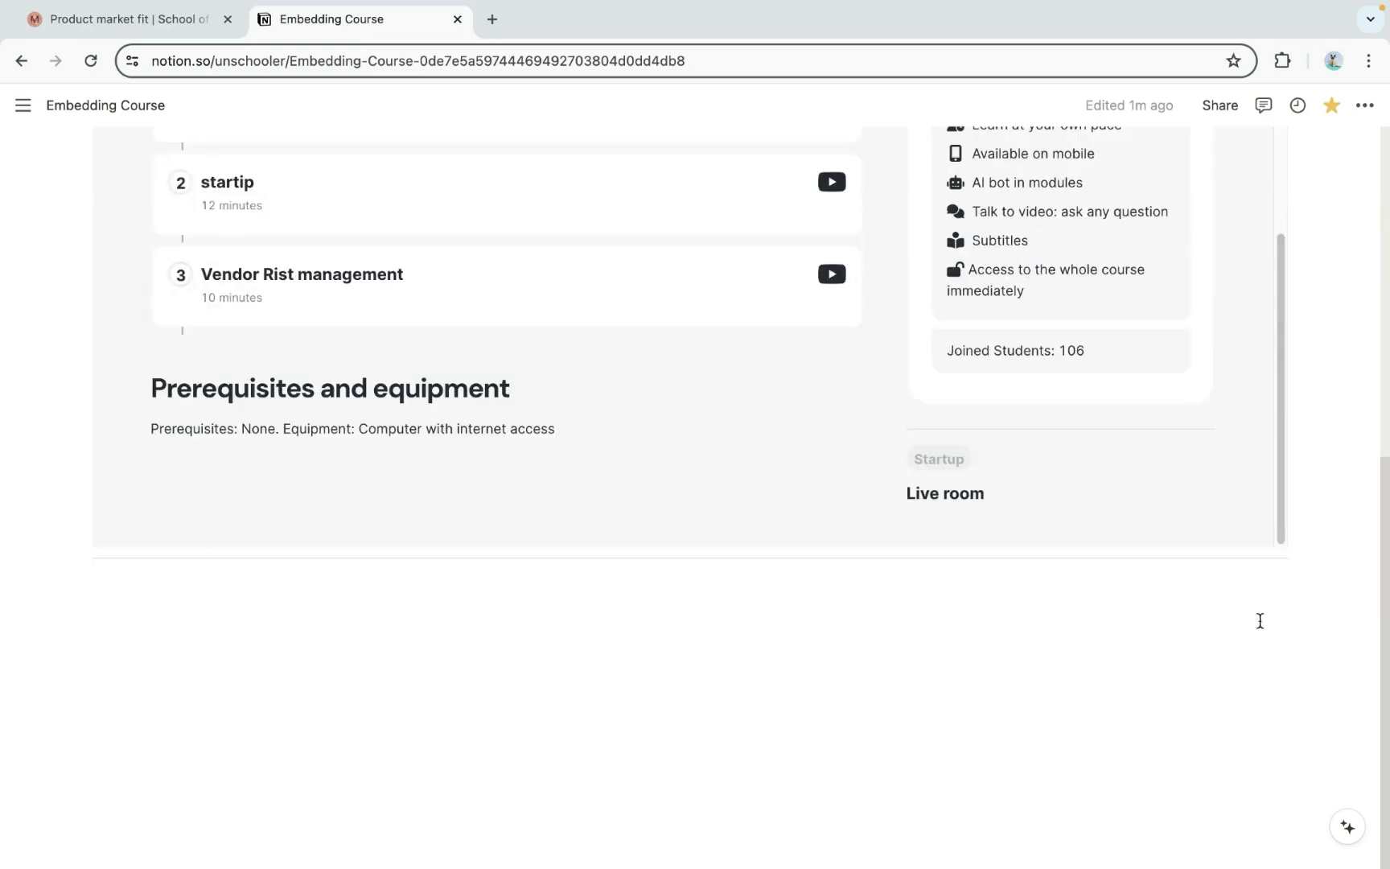
left_click(1125, 640)
key("ctrl+v")
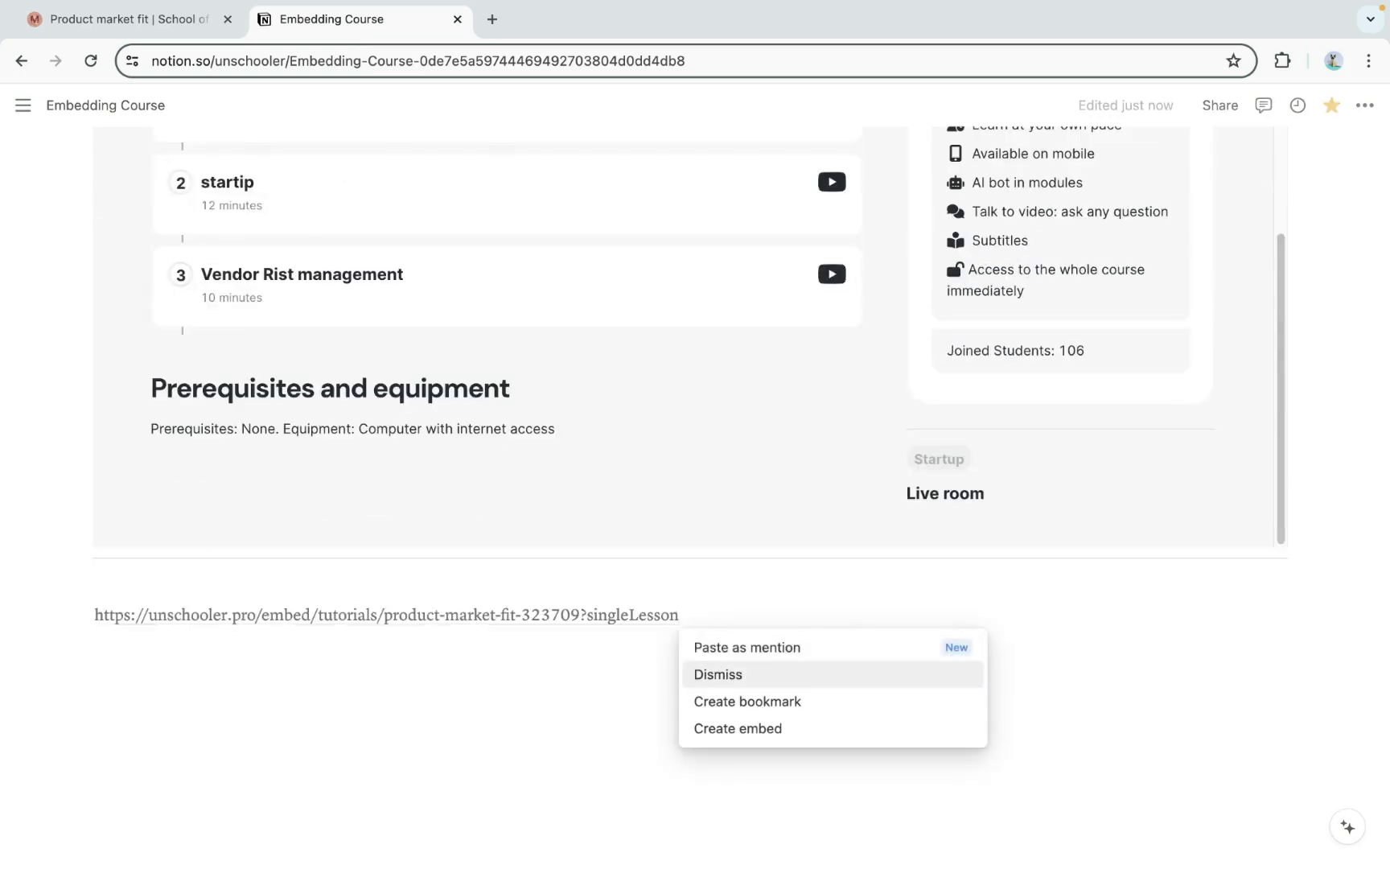
left_click(724, 726)
scroll(697, 863, "down", 3)
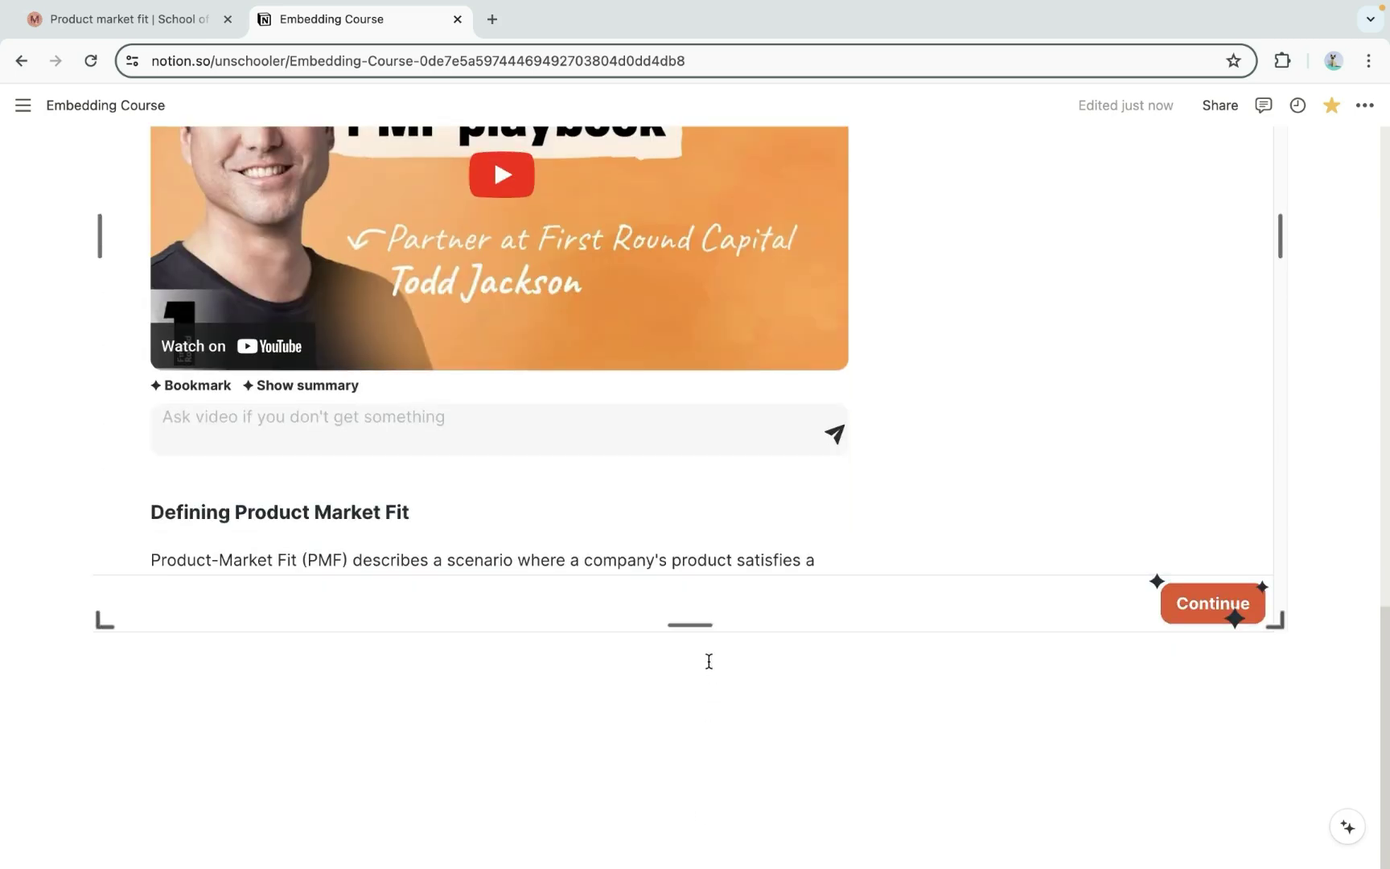
left_click_drag(699, 630, 685, 807)
scroll(623, 394, "down", 2)
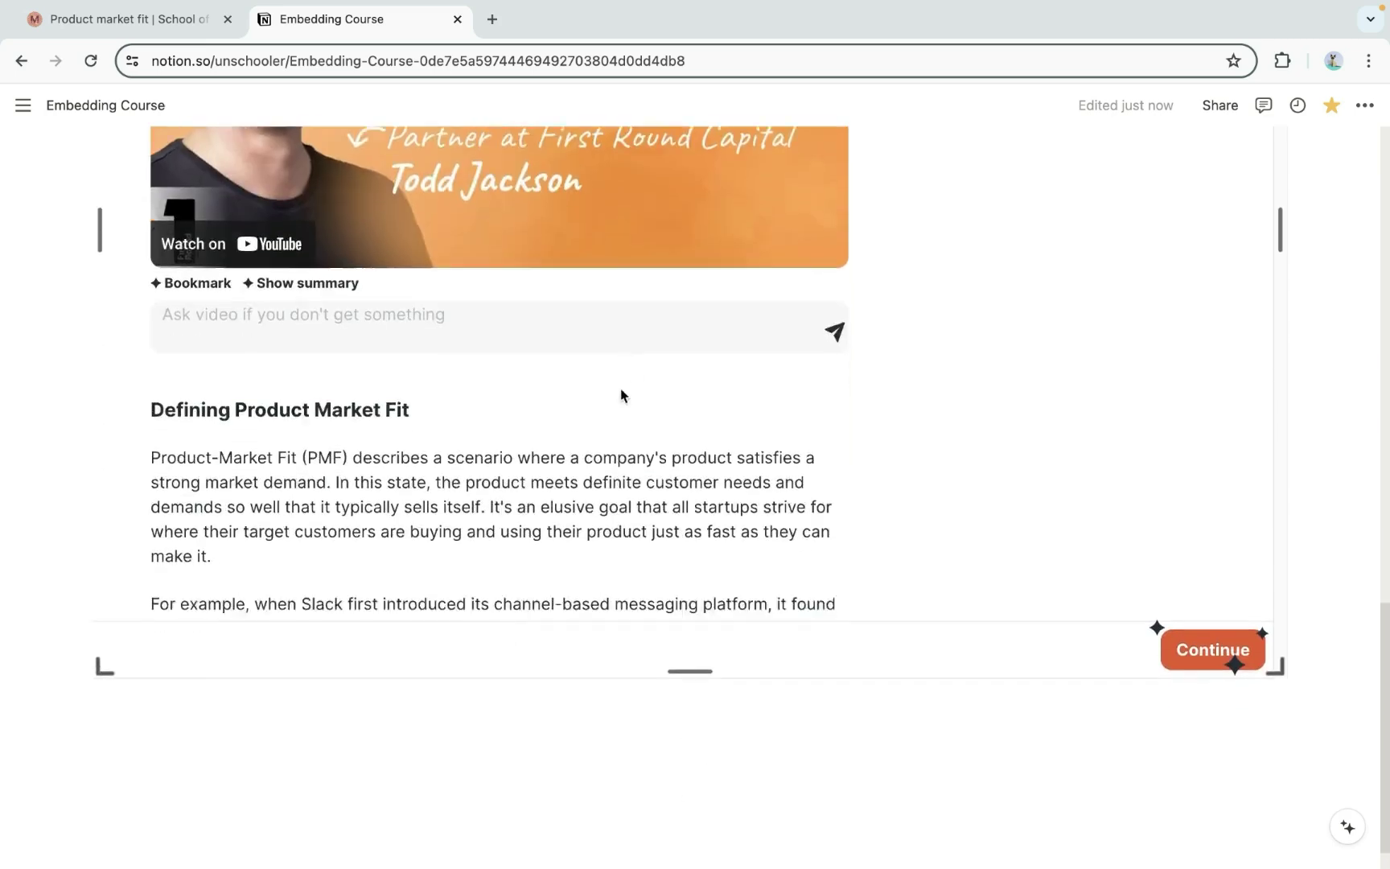
scroll(1026, 440, "up", 5)
scroll(1027, 441, "down", 10)
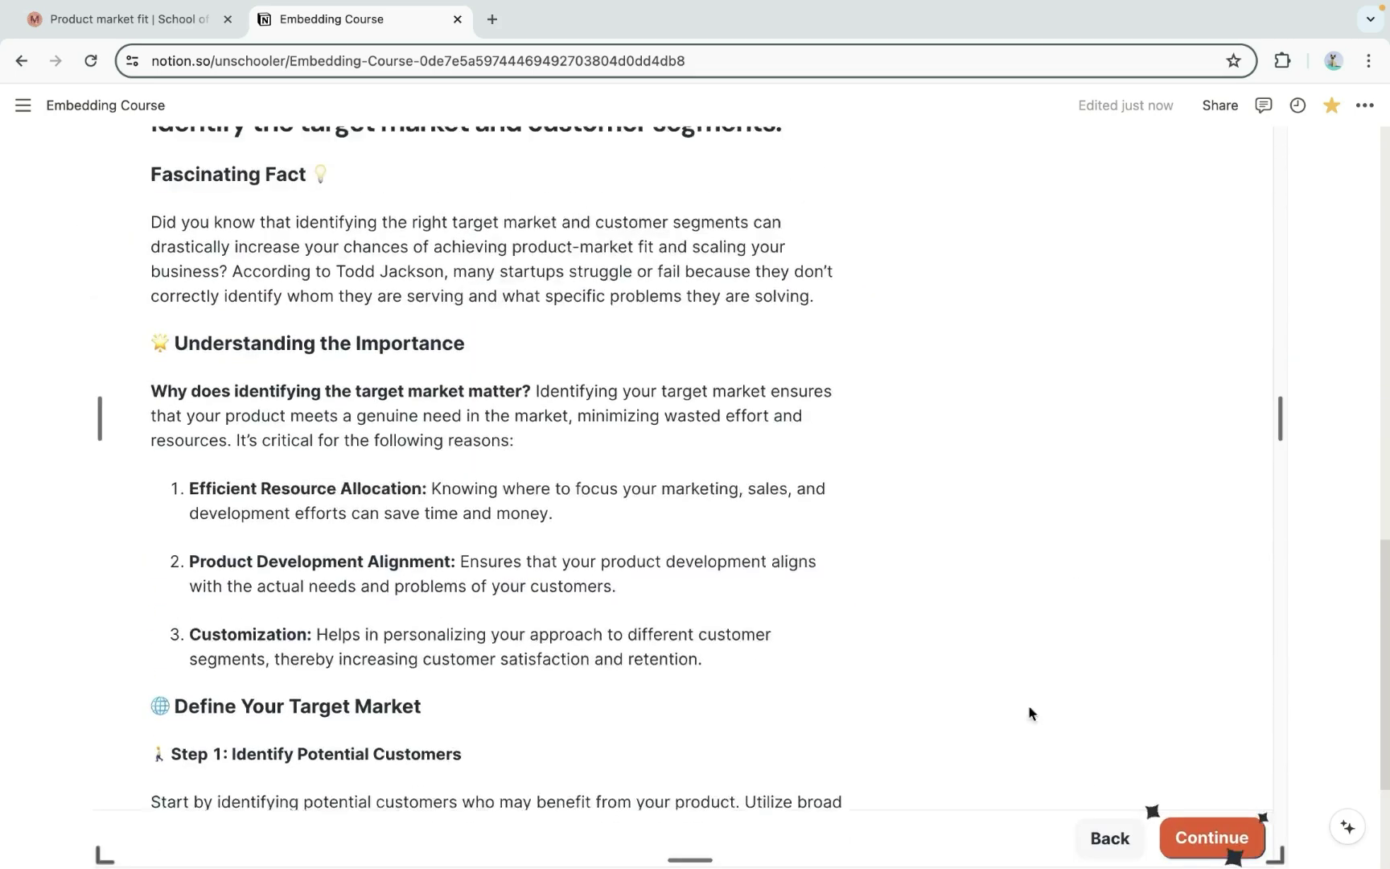
scroll(842, 553, "up", 5)
scroll(823, 534, "down", 6)
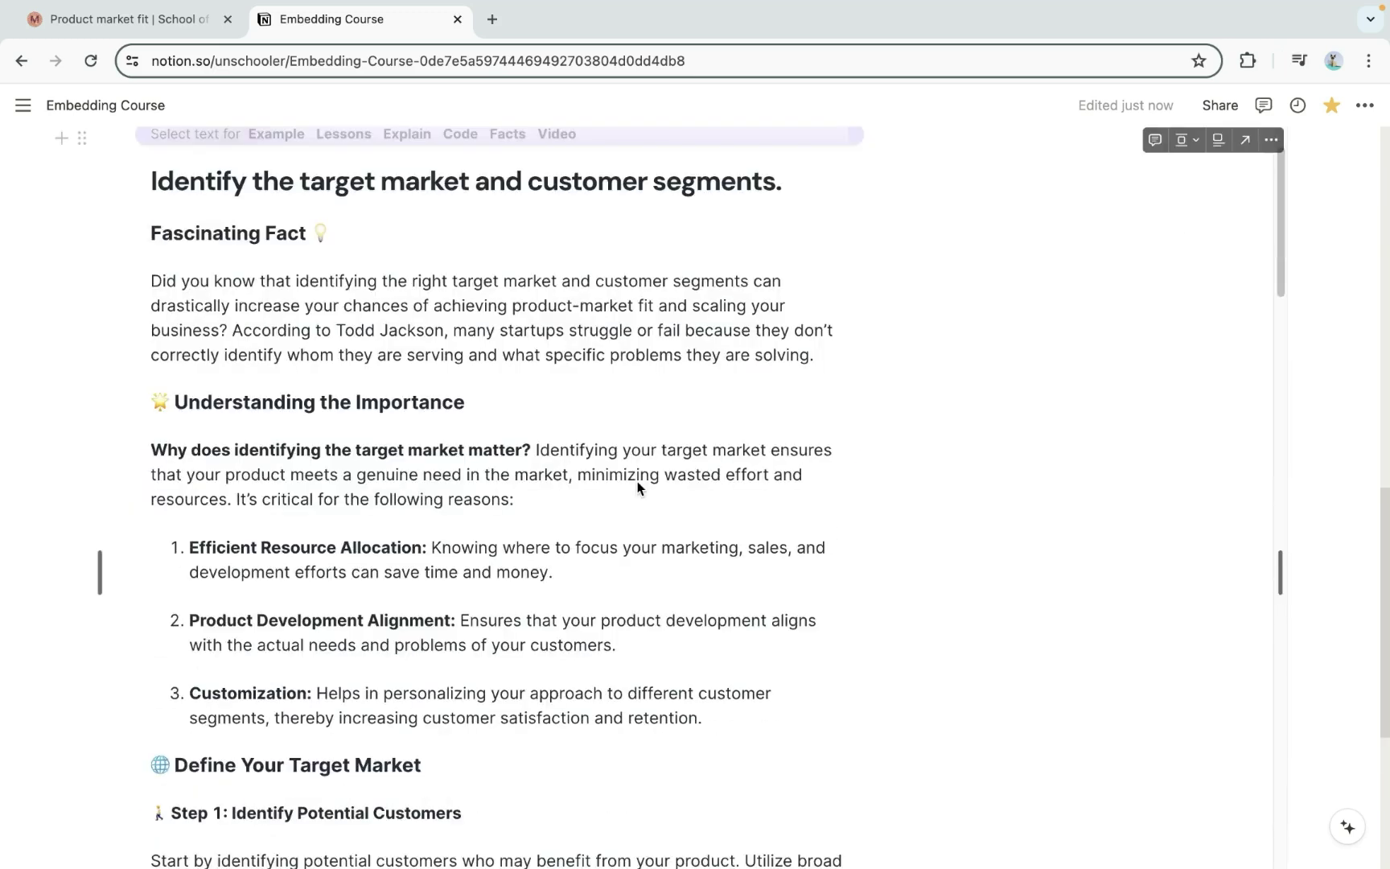
scroll(638, 487, "up", 3)
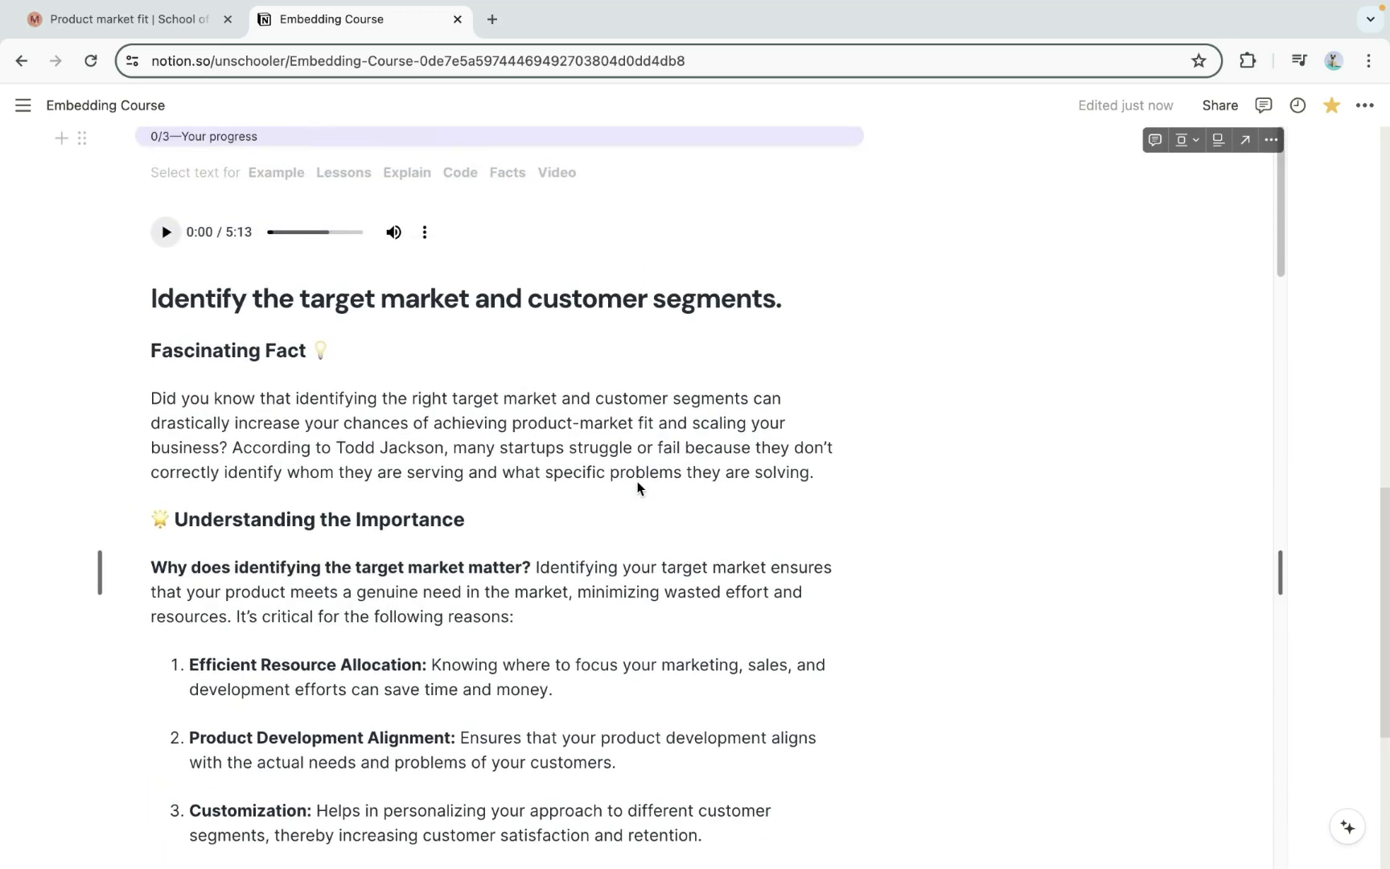